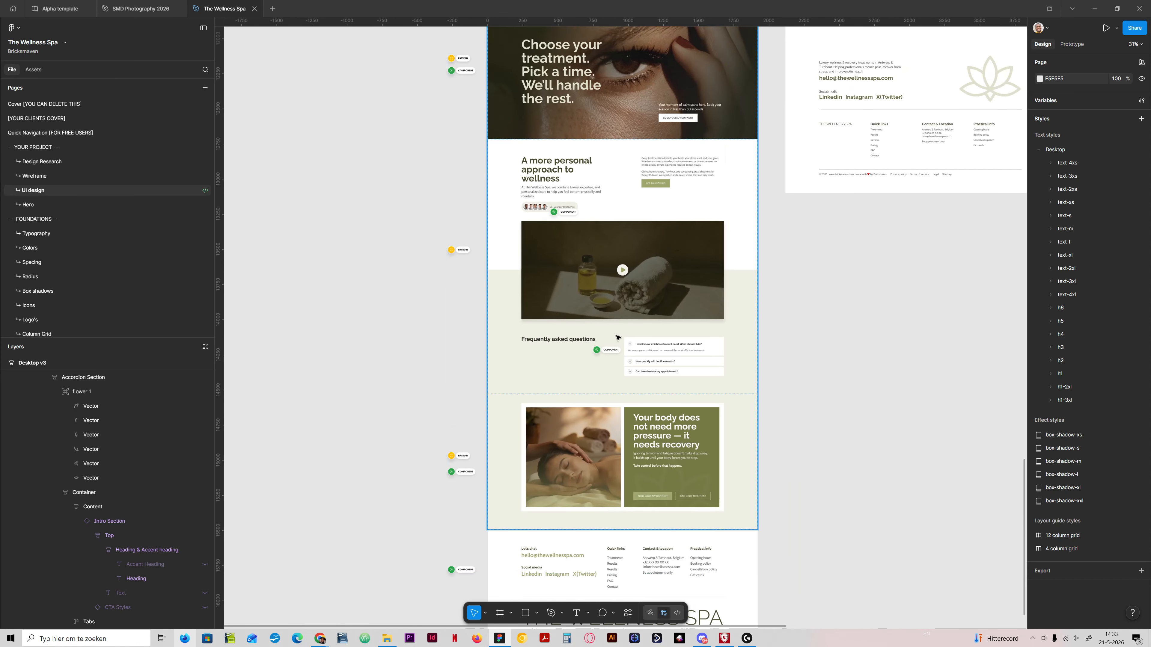
Step: Compare the FAQ and "Your body does not need more pressure" call-to-action sections in the green, white and terracotta desktop designs
{"action": "mouse_move", "coordinate": [821, 275]}
{"action": "left_mouse_down"}
{"action": "mouse_move", "coordinate": [611, 408]}
{"action": "mouse_move", "coordinate": [553, 499]}
{"action": "left_mouse_up"}
{"action": "left_click_drag", "start_coordinate": [641, 426], "coordinate": [583, 587]}
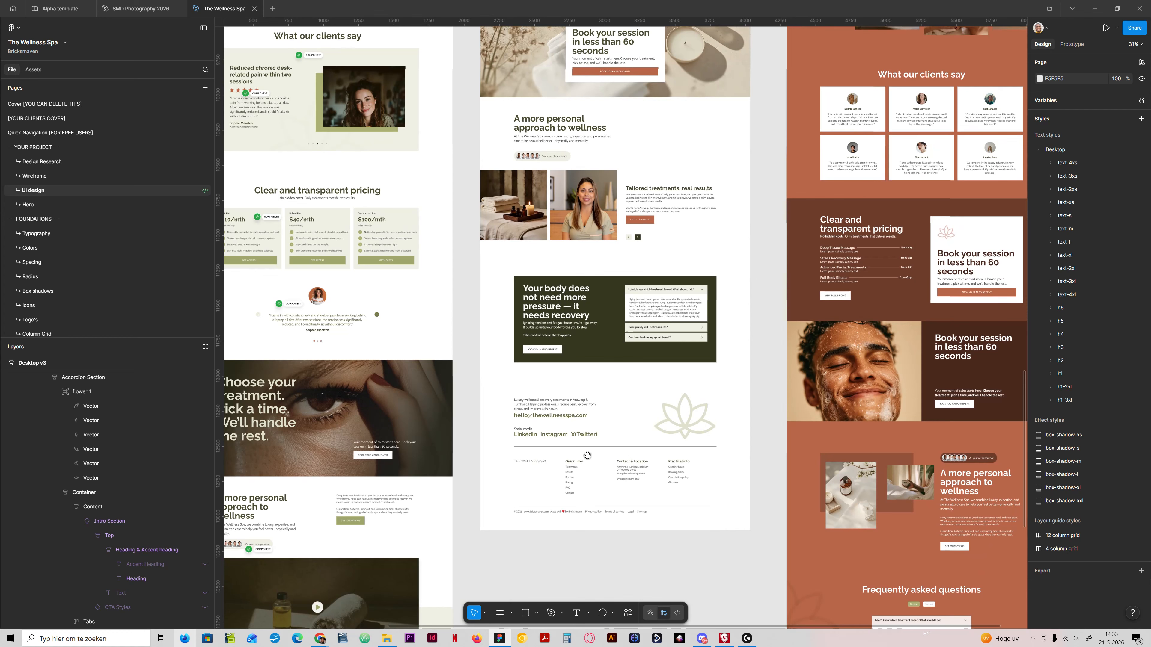
{"action": "left_click", "coordinate": [598, 190]}
{"action": "left_click_drag", "start_coordinate": [792, 402], "coordinate": [536, 218]}
{"action": "left_click", "coordinate": [608, 433]}
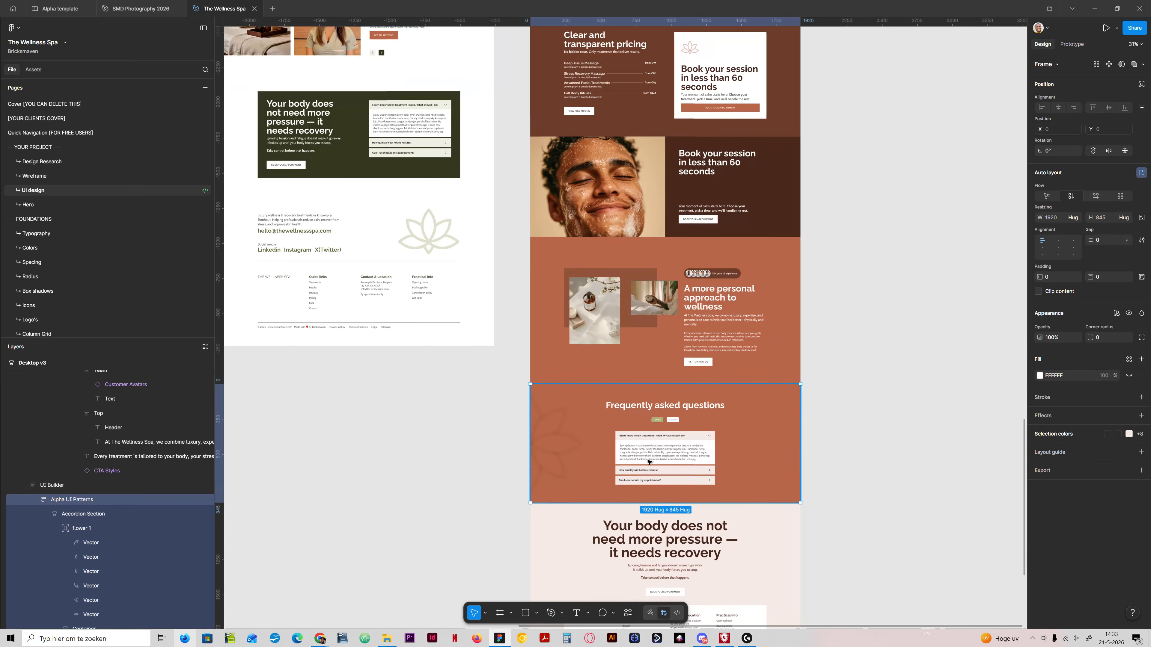
{"action": "left_click", "coordinate": [406, 403]}
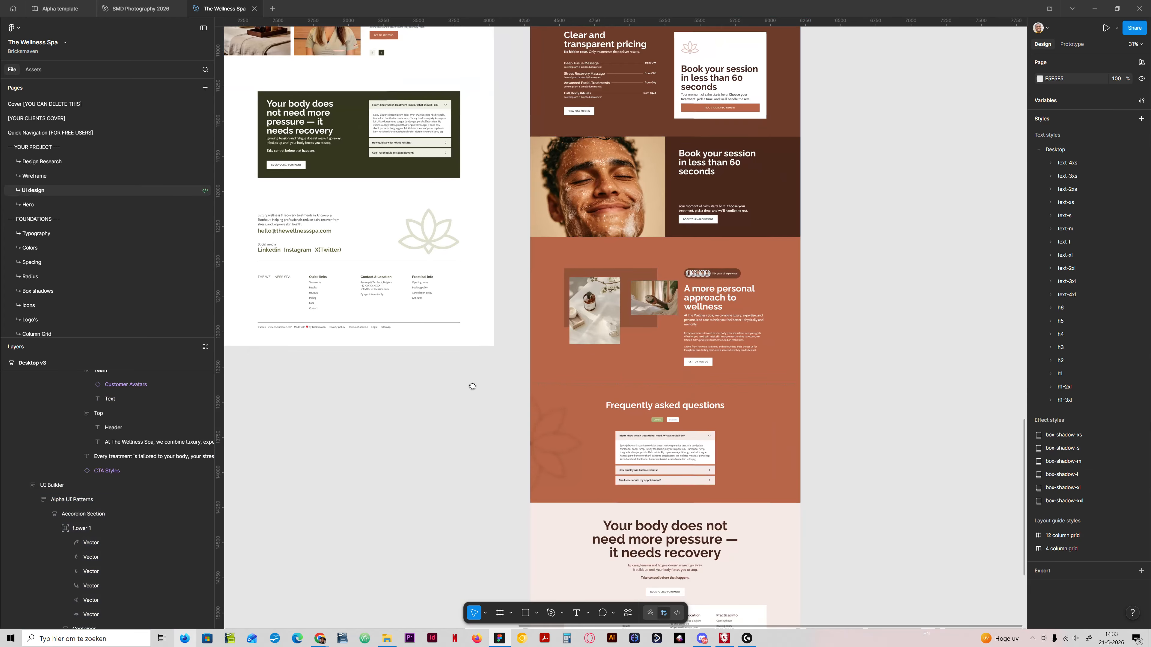
{"action": "left_click_drag", "start_coordinate": [381, 344], "coordinate": [777, 305]}
{"action": "left_click_drag", "start_coordinate": [635, 569], "coordinate": [659, 366]}
{"action": "scroll", "coordinate": [563, 354], "scroll_direction": "up", "scroll_amount": 5}
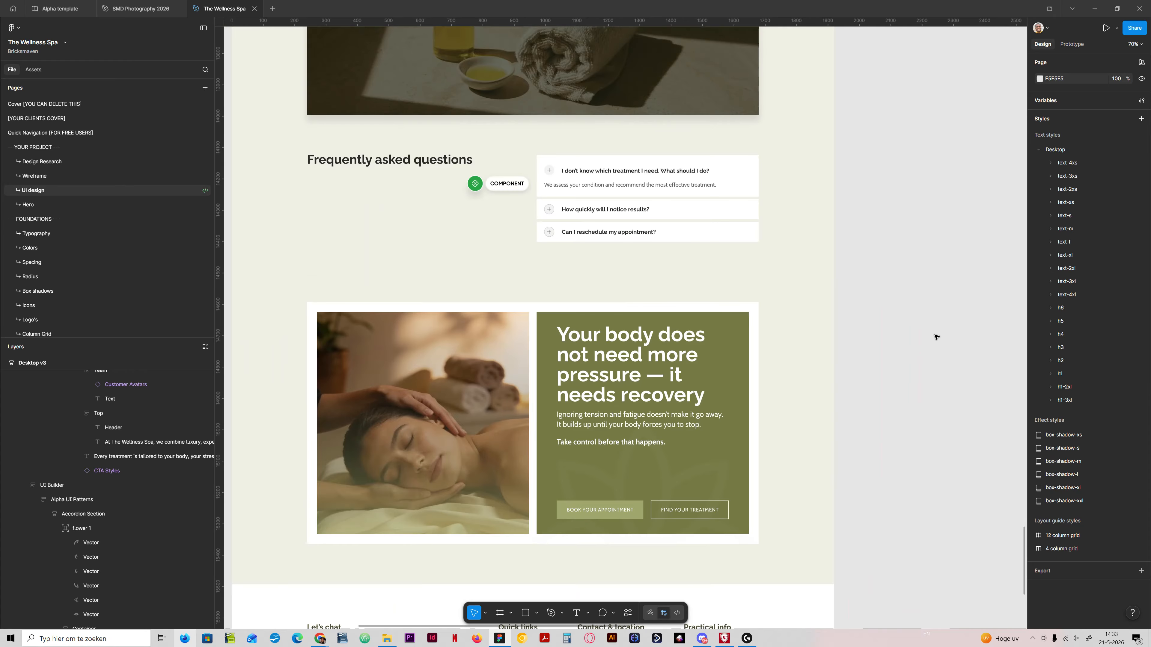
{"action": "scroll", "coordinate": [932, 337], "scroll_direction": "down", "scroll_amount": 3}
{"action": "left_click_drag", "start_coordinate": [885, 311], "coordinate": [811, 453]}
{"action": "left_click_drag", "start_coordinate": [883, 290], "coordinate": [689, 495]}
{"action": "left_click_drag", "start_coordinate": [773, 383], "coordinate": [624, 494]}
{"action": "left_click_drag", "start_coordinate": [732, 370], "coordinate": [630, 470]}
{"action": "scroll", "coordinate": [598, 300], "scroll_direction": "up", "scroll_amount": 5}
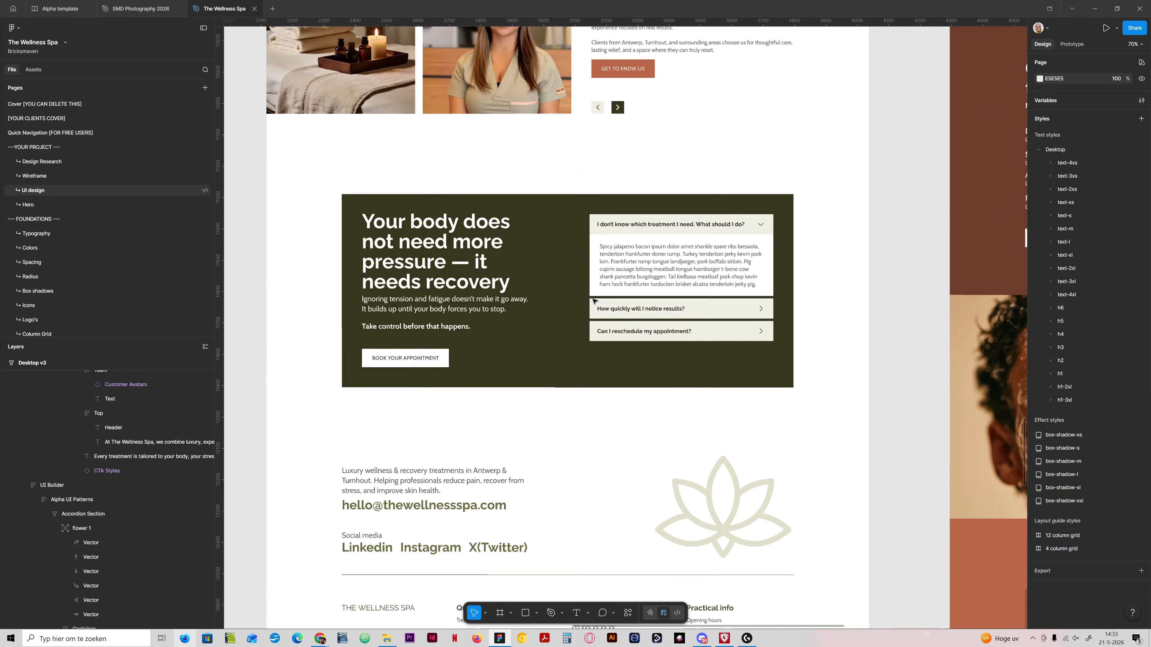
{"action": "scroll", "coordinate": [713, 453], "scroll_direction": "down", "scroll_amount": 5}
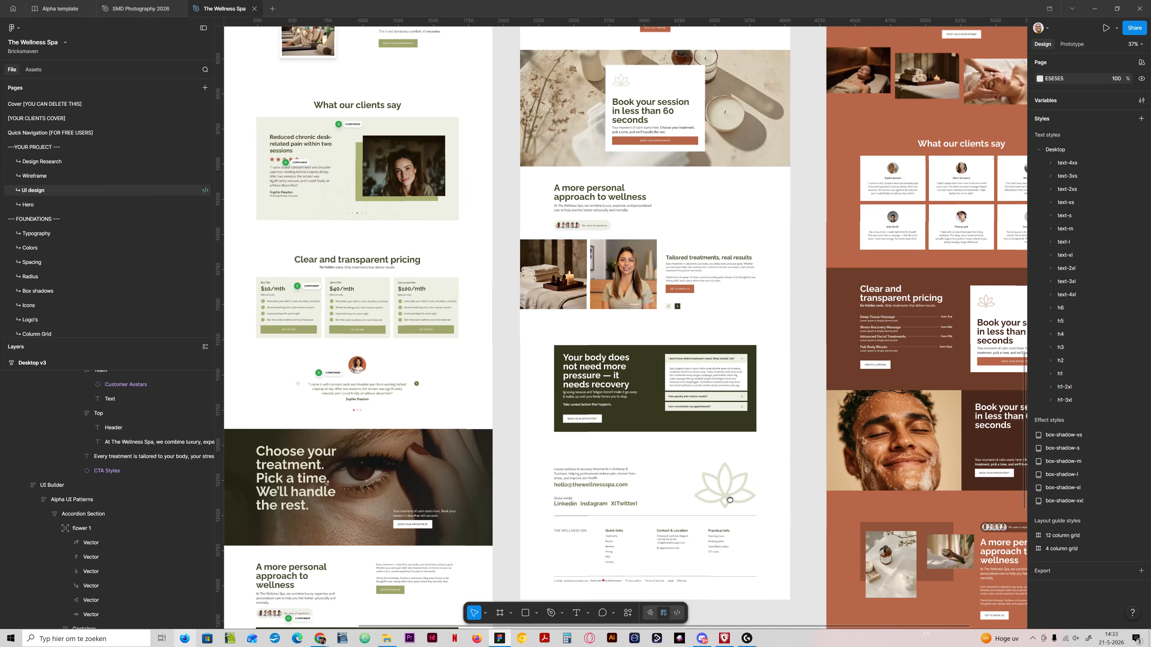
Step: Examine the terracotta design's closing call-to-action section together with its overlapping footer card
{"action": "scroll", "coordinate": [723, 485], "scroll_direction": "down", "scroll_amount": 2}
{"action": "left_click_drag", "start_coordinate": [726, 485], "coordinate": [565, 196]}
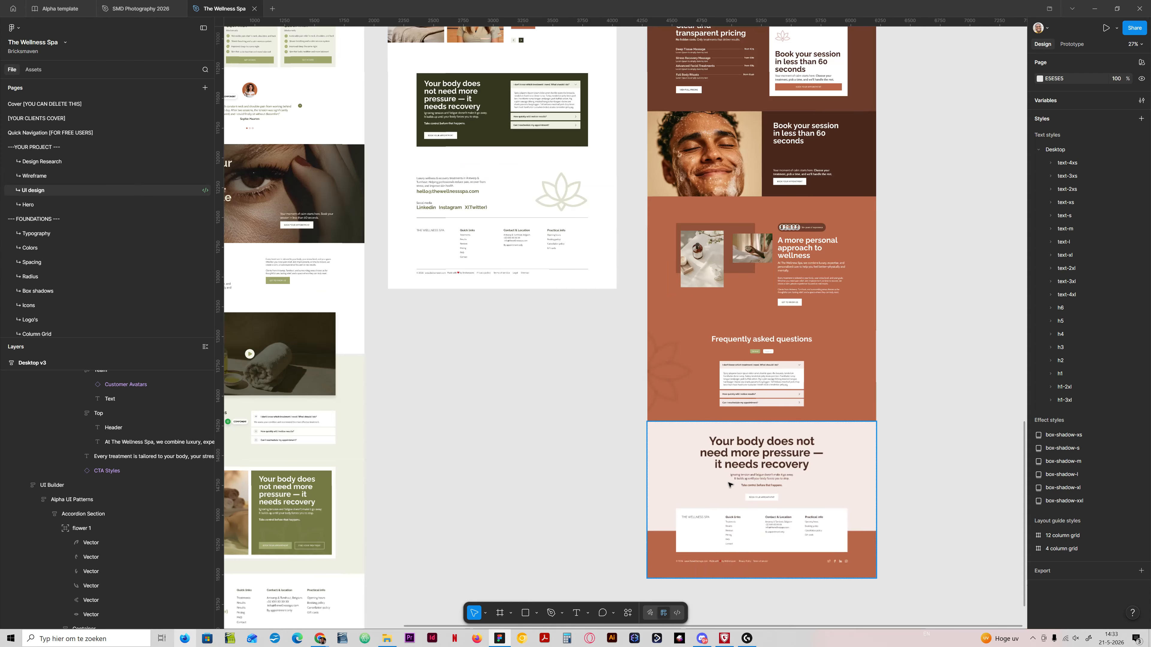
{"action": "left_click_drag", "start_coordinate": [721, 483], "coordinate": [599, 323]}
{"action": "scroll", "coordinate": [625, 327], "scroll_direction": "up", "scroll_amount": 2}
{"action": "scroll", "coordinate": [627, 326], "scroll_direction": "up", "scroll_amount": 3}
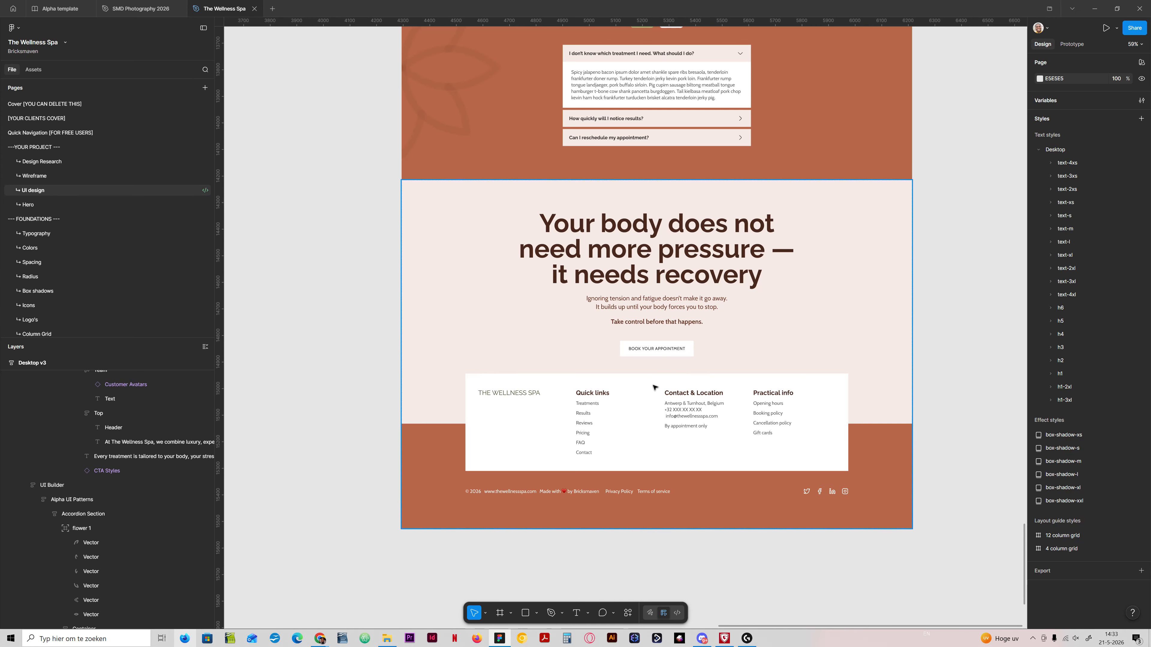
{"action": "scroll", "coordinate": [360, 374], "scroll_direction": "down", "scroll_amount": 3}
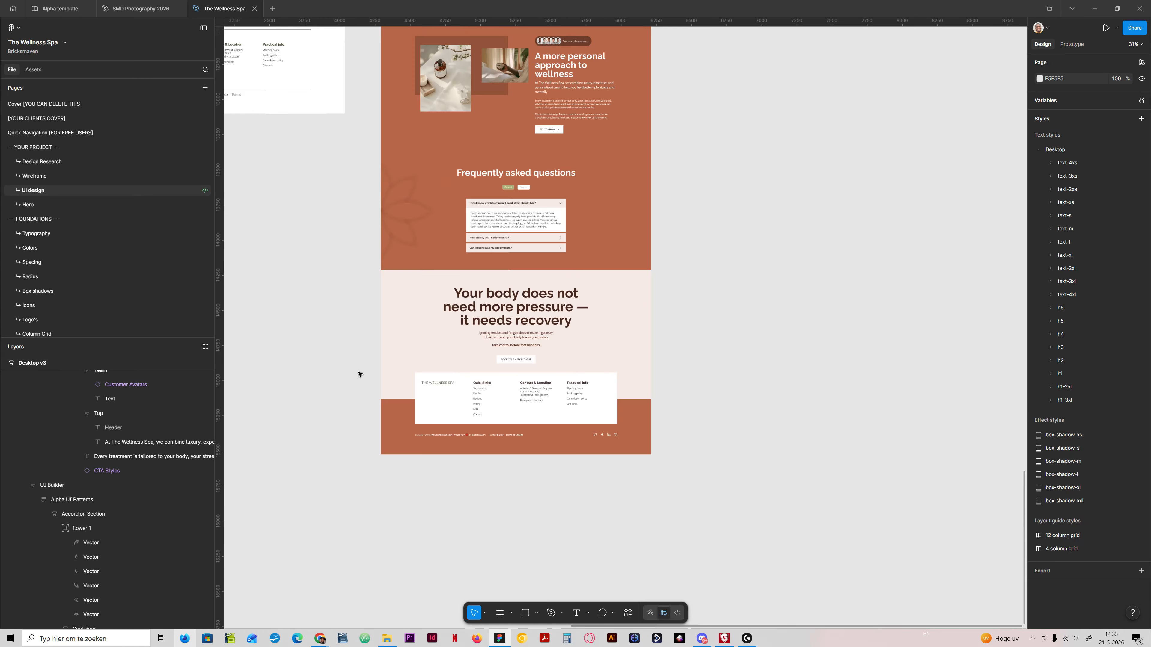
Step: Examine the green design's call-to-action card with the massage photo, heading and two buttons
{"action": "left_click_drag", "start_coordinate": [420, 323], "coordinate": [698, 346]}
{"action": "mouse_move", "coordinate": [446, 377]}
{"action": "left_mouse_down"}
{"action": "mouse_move", "coordinate": [560, 368]}
{"action": "mouse_move", "coordinate": [678, 327]}
{"action": "mouse_move", "coordinate": [707, 378]}
{"action": "mouse_move", "coordinate": [730, 327]}
{"action": "mouse_move", "coordinate": [584, 486]}
{"action": "left_mouse_up"}
{"action": "left_click_drag", "start_coordinate": [546, 439], "coordinate": [606, 216]}
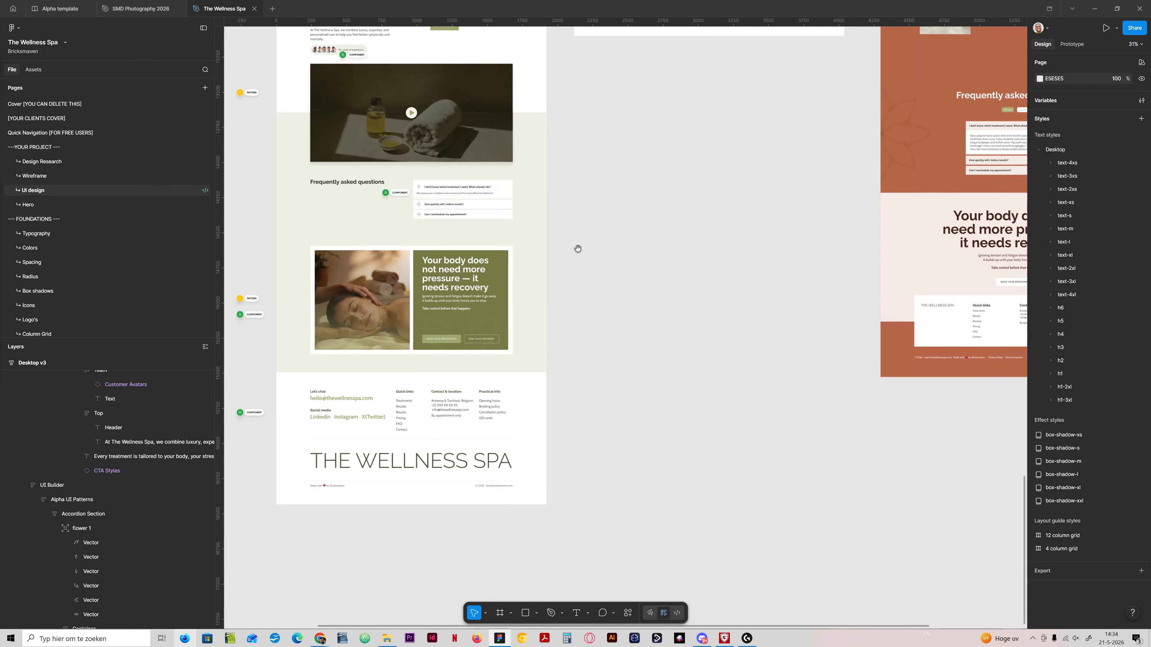
{"action": "scroll", "coordinate": [327, 283], "scroll_direction": "up", "scroll_amount": 5}
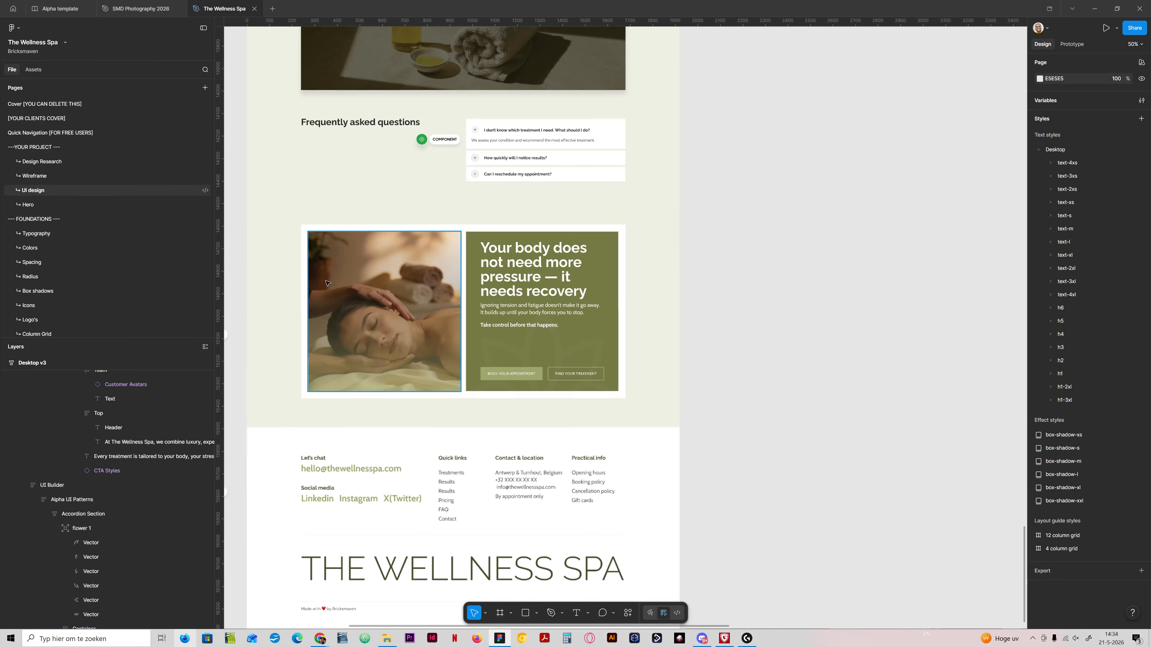
{"action": "scroll", "coordinate": [327, 282], "scroll_direction": "up", "scroll_amount": 1}
{"action": "left_click_drag", "start_coordinate": [482, 277], "coordinate": [576, 303]}
{"action": "scroll", "coordinate": [626, 335], "scroll_direction": "down", "scroll_amount": 3}
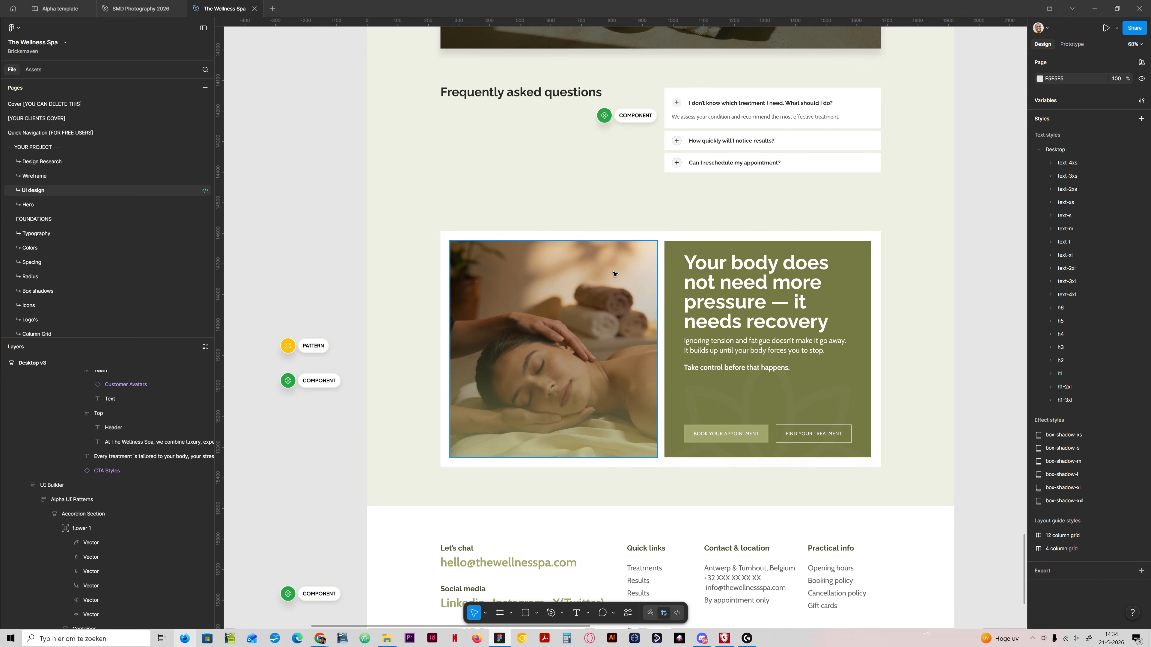
Step: Review the green page's overall section order and how its call-to-action card sits between the FAQ and the footer
{"action": "scroll", "coordinate": [610, 277], "scroll_direction": "down", "scroll_amount": 5}
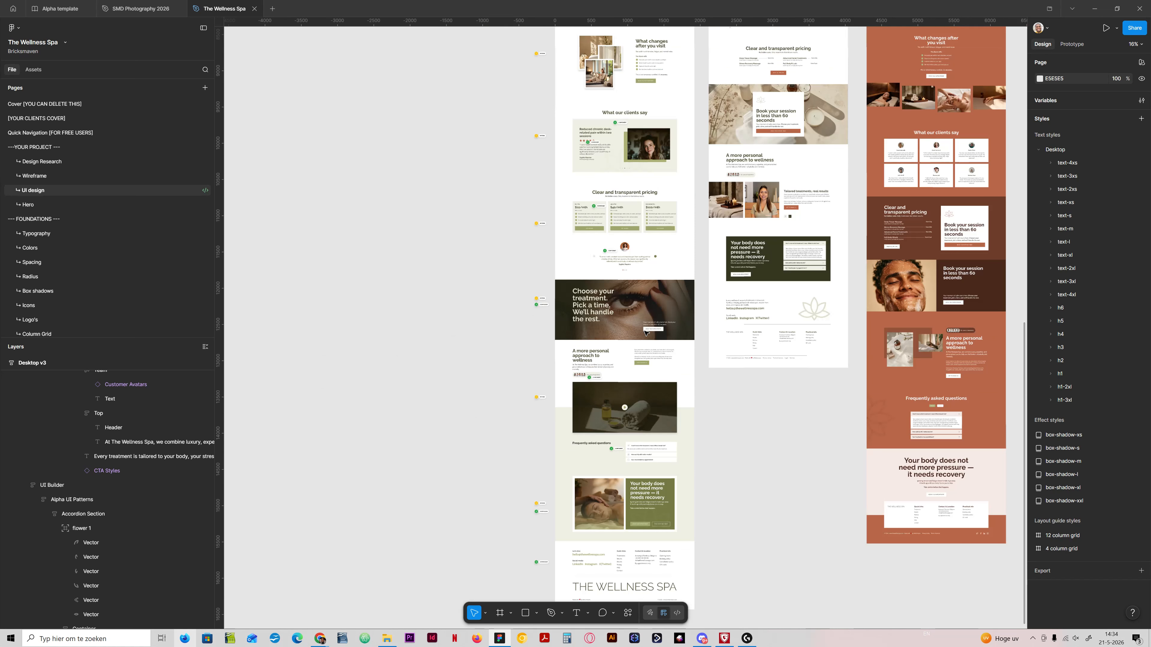
{"action": "scroll", "coordinate": [646, 333], "scroll_direction": "up", "scroll_amount": 5}
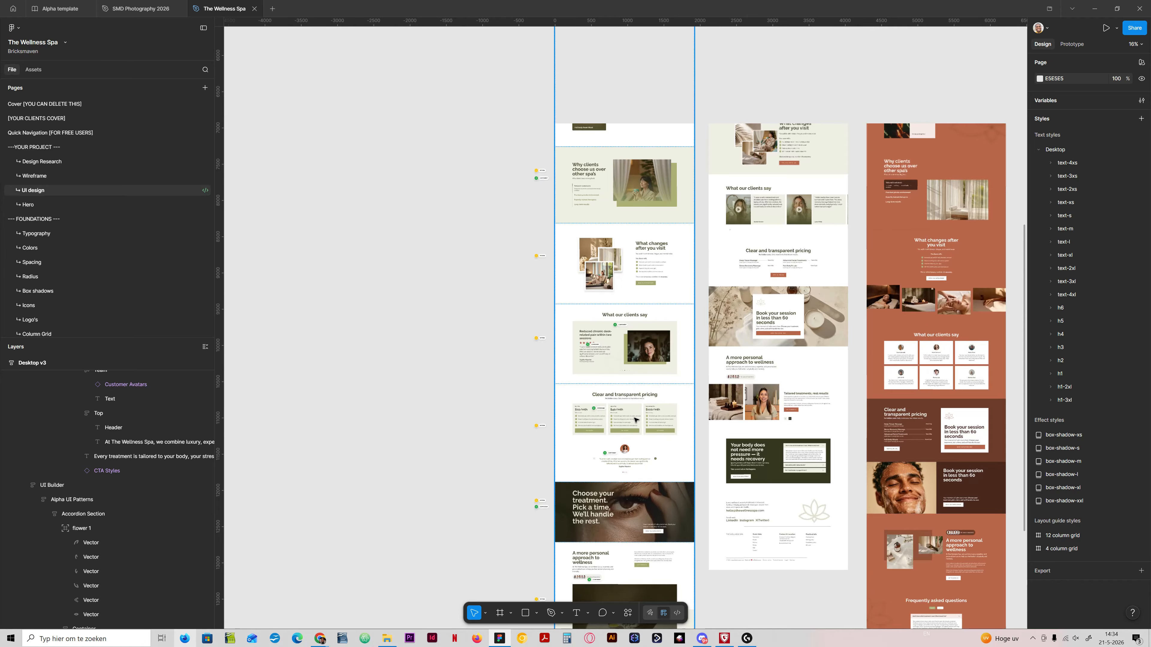
{"action": "scroll", "coordinate": [637, 415], "scroll_direction": "down", "scroll_amount": 2}
{"action": "scroll", "coordinate": [636, 421], "scroll_direction": "down", "scroll_amount": 6}
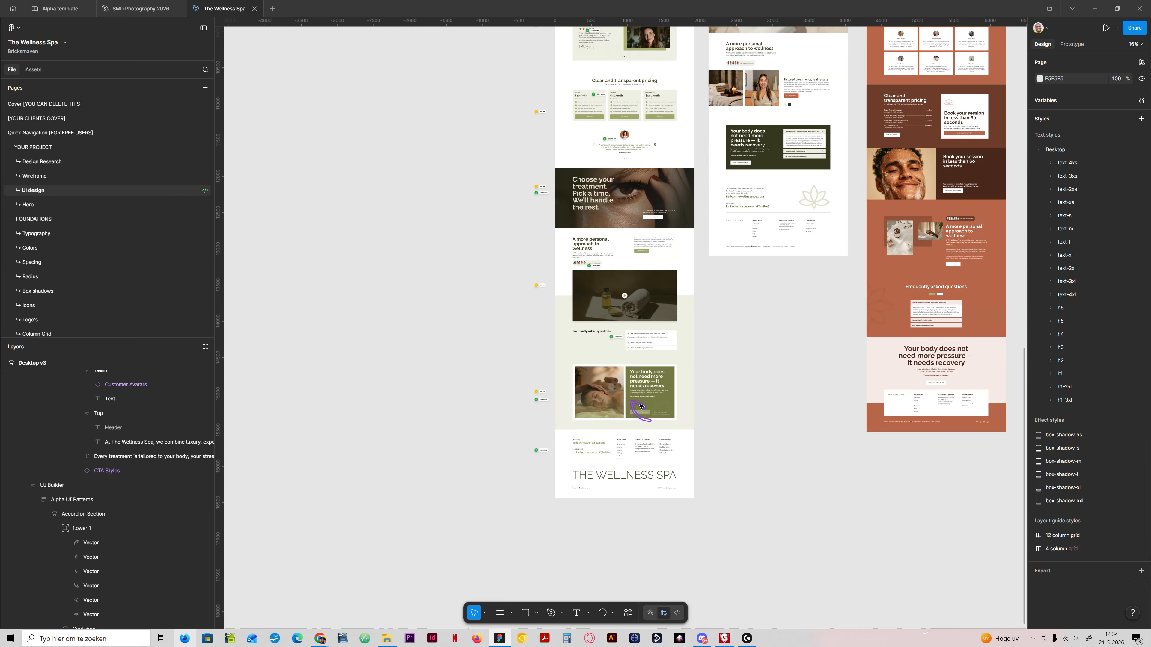
{"action": "scroll", "coordinate": [640, 406], "scroll_direction": "up", "scroll_amount": 5, "text": "ctrl"}
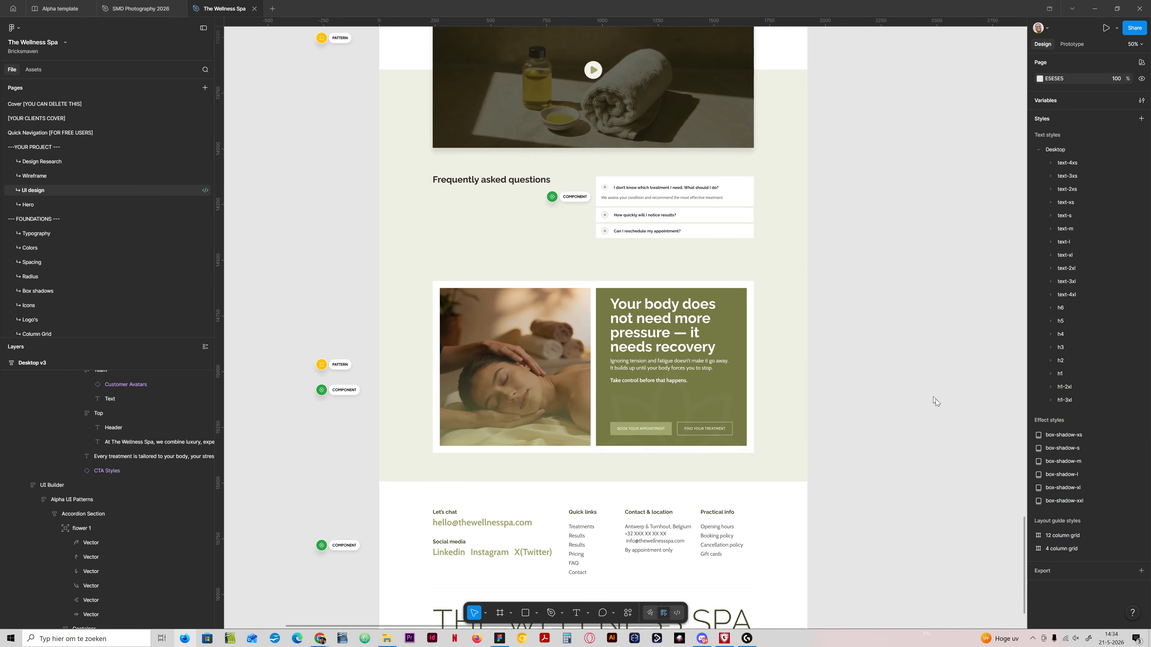
{"action": "scroll", "coordinate": [514, 337], "scroll_direction": "down", "scroll_amount": 3}
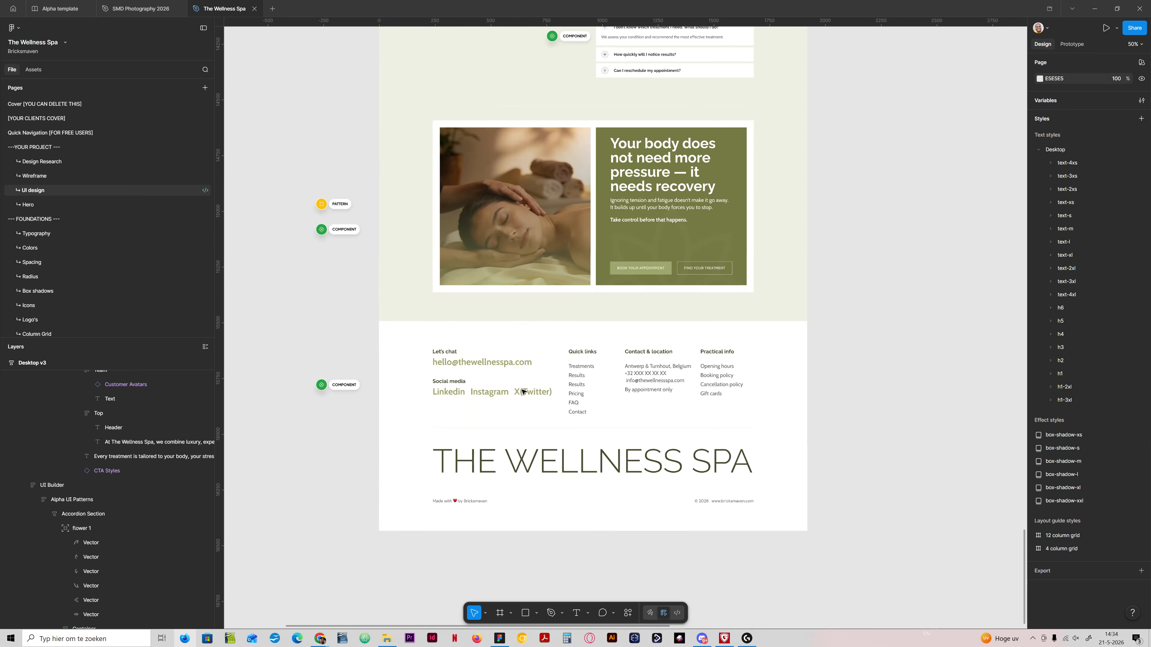
{"action": "scroll", "coordinate": [514, 338], "scroll_direction": "up", "scroll_amount": 3, "text": "ctrl"}
{"action": "scroll", "coordinate": [516, 341], "scroll_direction": "down", "scroll_amount": 4, "text": "ctrl"}
{"action": "scroll", "coordinate": [571, 136], "scroll_direction": "up", "scroll_amount": 1}
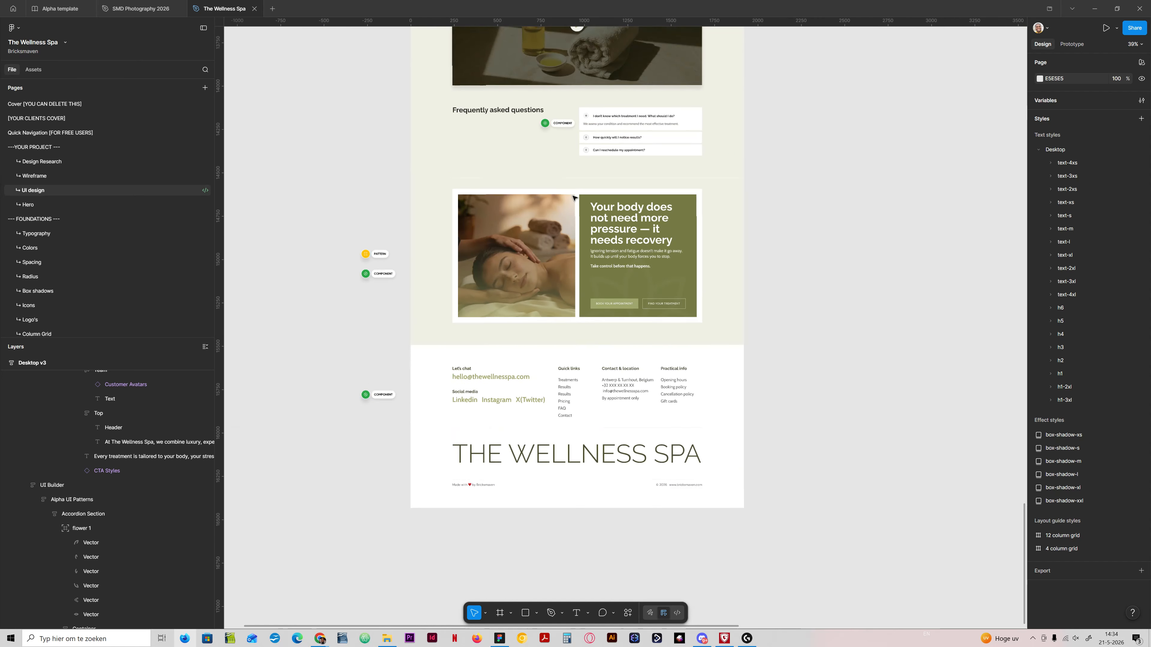
{"action": "scroll", "coordinate": [570, 87], "scroll_direction": "up", "scroll_amount": 2, "text": "ctrl"}
{"action": "scroll", "coordinate": [524, 246], "scroll_direction": "down", "scroll_amount": 1, "text": "ctrl"}
{"action": "scroll", "coordinate": [522, 244], "scroll_direction": "up", "scroll_amount": 1, "text": "ctrl"}
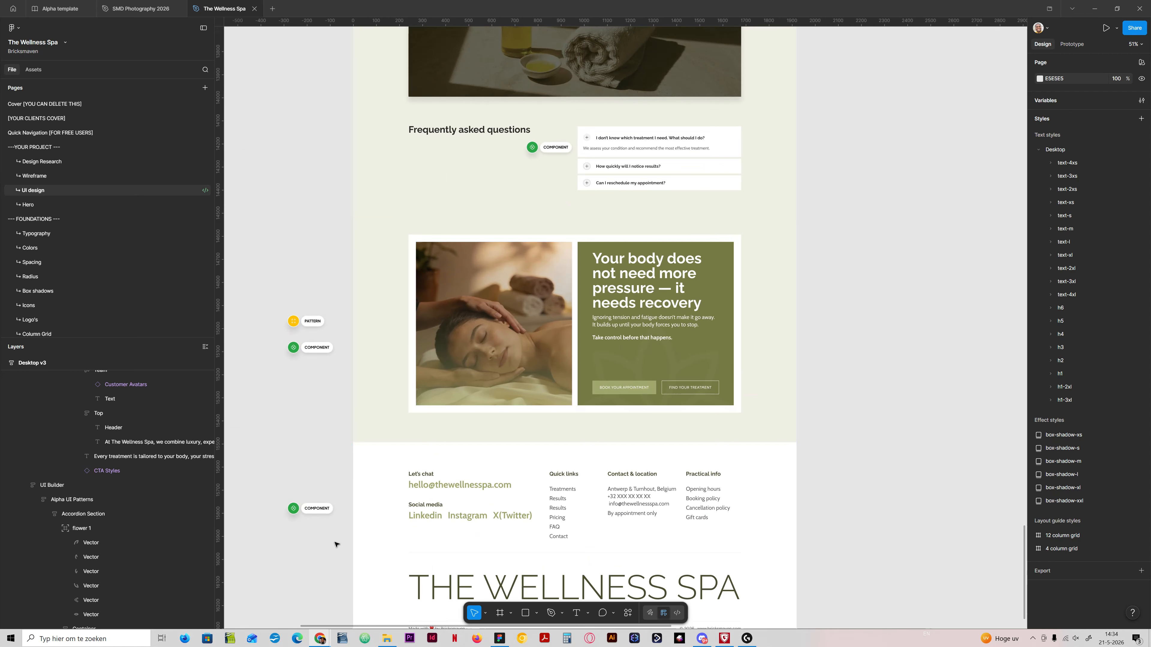
Step: Switch to the Add New Template page in Chrome, title the template "Pattern: CTA 1" and set its type to Section
{"action": "mouse_move", "coordinate": [317, 639]}
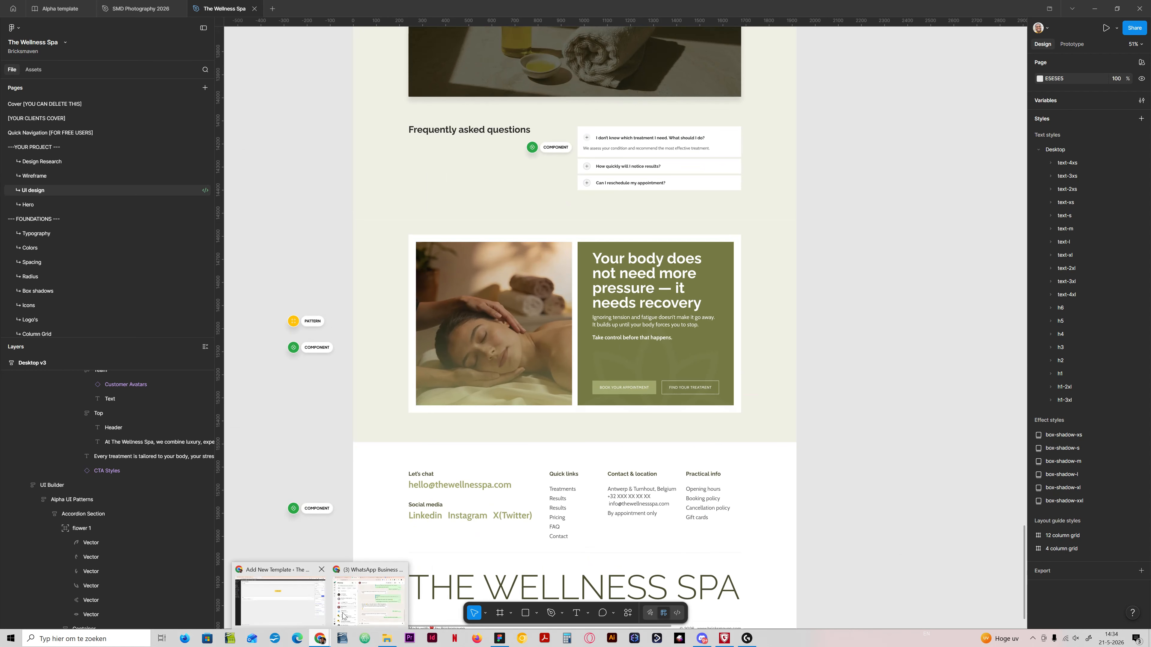
{"action": "left_click", "coordinate": [300, 607]}
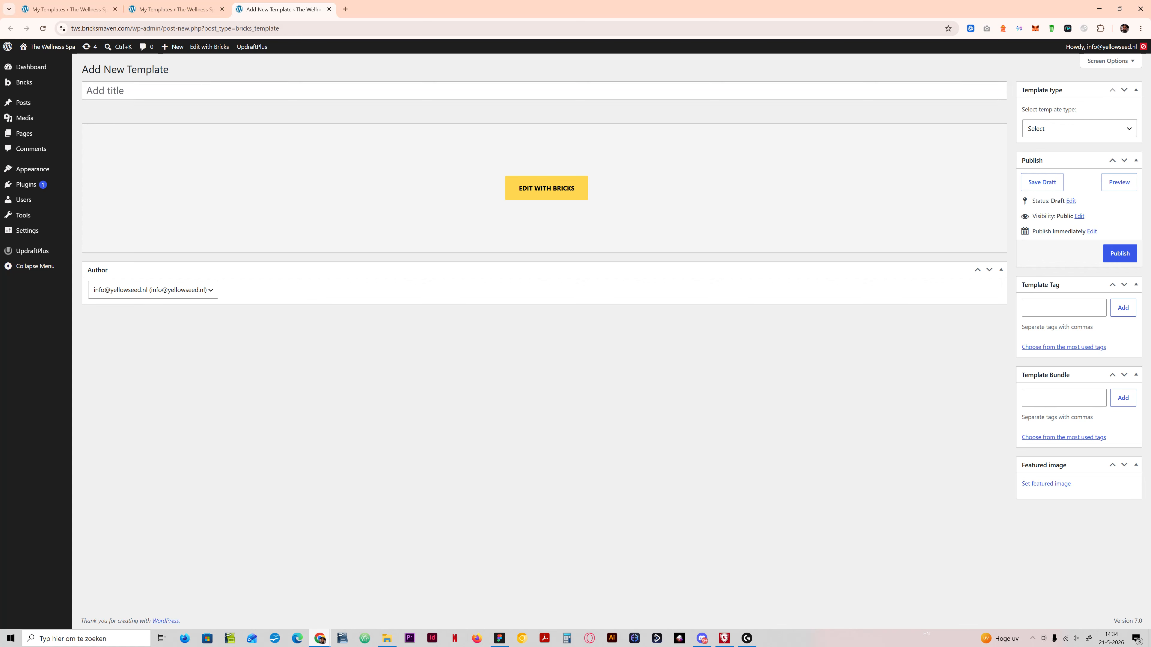
{"action": "type", "text": "Patte"}
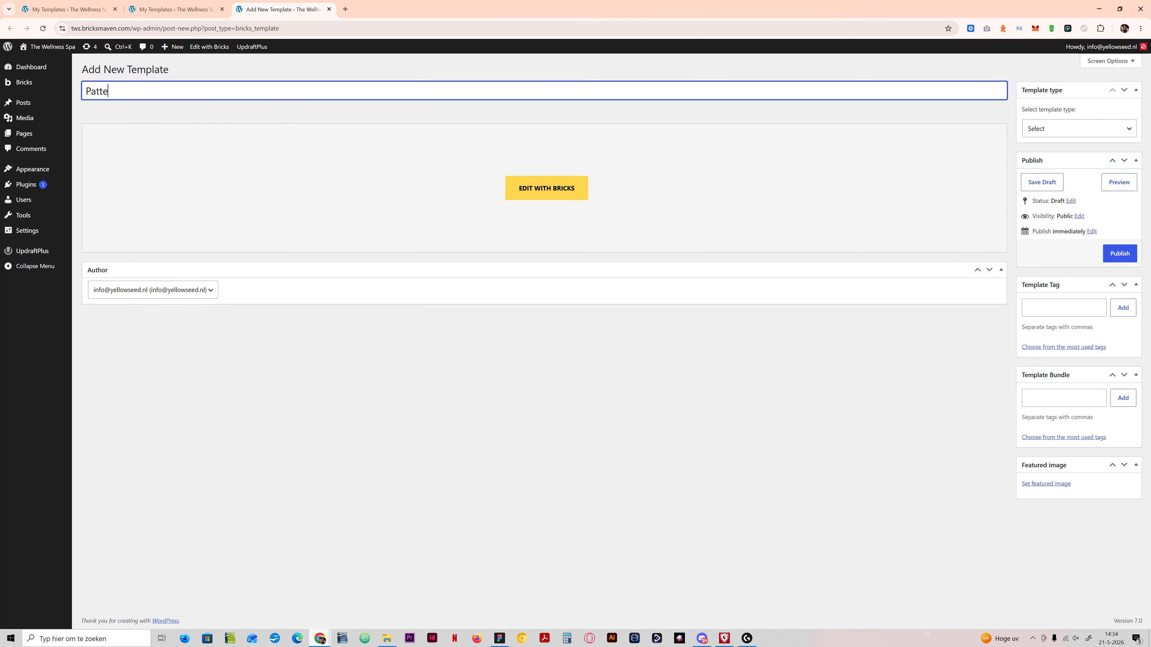
{"action": "type", "text": "rn: CTA 1"}
{"action": "left_click", "coordinate": [1059, 131]}
{"action": "left_click", "coordinate": [1042, 191]}
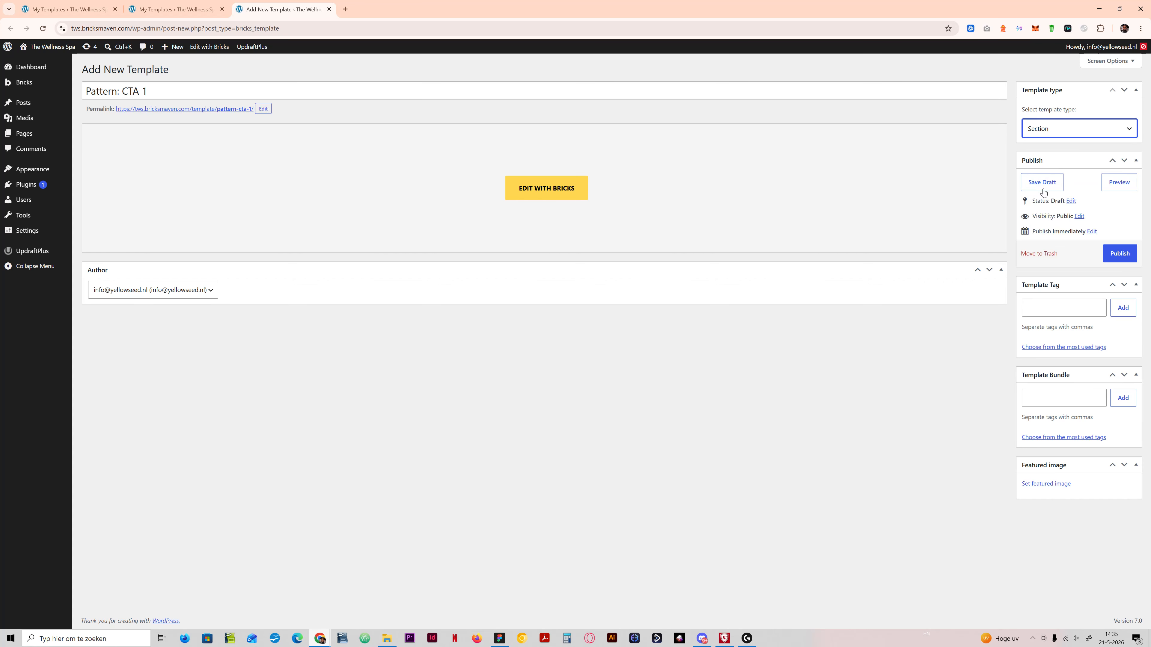
Step: Assign the template tag "Pattern" and the template bundle "Call to action" to the new template
{"action": "left_click", "coordinate": [1056, 305]}
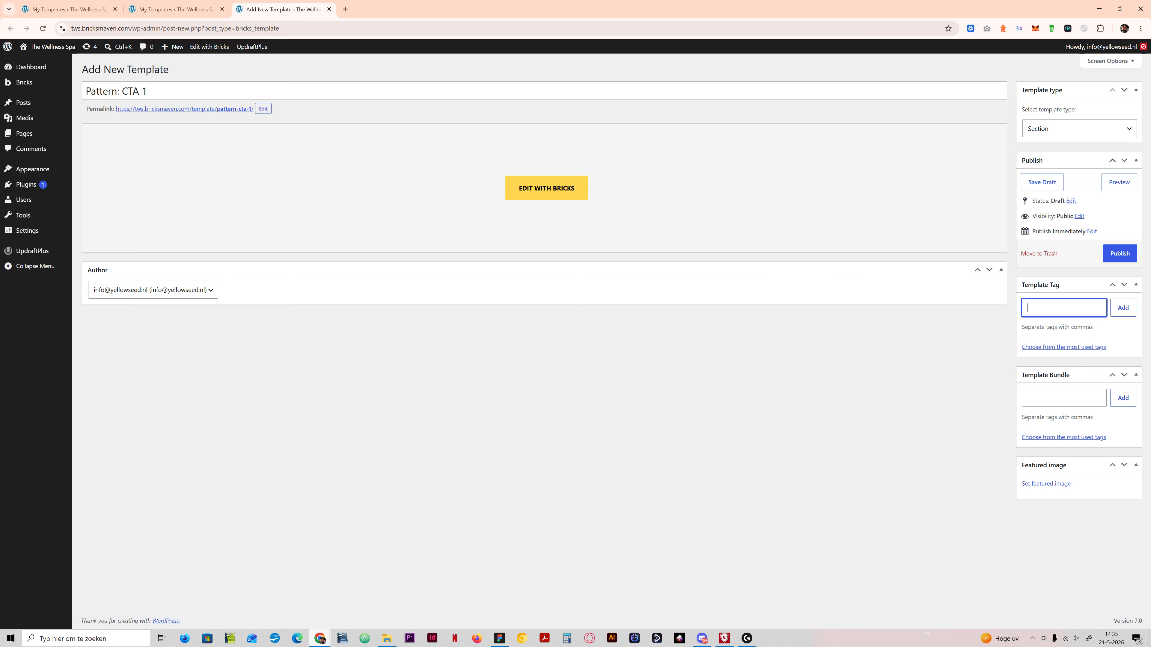
{"action": "type", "text": "Pattern"}
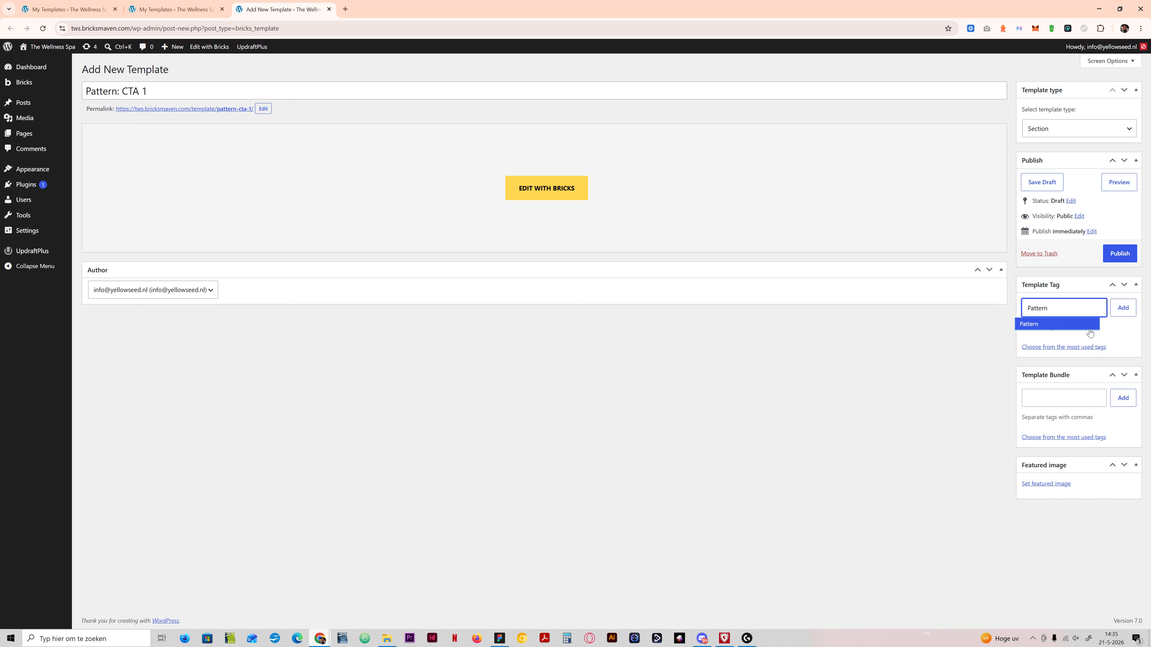
{"action": "left_click", "coordinate": [1116, 315]}
{"action": "left_click", "coordinate": [1064, 410]}
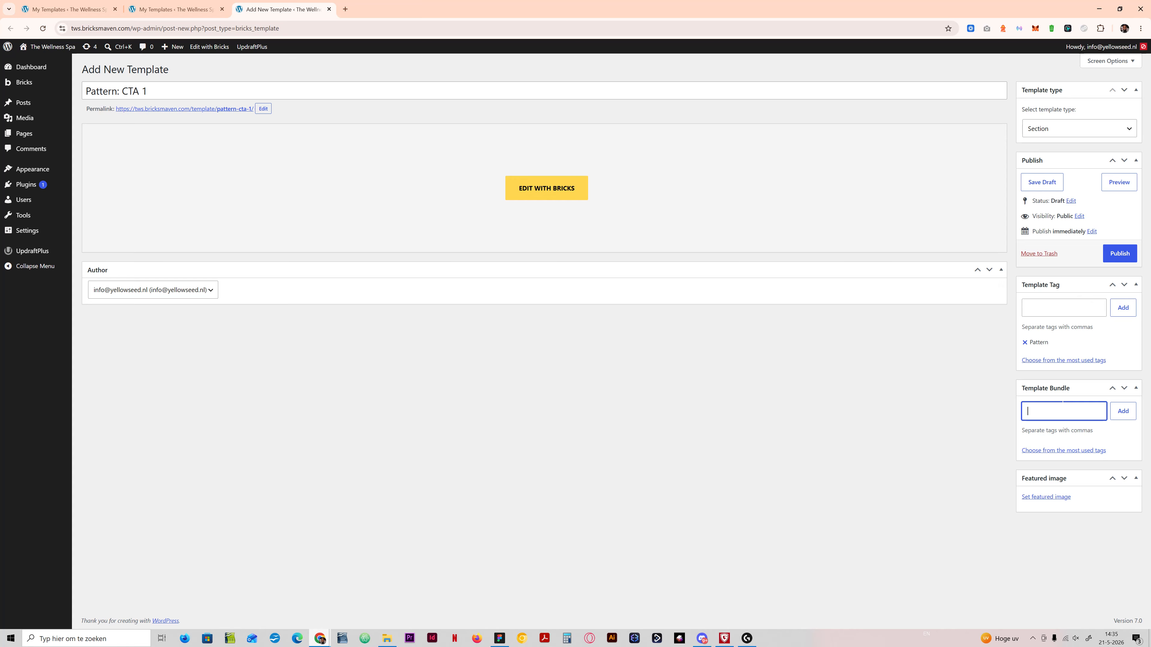
{"action": "type", "text": "Call to action"}
{"action": "left_click", "coordinate": [1123, 411]}
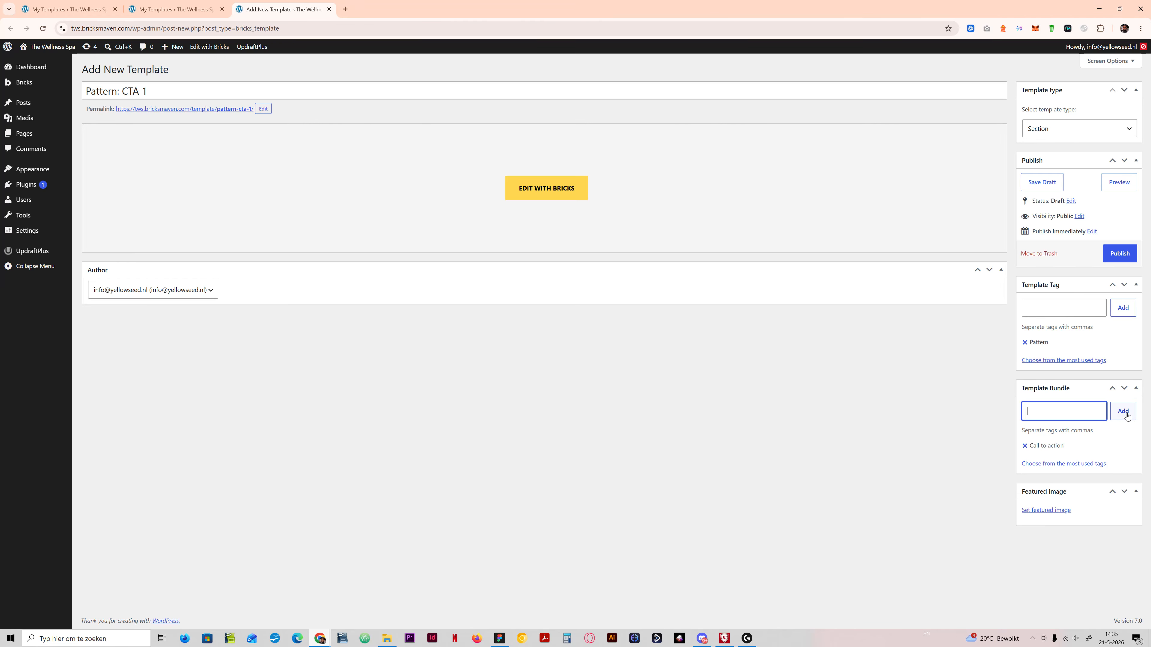
Step: Publish the template and open it in the Bricks builder in a new browser tab
{"action": "left_click", "coordinate": [1120, 253]}
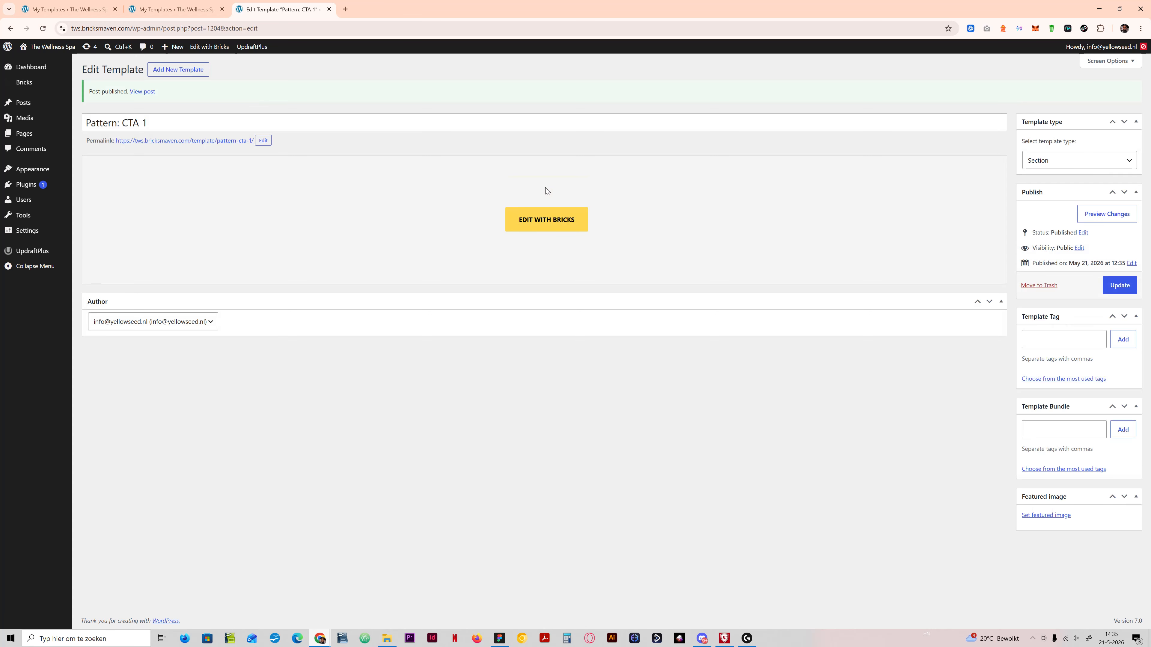
{"action": "right_click", "coordinate": [517, 219]}
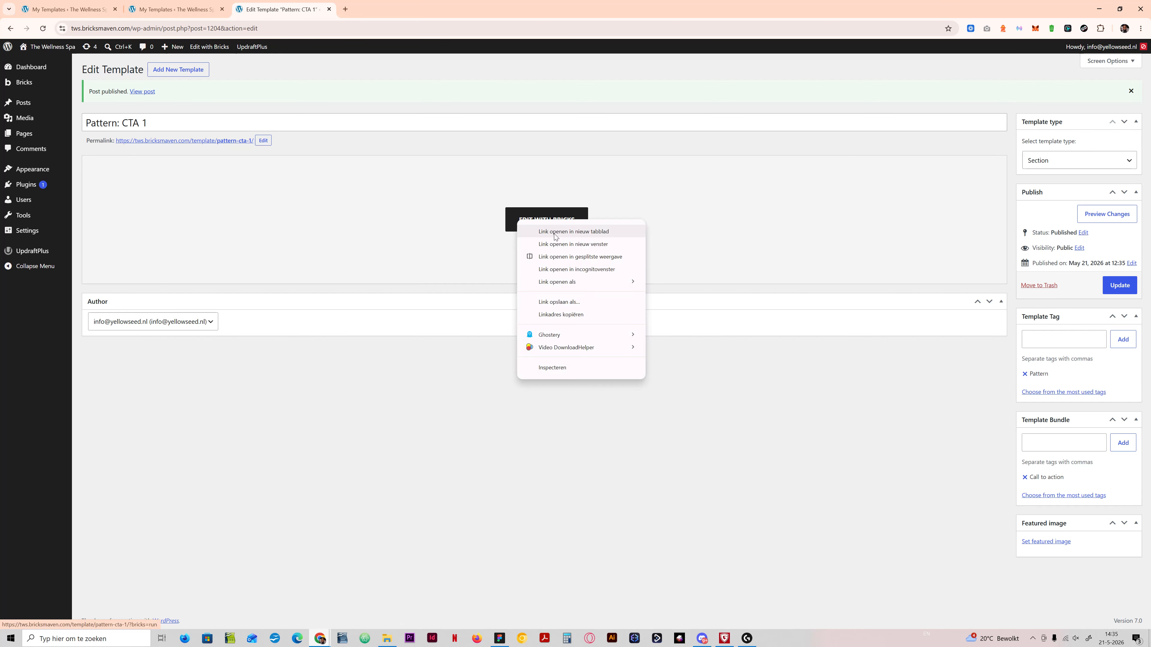
{"action": "left_click", "coordinate": [424, 424]}
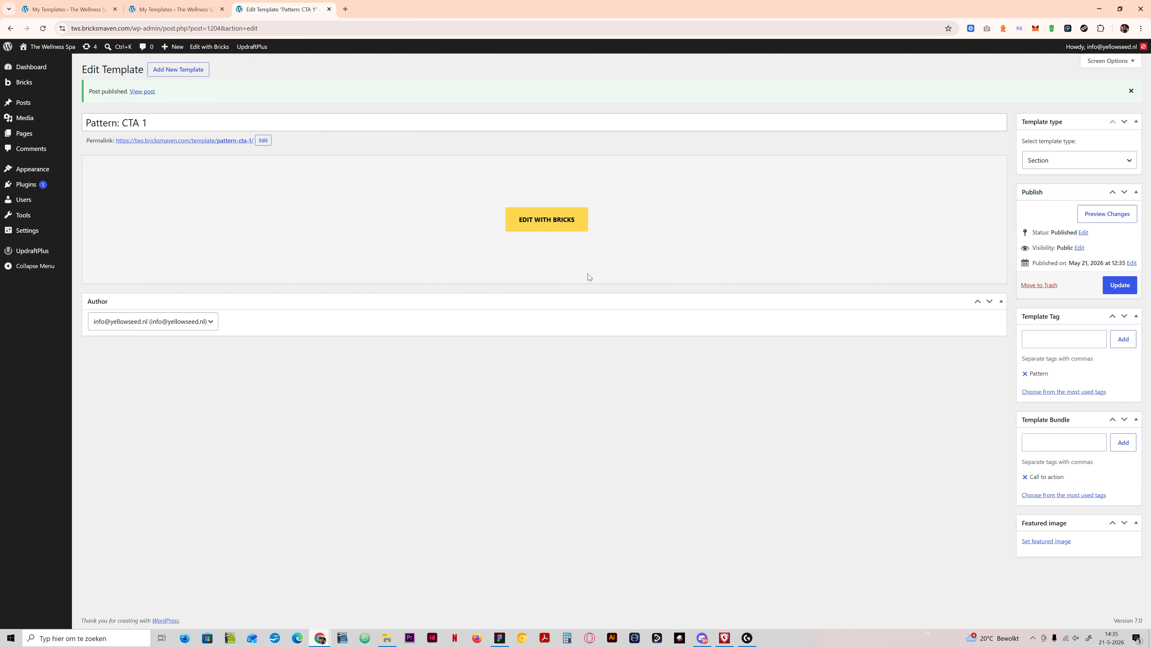
{"action": "right_click", "coordinate": [552, 219]}
{"action": "left_click", "coordinate": [589, 227]}
{"action": "left_click", "coordinate": [394, 7]}
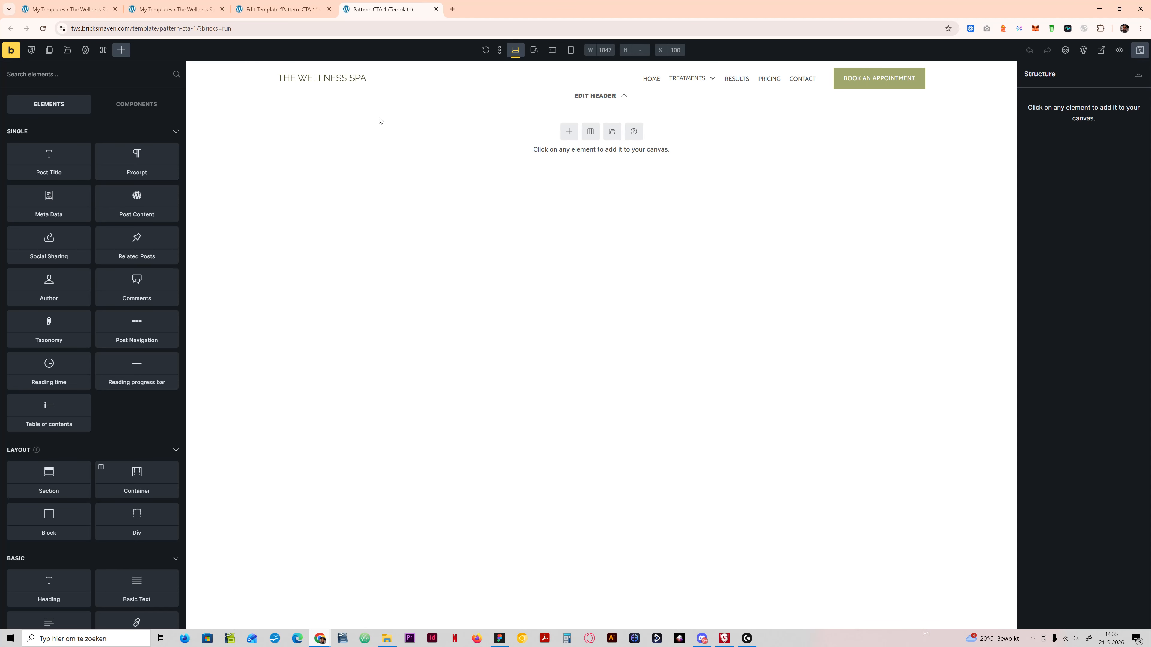
Step: Open the template library, set the source to the remote templates Bricksmaven BNPL and search for "cta"
{"action": "left_click", "coordinate": [67, 51]}
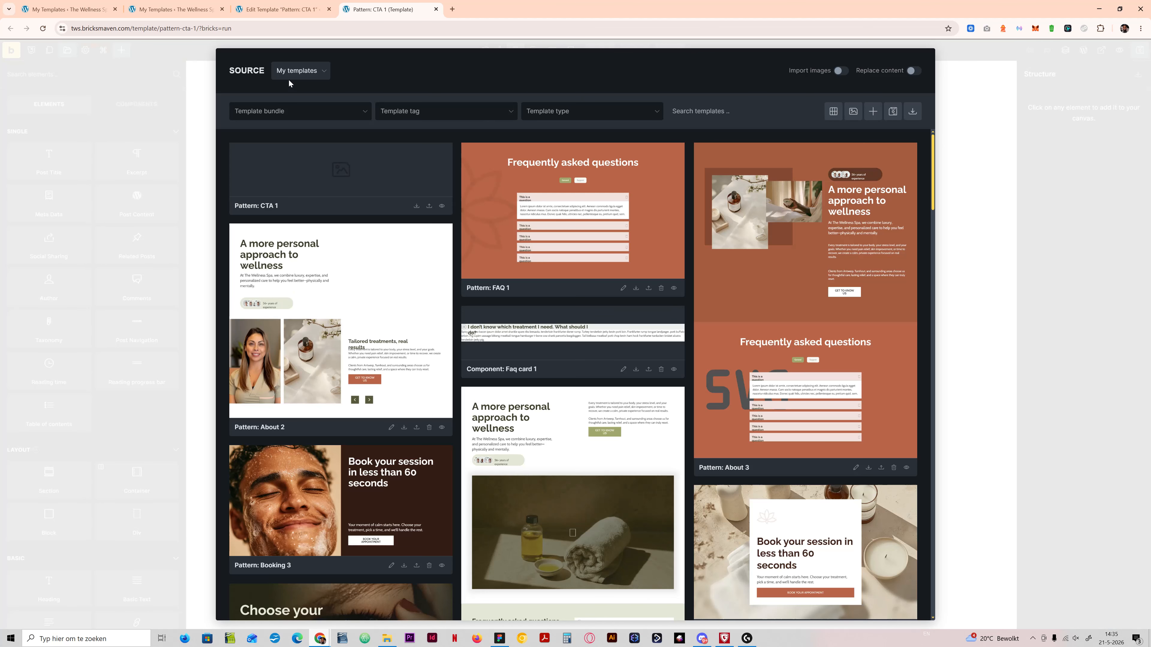
{"action": "left_click", "coordinate": [293, 72]}
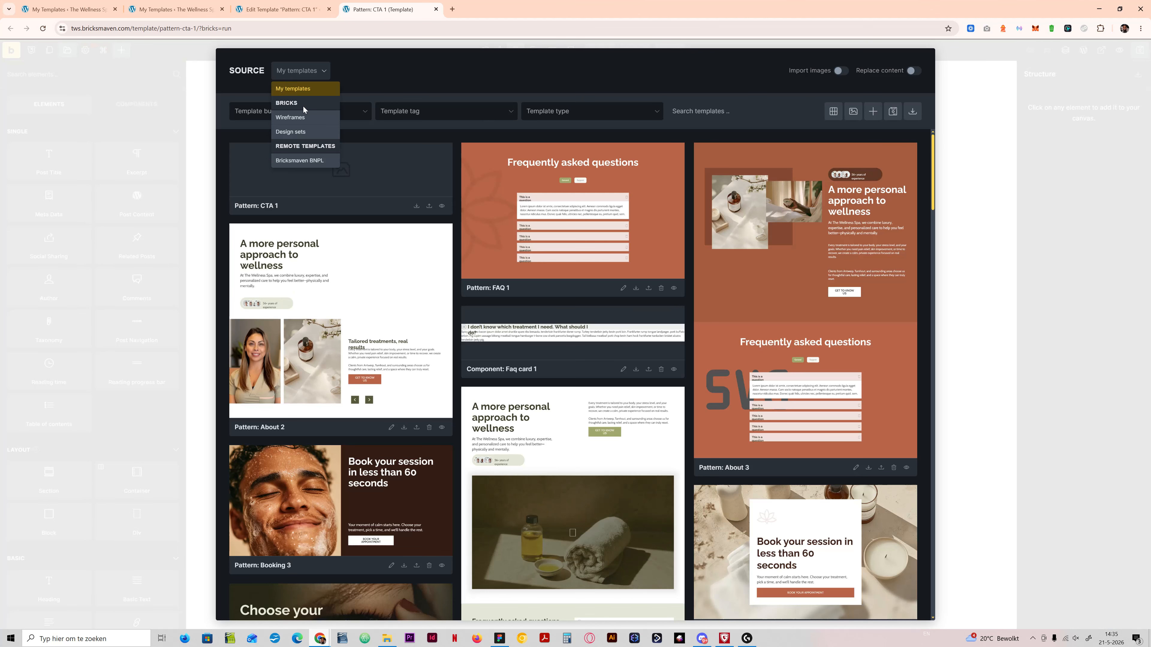
{"action": "left_click", "coordinate": [305, 161]}
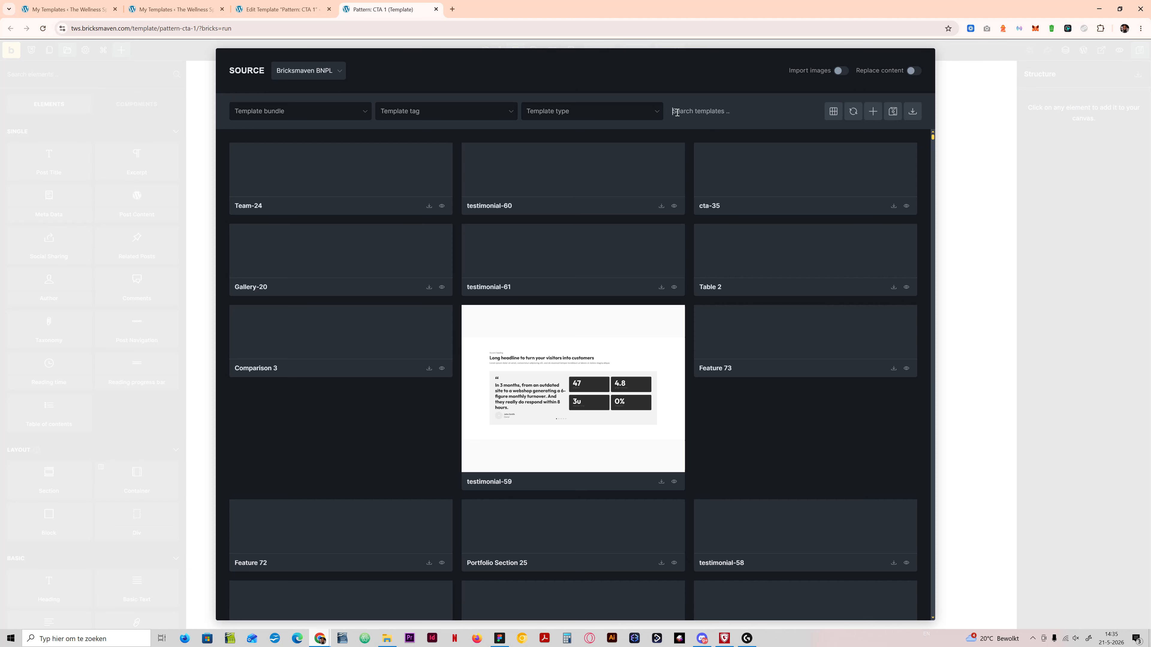
{"action": "type", "text": "call to"}
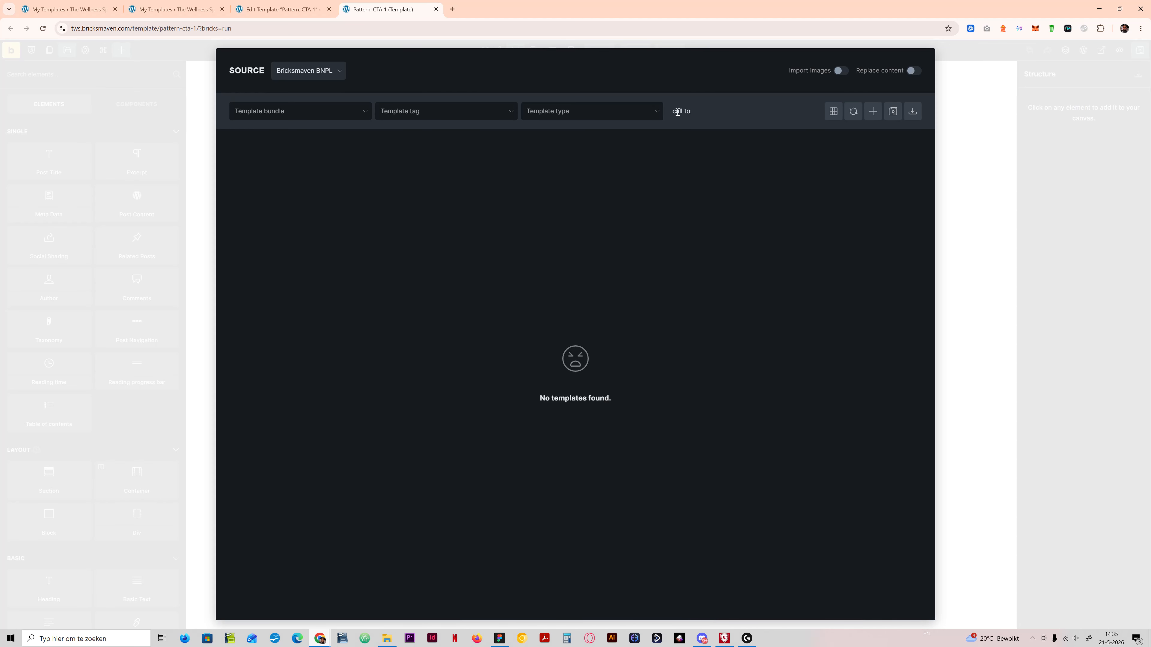
{"action": "triple_click", "coordinate": [677, 111]}
{"action": "key", "text": "BackSpace"}
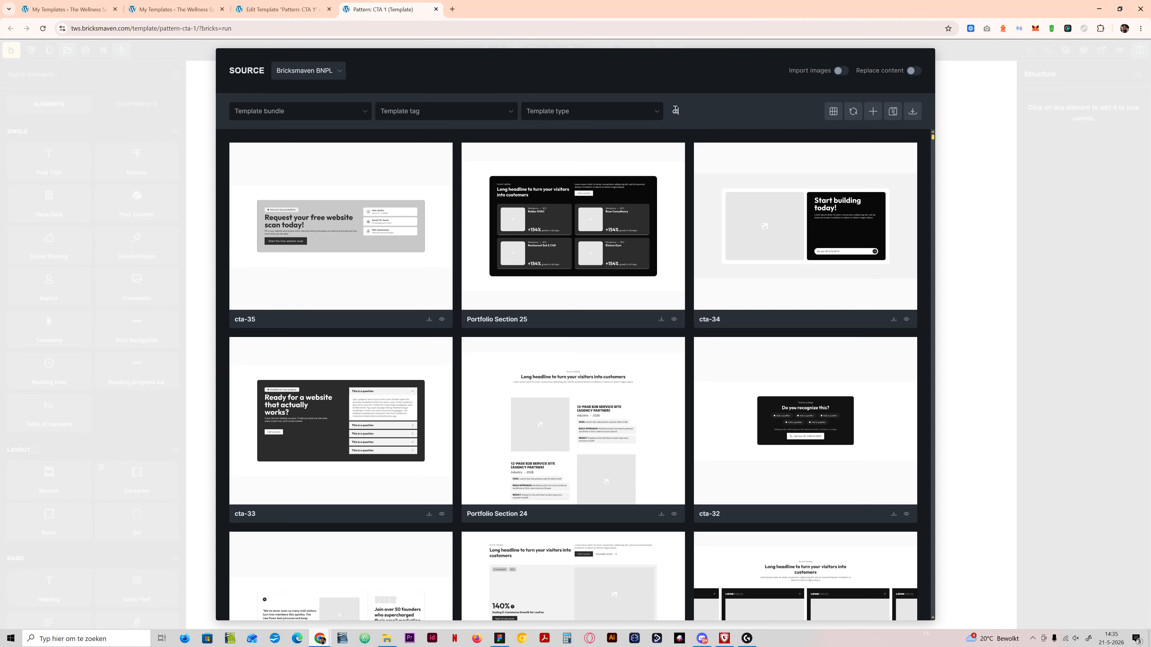
{"action": "type", "text": "cta"}
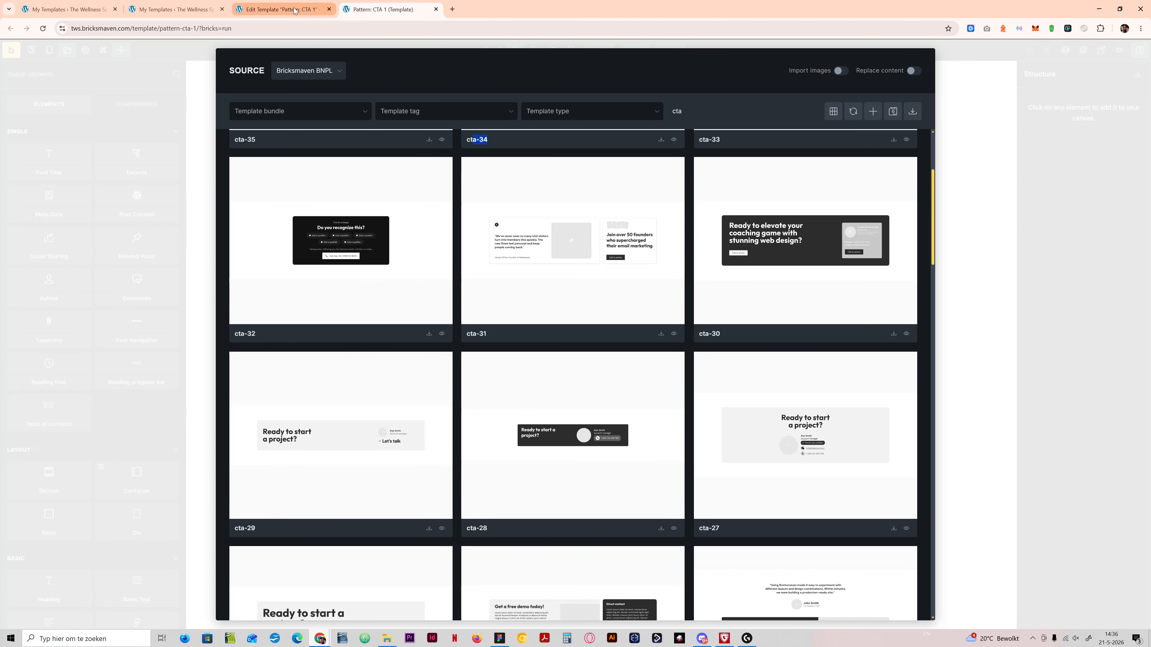
Step: Insert the cta-34 section from the search results into the empty template
{"action": "scroll", "coordinate": [577, 264], "scroll_direction": "up", "scroll_amount": 4}
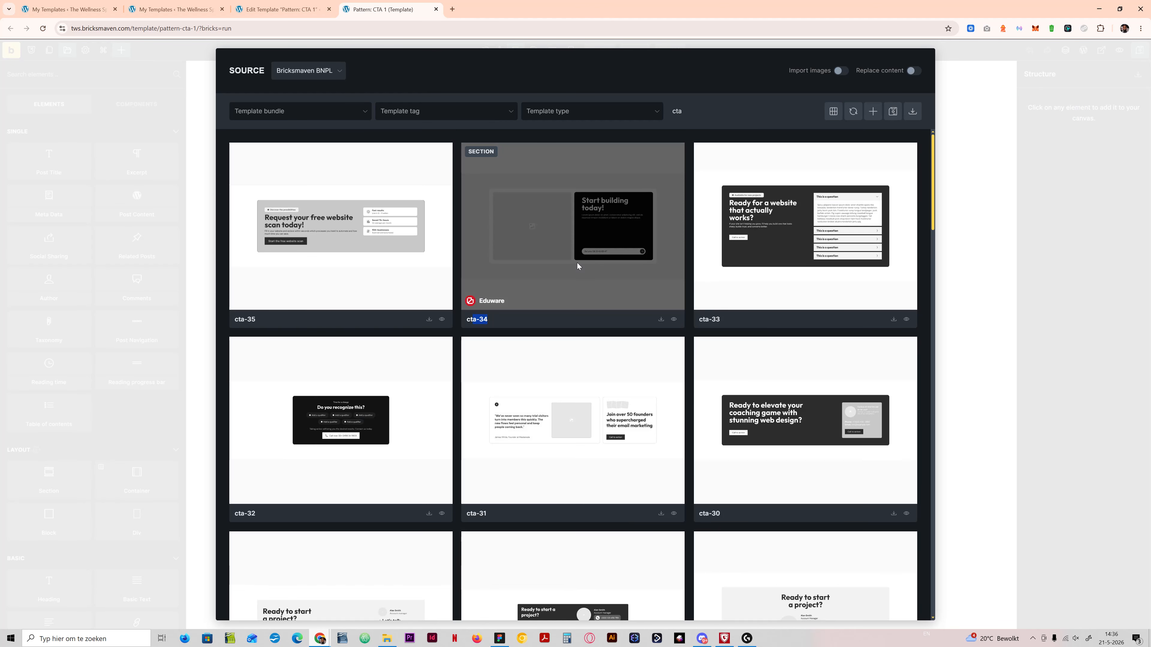
{"action": "left_click", "coordinate": [661, 320]}
{"action": "left_click", "coordinate": [690, 70]}
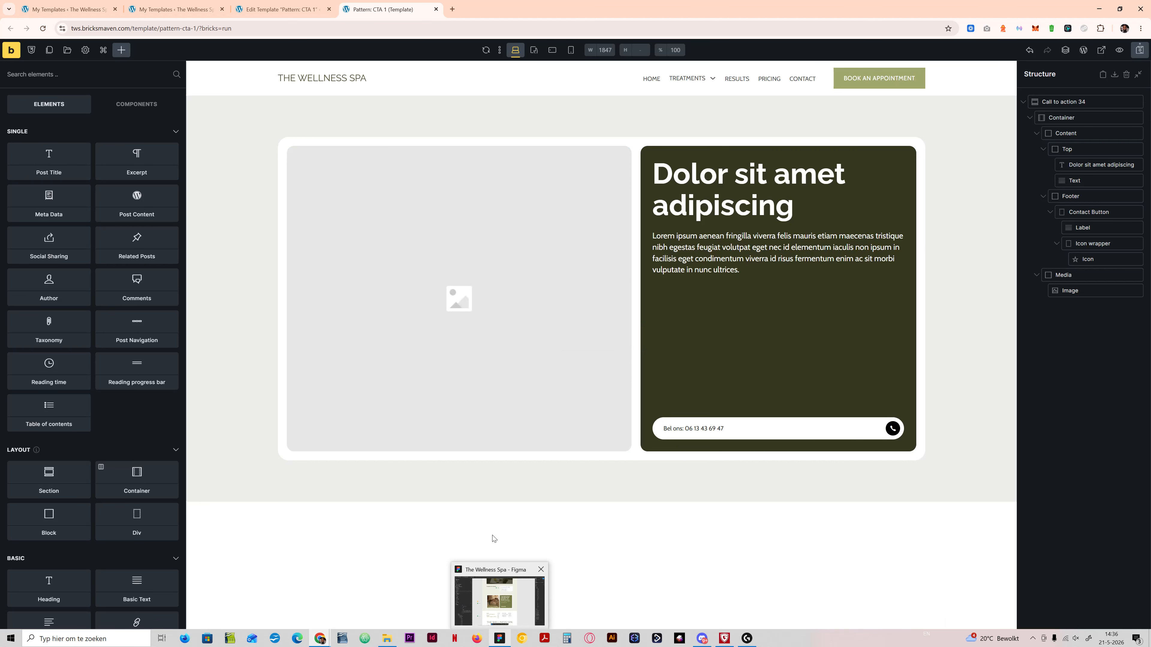
Step: Switch to Figma and examine the call-to-action section's frame and the image fill of the massage photo in its card
{"action": "left_click", "coordinate": [500, 641]}
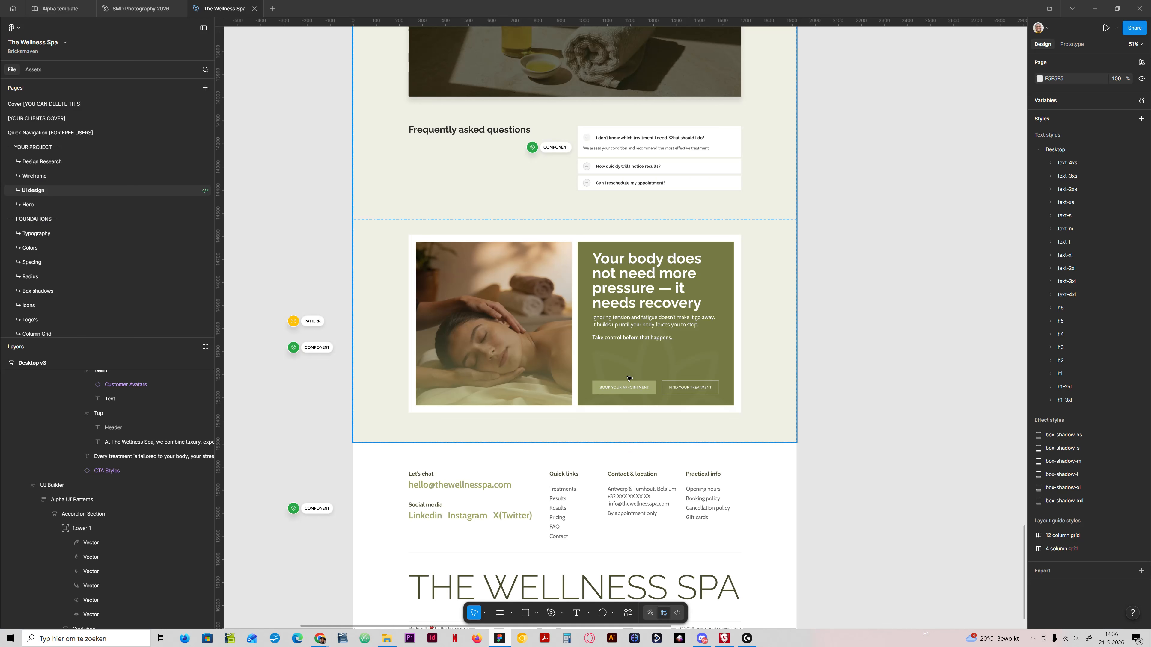
{"action": "left_click", "coordinate": [507, 365]}
{"action": "left_click", "coordinate": [525, 430], "text": "ctrl"}
{"action": "scroll", "coordinate": [525, 430], "scroll_direction": "up", "scroll_amount": 2}
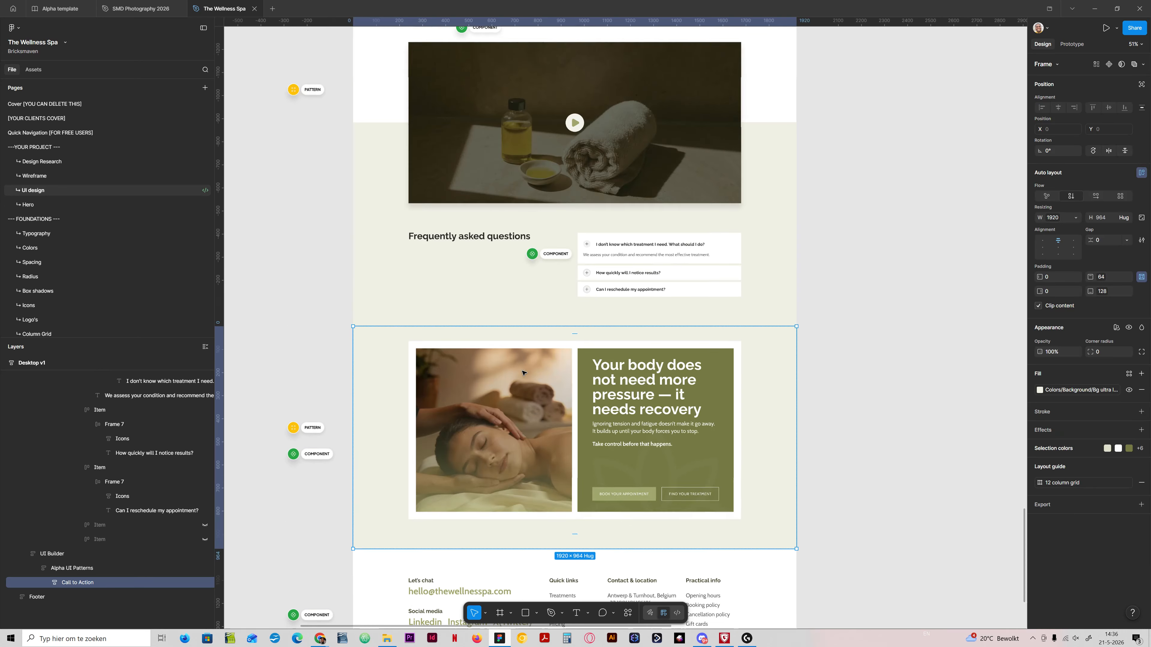
{"action": "scroll", "coordinate": [525, 430], "scroll_direction": "down", "scroll_amount": 2}
{"action": "scroll", "coordinate": [525, 349], "scroll_direction": "up", "scroll_amount": 5}
{"action": "left_click", "coordinate": [523, 358], "text": "ctrl"}
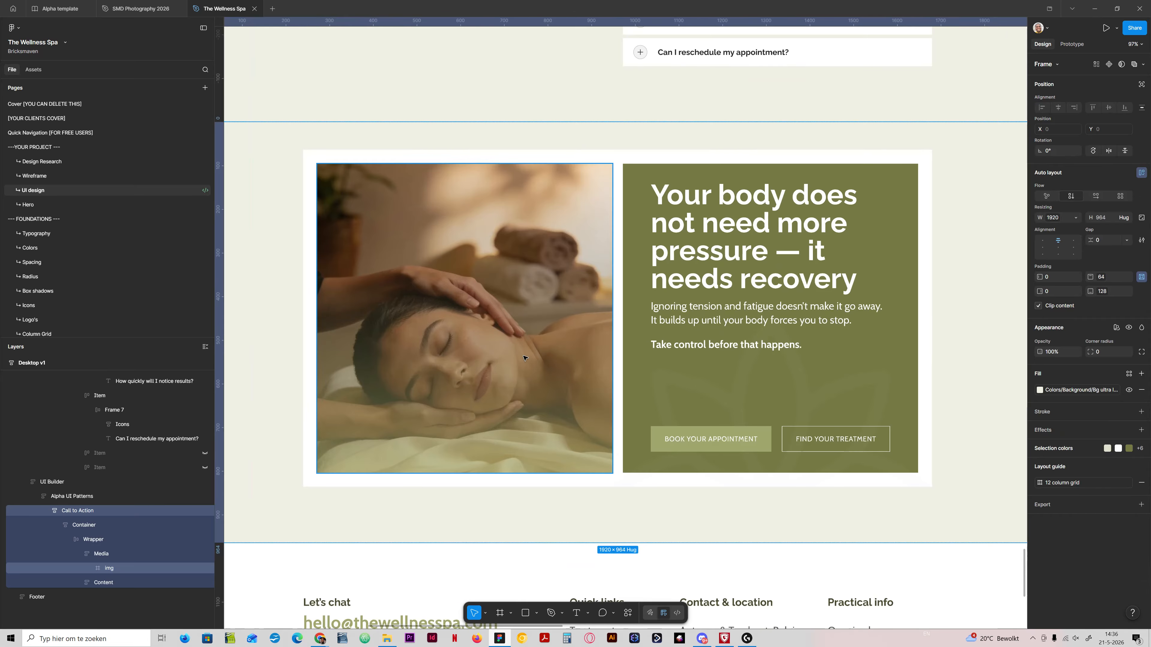
{"action": "left_click", "coordinate": [1040, 331]}
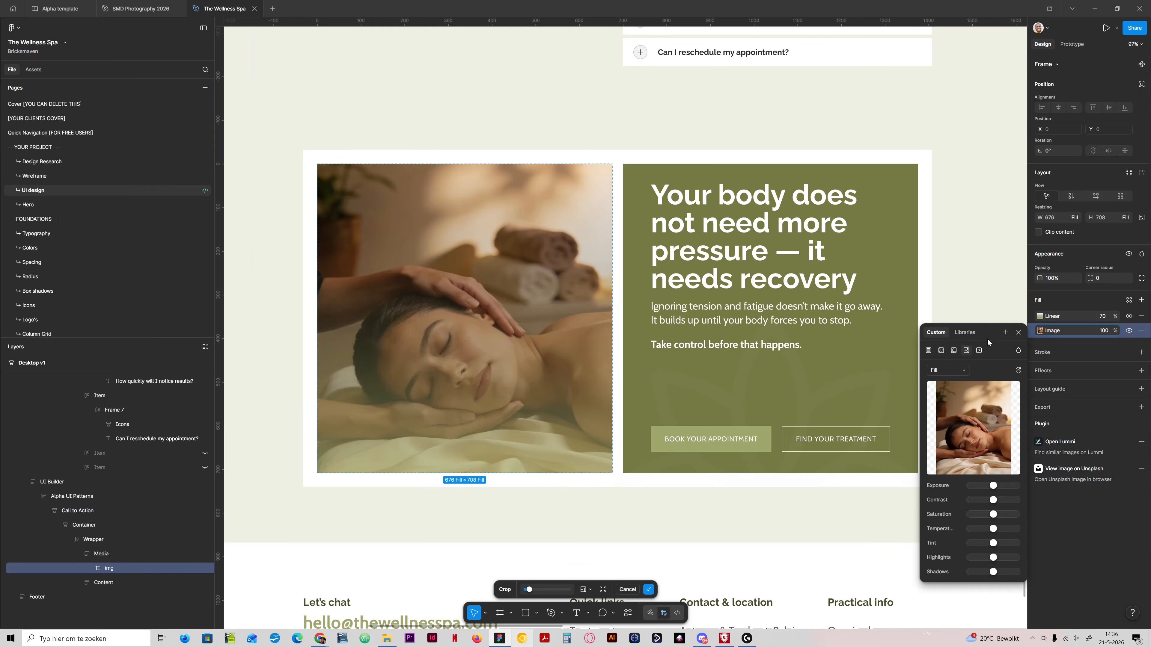
{"action": "left_click", "coordinate": [1019, 334]}
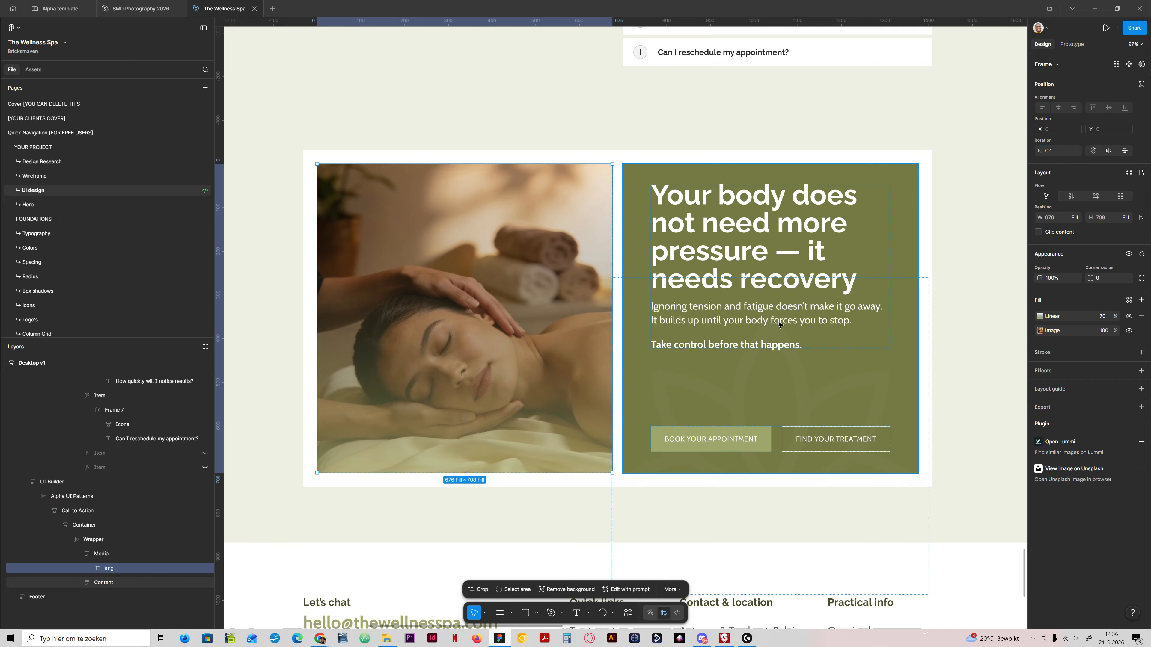
Step: Copy the Figma card's heading "Your body does not need more pressure — it needs recovery" and replace the placeholder heading in Chrome's Bricks builder with it
{"action": "scroll", "coordinate": [829, 282], "scroll_direction": "down", "scroll_amount": 5}
{"action": "left_click_drag", "start_coordinate": [828, 281], "coordinate": [435, 445]}
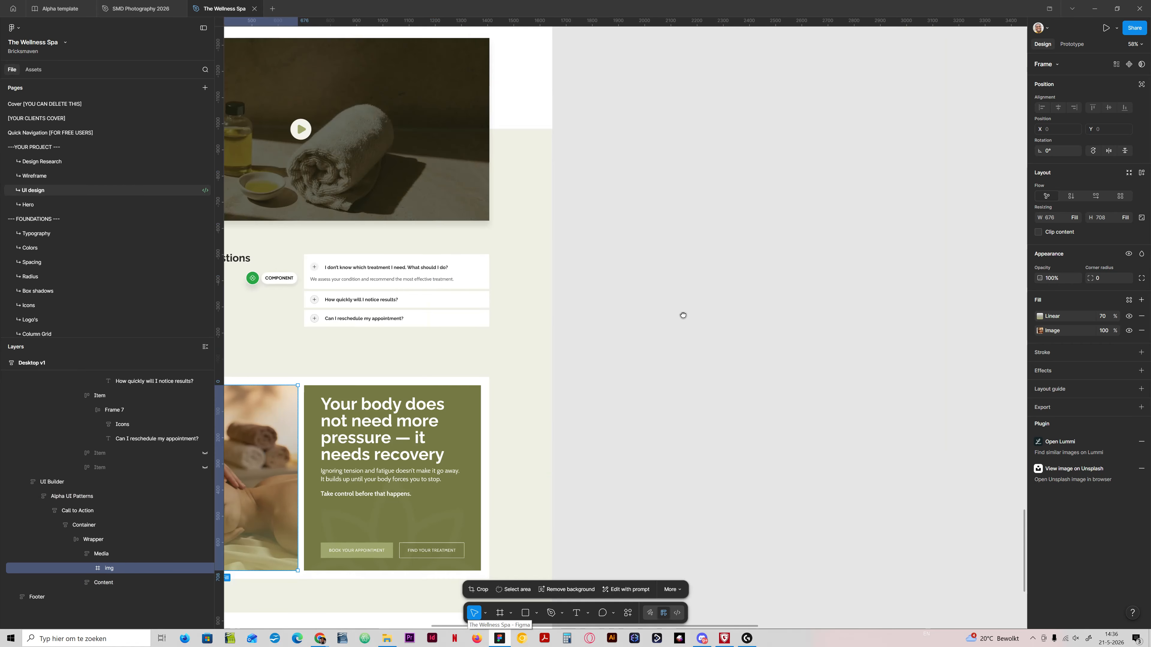
{"action": "left_click_drag", "start_coordinate": [688, 314], "coordinate": [486, 537]}
{"action": "left_click_drag", "start_coordinate": [817, 80], "coordinate": [730, 309]}
{"action": "left_click_drag", "start_coordinate": [625, 517], "coordinate": [681, 246]}
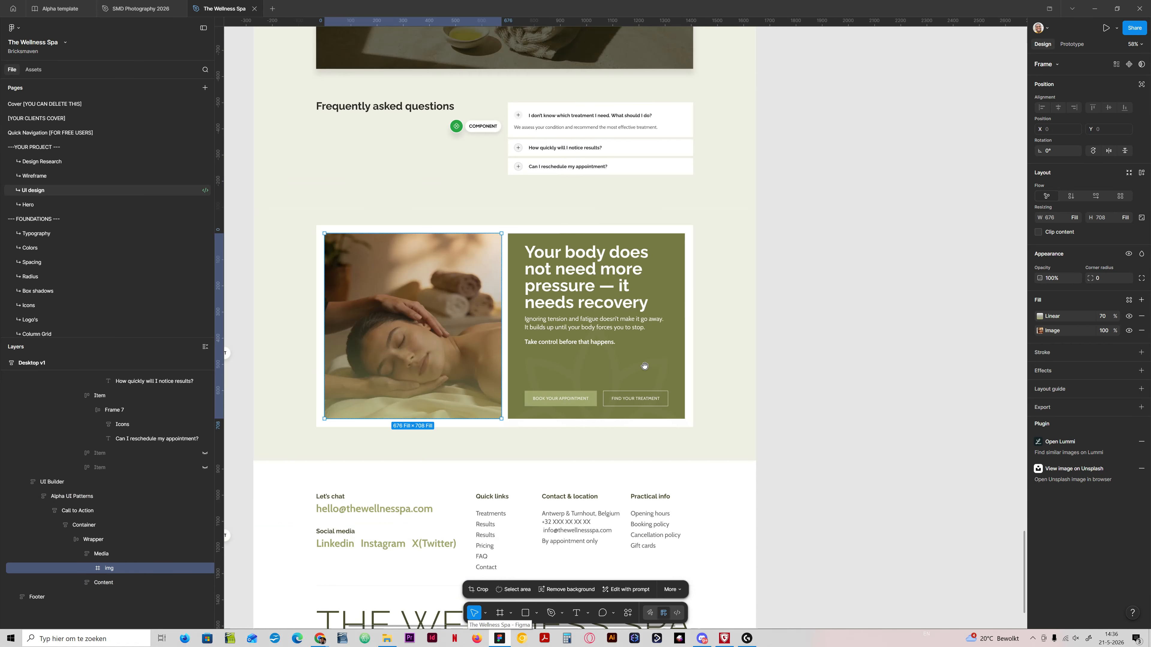
{"action": "left_click_drag", "start_coordinate": [644, 372], "coordinate": [712, 462]}
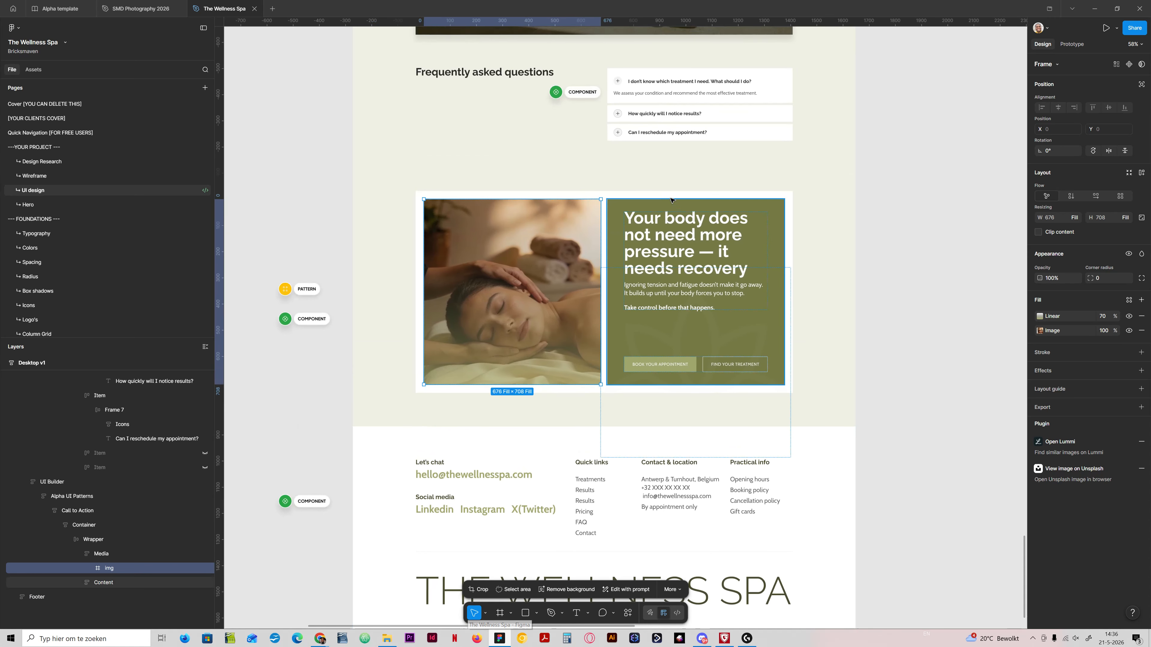
{"action": "double_click", "coordinate": [653, 263]}
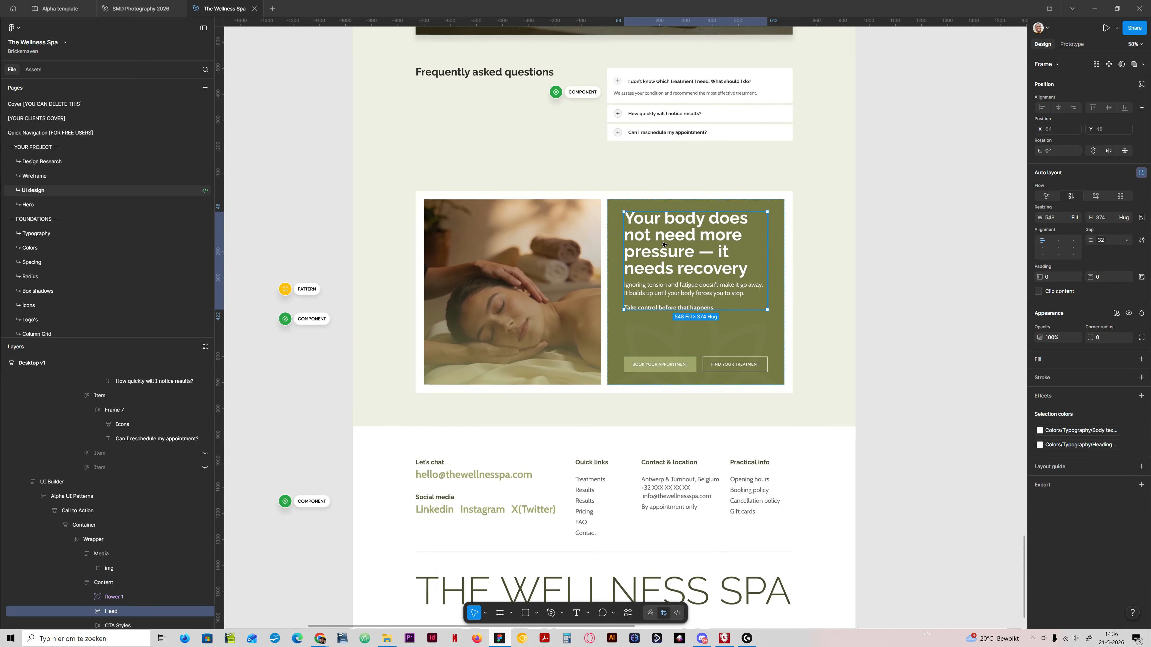
{"action": "double_click", "coordinate": [663, 245]}
{"action": "double_click", "coordinate": [663, 244]}
{"action": "key", "text": "ctrl+c"}
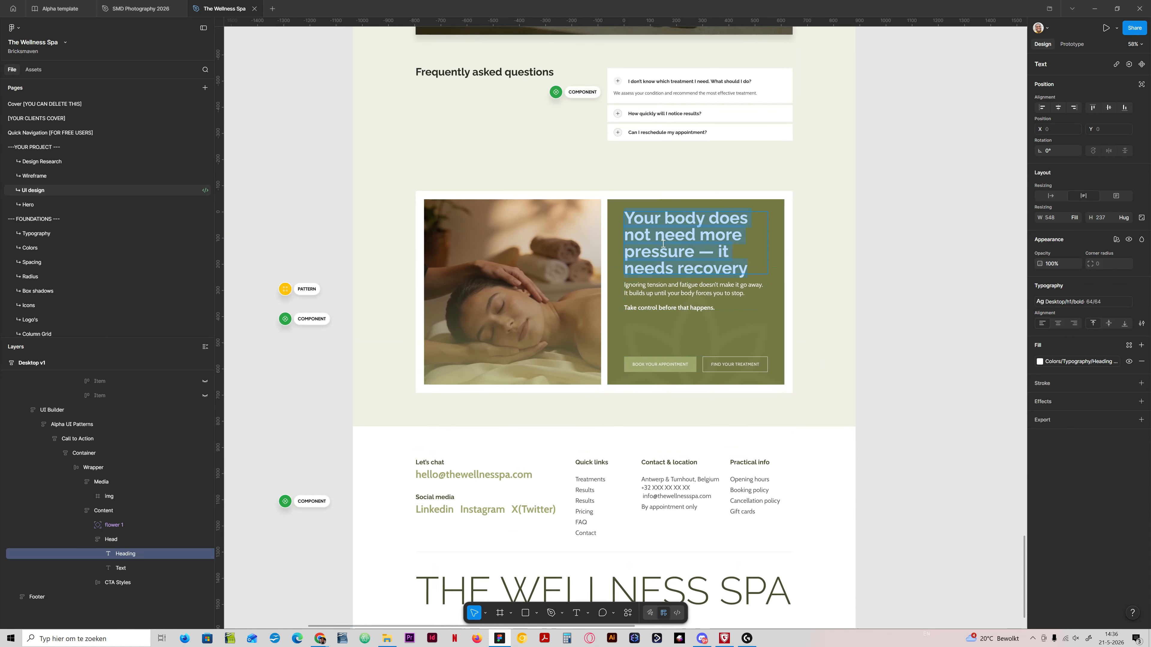
{"action": "left_click", "coordinate": [501, 638]}
{"action": "left_click", "coordinate": [746, 202]}
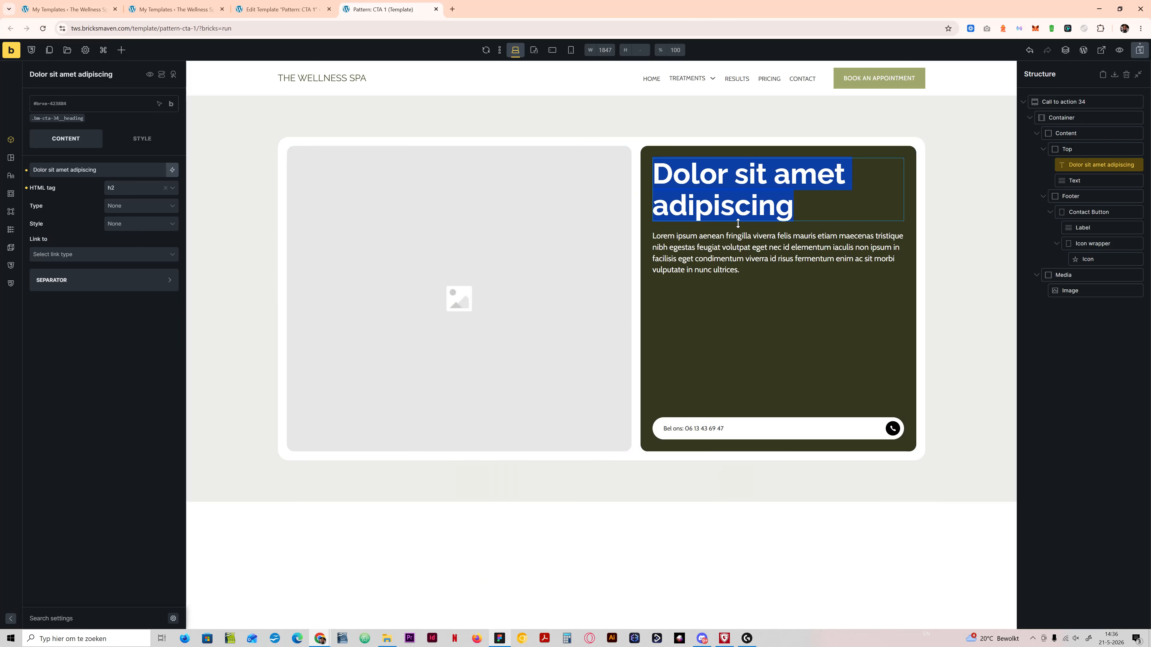
{"action": "key", "text": "ctrl+v"}
Step: Copy the Figma card's full body text below the heading and paste it over the placeholder paragraph in the Bricks builder
{"action": "left_click", "coordinate": [485, 644]}
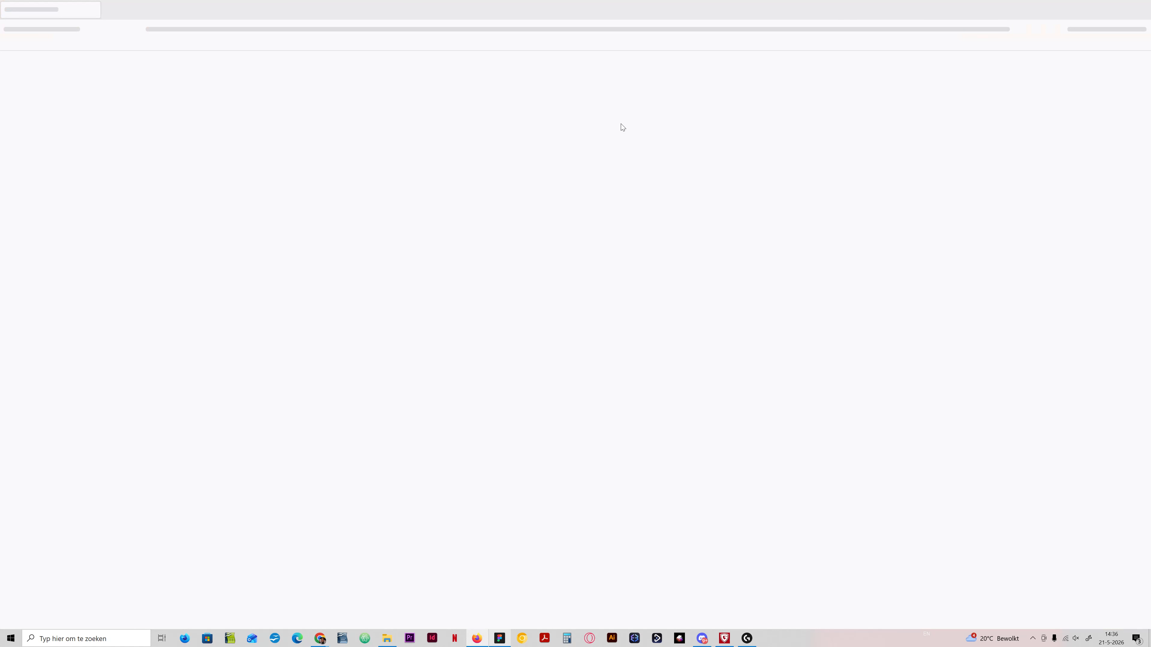
{"action": "left_click", "coordinate": [1142, 9]}
{"action": "left_click", "coordinate": [499, 637]}
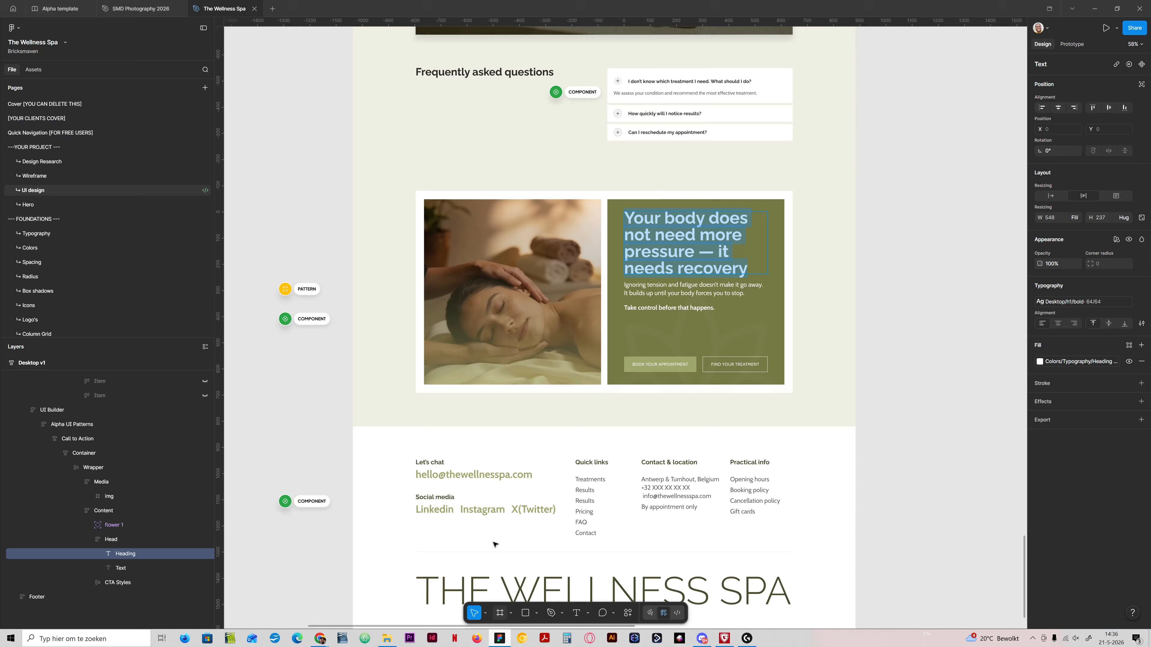
{"action": "double_click", "coordinate": [692, 288]}
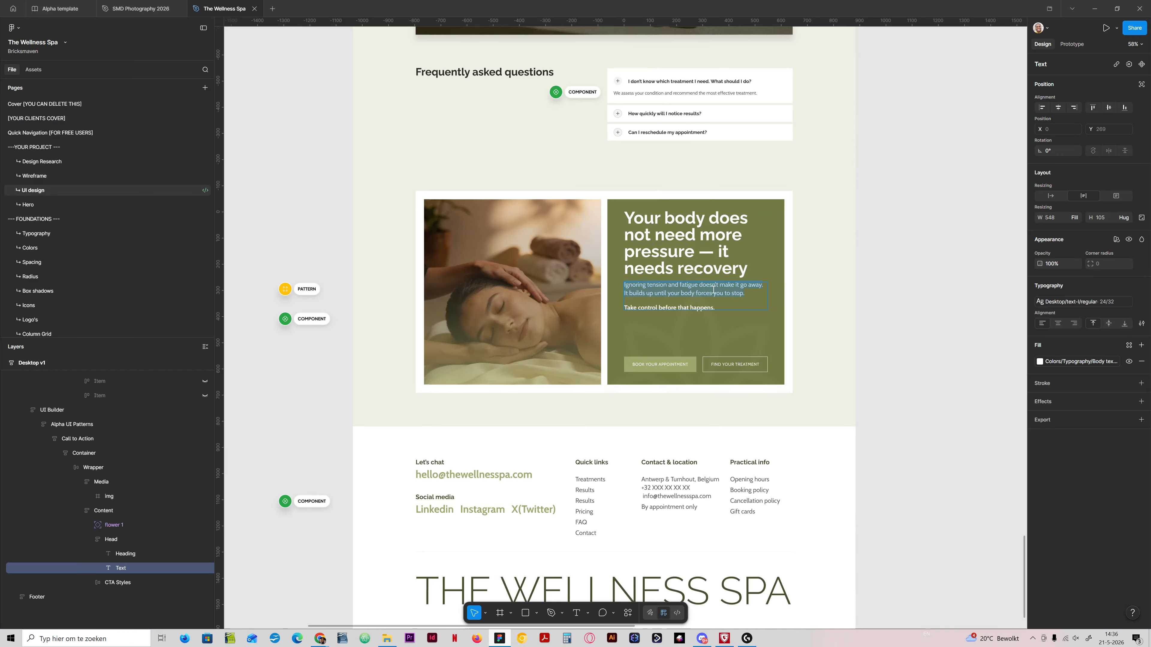
{"action": "key", "text": "ctrl+a"}
{"action": "key", "text": "ctrl+c"}
{"action": "left_click", "coordinate": [500, 637]}
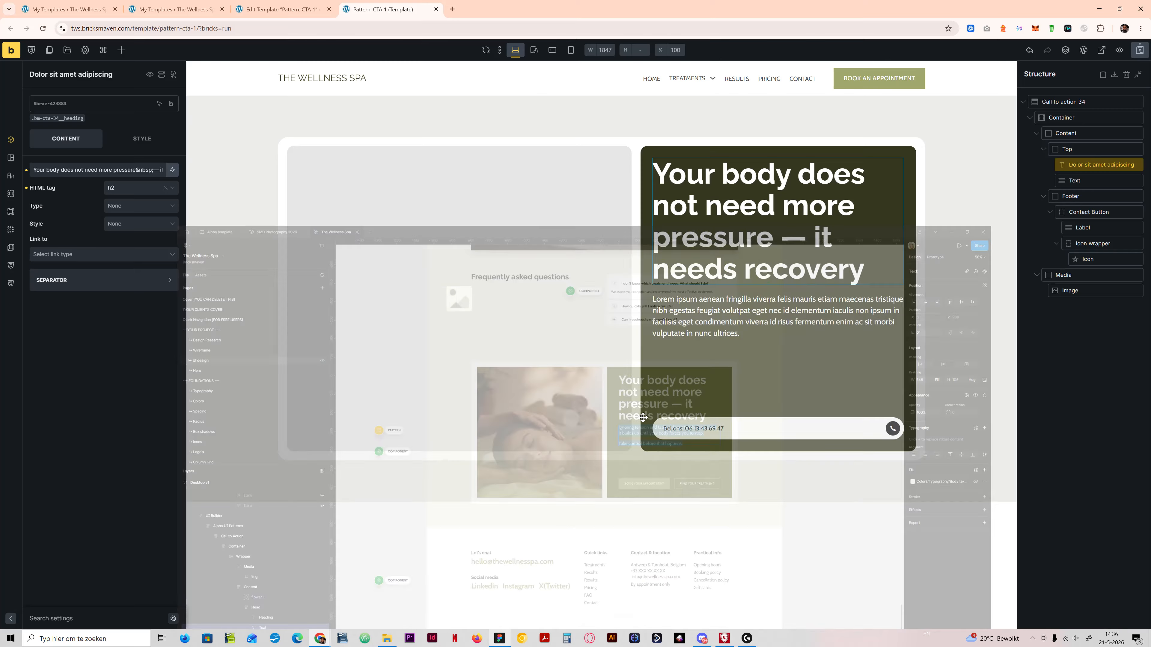
{"action": "key", "text": "ctrl+v"}
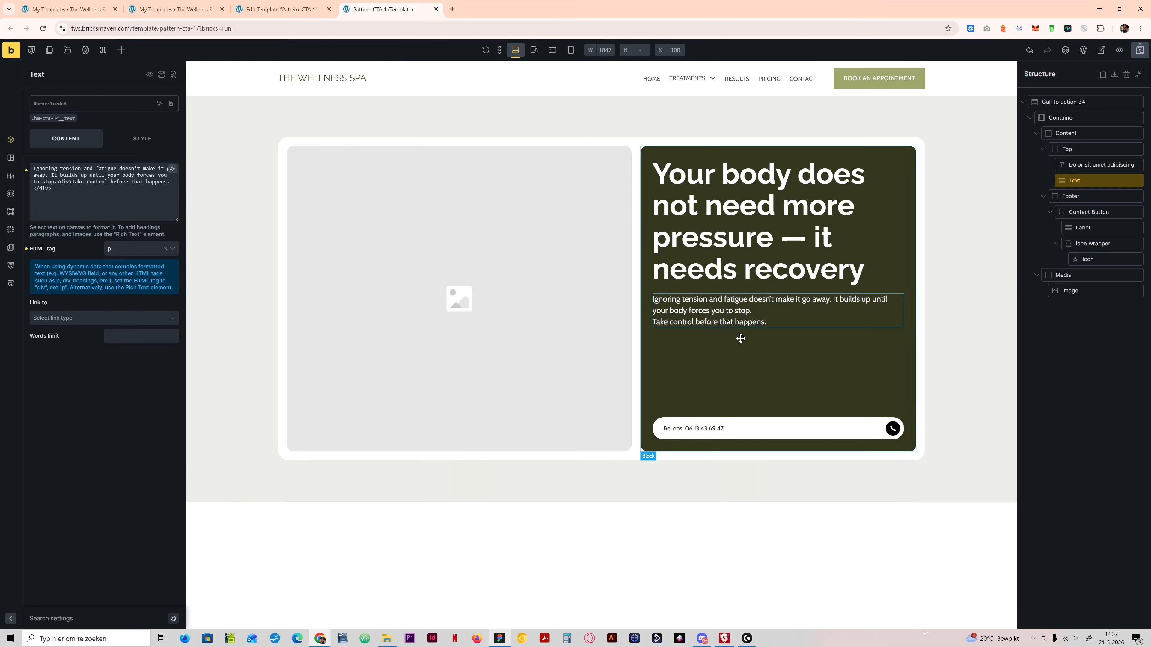
Step: Add a blank line before "Take control before that happens." and make that sentence bold
{"action": "key", "text": "Return"}
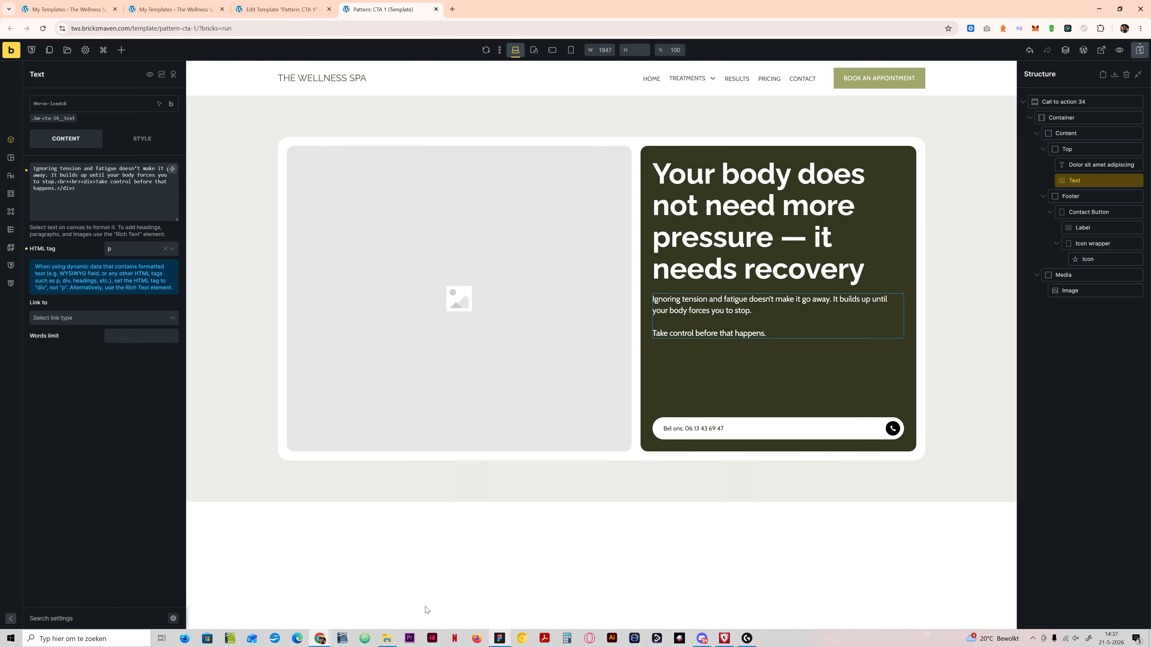
{"action": "left_click_drag", "start_coordinate": [774, 333], "coordinate": [652, 333]}
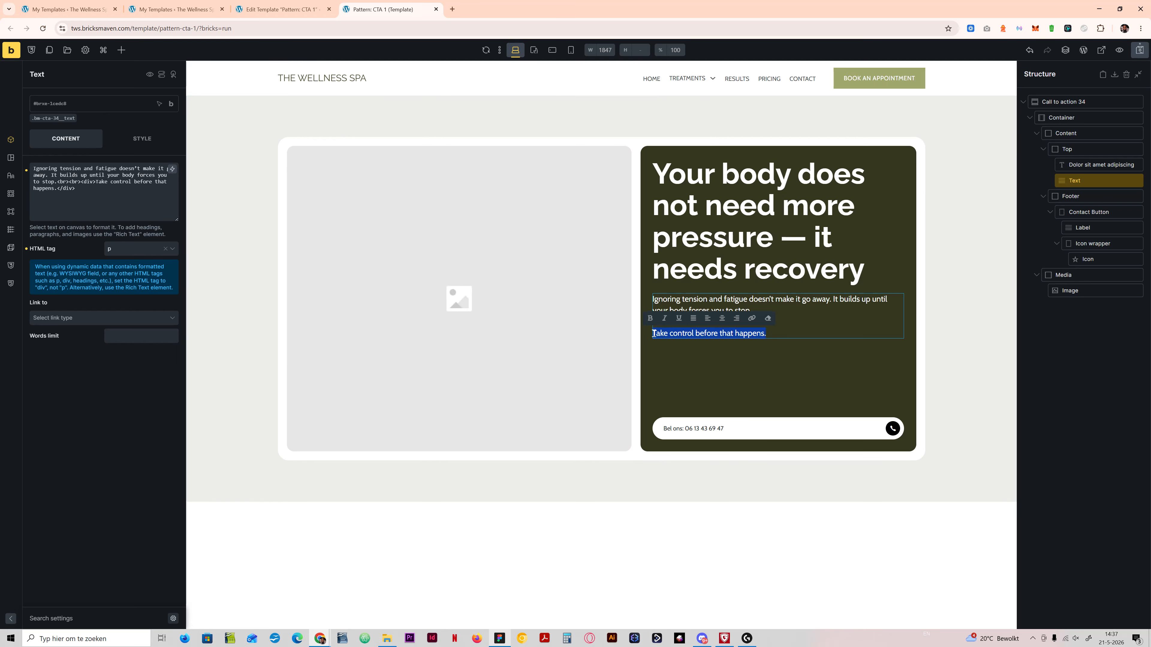
{"action": "left_click", "coordinate": [650, 318]}
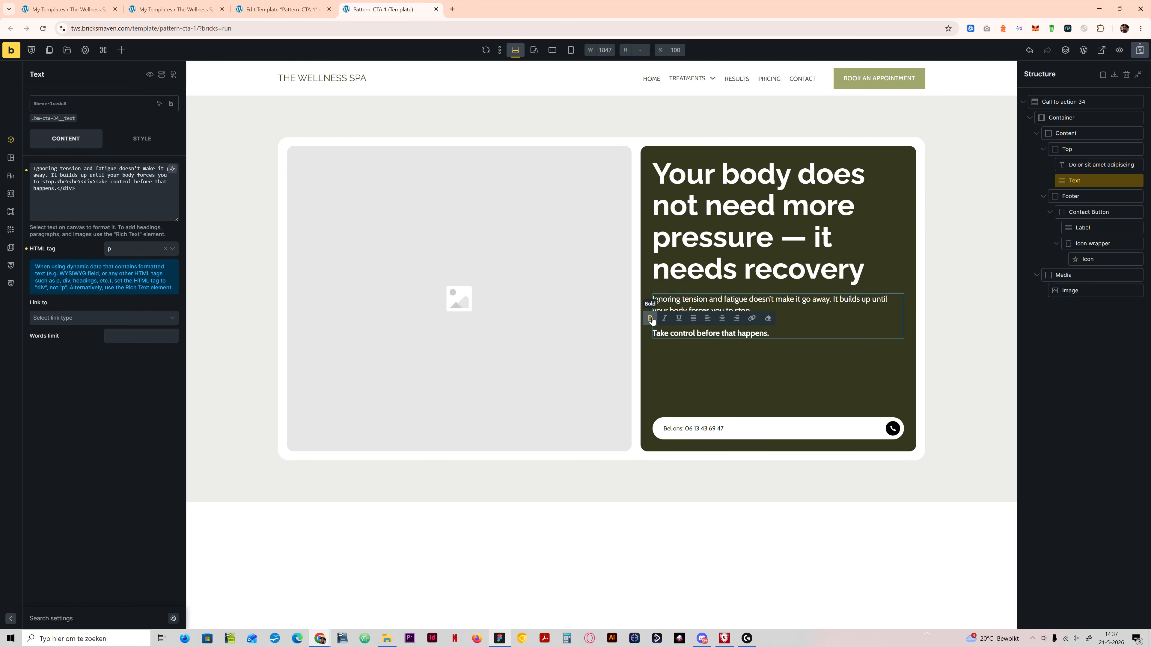
Step: Compare the section with the Figma design, and clear the border radius on the image's class bm-cta-34__image
{"action": "left_click", "coordinate": [501, 639]}
{"action": "left_click", "coordinate": [501, 640]}
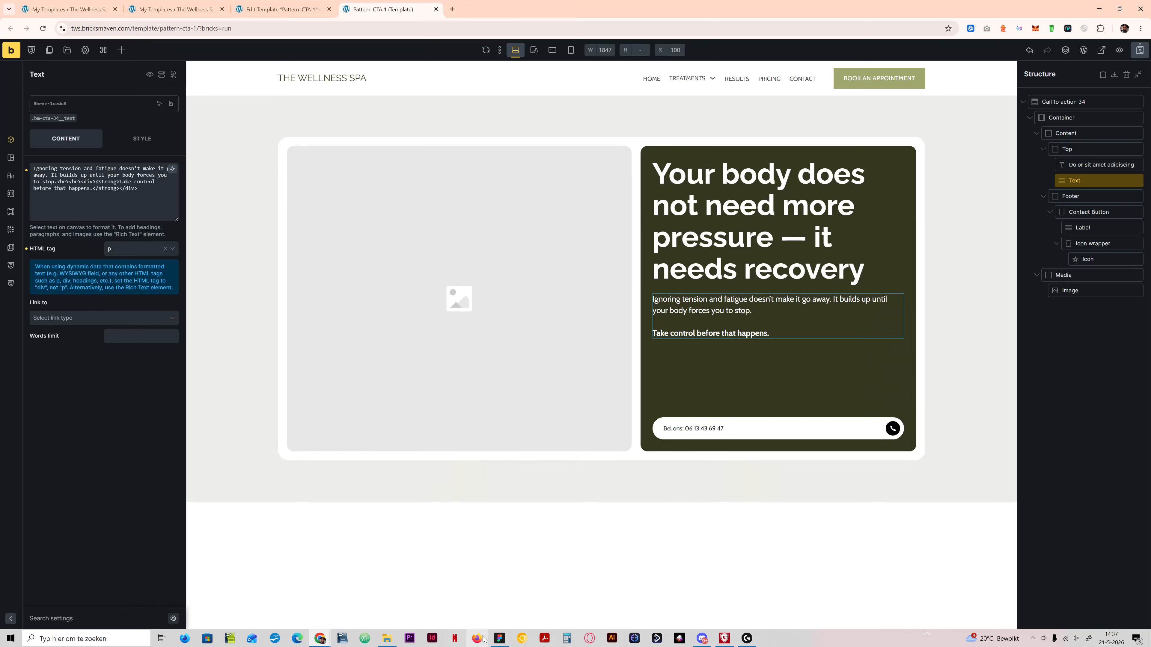
{"action": "left_click", "coordinate": [500, 639]}
{"action": "left_click", "coordinate": [501, 639]}
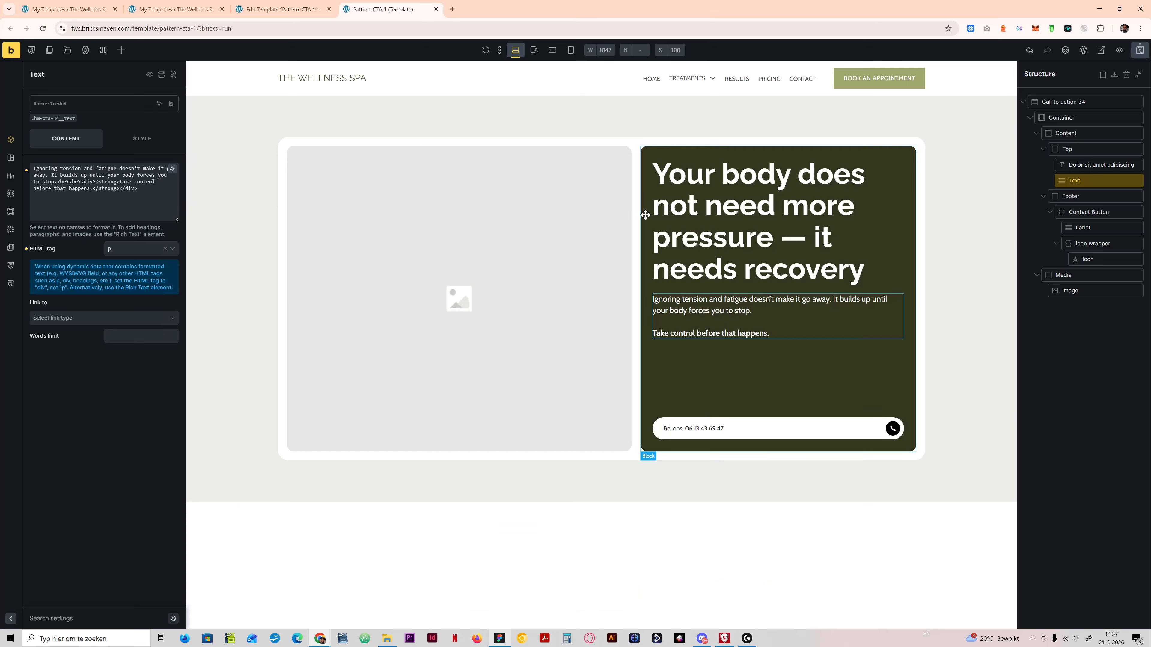
{"action": "left_click", "coordinate": [617, 203]}
{"action": "left_click", "coordinate": [168, 140]}
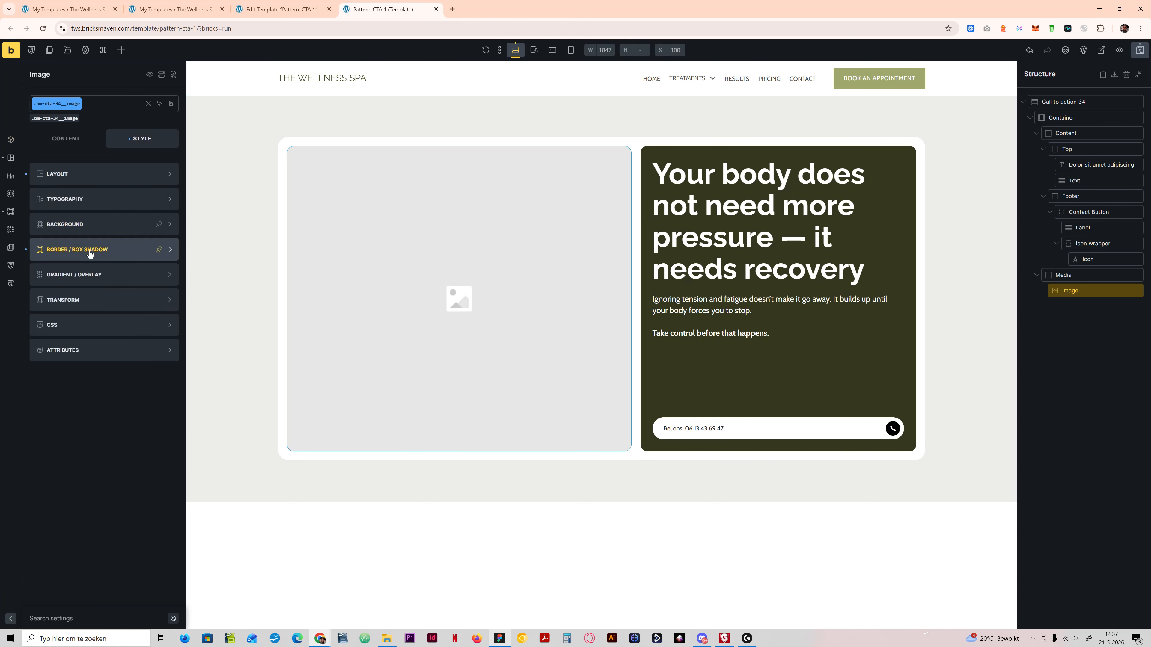
{"action": "left_click", "coordinate": [91, 252]}
{"action": "left_click", "coordinate": [172, 199]}
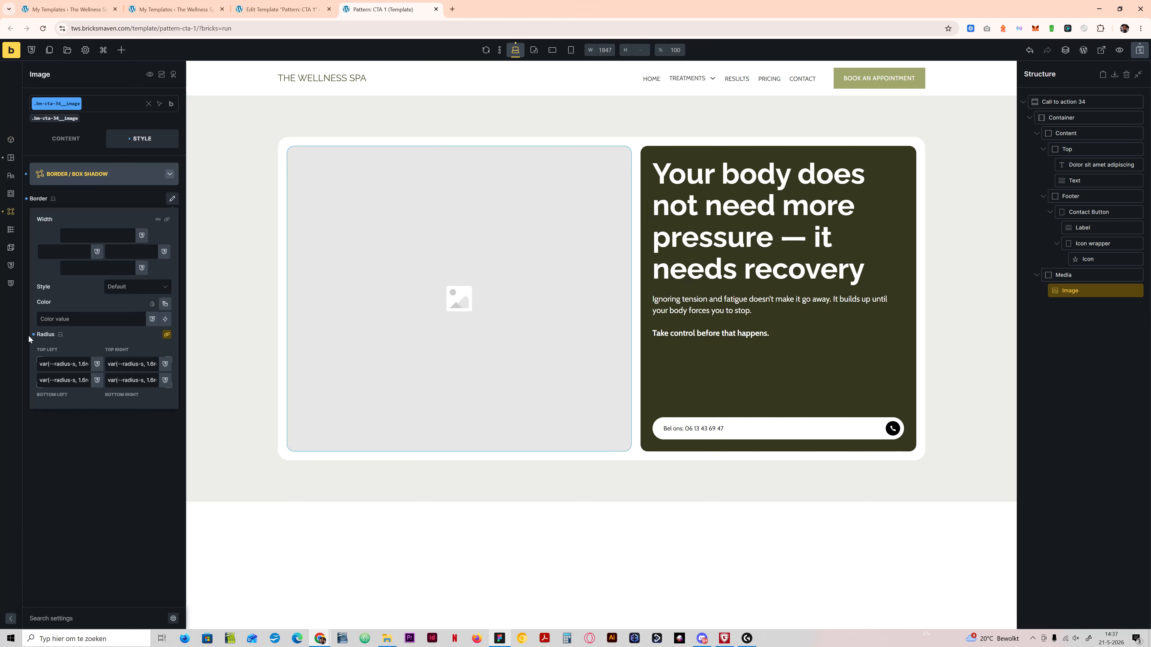
Step: Clear the border radius on the dark Content block's class bm-cta-34__content
{"action": "left_click", "coordinate": [858, 153]}
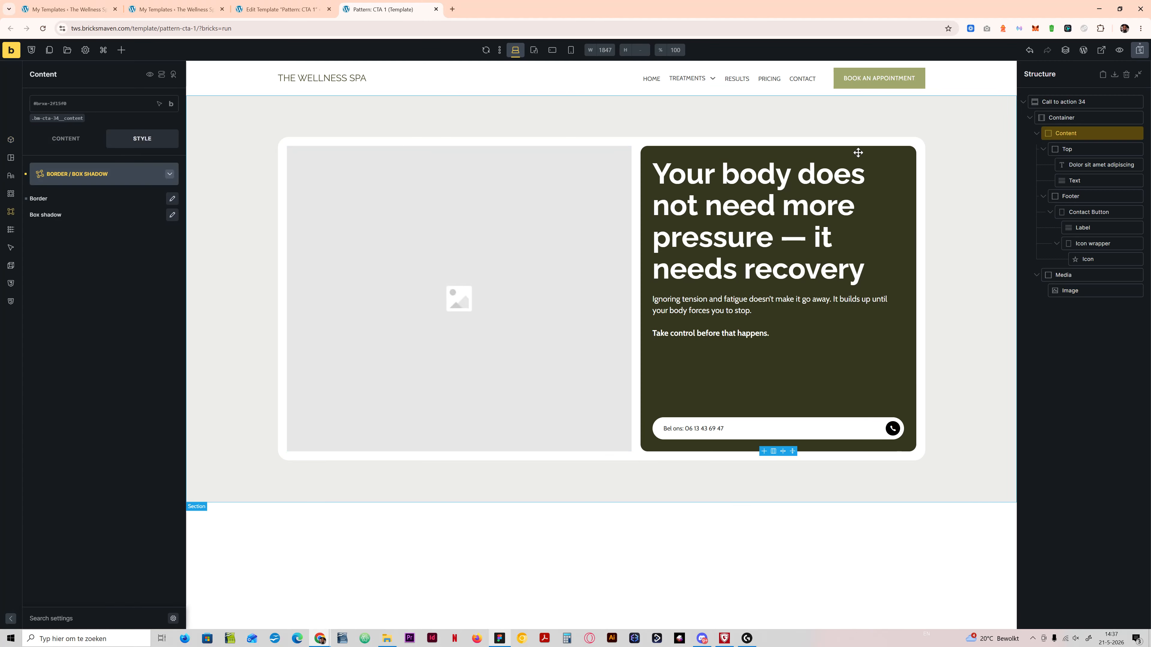
{"action": "left_click", "coordinate": [64, 120]}
{"action": "left_click", "coordinate": [172, 202]}
{"action": "left_click", "coordinate": [34, 334]}
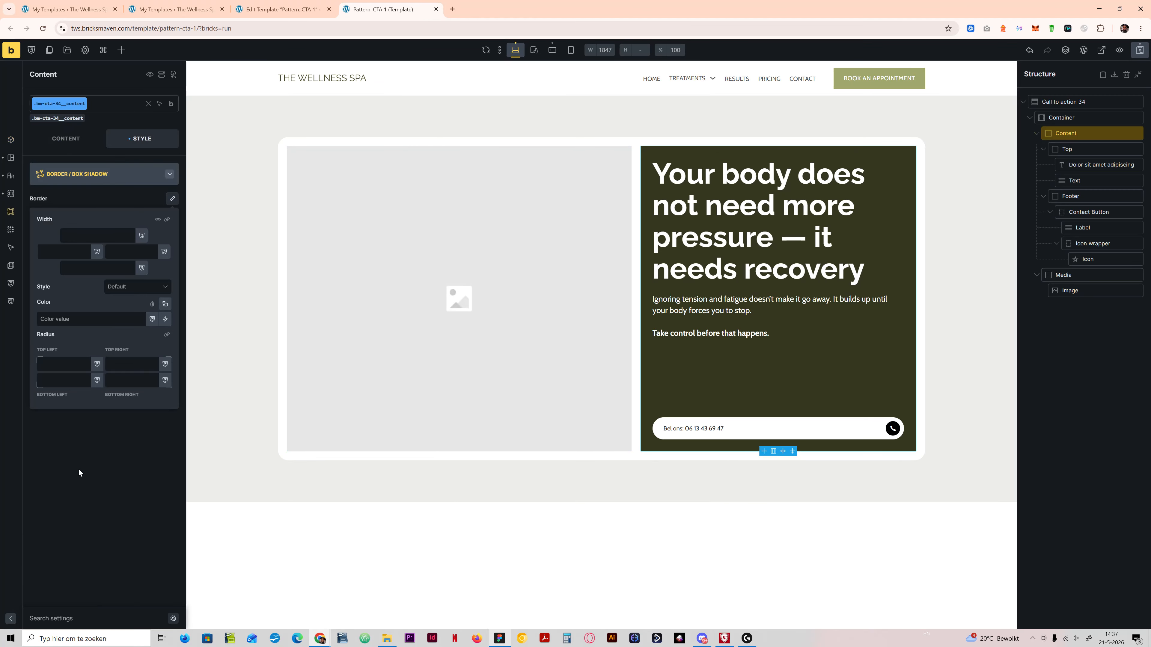
{"action": "left_click", "coordinate": [80, 497]}
Step: Clear the border radius on the white outer Container's class bm-cta-34__container
{"action": "left_click", "coordinate": [918, 139]}
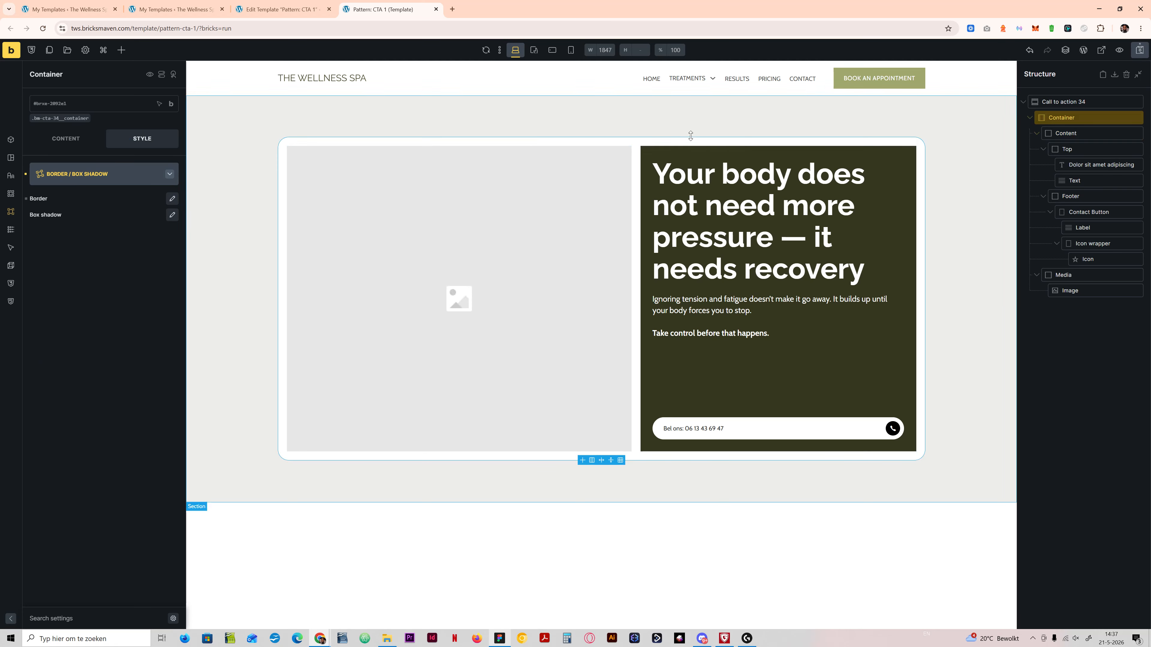
{"action": "left_click", "coordinate": [172, 200]}
{"action": "left_click", "coordinate": [33, 333]}
{"action": "left_click", "coordinate": [74, 455]}
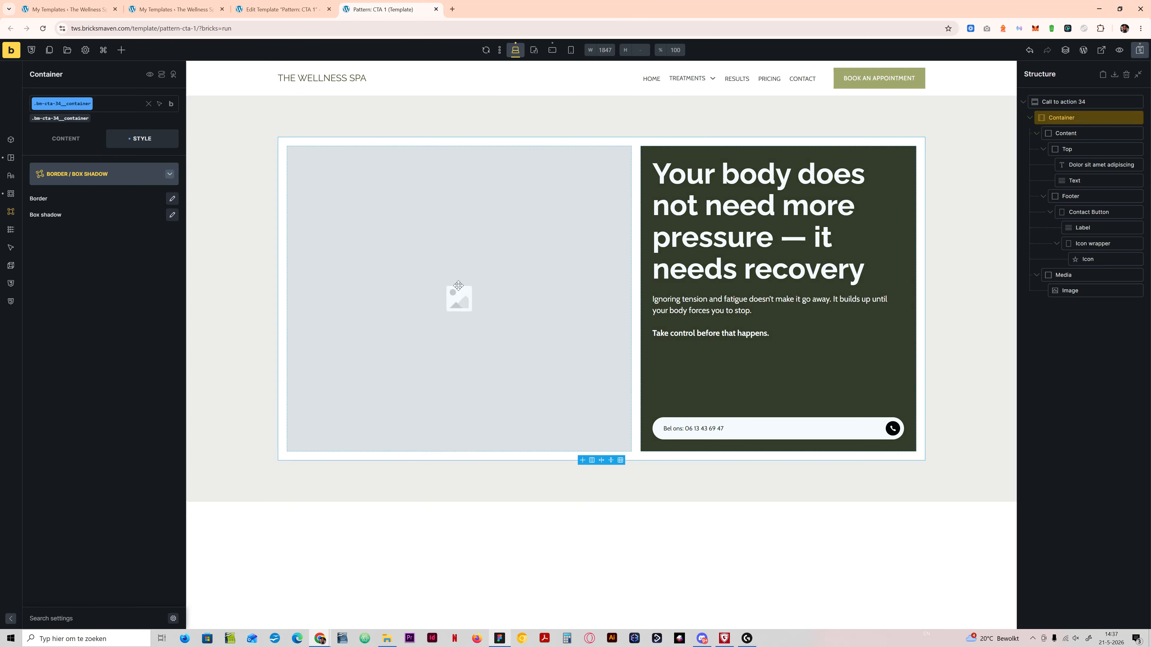
Step: Set the Container's grid template columns to var(--grid-2) and preview the section at the 990-wide tablet breakpoint
{"action": "left_click", "coordinate": [81, 141]}
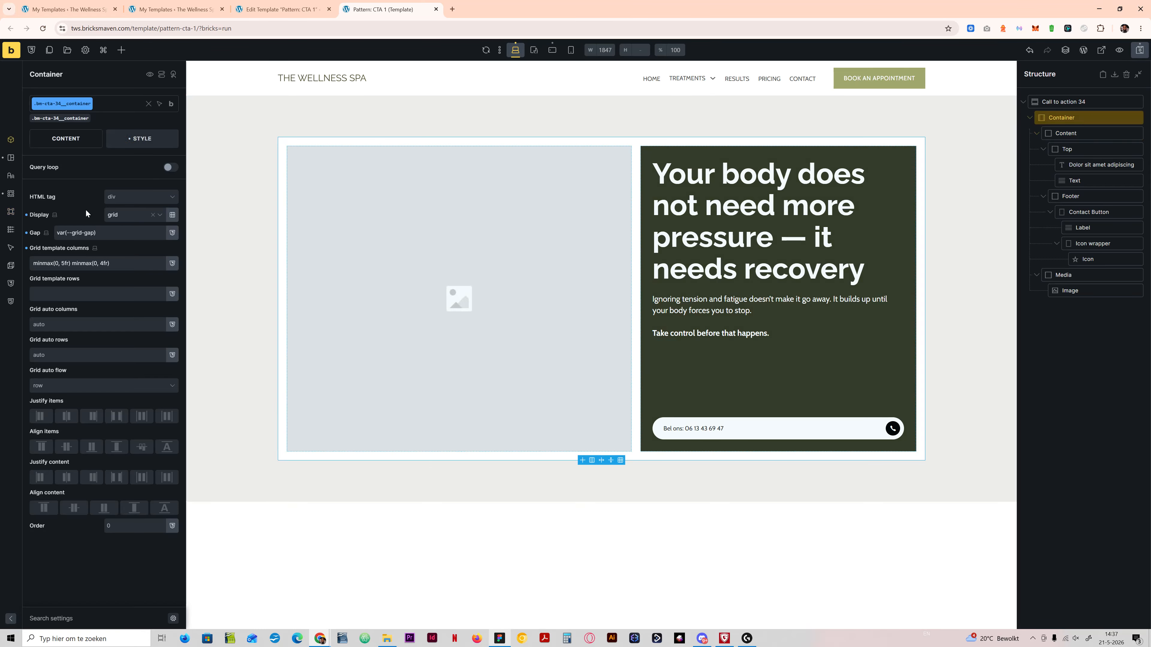
{"action": "left_click", "coordinate": [121, 265]}
{"action": "key", "text": "ctrl+a"}
{"action": "type", "text": "gr"}
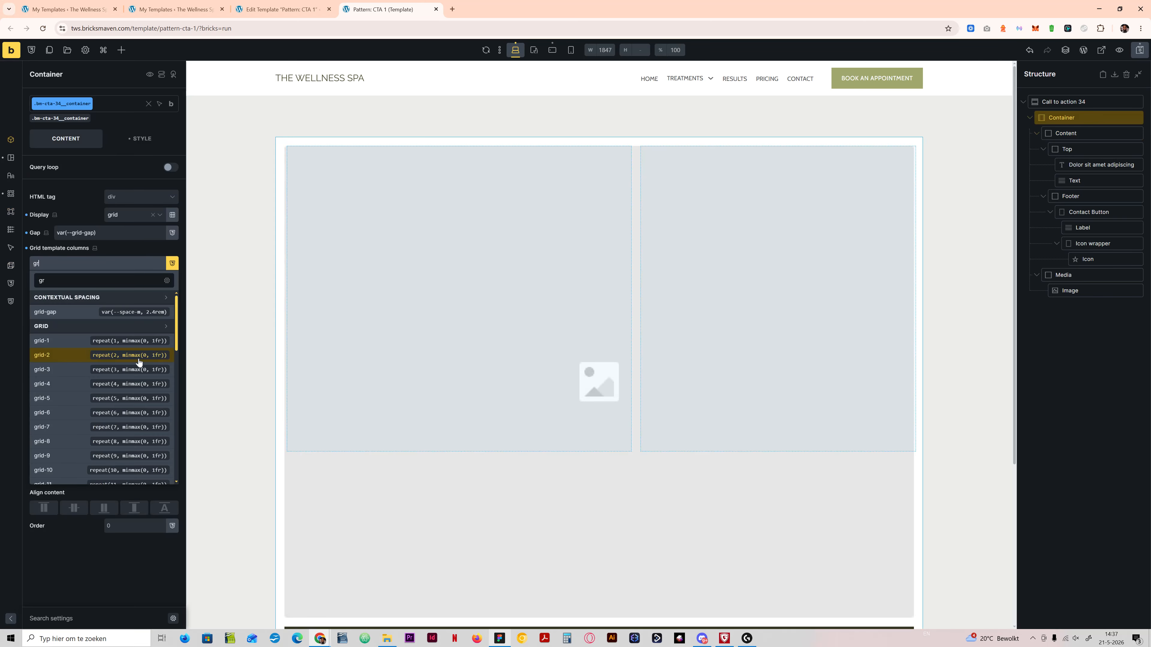
{"action": "left_click", "coordinate": [63, 354]}
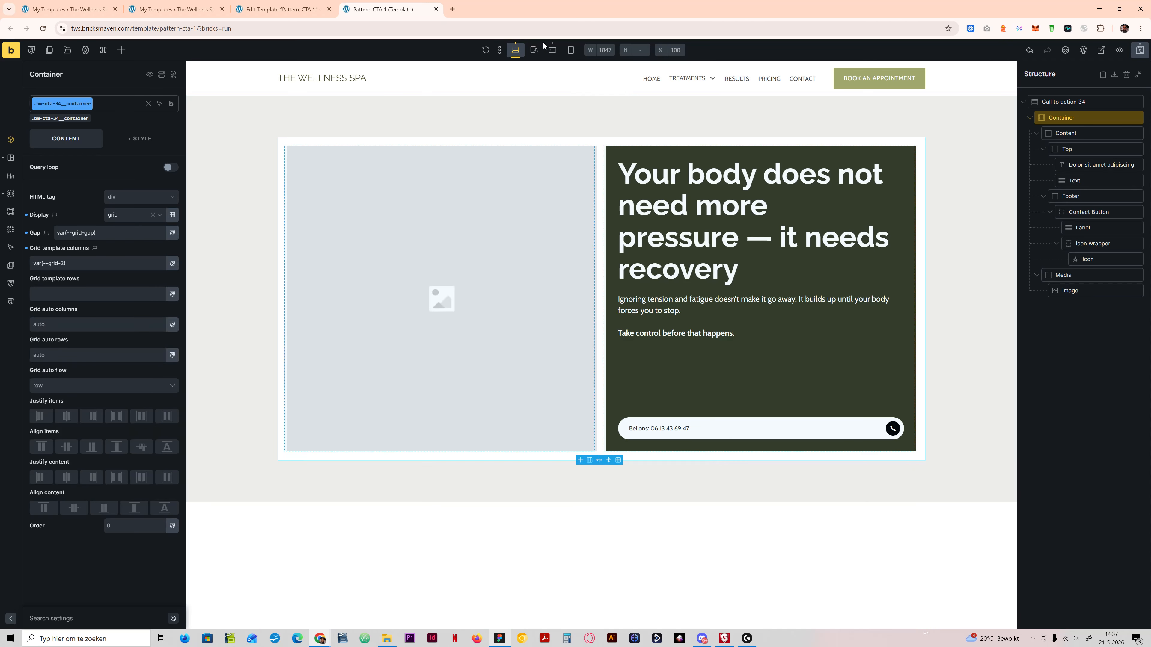
{"action": "left_click", "coordinate": [533, 50]}
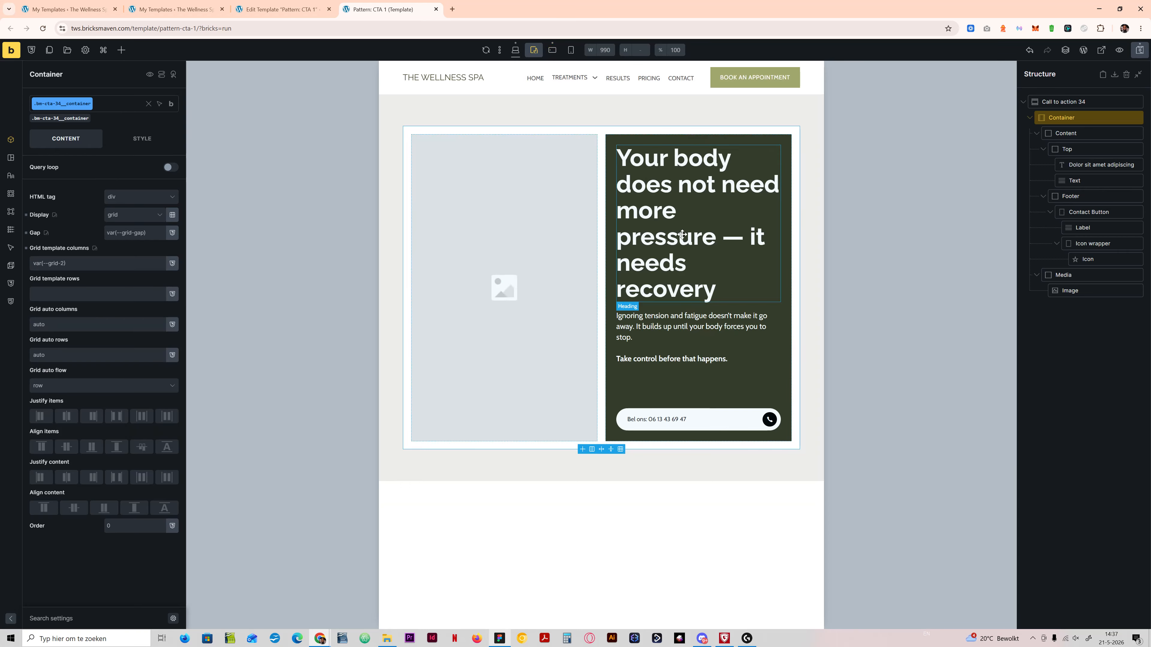
Step: Check the Content block's padding at the mobile landscape breakpoint, and set its desktop padding to var(--space-2xl) on all four sides
{"action": "left_click", "coordinate": [553, 50]}
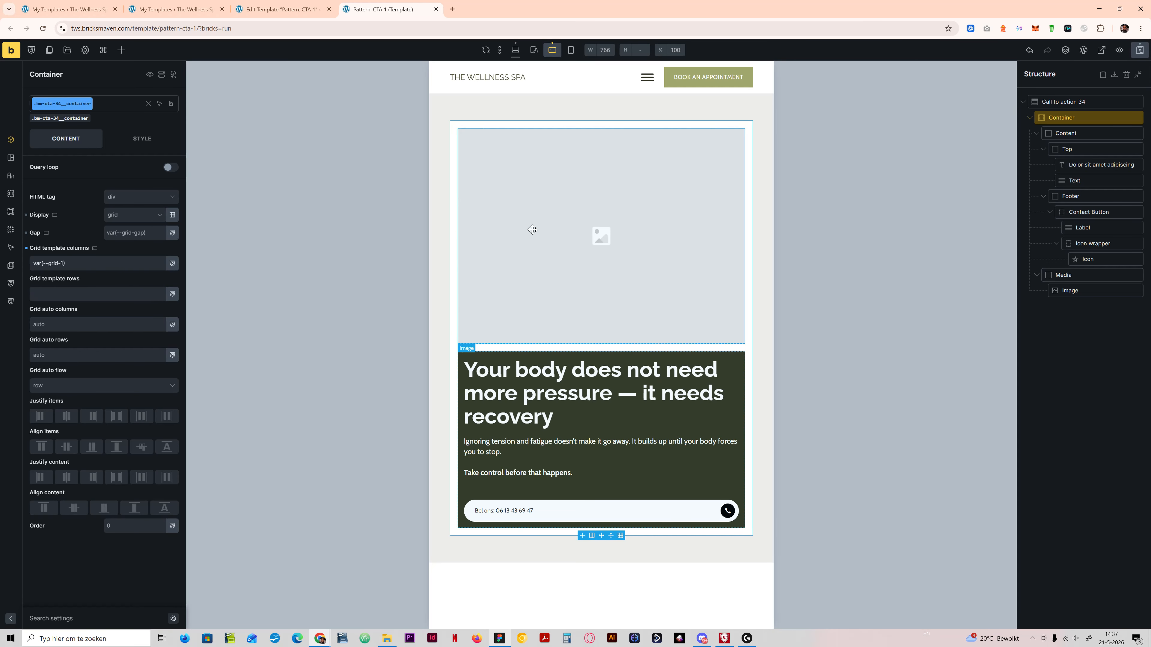
{"action": "left_click", "coordinate": [479, 354]}
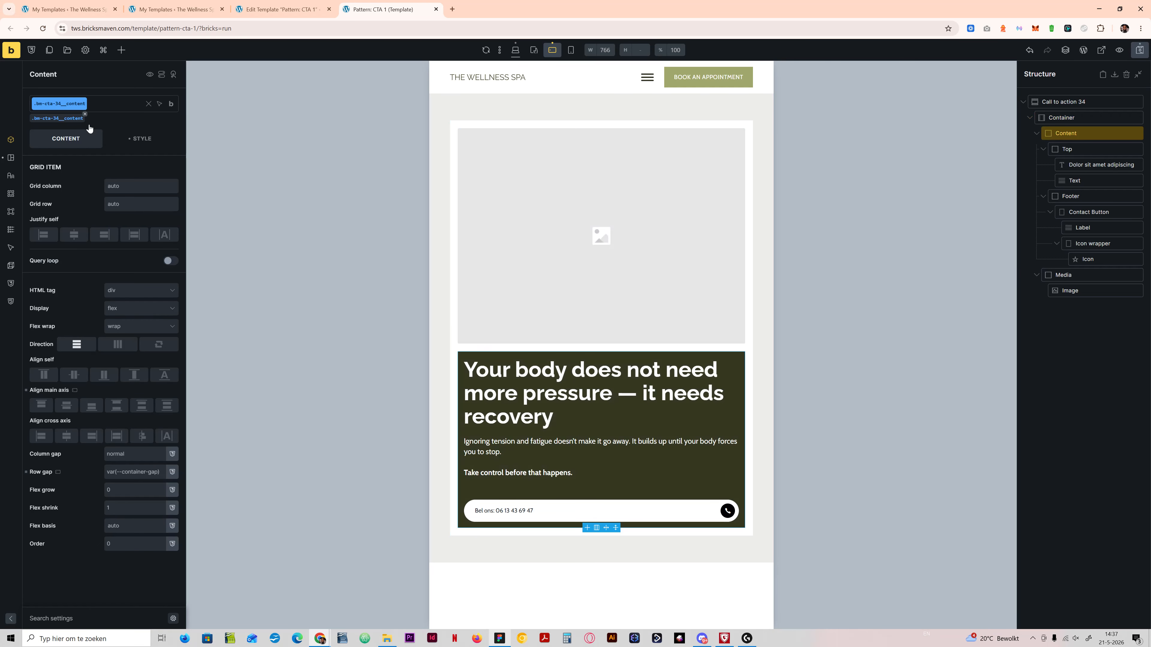
{"action": "left_click", "coordinate": [140, 139]}
{"action": "left_click", "coordinate": [103, 174]}
{"action": "left_click", "coordinate": [126, 173]}
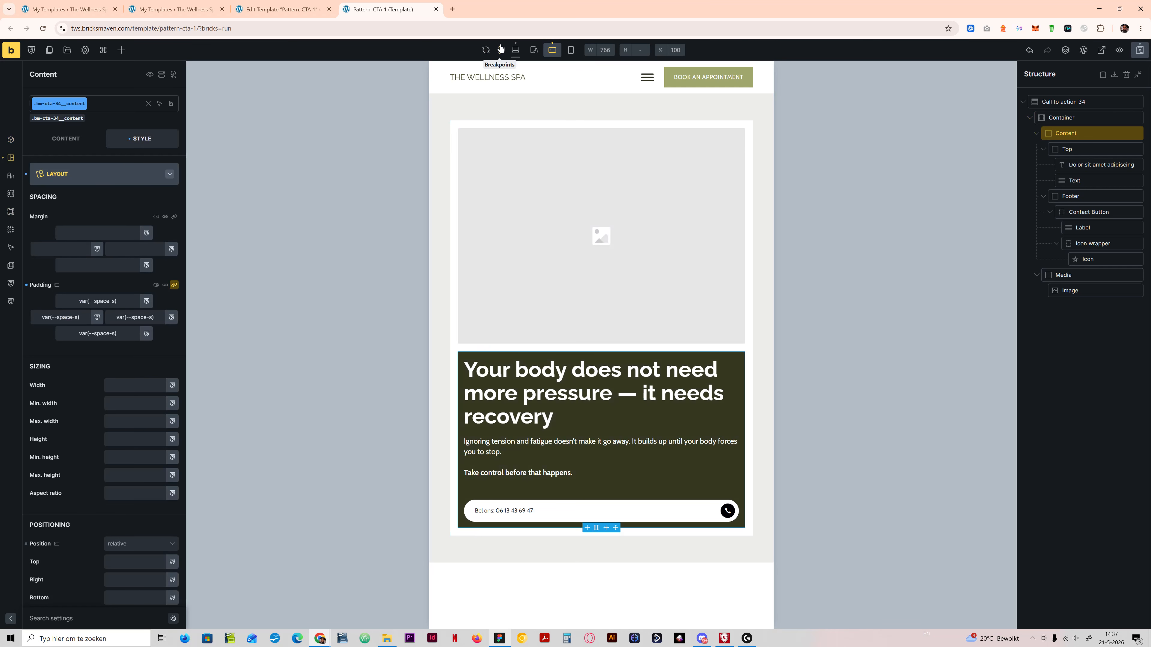
{"action": "left_click", "coordinate": [515, 50]}
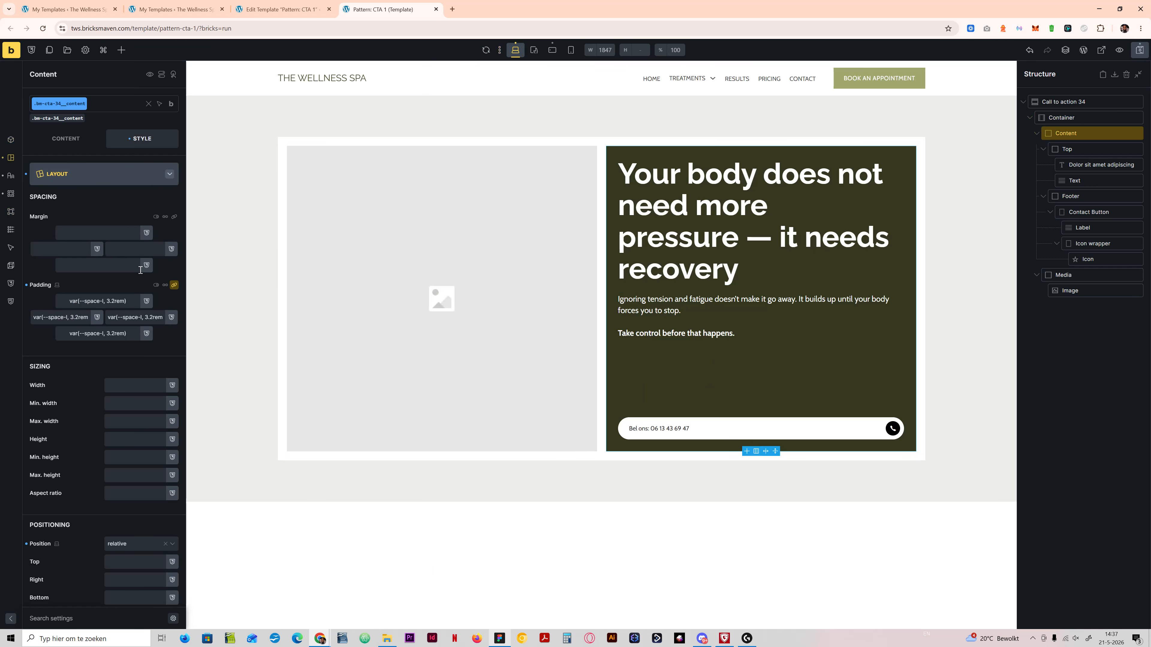
{"action": "left_click", "coordinate": [497, 640]}
{"action": "left_click", "coordinate": [497, 640]}
{"action": "left_click", "coordinate": [76, 316]}
{"action": "key", "text": "ctrl+a"}
{"action": "type", "text": "spac"}
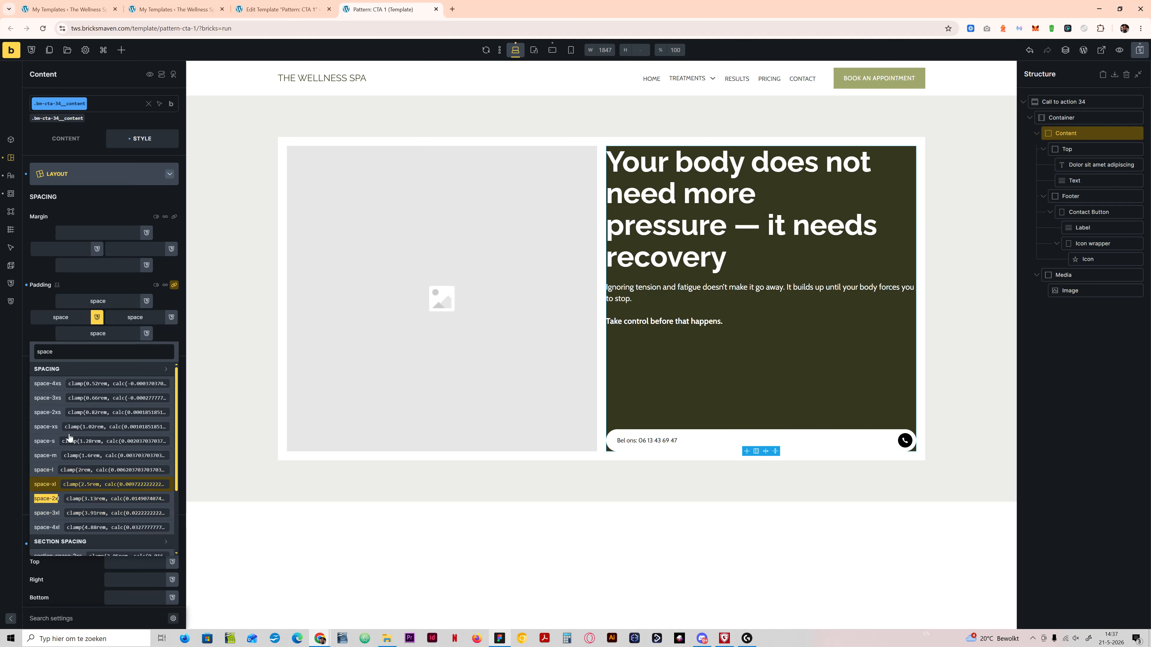
{"action": "left_click", "coordinate": [50, 499]}
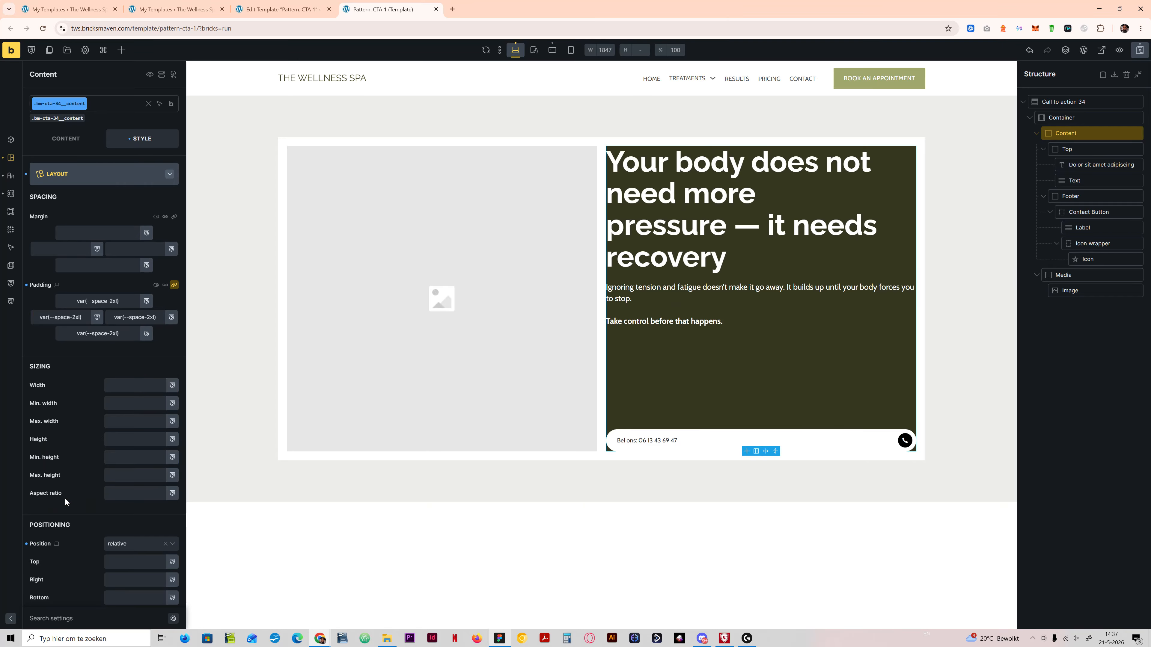
Step: Clear the Content block's padding override at the mobile landscape breakpoint, and preview the section at the mobile portrait and desktop breakpoints
{"action": "left_click", "coordinate": [533, 50]}
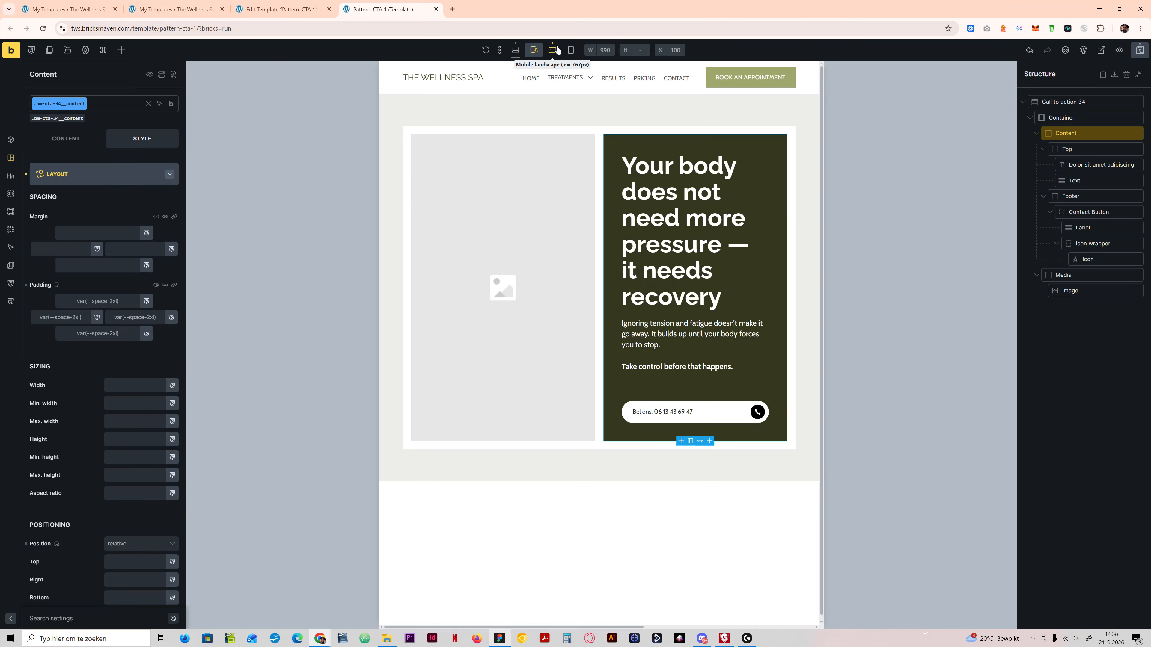
{"action": "left_click", "coordinate": [553, 51]}
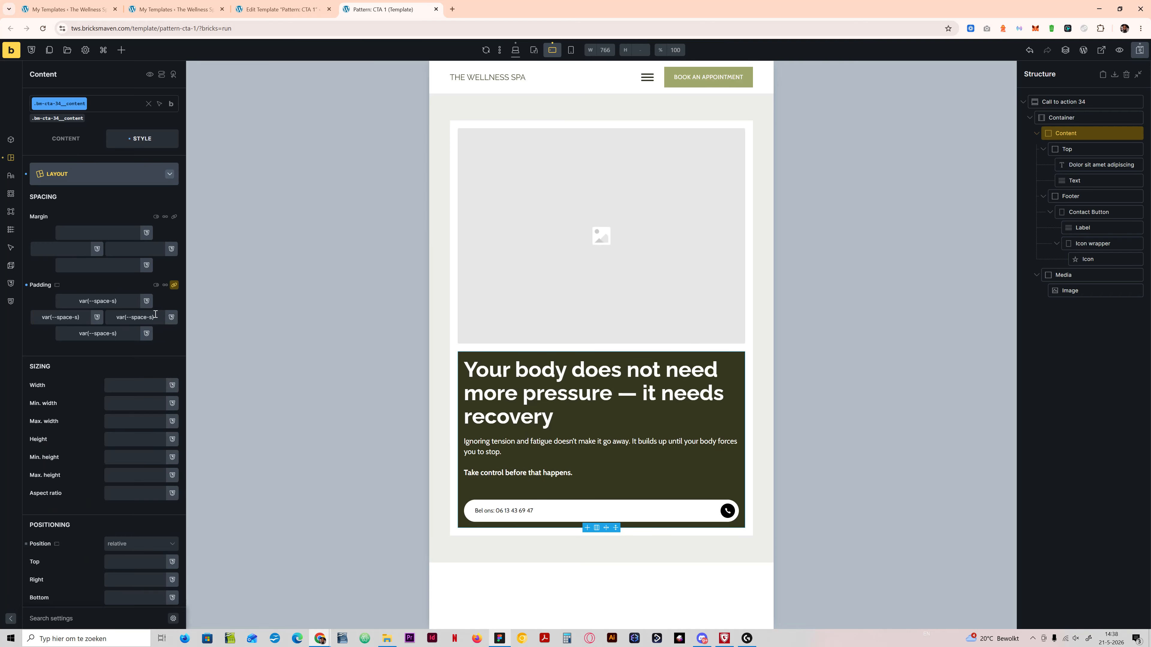
{"action": "left_click", "coordinate": [26, 285]}
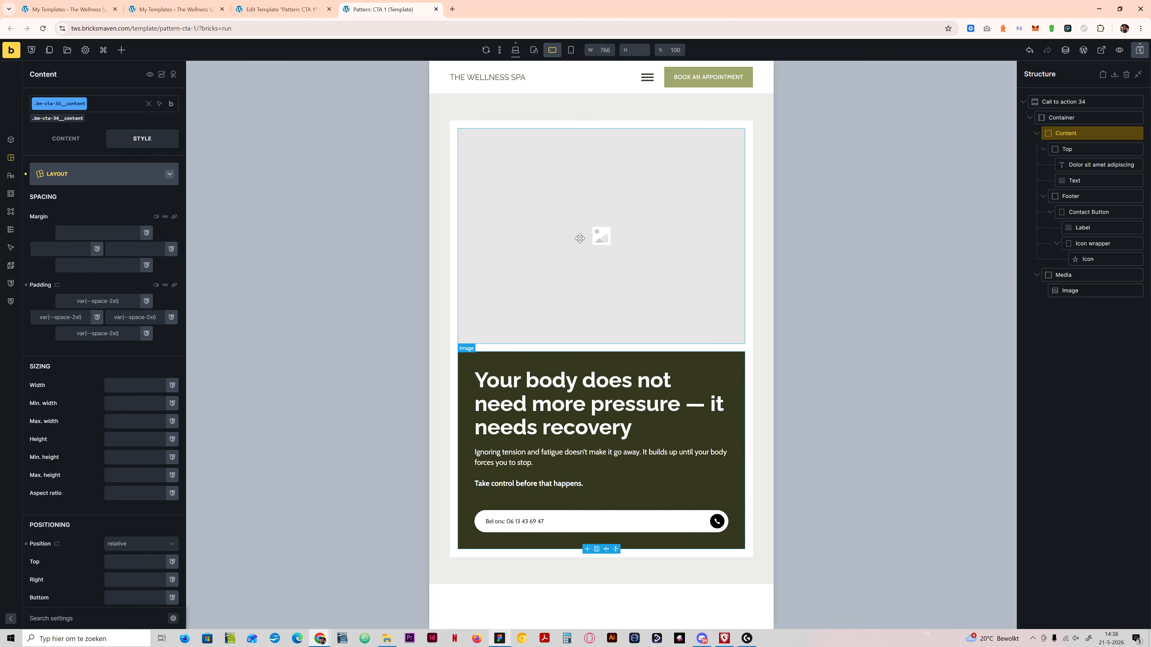
{"action": "left_click", "coordinate": [570, 50]}
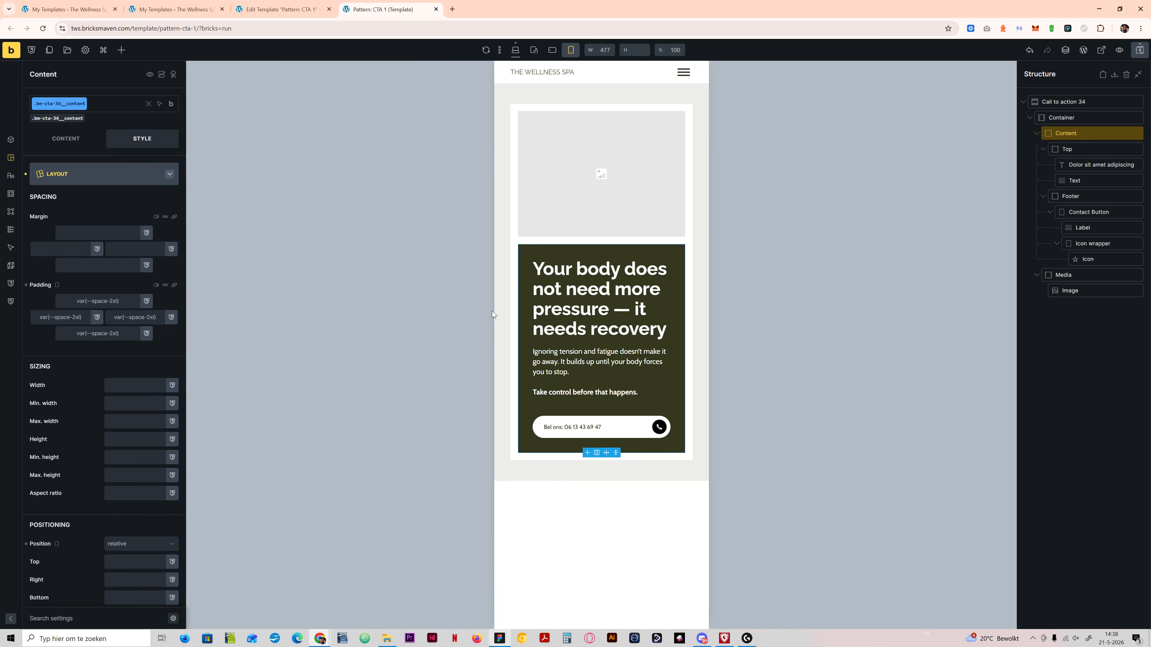
{"action": "left_click", "coordinate": [515, 50]}
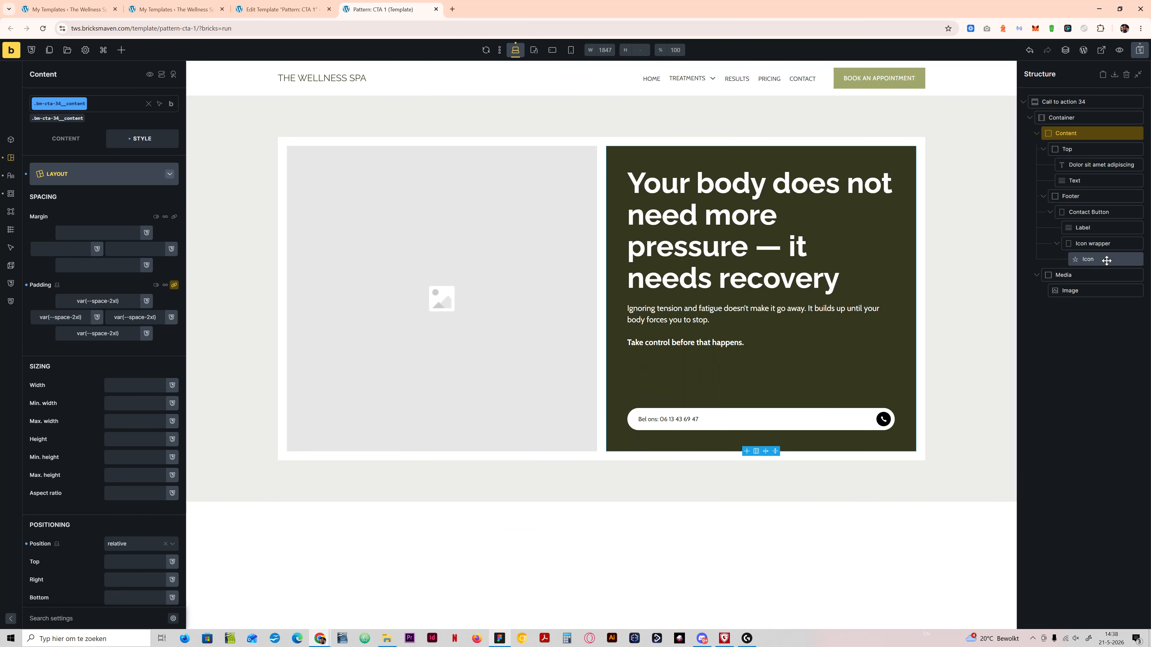
Step: Insert the CTA block component into the Content block's Footer
{"action": "left_click", "coordinate": [1050, 211]}
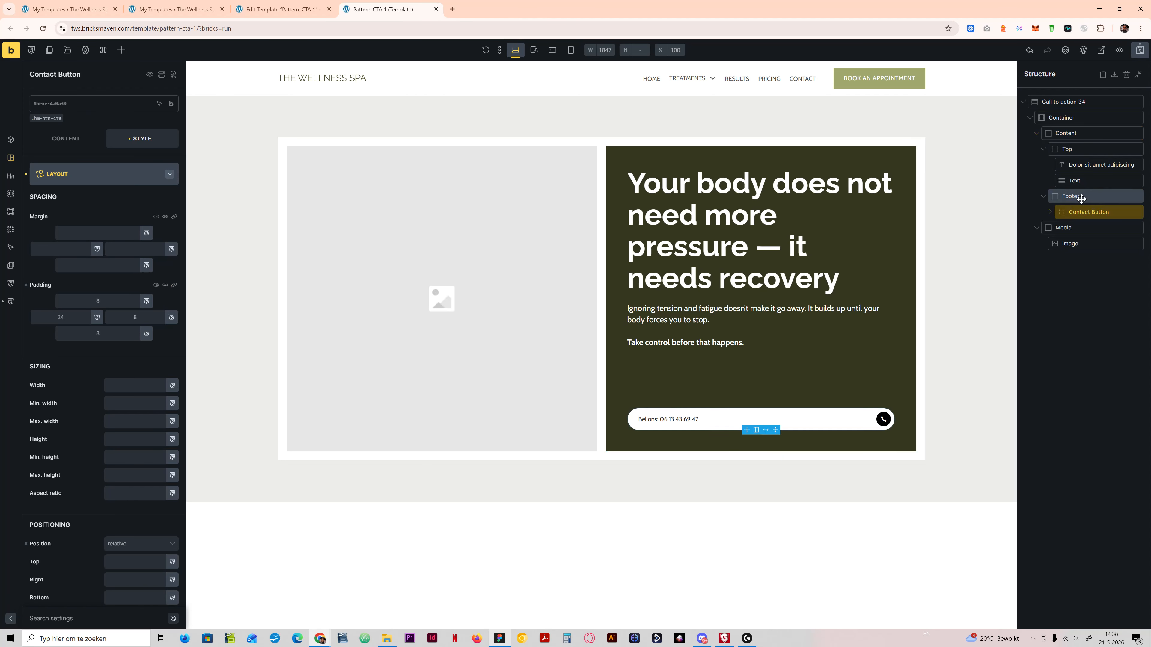
{"action": "left_click", "coordinate": [1071, 196]}
{"action": "left_click", "coordinate": [121, 52]}
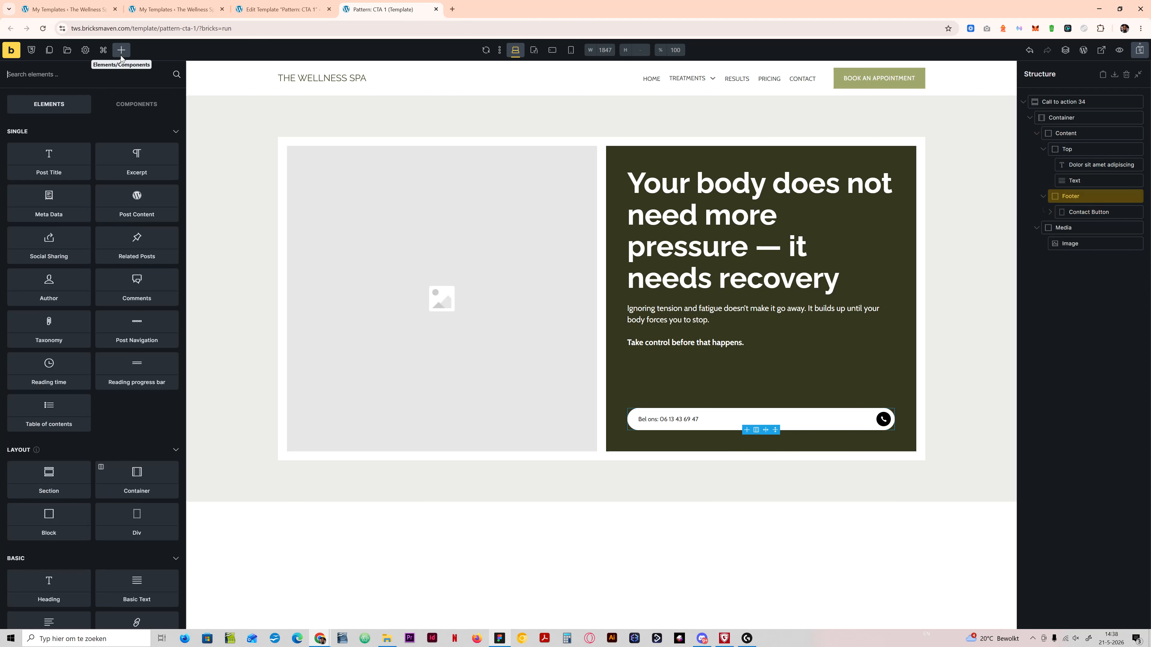
{"action": "left_click", "coordinate": [142, 104]}
{"action": "scroll", "coordinate": [86, 454], "scroll_direction": "down", "scroll_amount": 15}
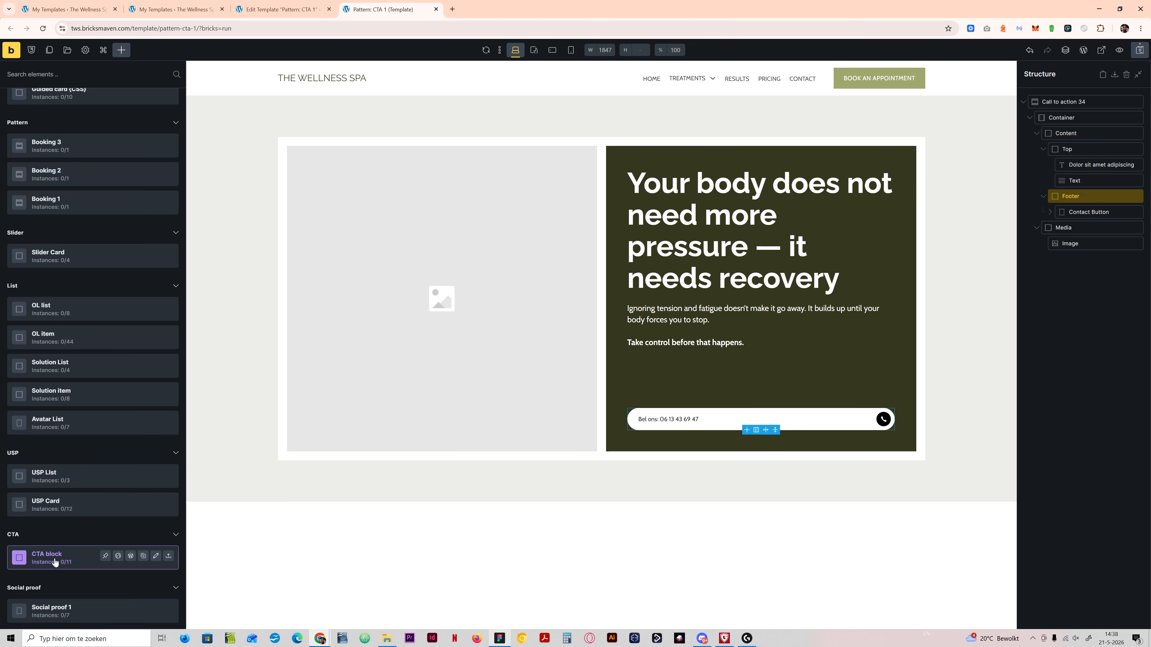
{"action": "left_click", "coordinate": [55, 562]}
Step: Delete the Contact Button from the Footer and save the template
{"action": "right_click", "coordinate": [1097, 212]}
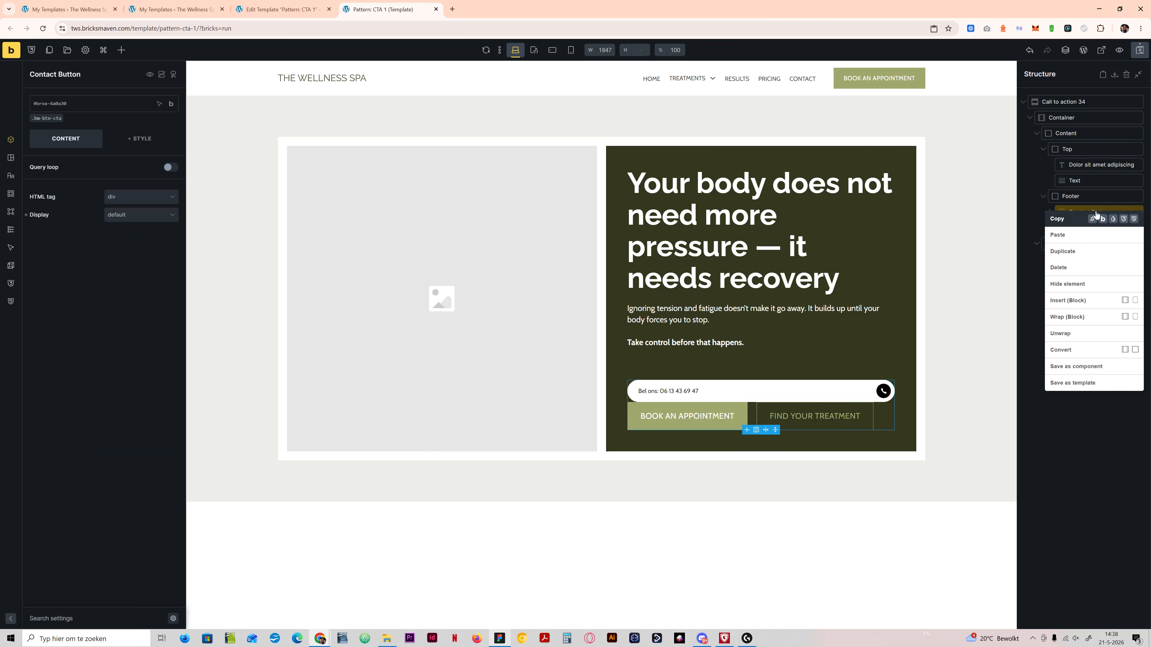
{"action": "left_click", "coordinate": [1060, 267]}
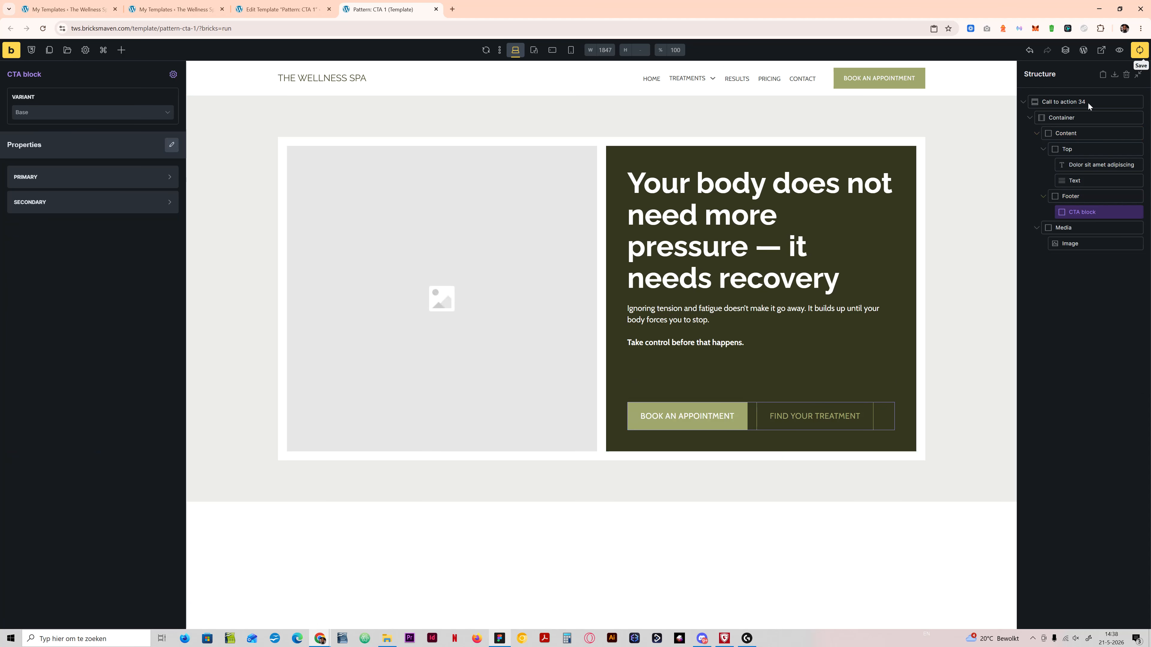
{"action": "key", "text": "ctrl+s"}
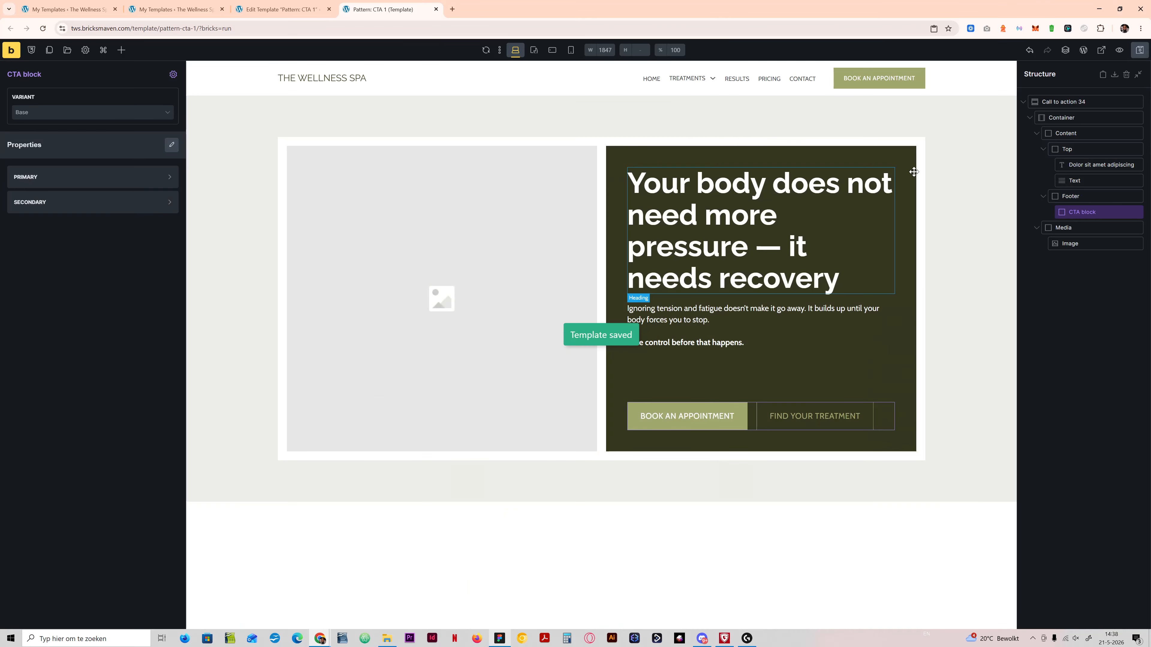
Step: Set the Content block's background color to var(--primary) and compare it with the content frame's fill in the Figma design
{"action": "left_click", "coordinate": [893, 162]}
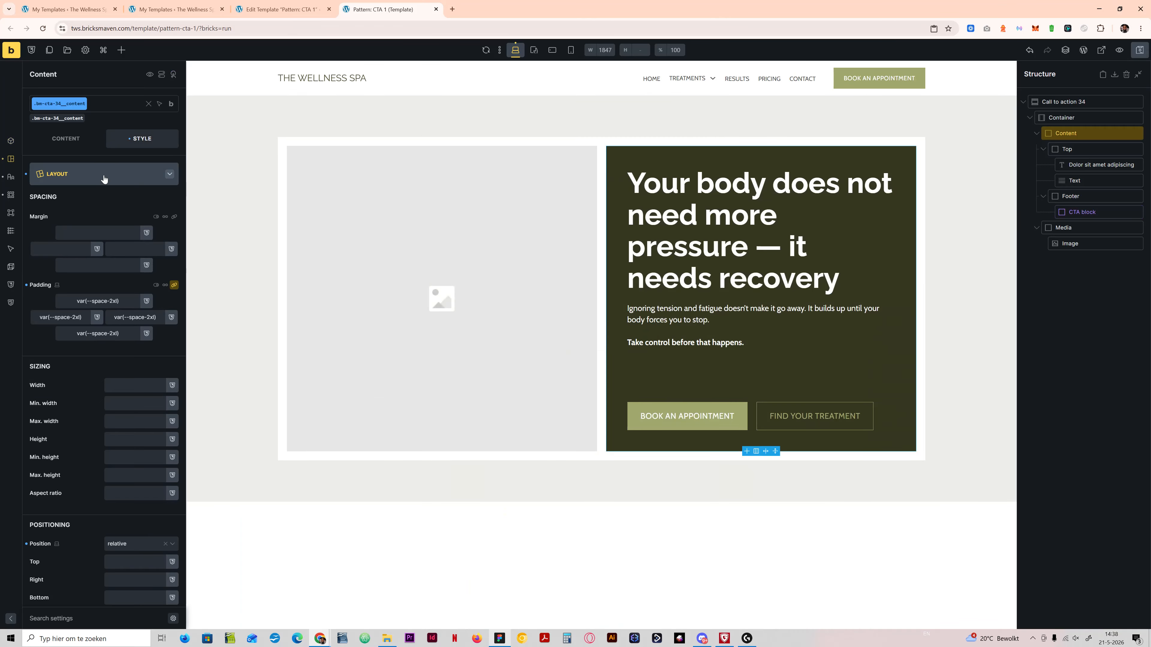
{"action": "left_click", "coordinate": [100, 175]}
{"action": "left_click", "coordinate": [120, 227]}
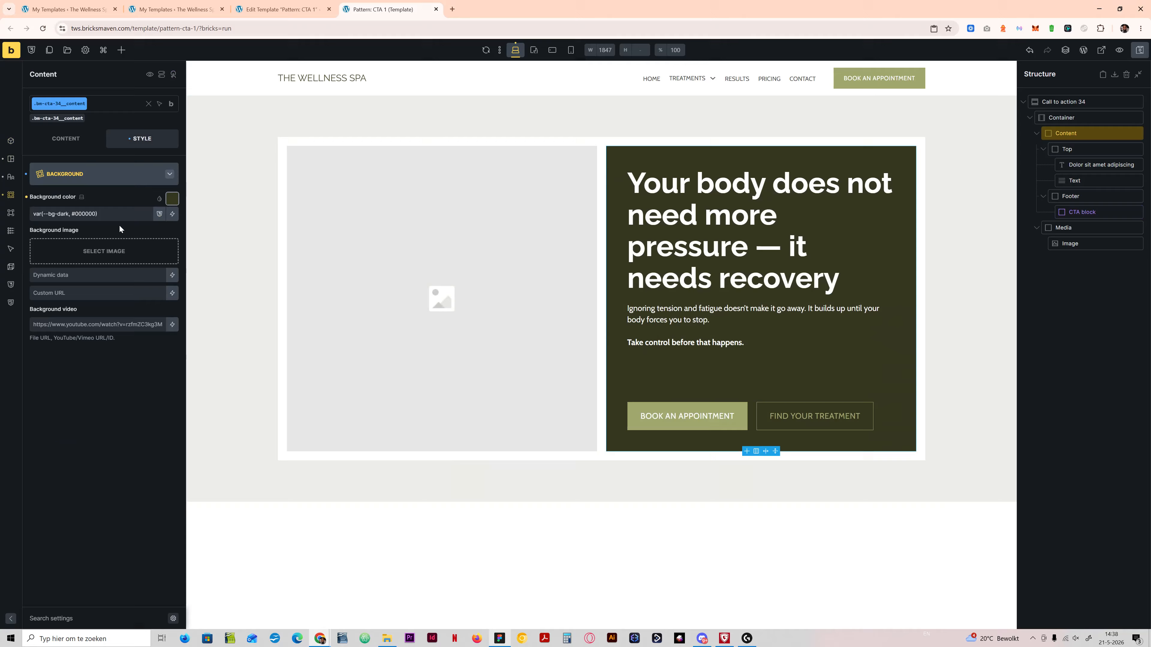
{"action": "left_click", "coordinate": [172, 205]}
{"action": "left_click", "coordinate": [45, 218]}
{"action": "left_click", "coordinate": [500, 639]}
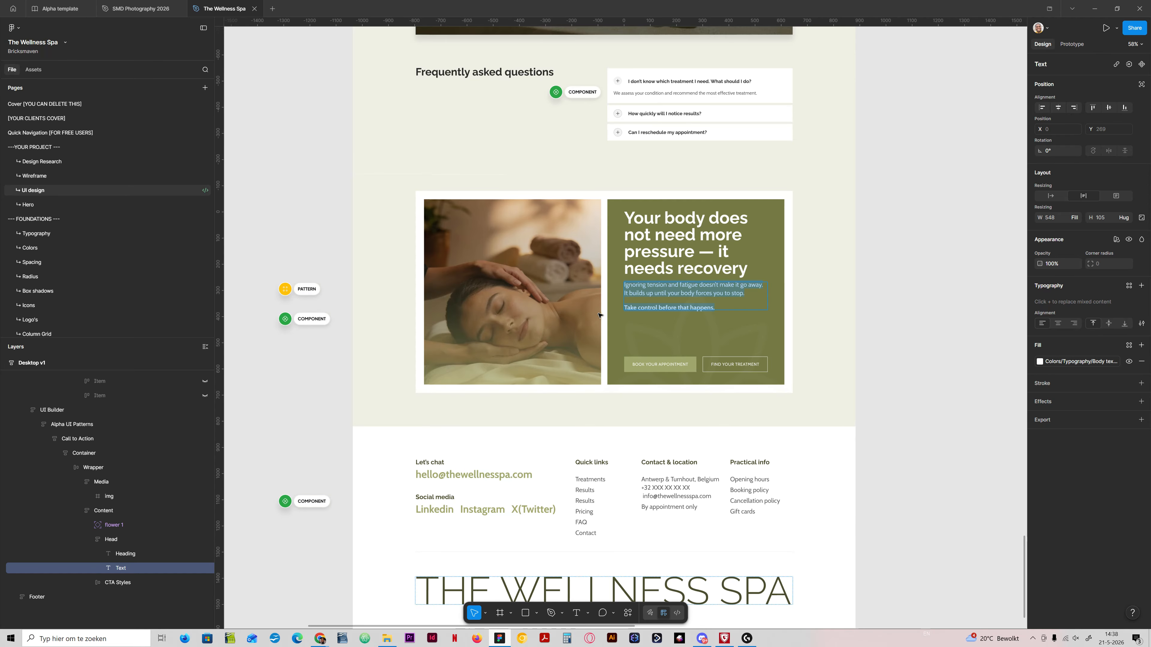
{"action": "left_click", "coordinate": [608, 320]}
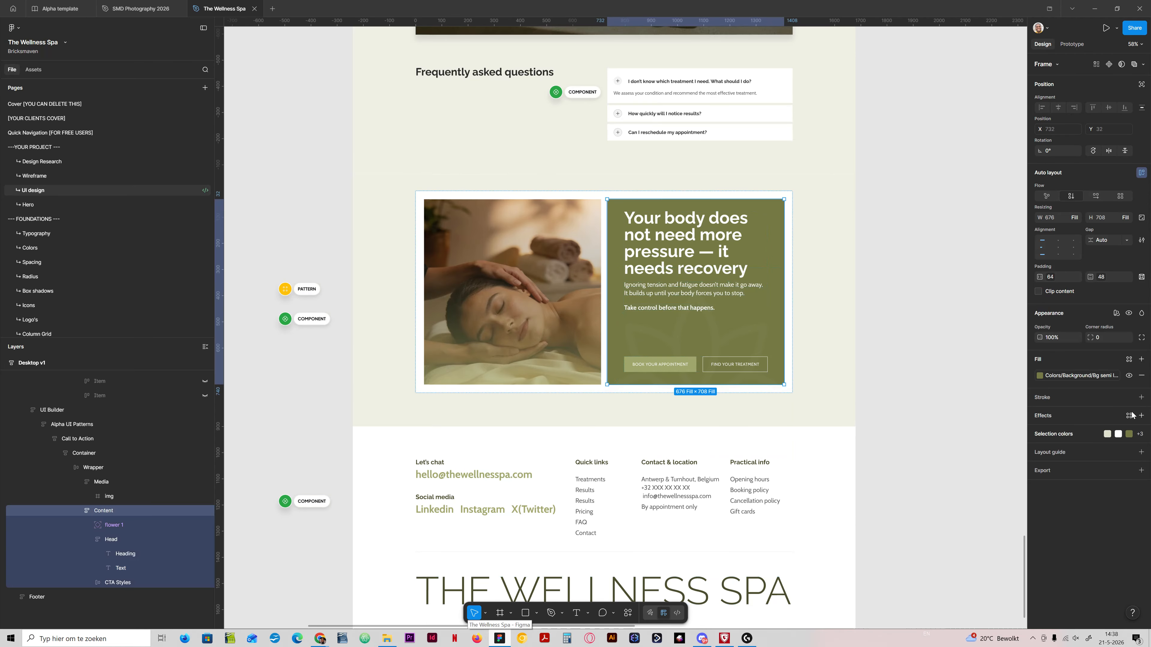
{"action": "key", "text": "alt+Tab"}
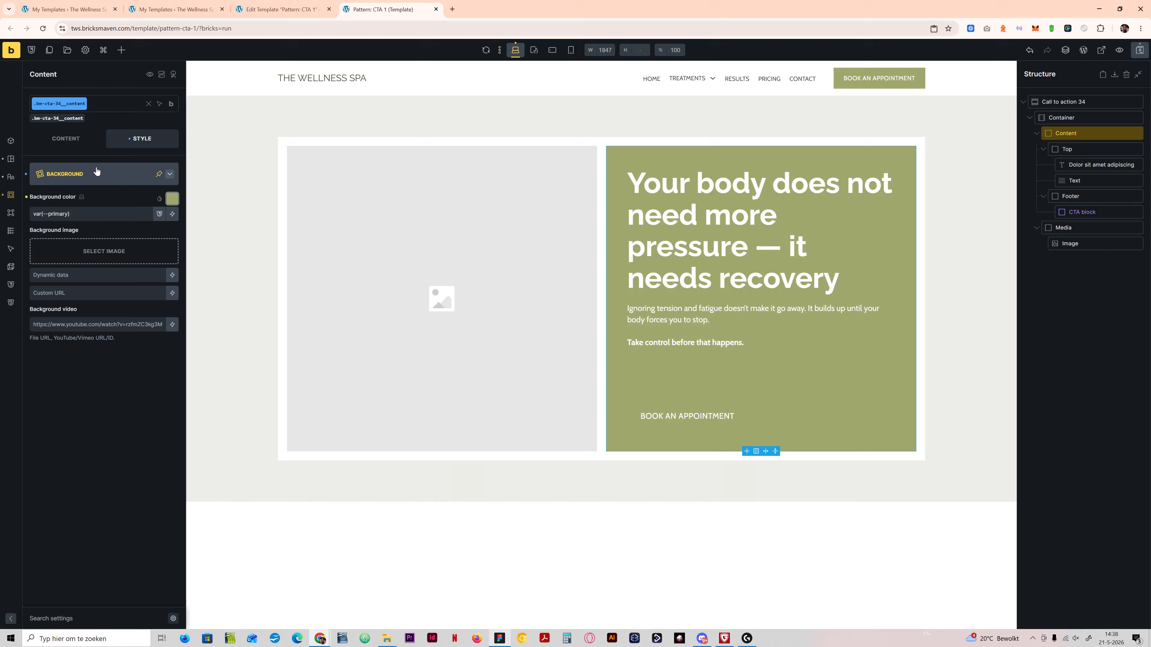
Step: Try var(--primary-d-2) against the Figma design, set the Content block's background color to var(--primary-d-3), and save the template
{"action": "left_click", "coordinate": [166, 200]}
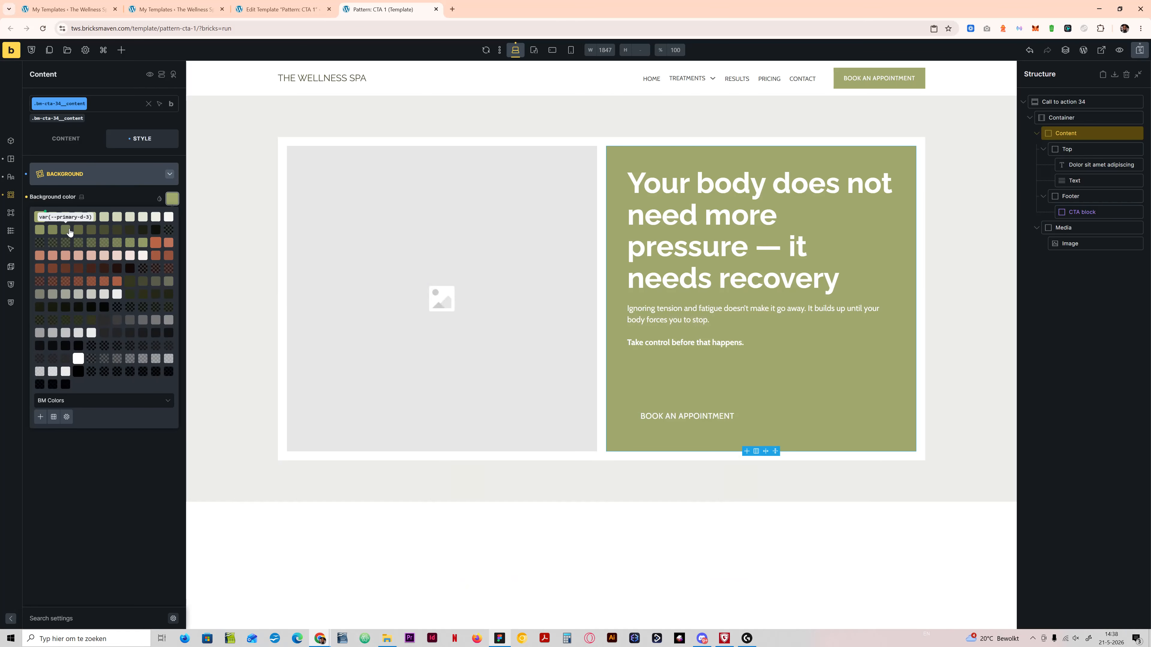
{"action": "left_click", "coordinate": [53, 230]}
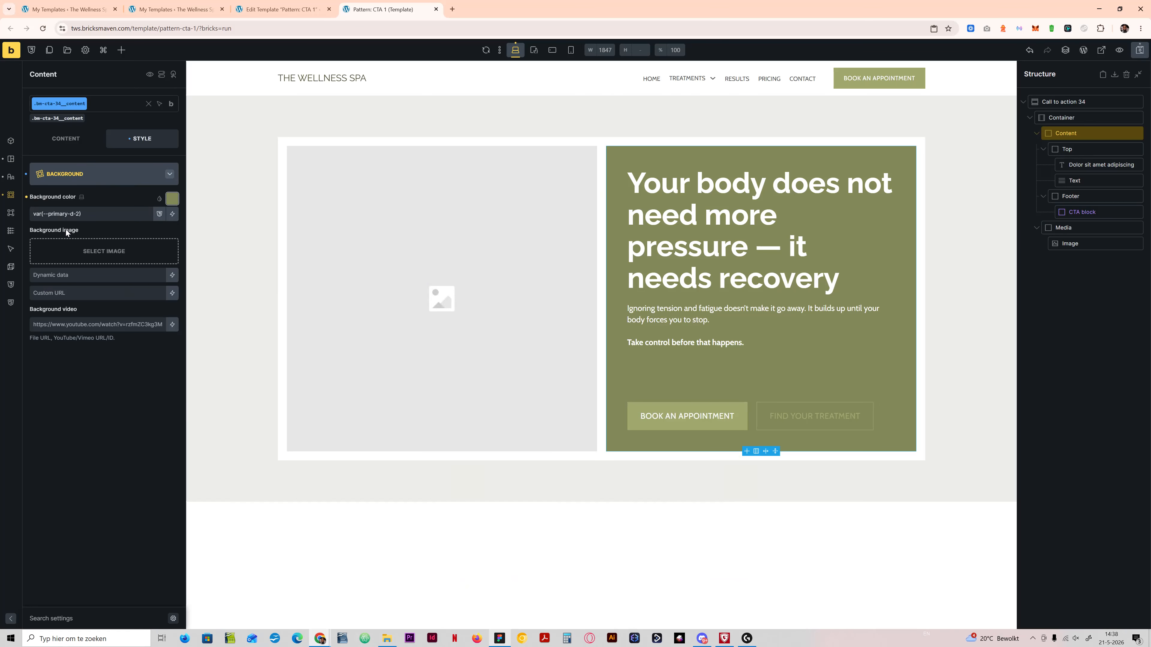
{"action": "left_click", "coordinate": [501, 638]}
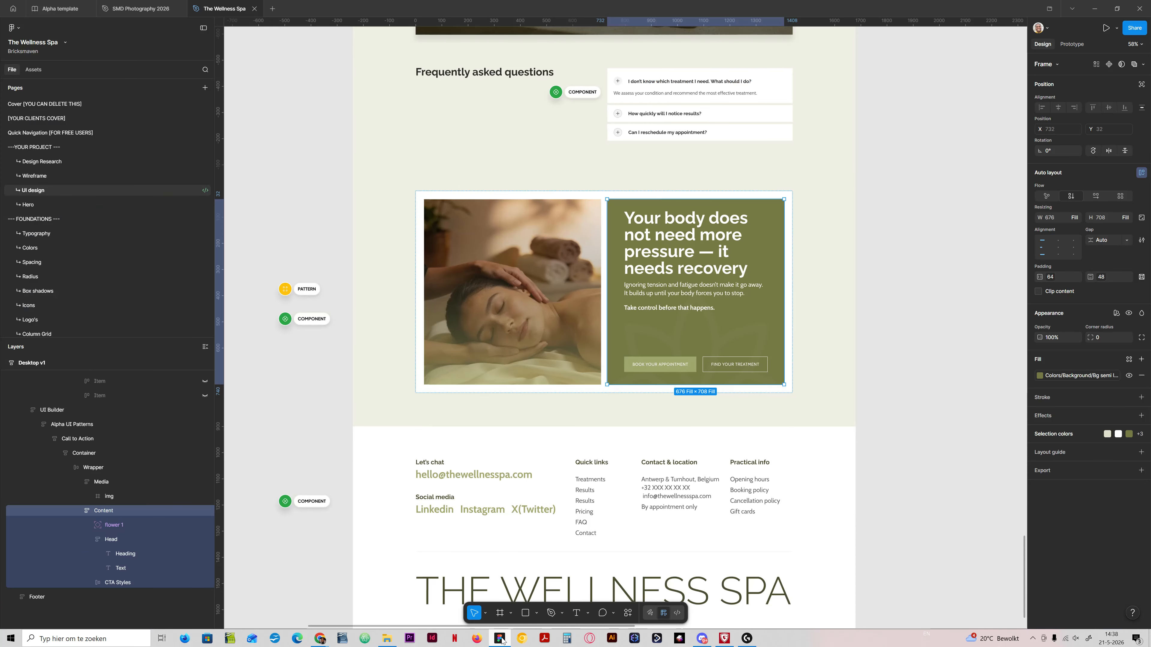
{"action": "left_click", "coordinate": [501, 639]}
{"action": "left_click", "coordinate": [172, 200]}
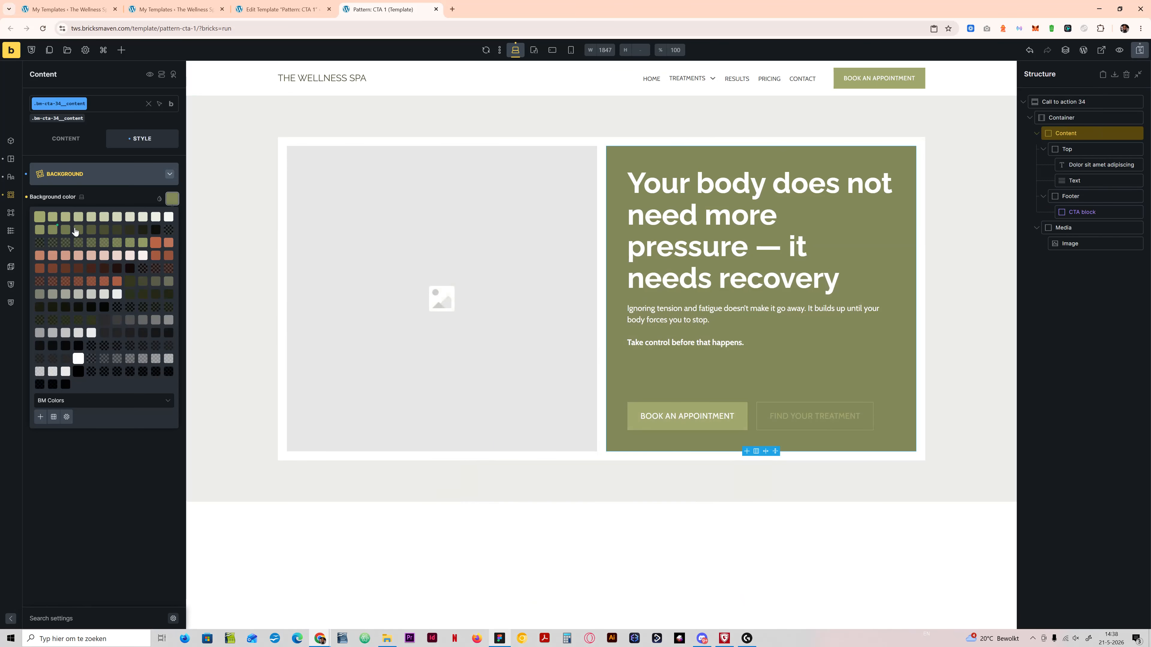
{"action": "left_click", "coordinate": [66, 230]}
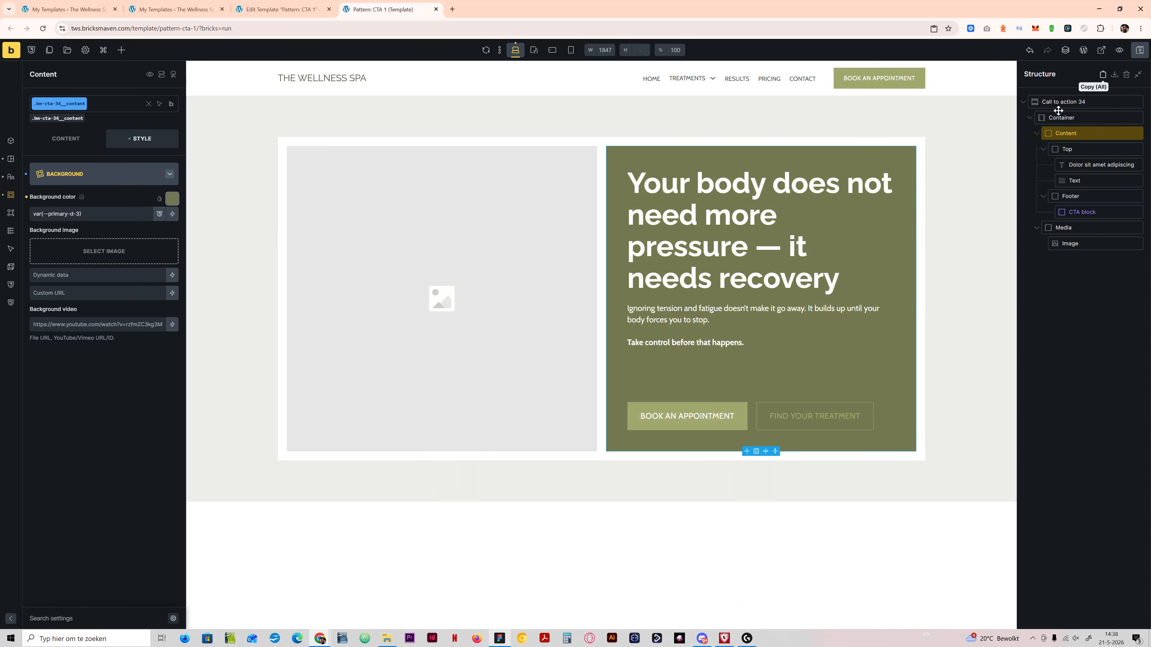
{"action": "key", "text": "ctrl+s"}
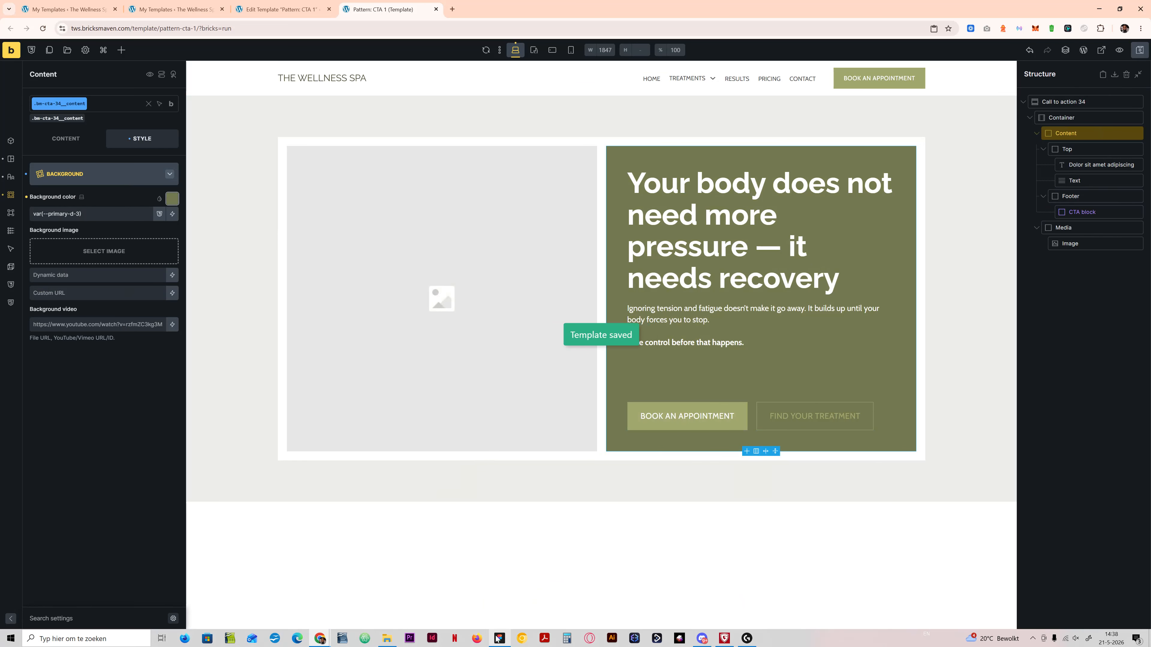
Step: Examine the CTA block's variant options and compare its two buttons with the button pair in the Figma design
{"action": "left_click", "coordinate": [497, 639]}
{"action": "left_click", "coordinate": [498, 639]}
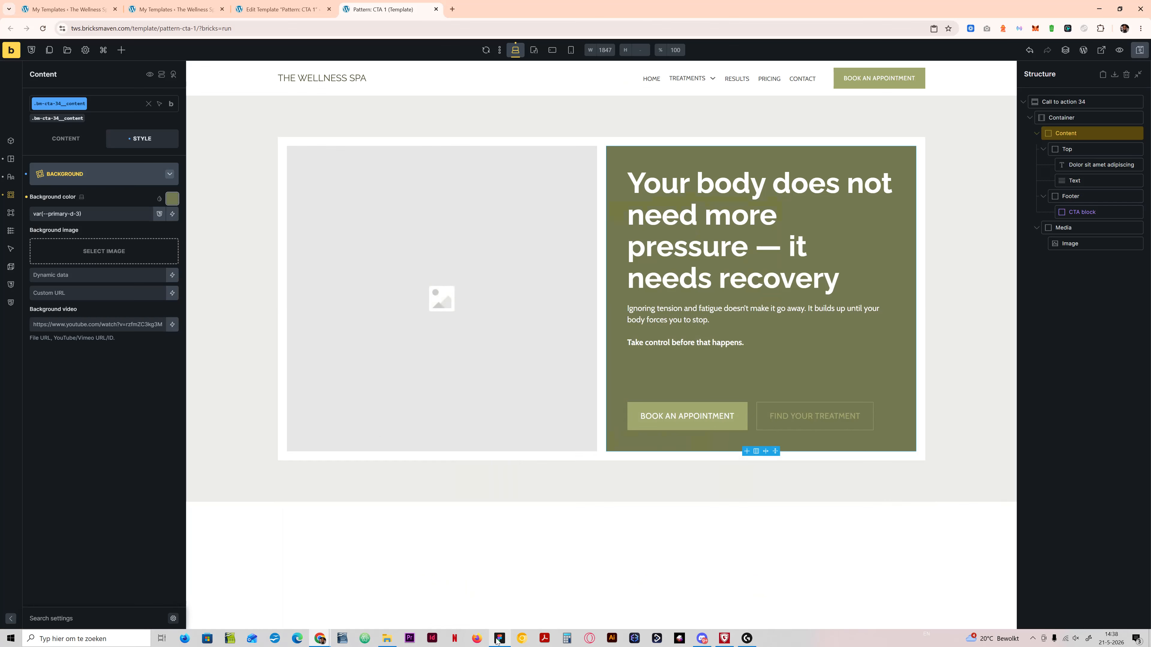
{"action": "left_click", "coordinate": [754, 412]}
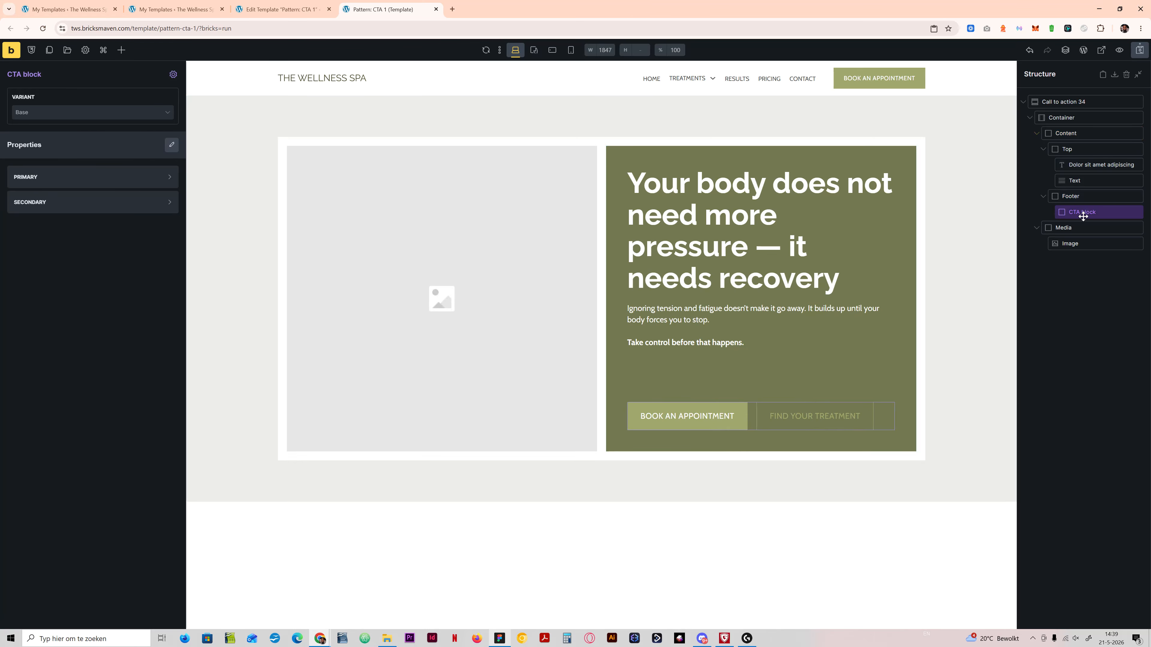
{"action": "left_click", "coordinate": [502, 639]}
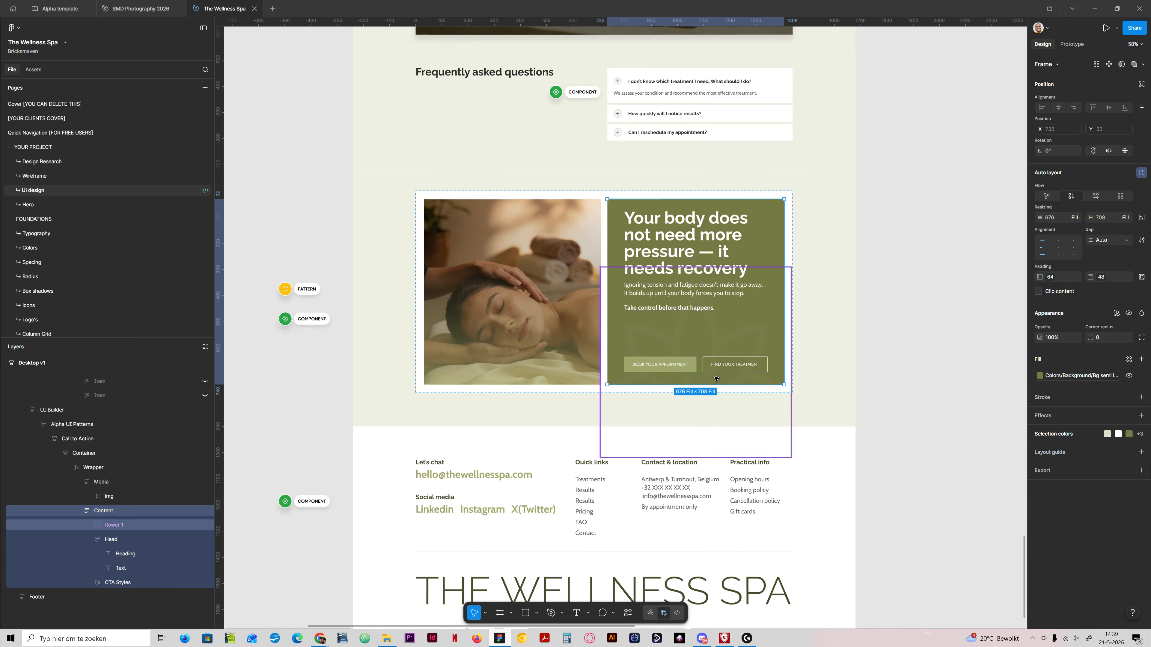
{"action": "left_click", "coordinate": [498, 640]}
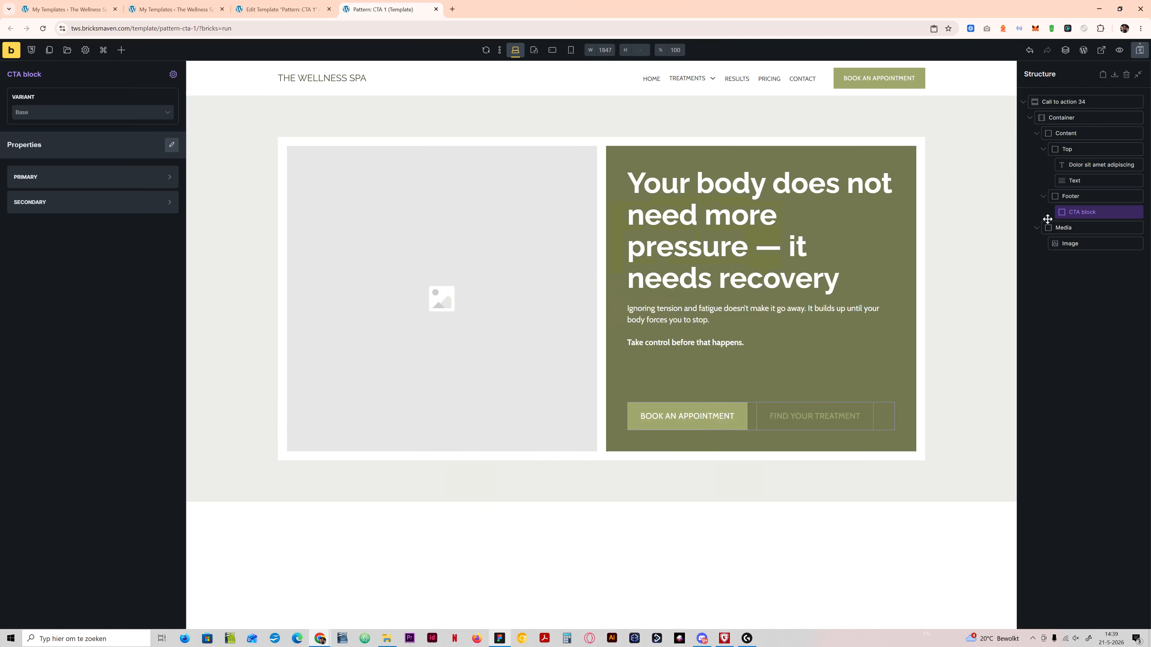
{"action": "left_click", "coordinate": [101, 113]}
{"action": "left_click", "coordinate": [115, 96]}
{"action": "left_click", "coordinate": [501, 639]}
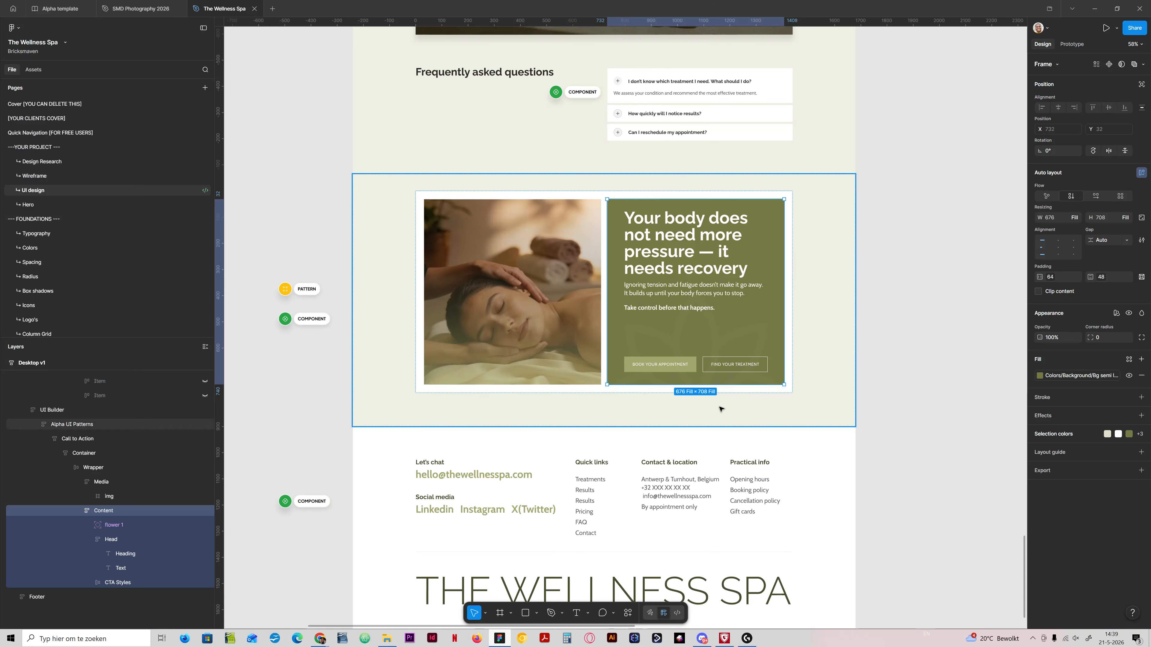
{"action": "scroll", "coordinate": [719, 406], "scroll_direction": "up", "scroll_amount": 2}
{"action": "scroll", "coordinate": [722, 398], "scroll_direction": "down", "scroll_amount": 2}
{"action": "scroll", "coordinate": [720, 390], "scroll_direction": "up", "scroll_amount": 5}
{"action": "scroll", "coordinate": [721, 389], "scroll_direction": "up", "scroll_amount": 2}
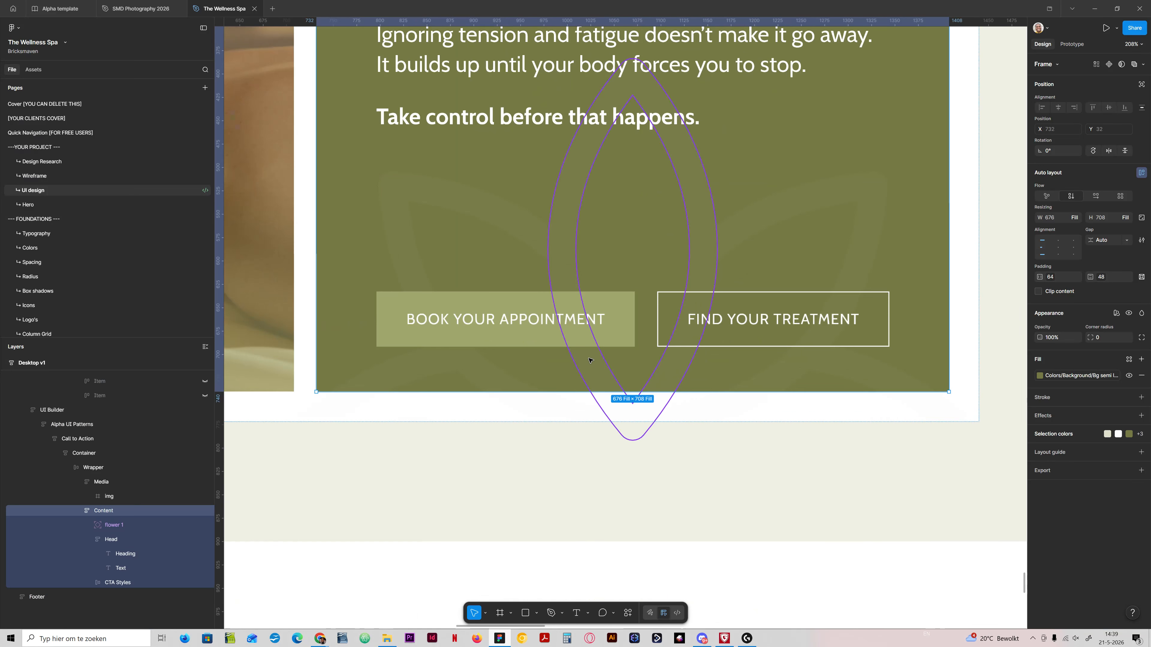
Step: Examine the call-to-action's button pair and compare it with the buttons in the other sections of the page design
{"action": "scroll", "coordinate": [592, 366], "scroll_direction": "down", "scroll_amount": 1}
{"action": "scroll", "coordinate": [567, 402], "scroll_direction": "up", "scroll_amount": 2}
{"action": "scroll", "coordinate": [564, 402], "scroll_direction": "down", "scroll_amount": 2}
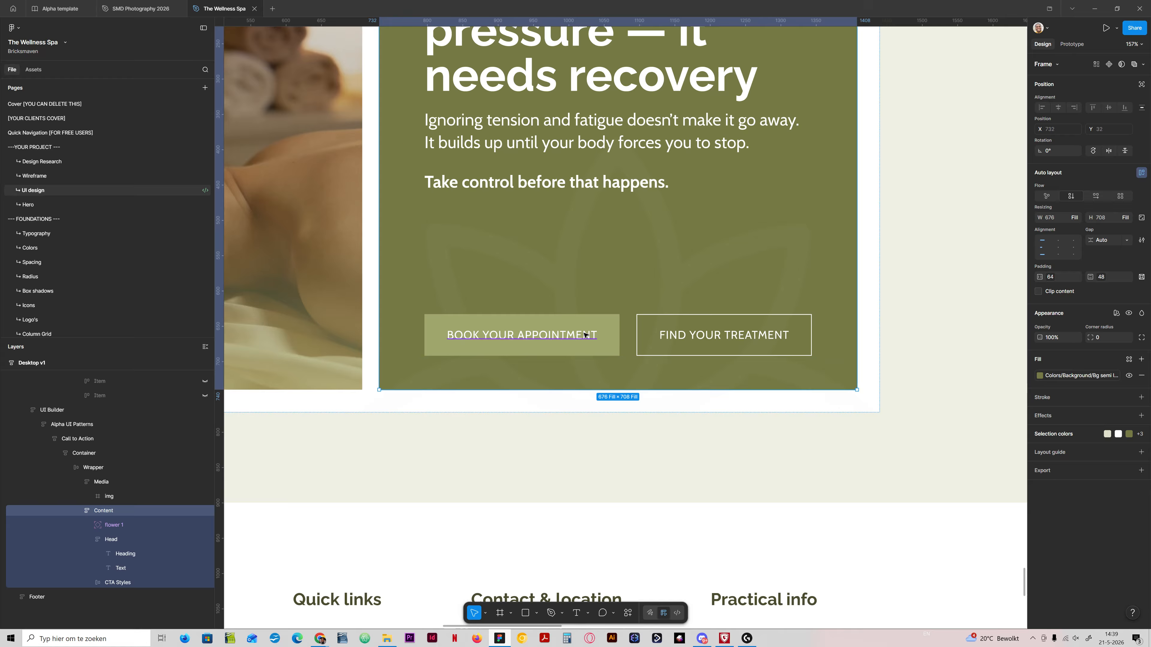
{"action": "scroll", "coordinate": [616, 342], "scroll_direction": "down", "scroll_amount": 3}
{"action": "scroll", "coordinate": [615, 343], "scroll_direction": "down", "scroll_amount": 5}
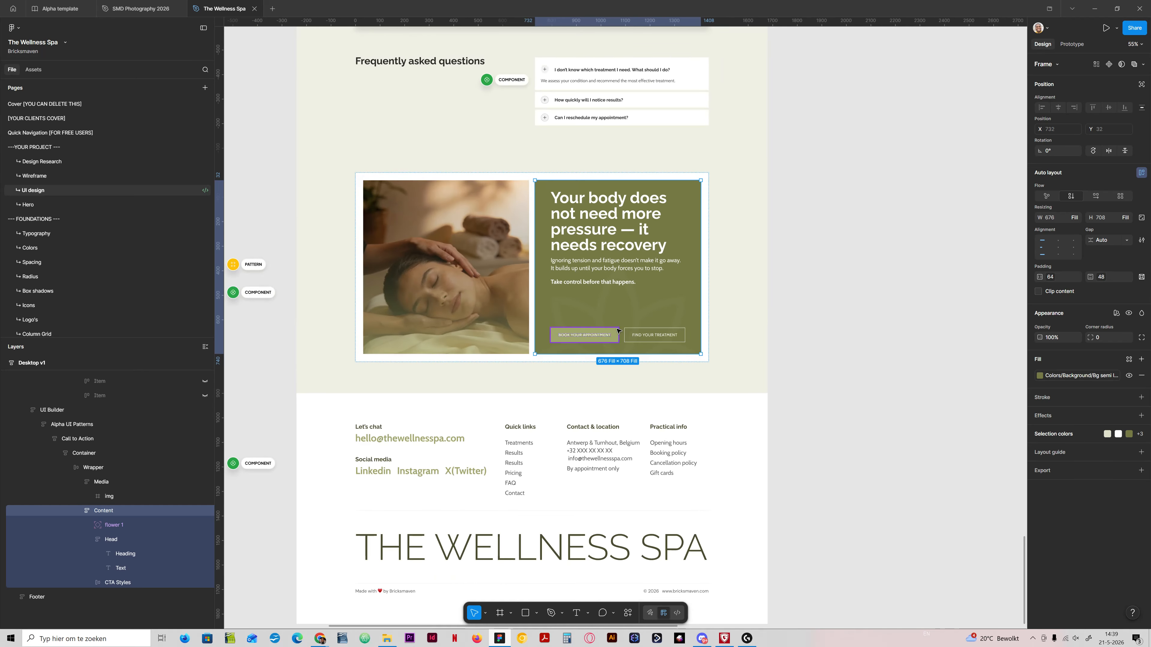
{"action": "left_click", "coordinate": [612, 336]}
{"action": "scroll", "coordinate": [551, 373], "scroll_direction": "up", "scroll_amount": 15}
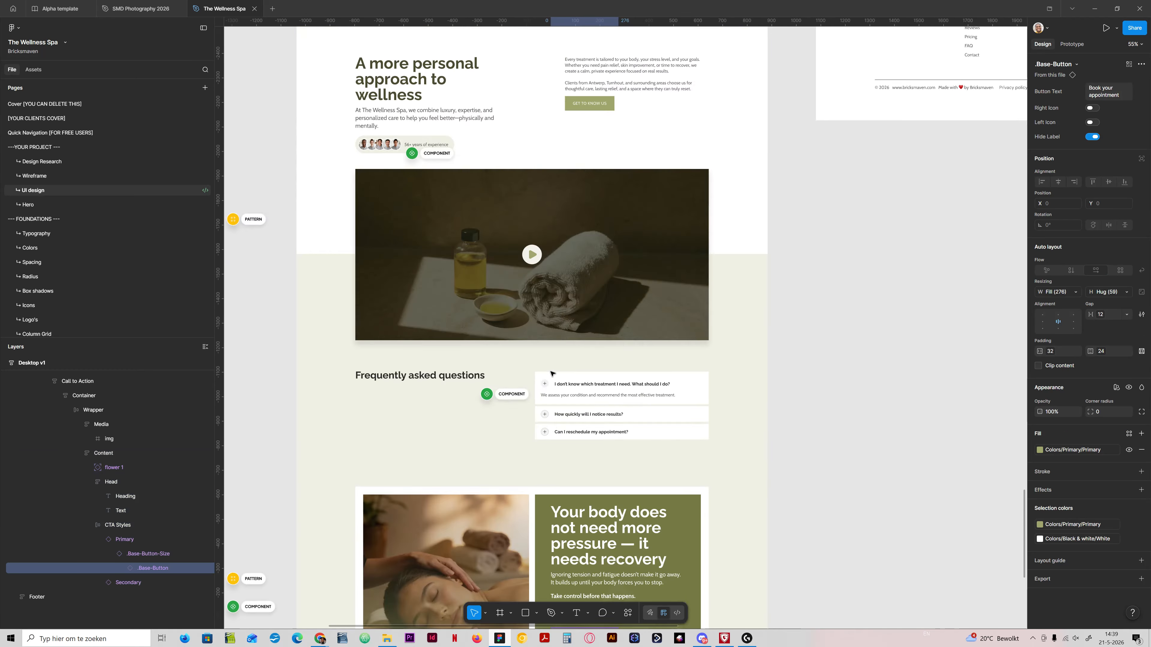
{"action": "scroll", "coordinate": [551, 373], "scroll_direction": "up", "scroll_amount": 20}
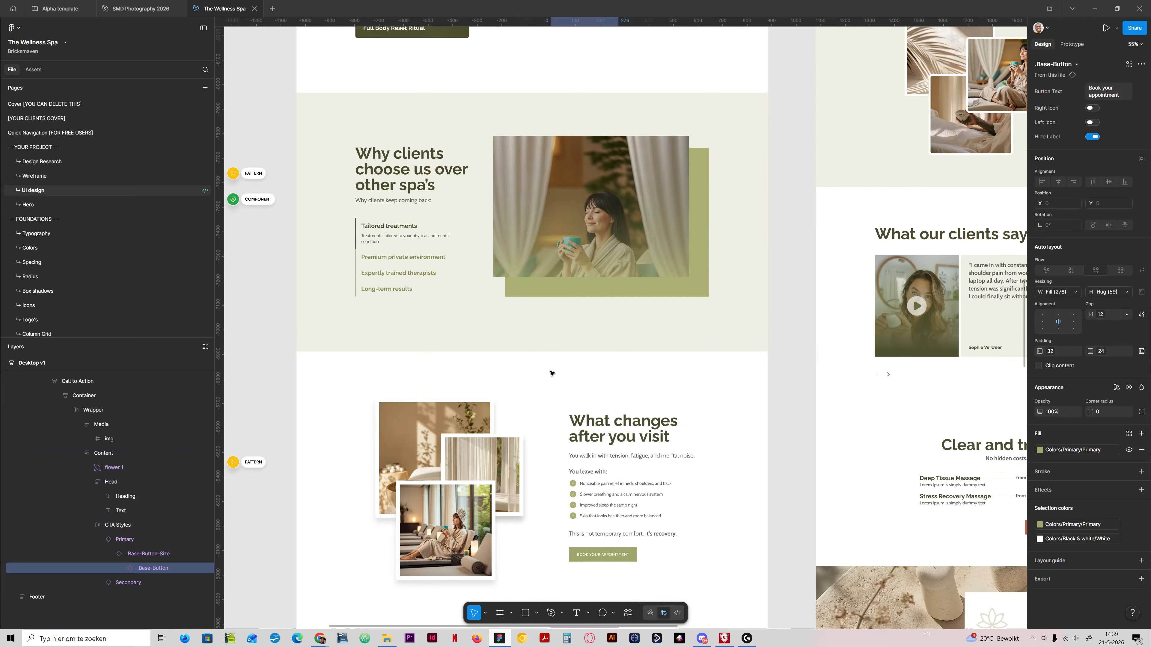
{"action": "scroll", "coordinate": [577, 312], "scroll_direction": "up", "scroll_amount": 5}
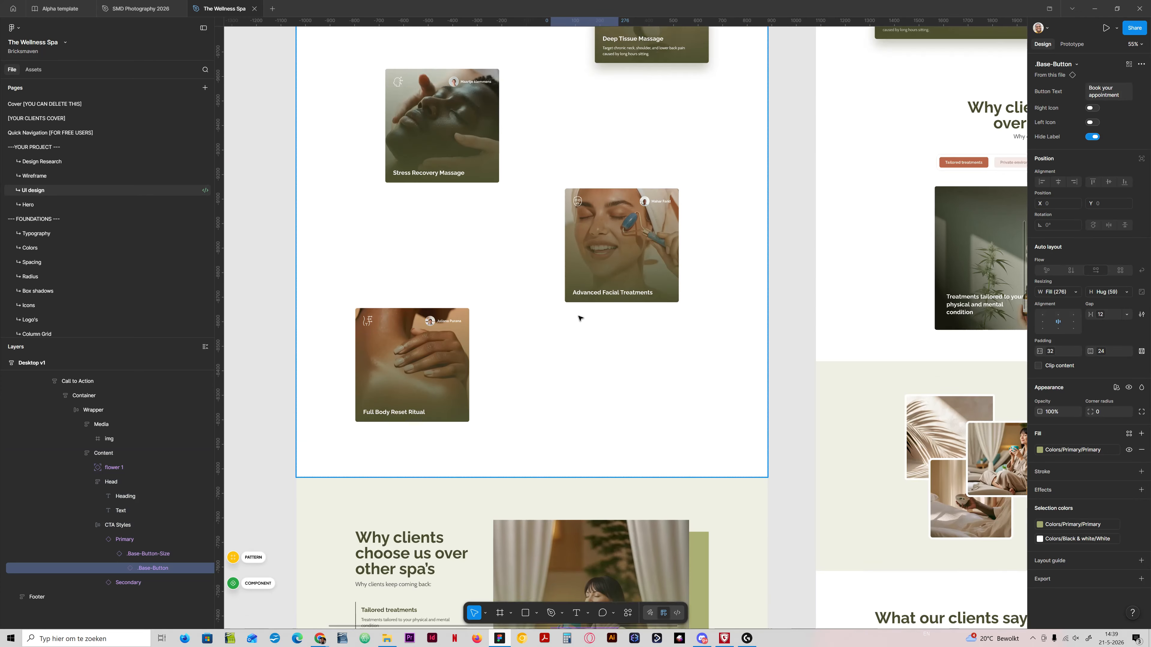
{"action": "scroll", "coordinate": [580, 318], "scroll_direction": "down", "scroll_amount": 10}
{"action": "scroll", "coordinate": [586, 325], "scroll_direction": "down", "scroll_amount": 20}
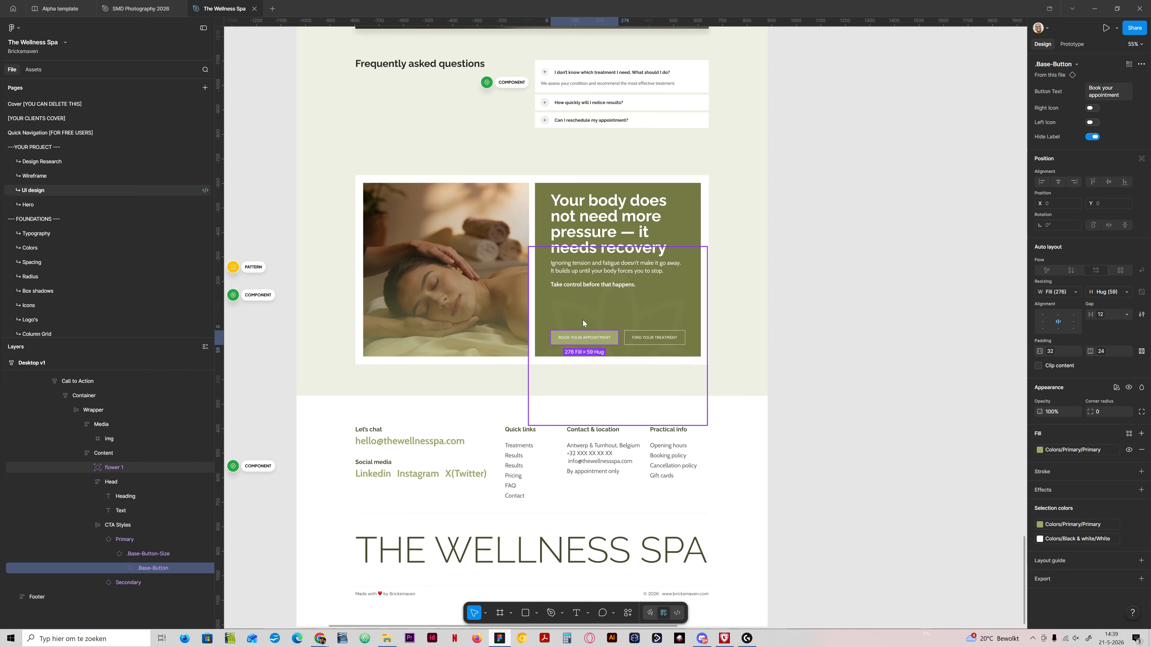
{"action": "scroll", "coordinate": [593, 318], "scroll_direction": "up", "scroll_amount": 5}
{"action": "scroll", "coordinate": [557, 377], "scroll_direction": "down", "scroll_amount": 4}
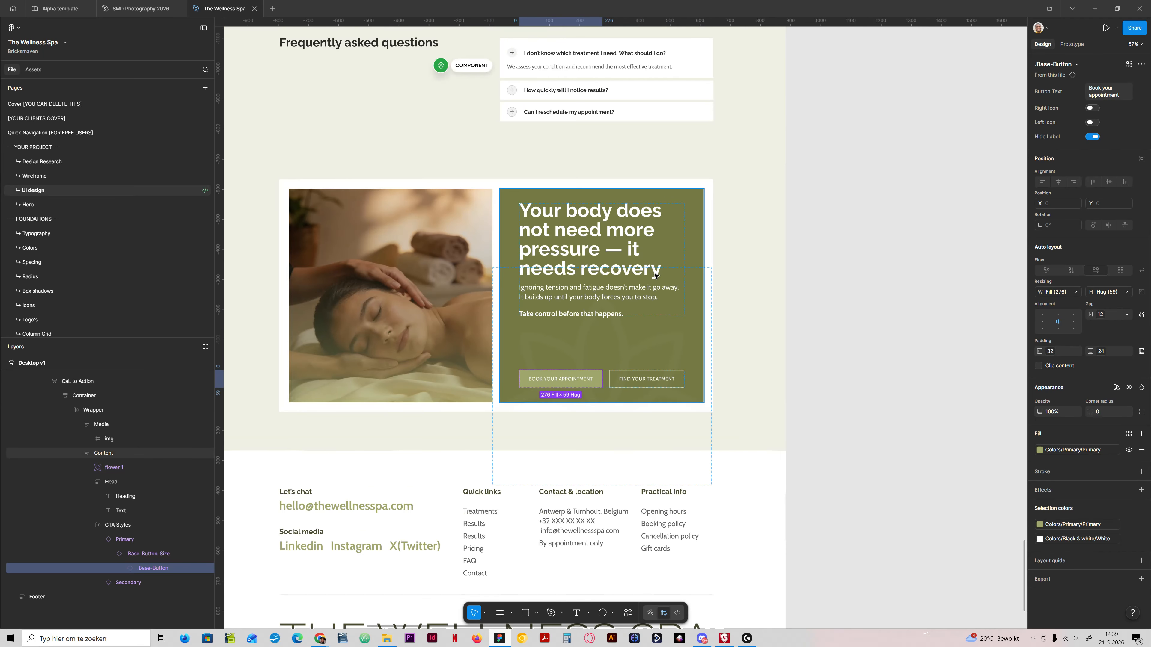
Step: Set the Book Your Appointment button's color to Secondary and compare it with the buttons in the design's other sections
{"action": "left_click", "coordinate": [132, 539]}
{"action": "left_click", "coordinate": [1102, 89]}
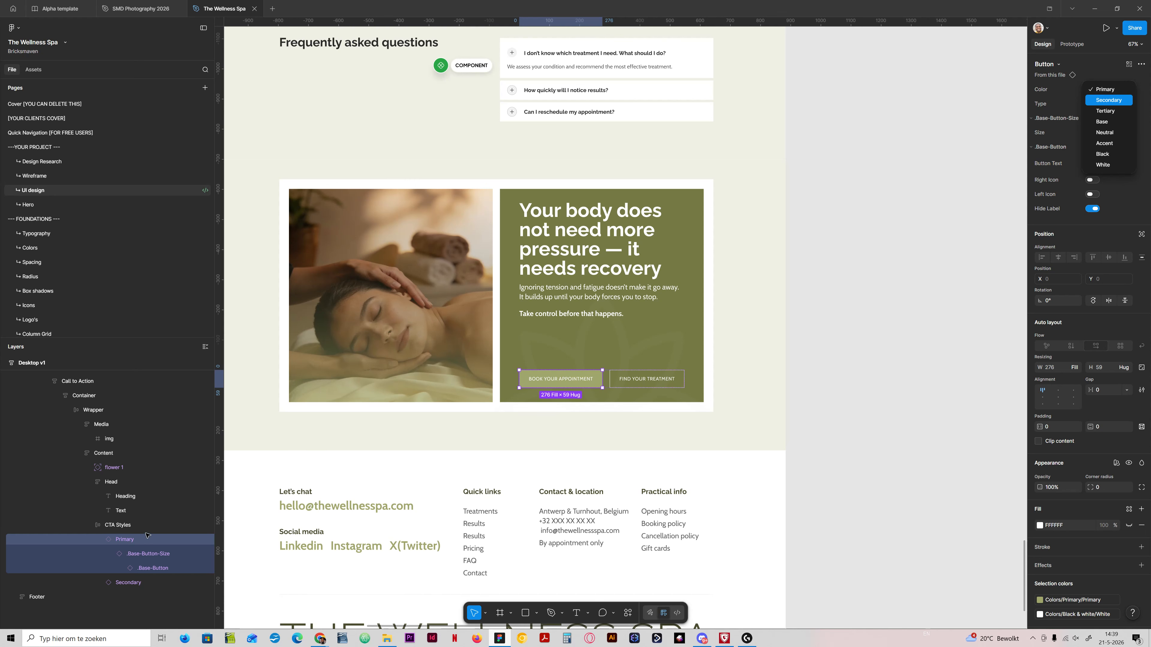
{"action": "left_click", "coordinate": [1108, 100]}
{"action": "key", "text": "Escape"}
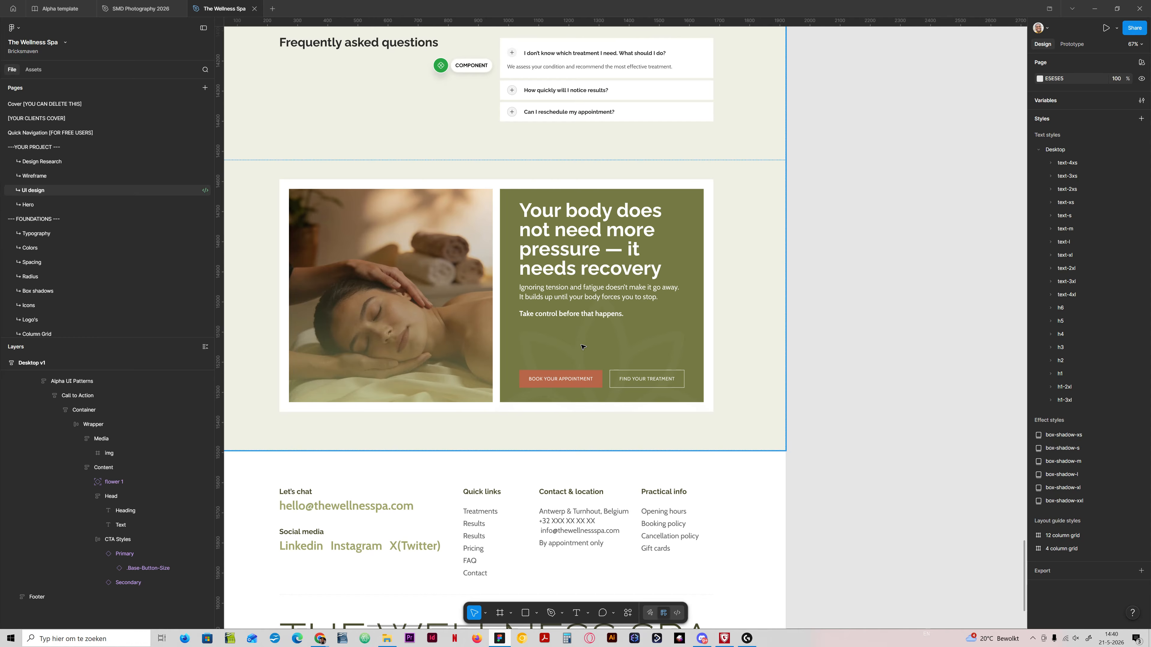
{"action": "scroll", "coordinate": [583, 347], "scroll_direction": "up", "scroll_amount": 15}
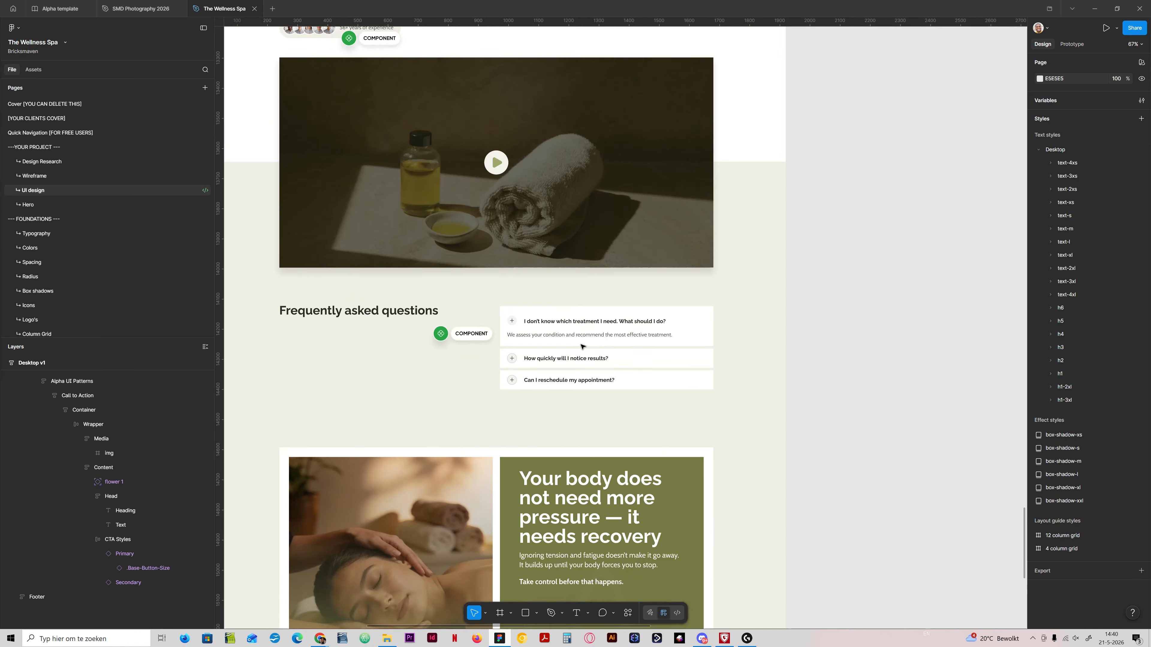
{"action": "scroll", "coordinate": [581, 351], "scroll_direction": "up", "scroll_amount": 20}
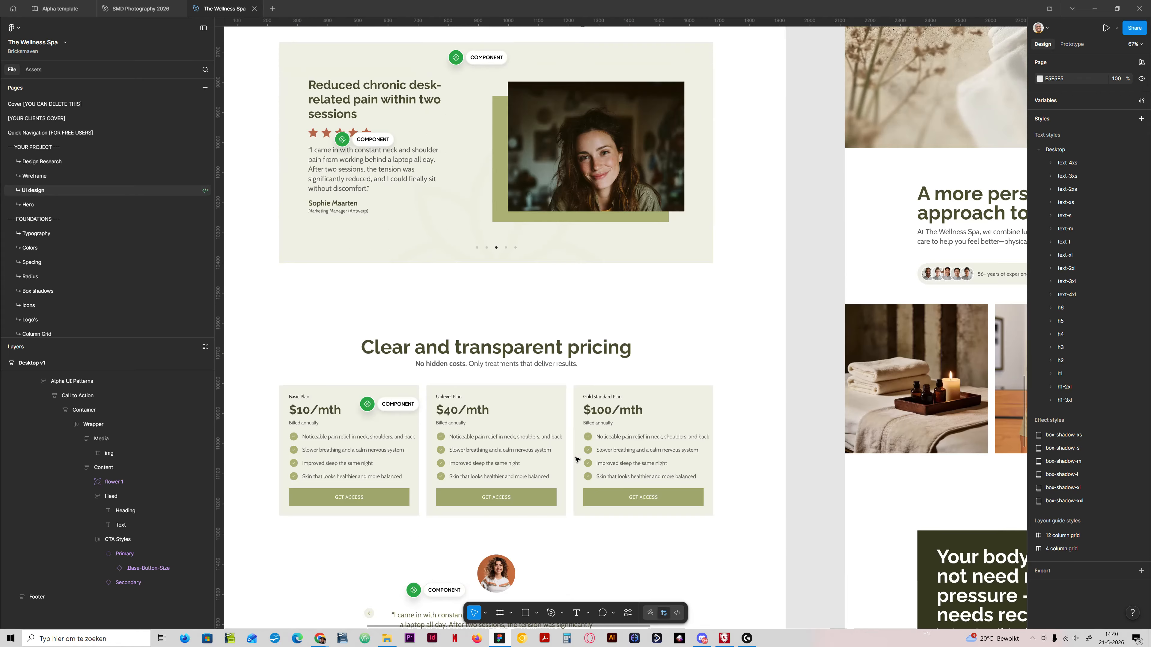
{"action": "scroll", "coordinate": [575, 459], "scroll_direction": "up", "scroll_amount": 20}
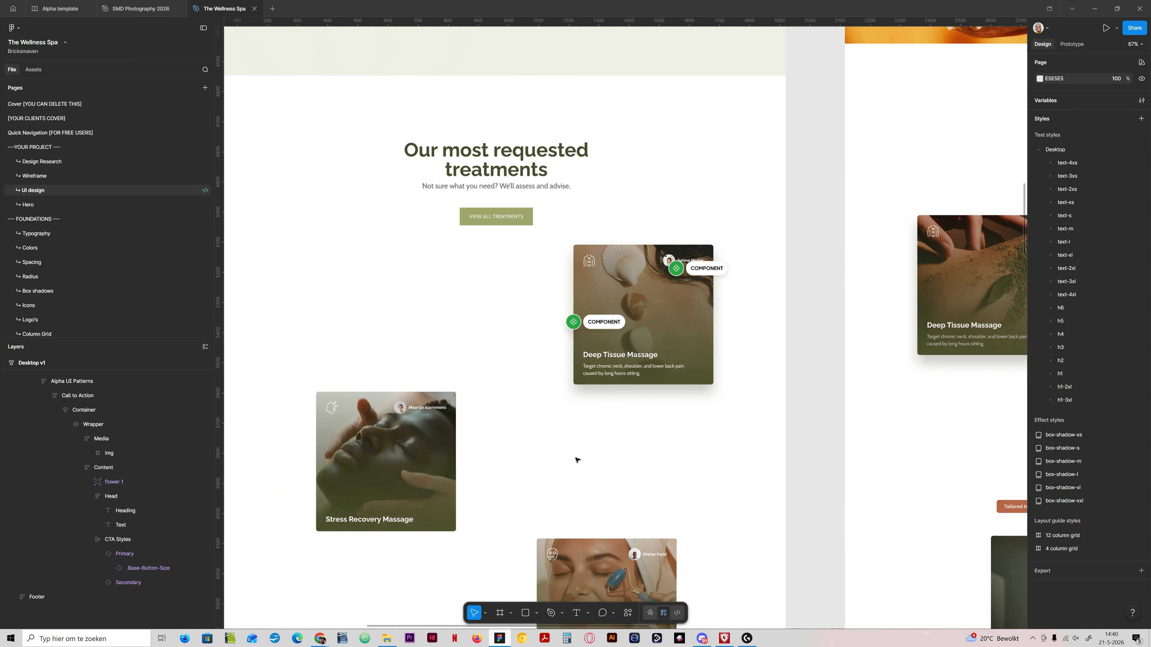
{"action": "scroll", "coordinate": [583, 454], "scroll_direction": "down", "scroll_amount": 20}
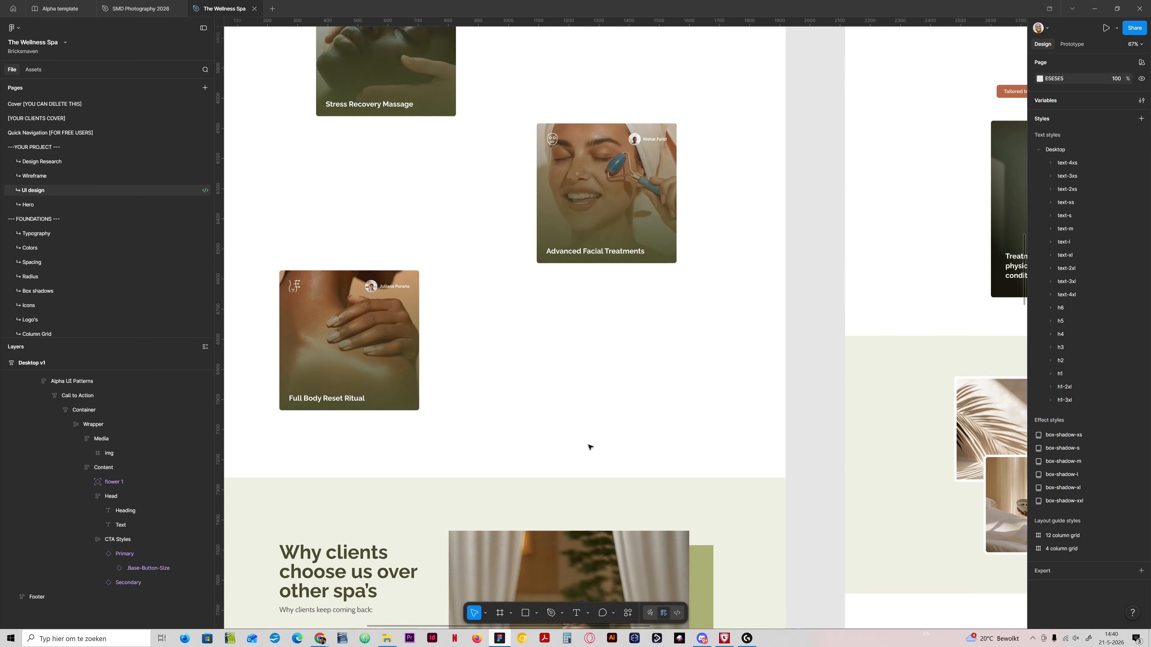
{"action": "scroll", "coordinate": [596, 442], "scroll_direction": "down", "scroll_amount": 20}
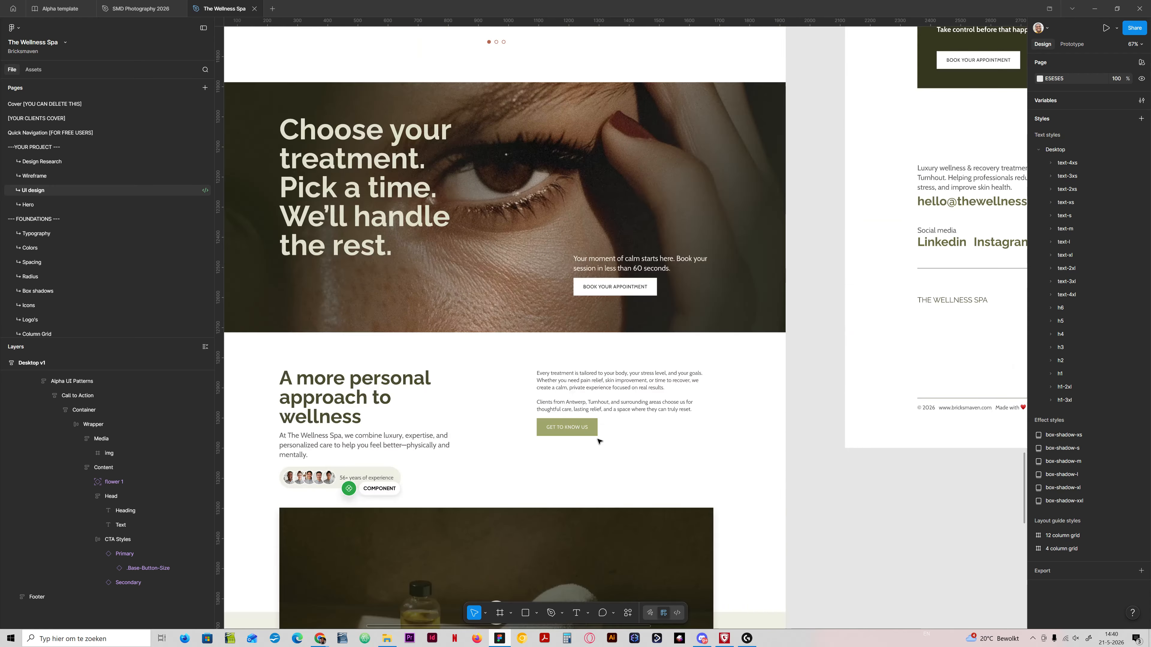
{"action": "scroll", "coordinate": [599, 442], "scroll_direction": "up", "scroll_amount": 3}
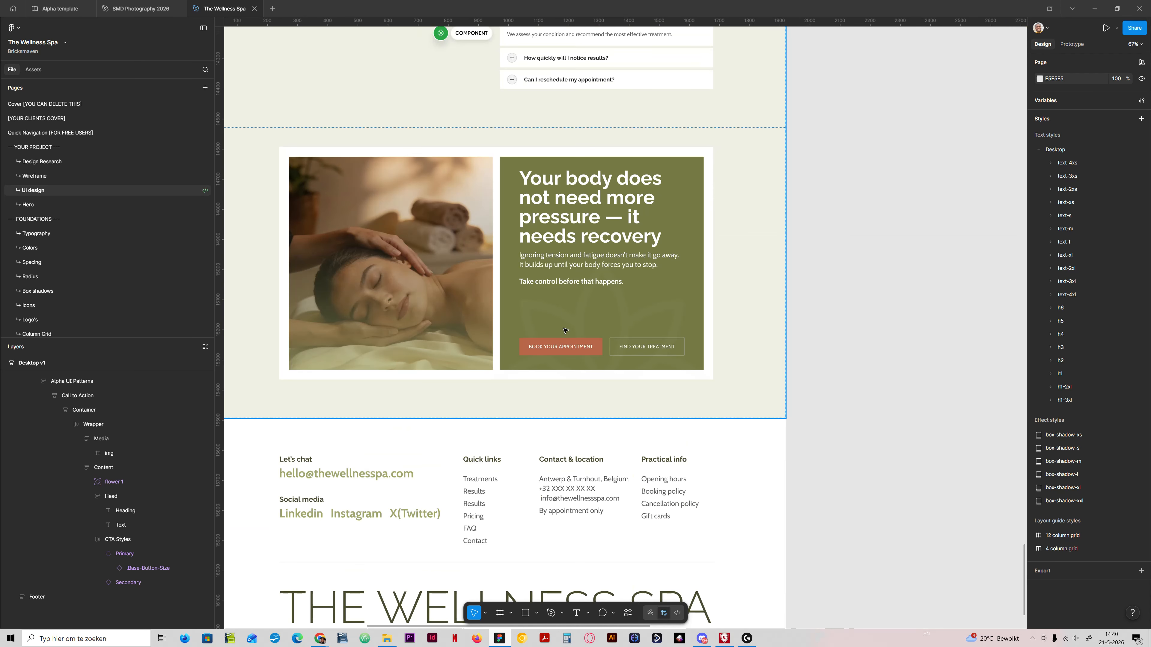
Step: In Bricks, try the Secondary variant on the CTA block, set its variant to Light, and save the template
{"action": "left_click", "coordinate": [499, 639]}
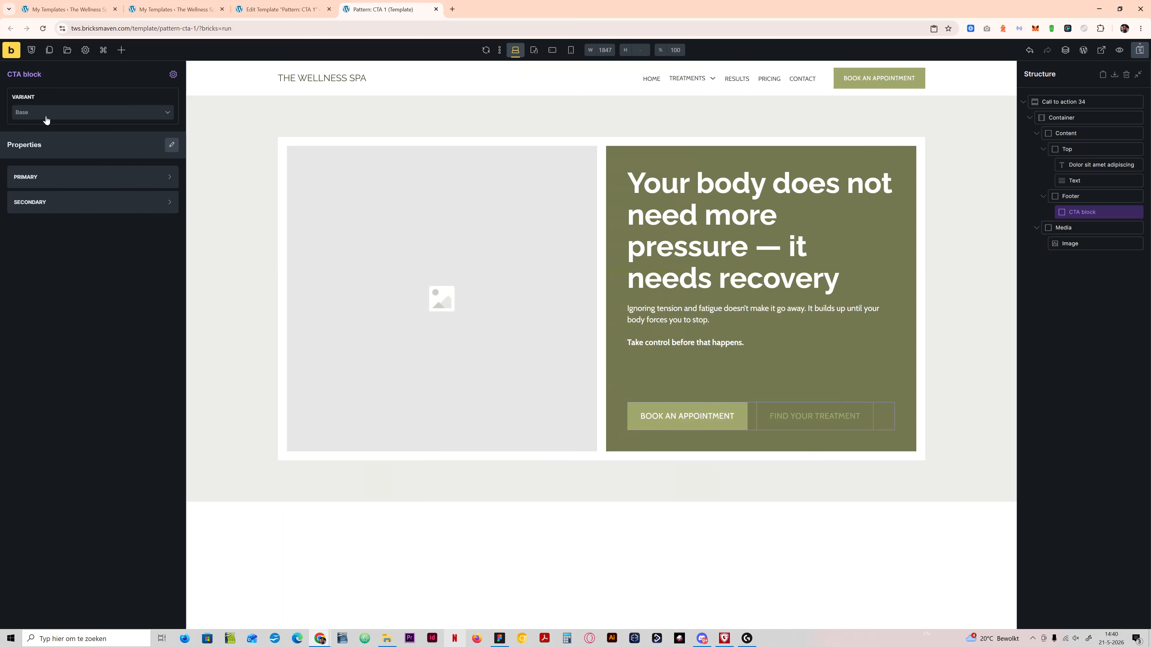
{"action": "left_click", "coordinate": [45, 115]}
{"action": "left_click", "coordinate": [69, 155]}
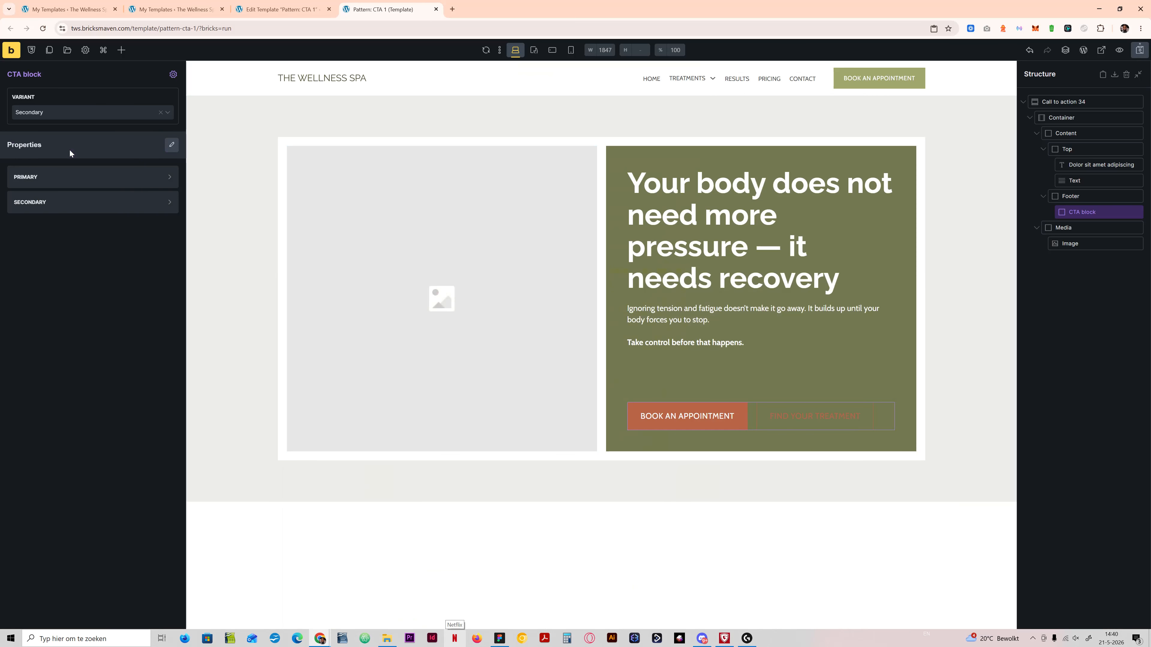
{"action": "left_click", "coordinate": [76, 118]}
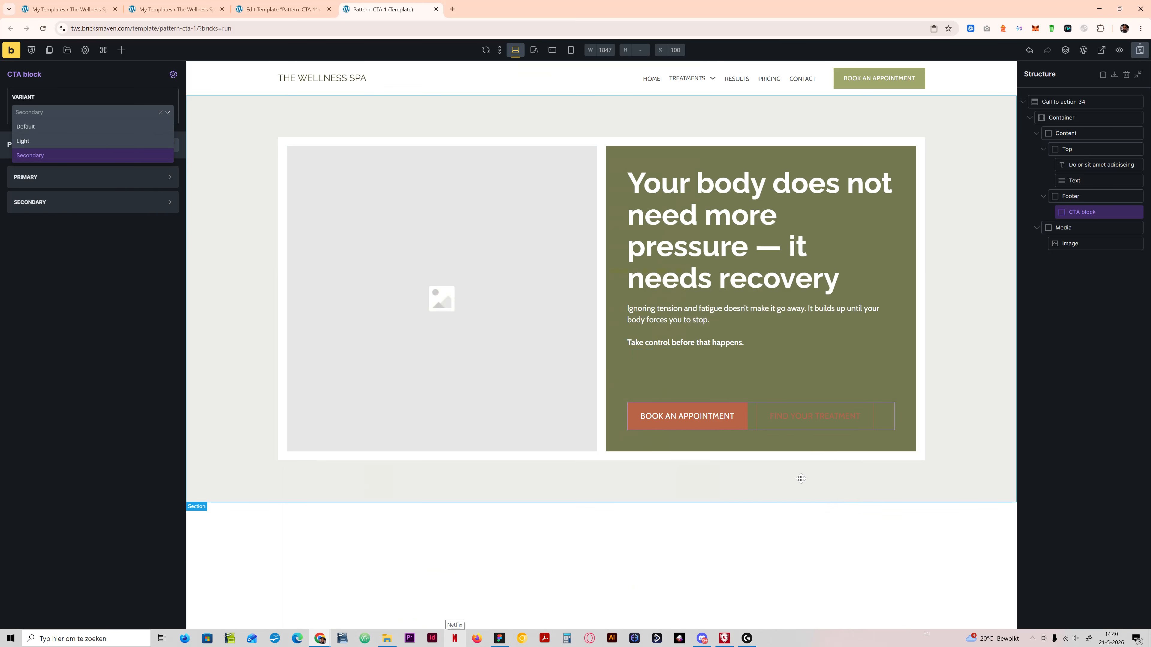
{"action": "left_click", "coordinate": [96, 140]}
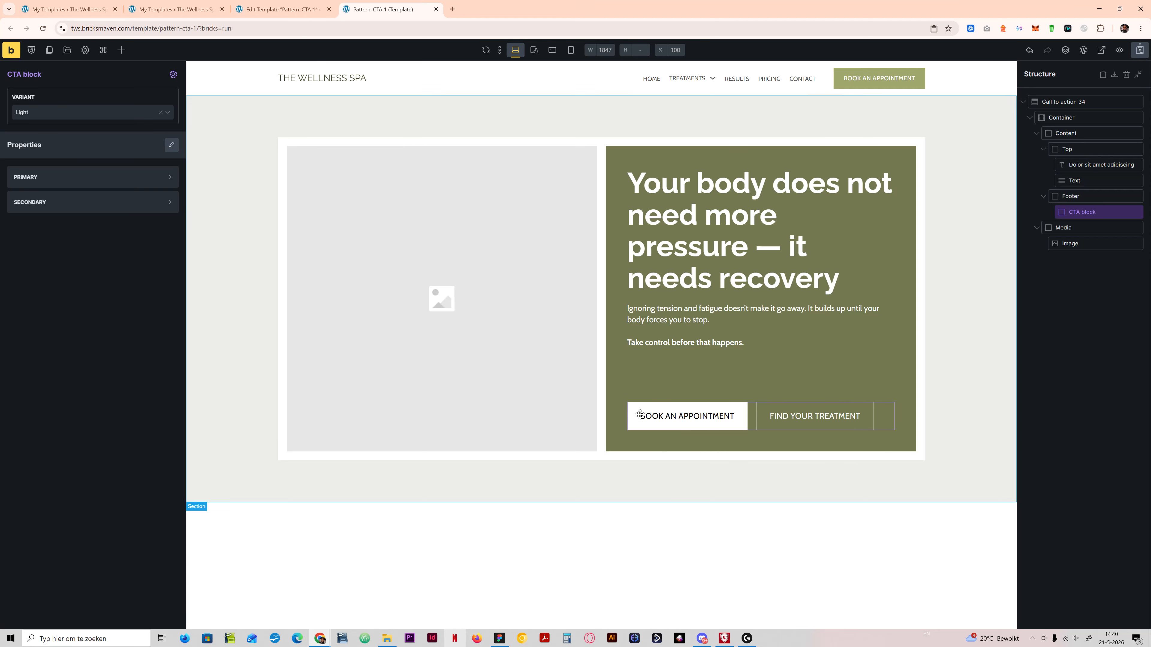
{"action": "left_click", "coordinate": [1140, 50]}
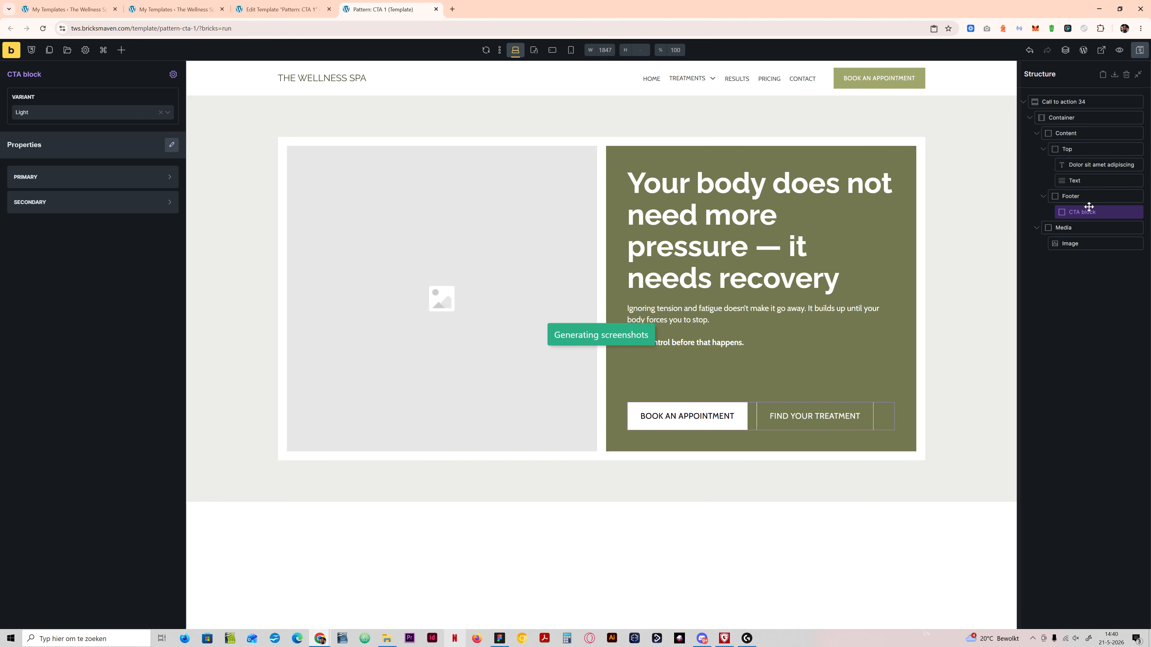
Step: Insert the Deep Tissue Massage picture from the media library into the Media block's Image element
{"action": "left_click", "coordinate": [475, 285]}
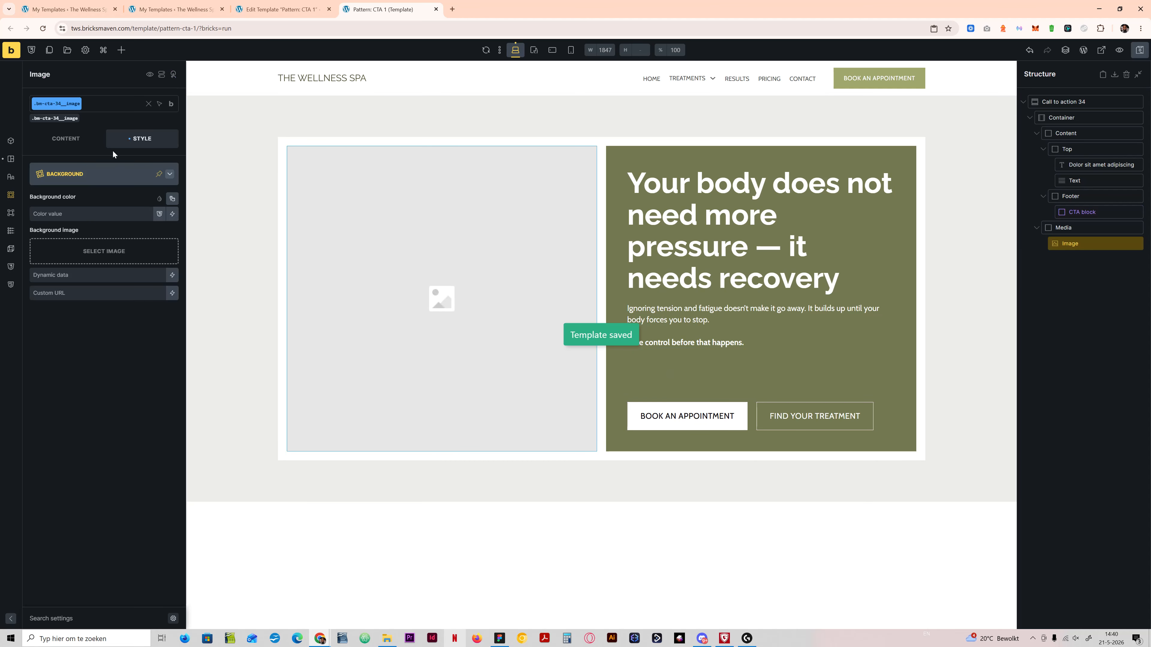
{"action": "left_click", "coordinate": [103, 191]}
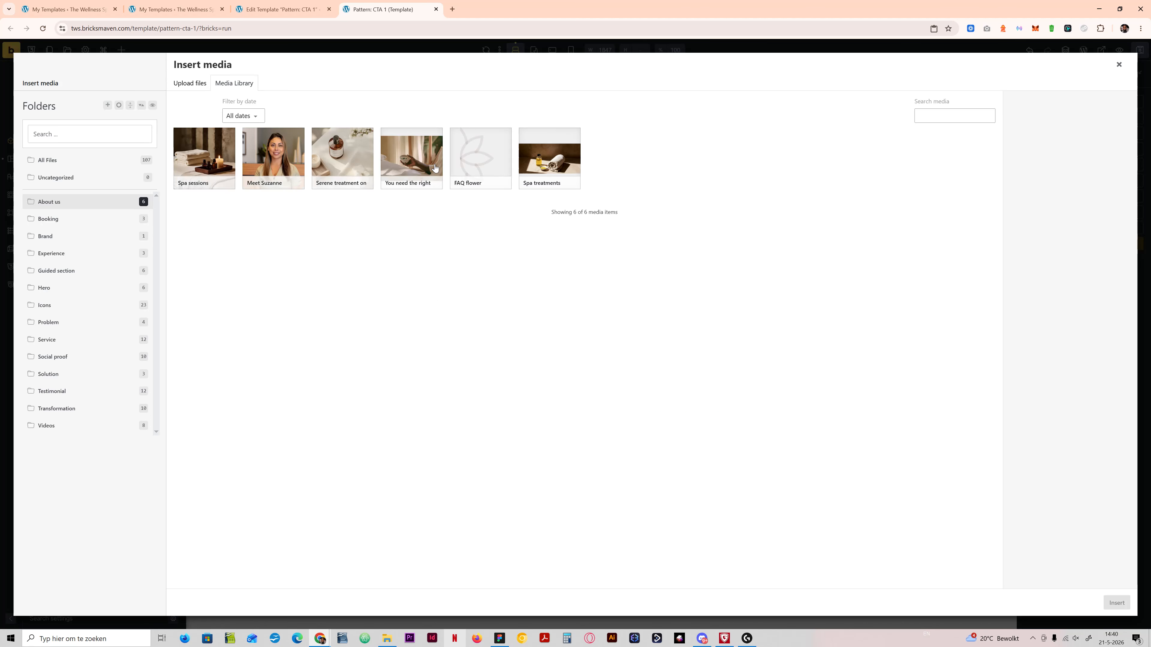
{"action": "left_click", "coordinate": [86, 162]}
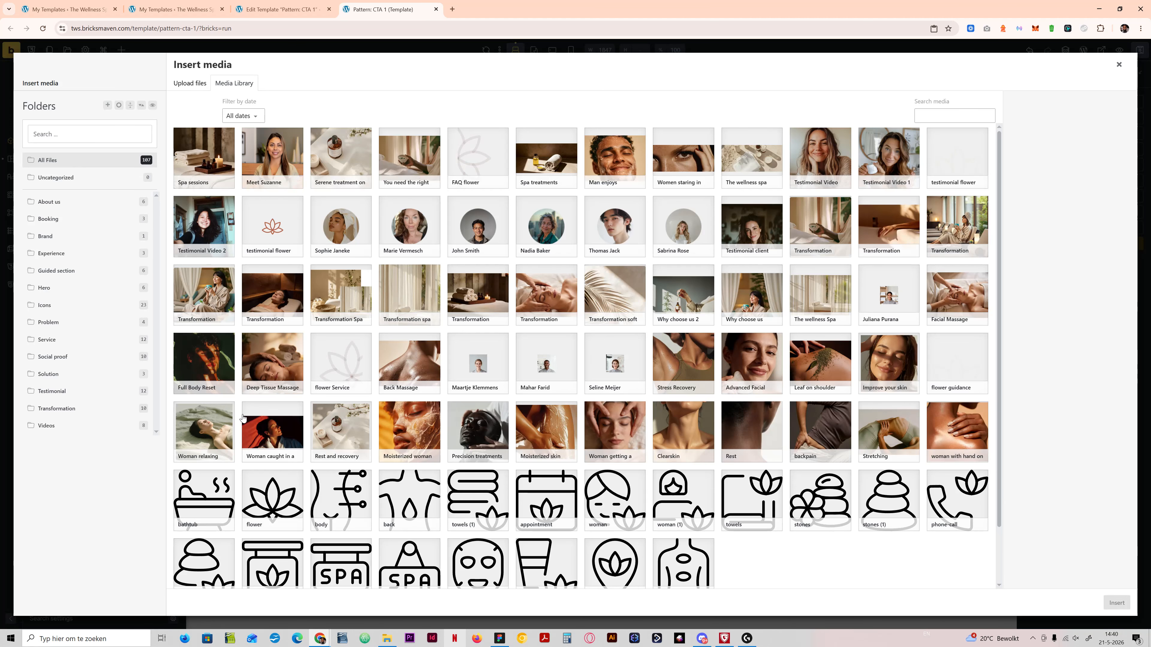
{"action": "scroll", "coordinate": [746, 428], "scroll_direction": "down", "scroll_amount": 2}
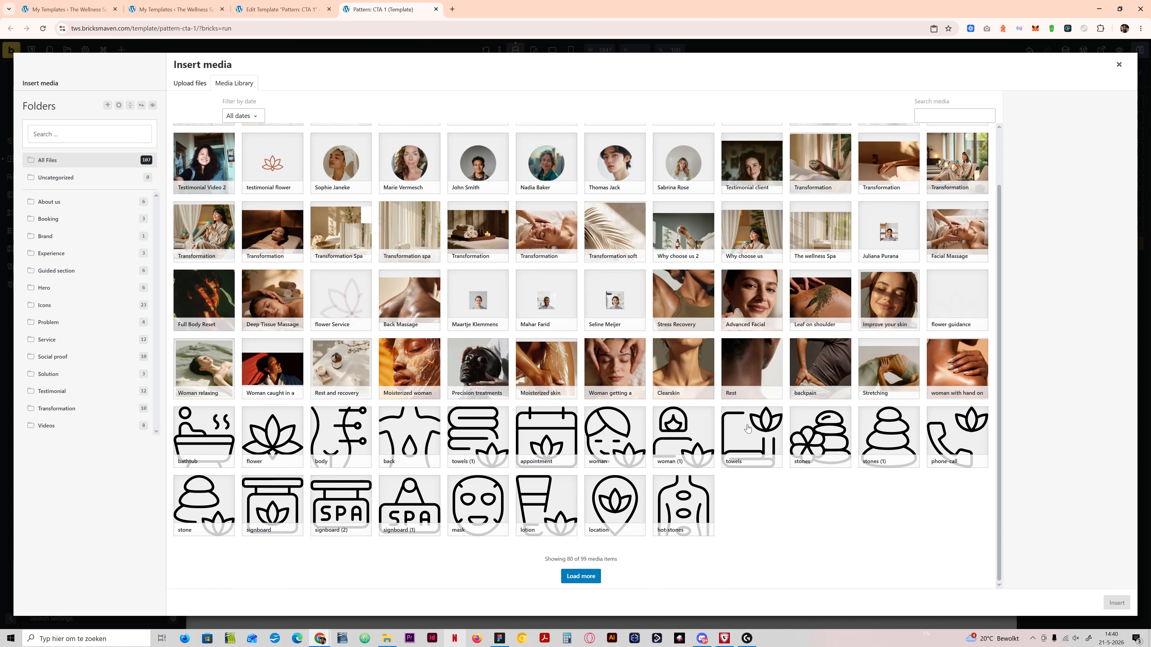
{"action": "scroll", "coordinate": [747, 429], "scroll_direction": "up", "scroll_amount": 2}
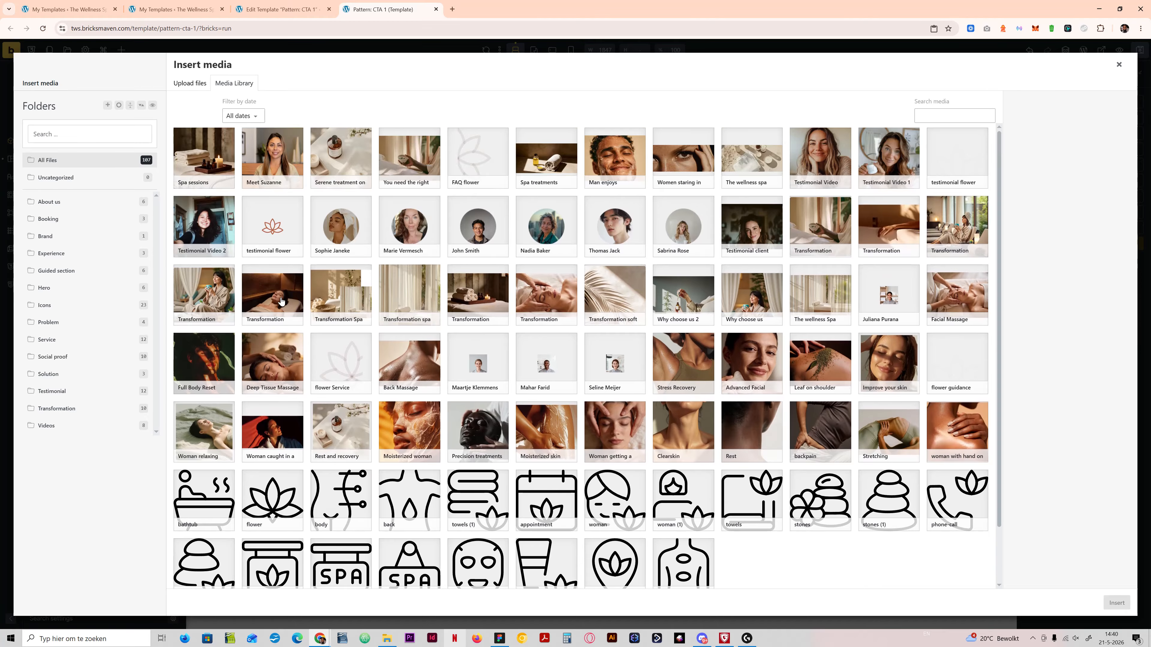
{"action": "left_click", "coordinate": [272, 372]}
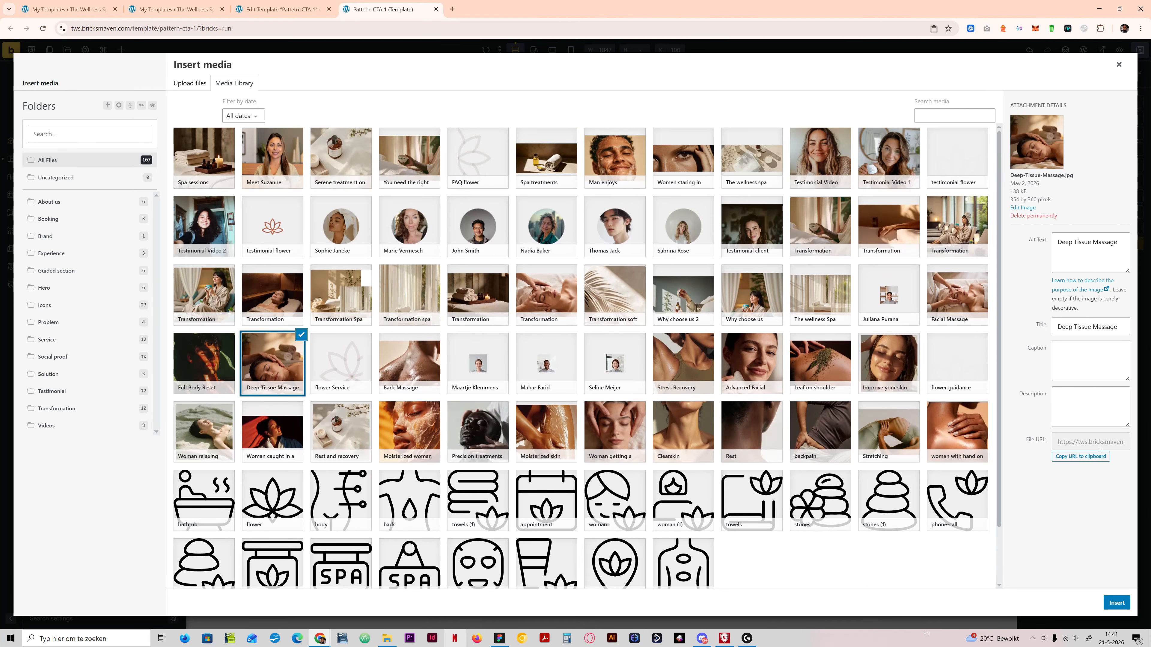
{"action": "left_click", "coordinate": [1117, 603]}
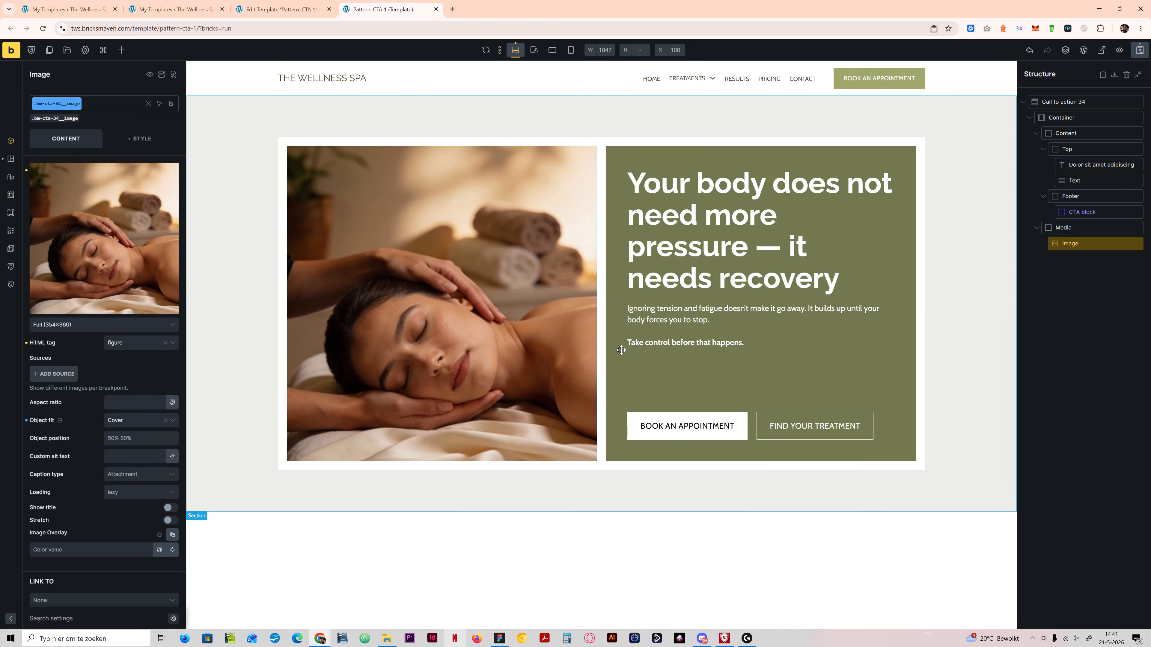
Step: Check the Figma design and set the Call to action 34 section's background color to a pale green swatch from the BM Colors palette
{"action": "left_click", "coordinate": [502, 642]}
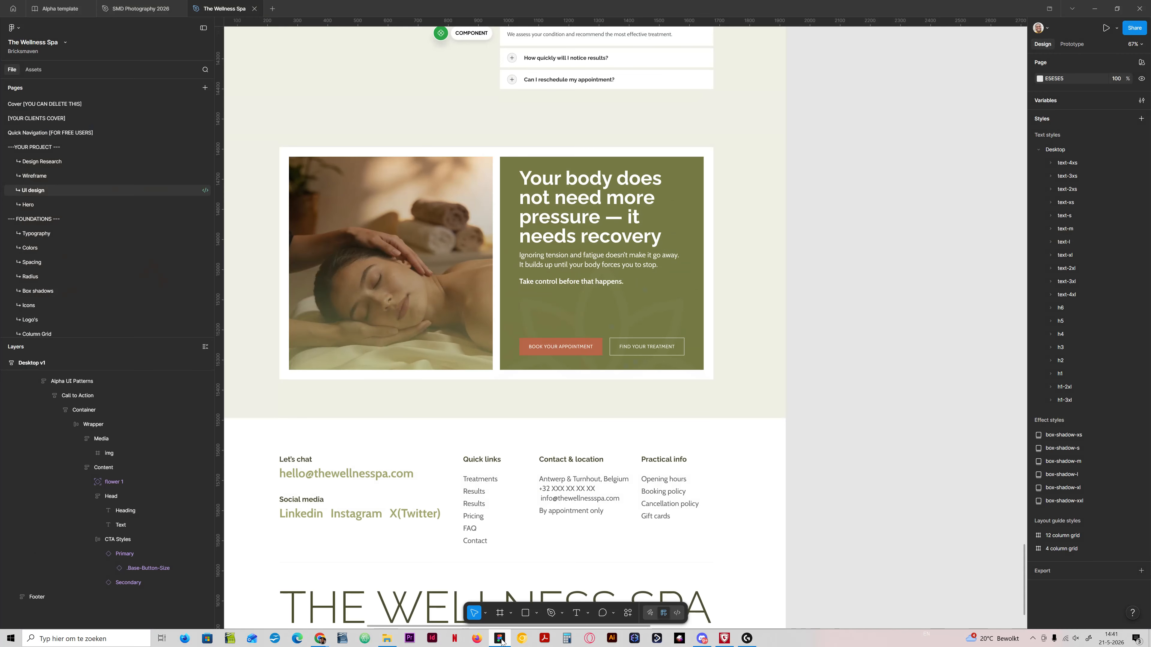
{"action": "left_click", "coordinate": [502, 642]}
{"action": "left_click", "coordinate": [842, 130]}
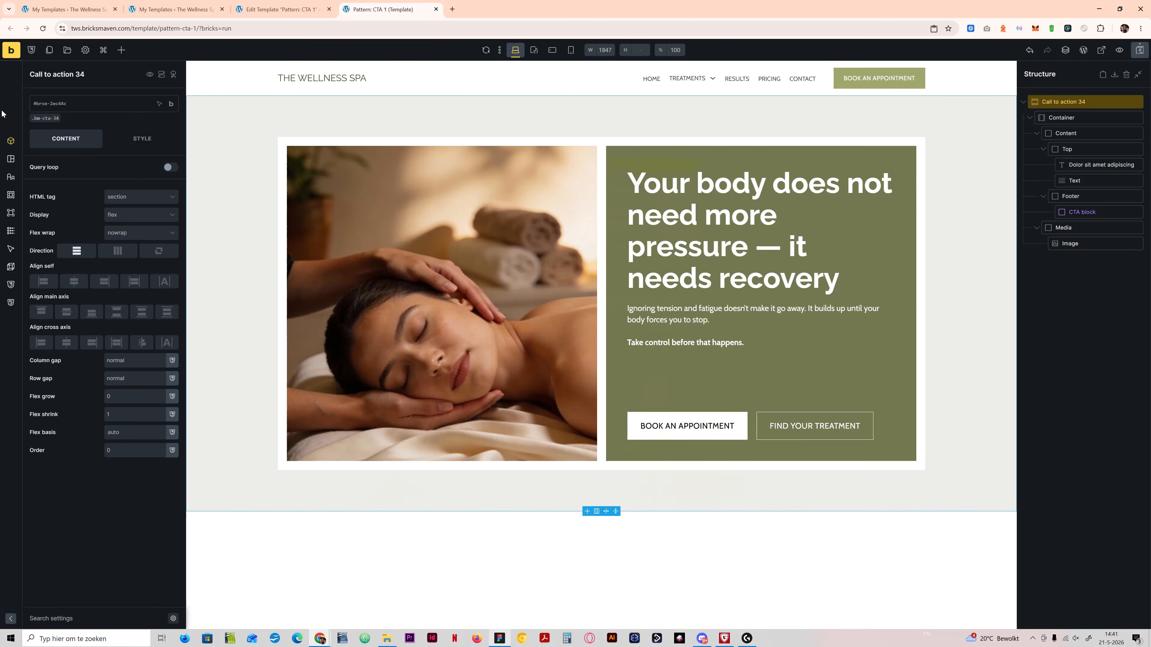
{"action": "left_click", "coordinate": [145, 138]}
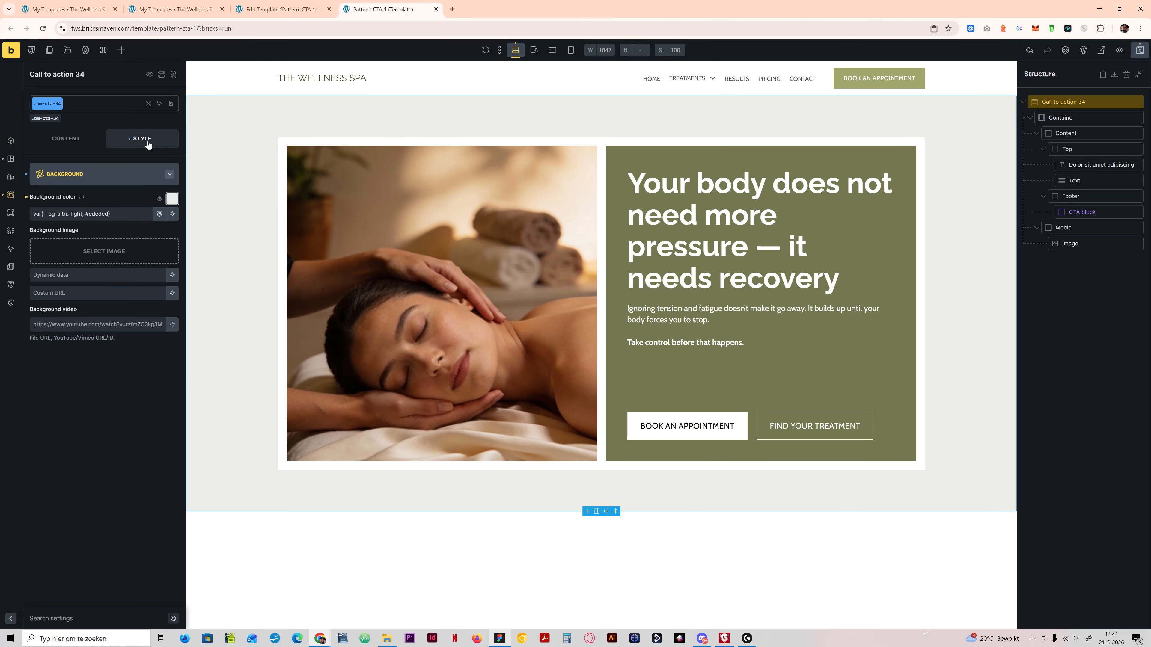
{"action": "left_click", "coordinate": [125, 179]}
{"action": "left_click", "coordinate": [136, 177]}
{"action": "left_click", "coordinate": [172, 199]}
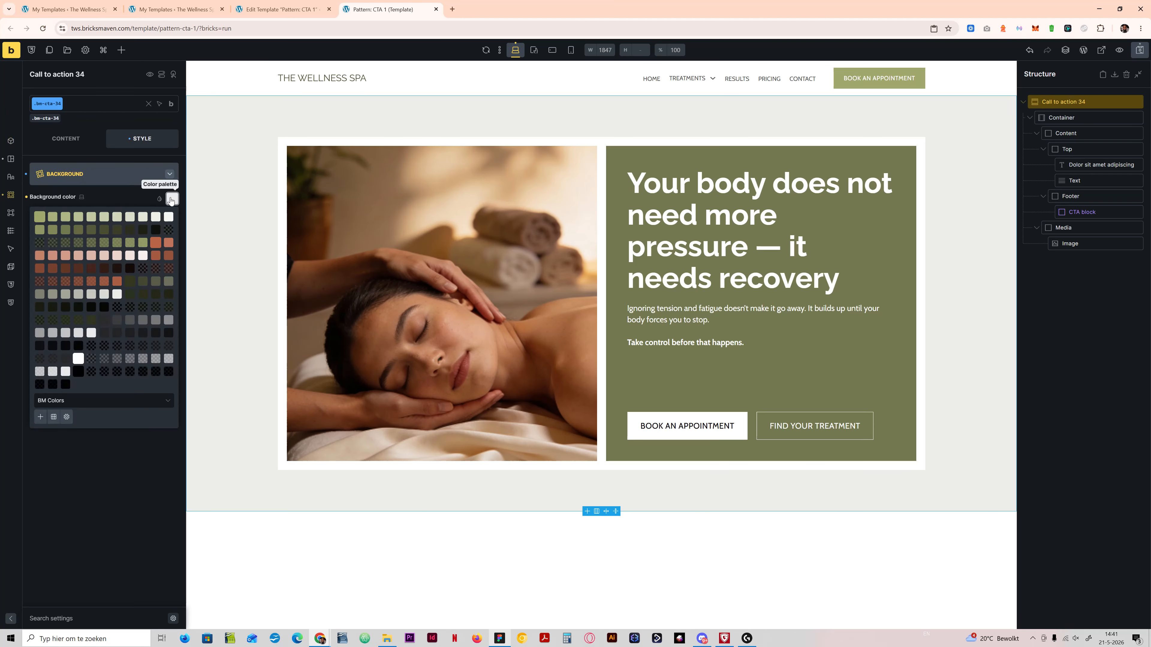
{"action": "left_click", "coordinate": [144, 219]}
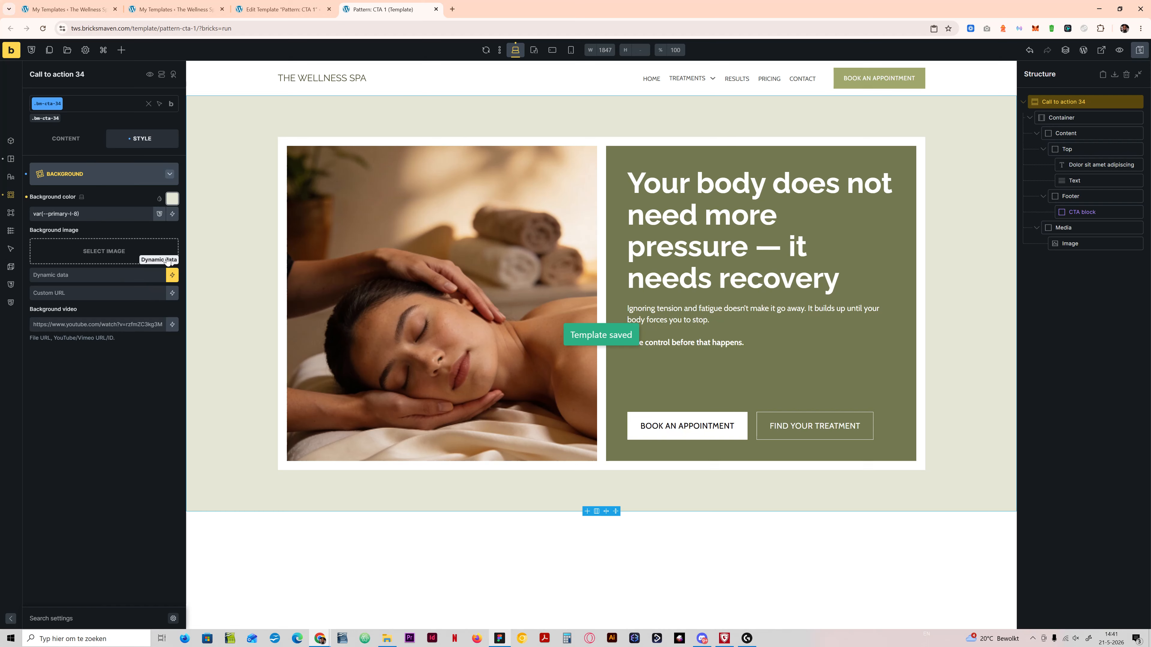
Step: Set the Container's padding to var(--space-l) on all four sides in the Call to action 34 section
{"action": "left_click", "coordinate": [72, 174]}
{"action": "left_click", "coordinate": [72, 175]}
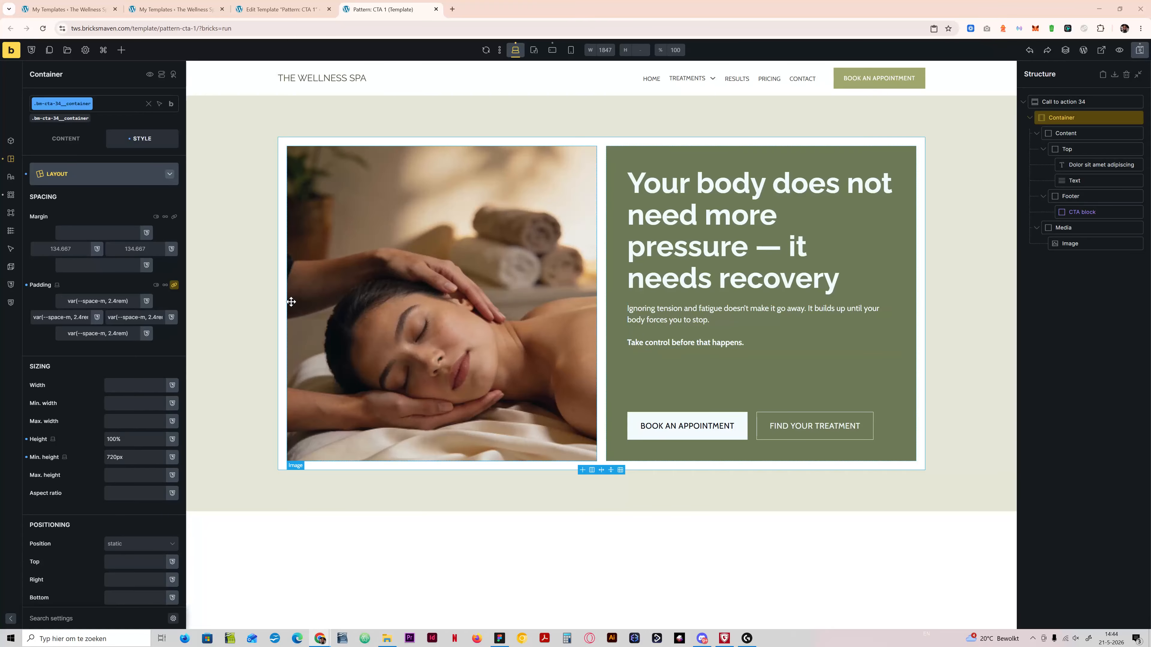
{"action": "left_click_drag", "start_coordinate": [128, 301], "coordinate": [73, 301]}
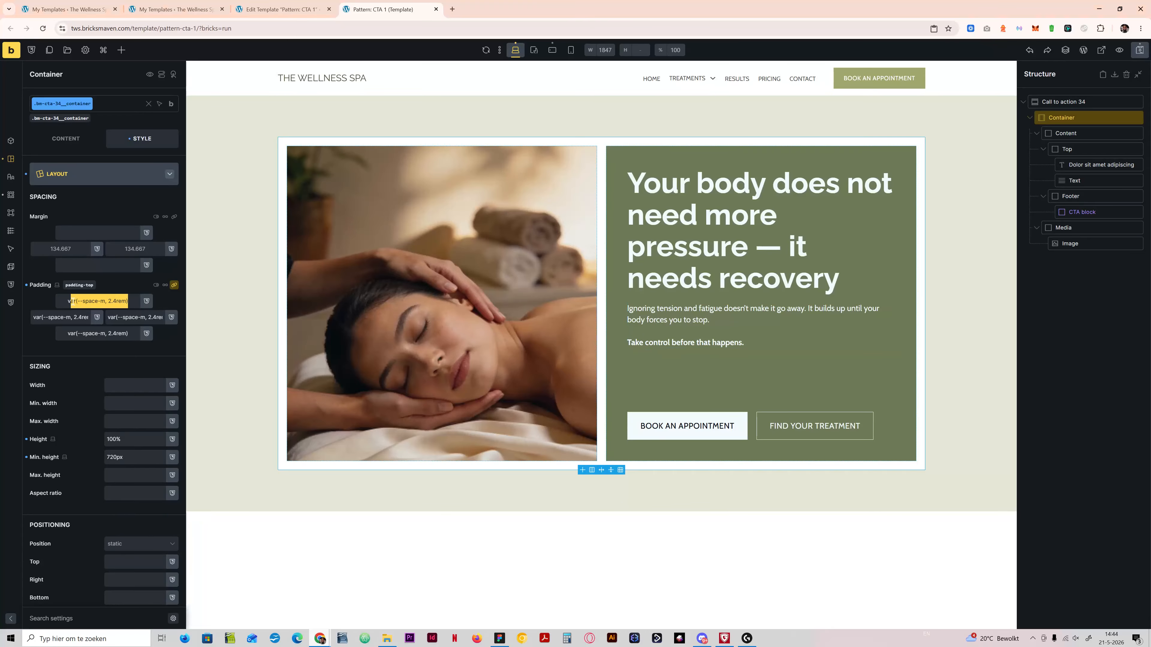
{"action": "type", "text": "space-l"}
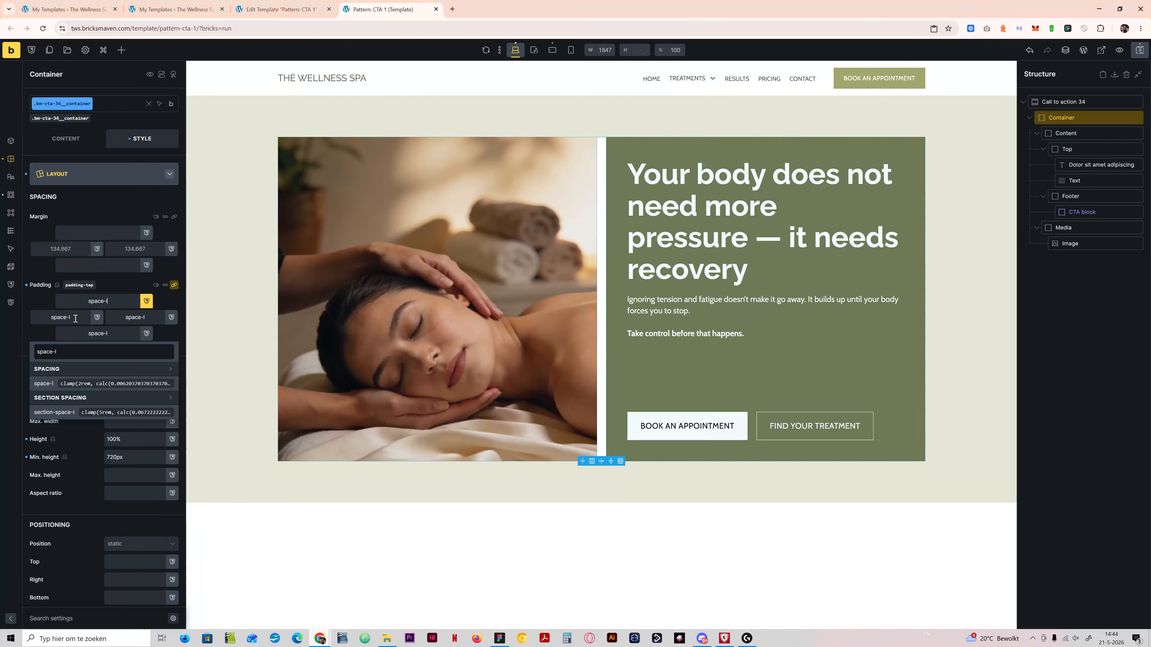
{"action": "left_click", "coordinate": [75, 383]}
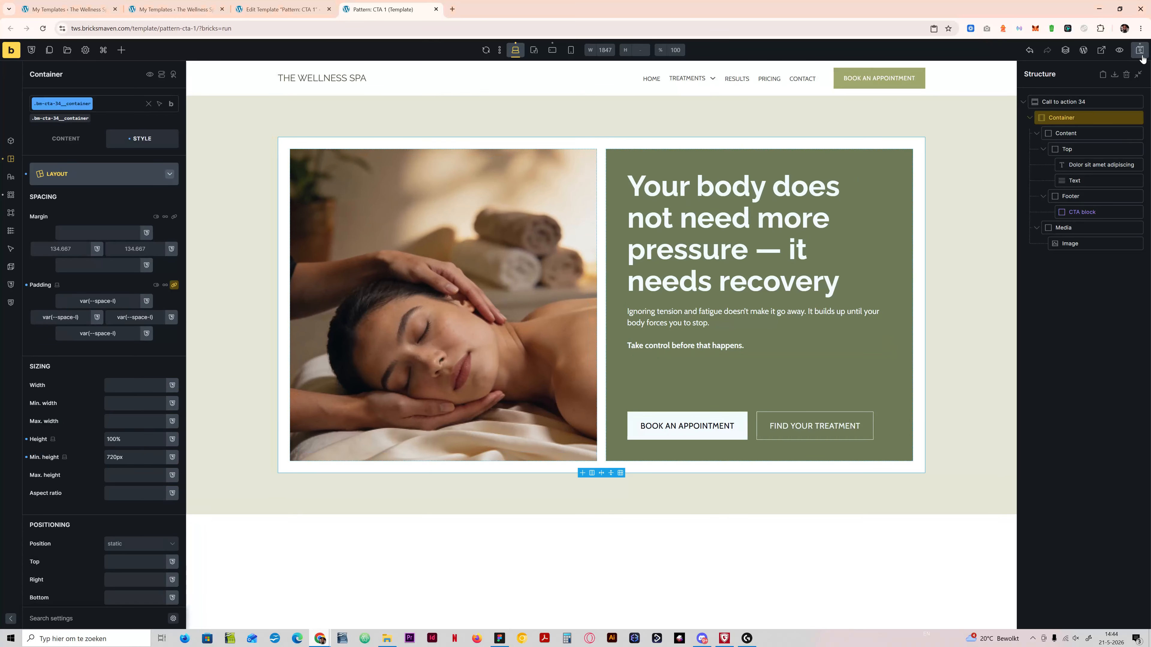
Step: Compare the call-to-action section in the Figma design with the Bricks version, and select the section's image in Bricks
{"action": "left_click", "coordinate": [499, 638]}
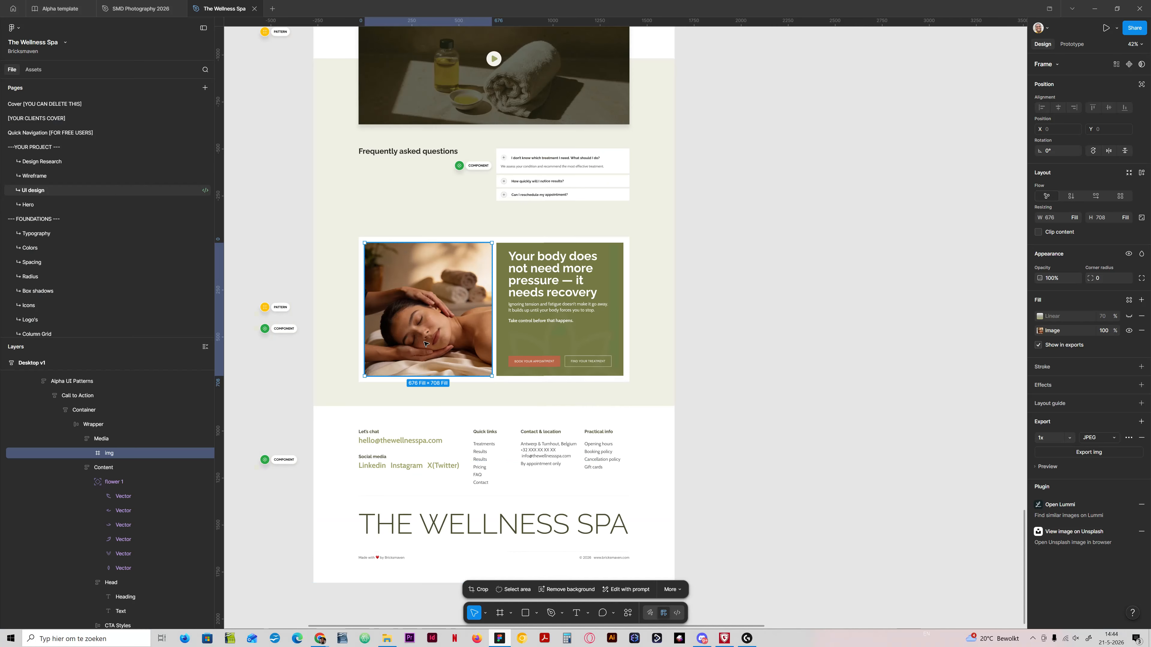
{"action": "scroll", "coordinate": [425, 344], "scroll_direction": "up", "scroll_amount": 5}
{"action": "left_click", "coordinate": [946, 282]}
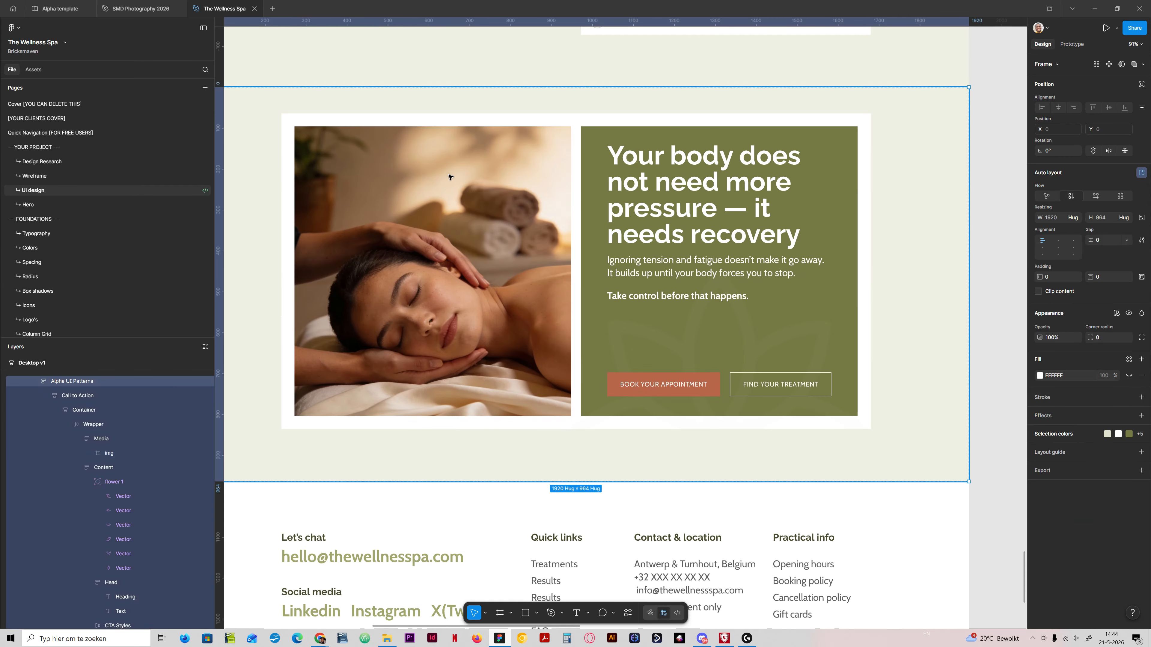
{"action": "key", "text": "alt+Tab"}
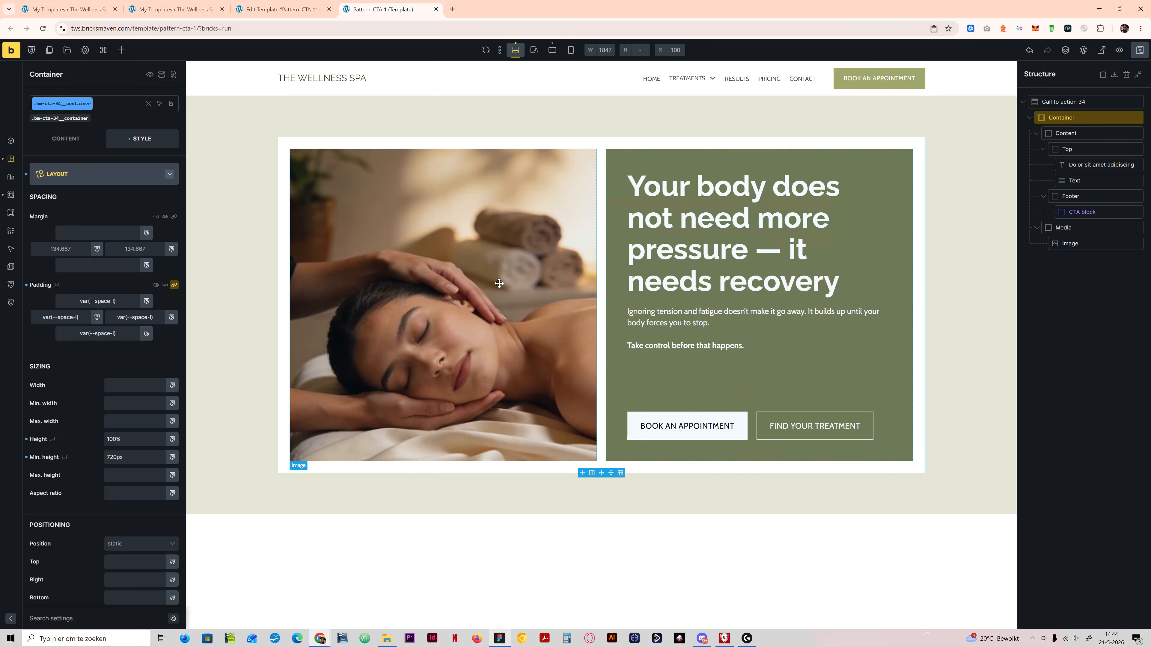
{"action": "left_click", "coordinate": [498, 286]}
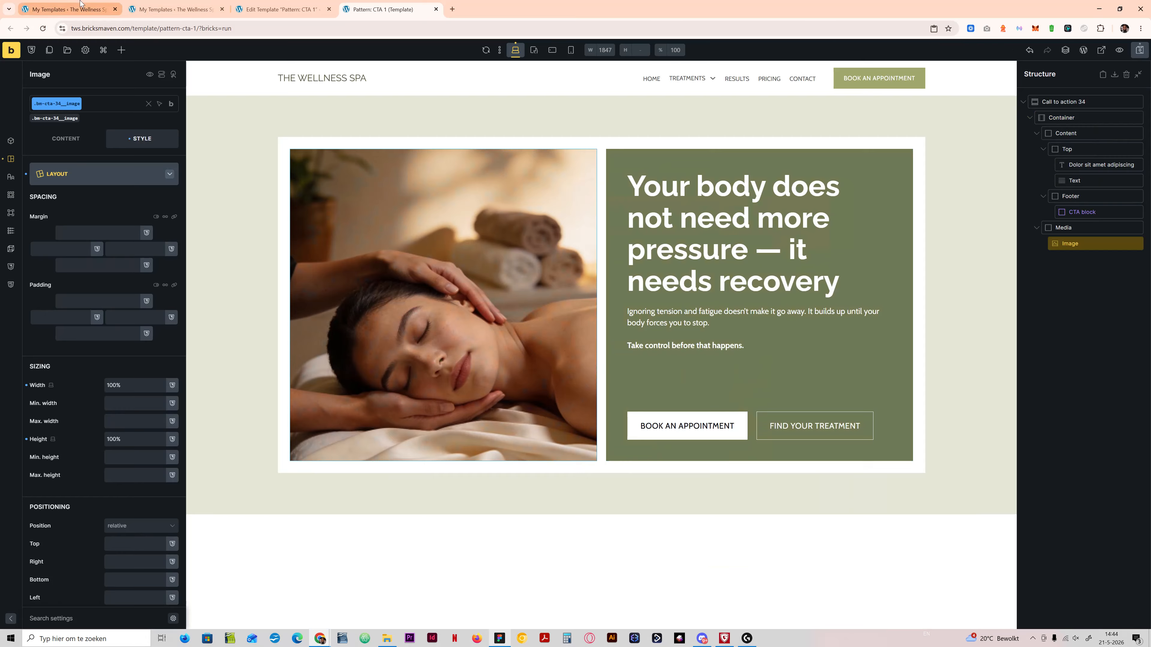
Step: Create a folder named CTA in the WordPress media library and open it
{"action": "left_click", "coordinate": [68, 9]}
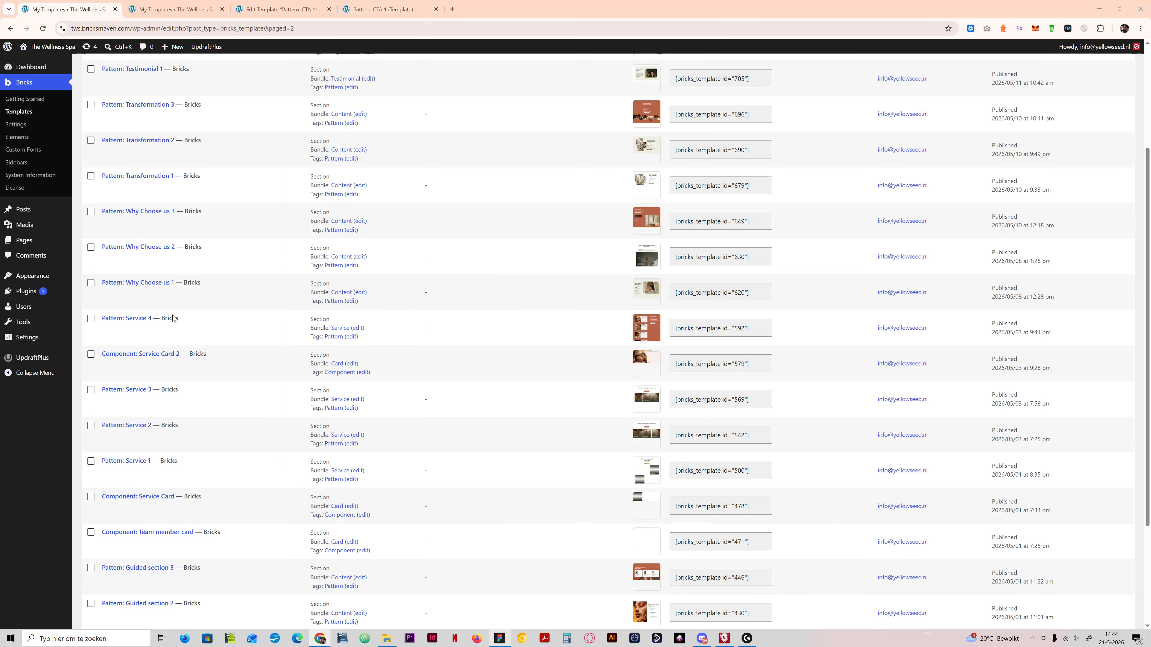
{"action": "left_click", "coordinate": [36, 230]}
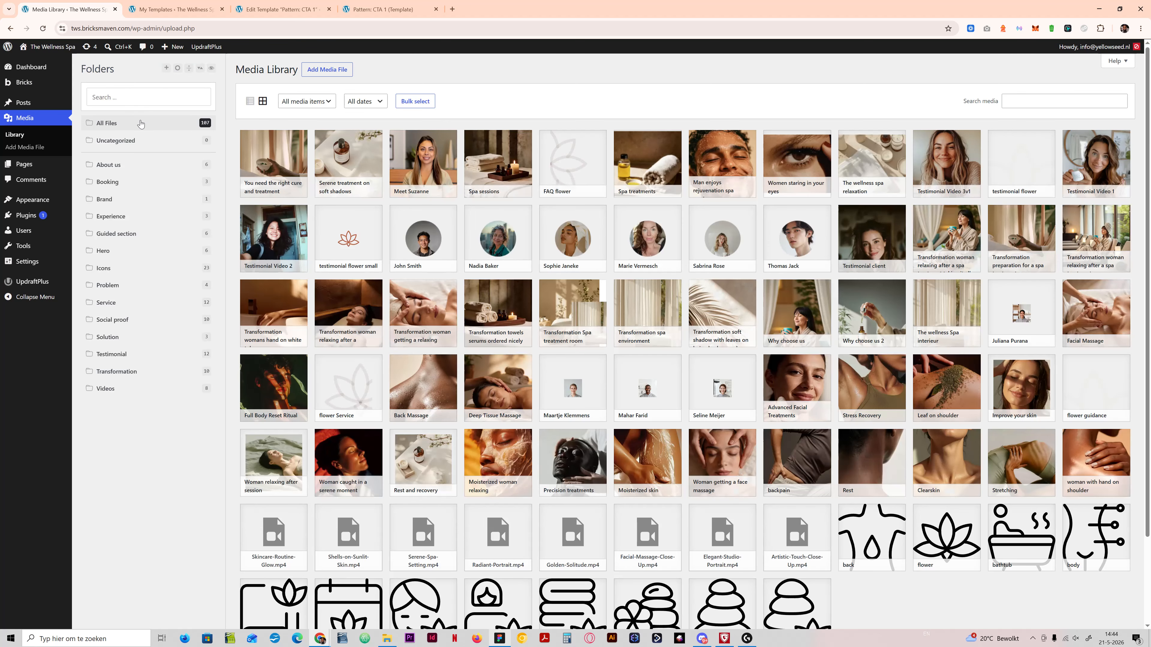
{"action": "left_click", "coordinate": [167, 68]}
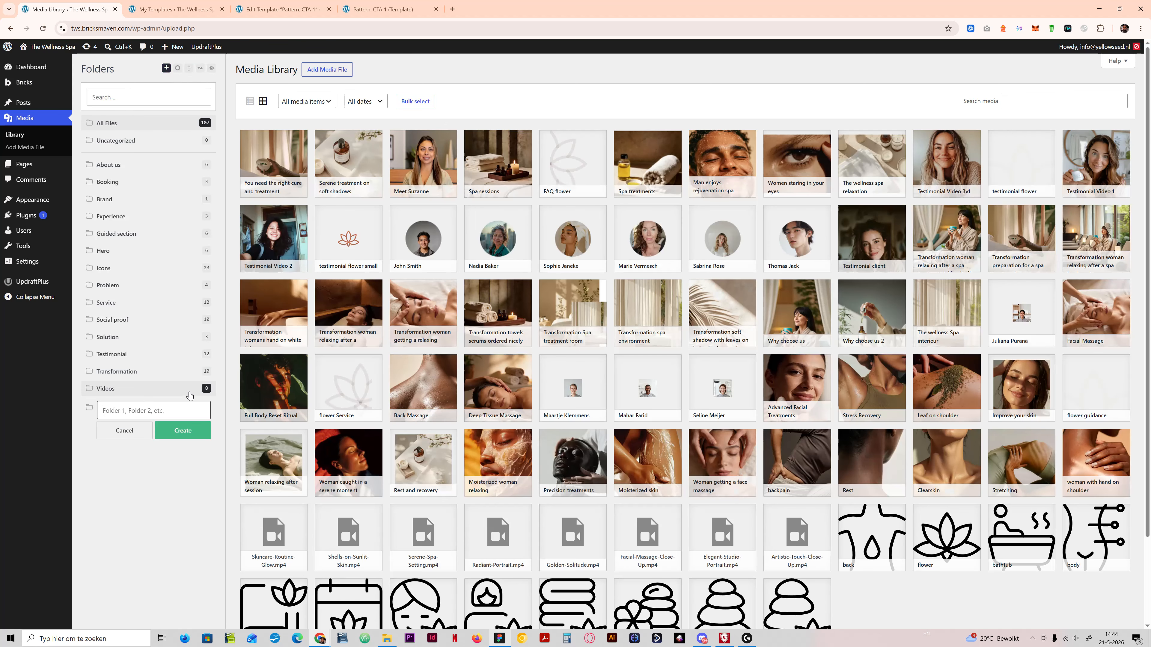
{"action": "type", "text": "CTA"}
{"action": "key", "text": "Return"}
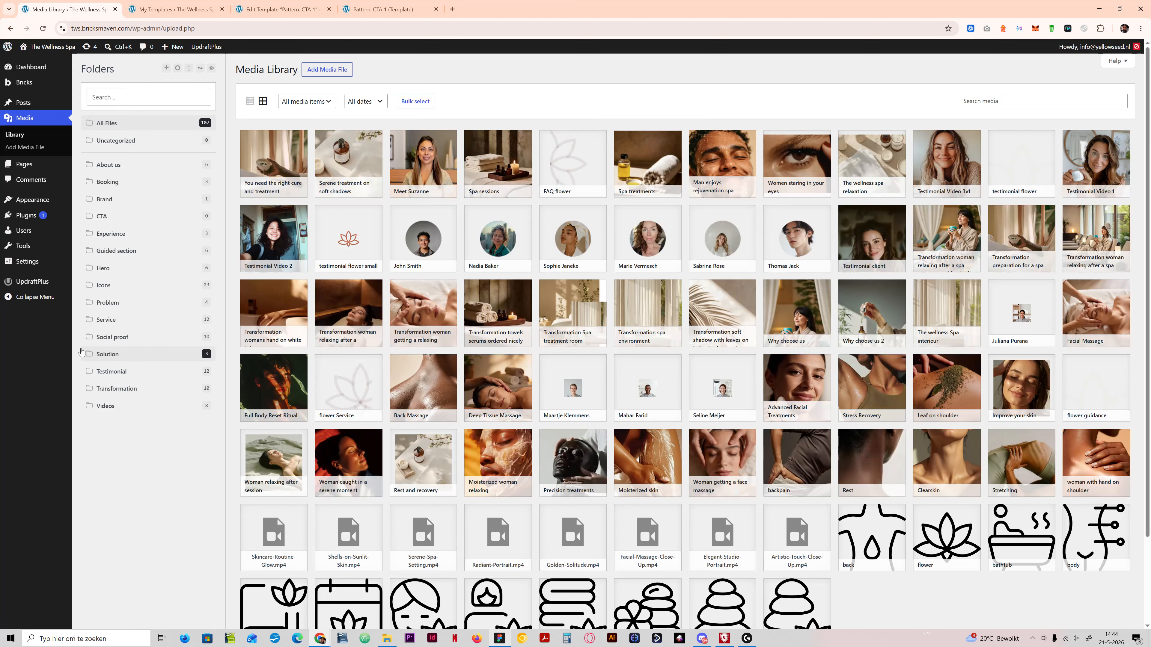
{"action": "left_click", "coordinate": [114, 221]}
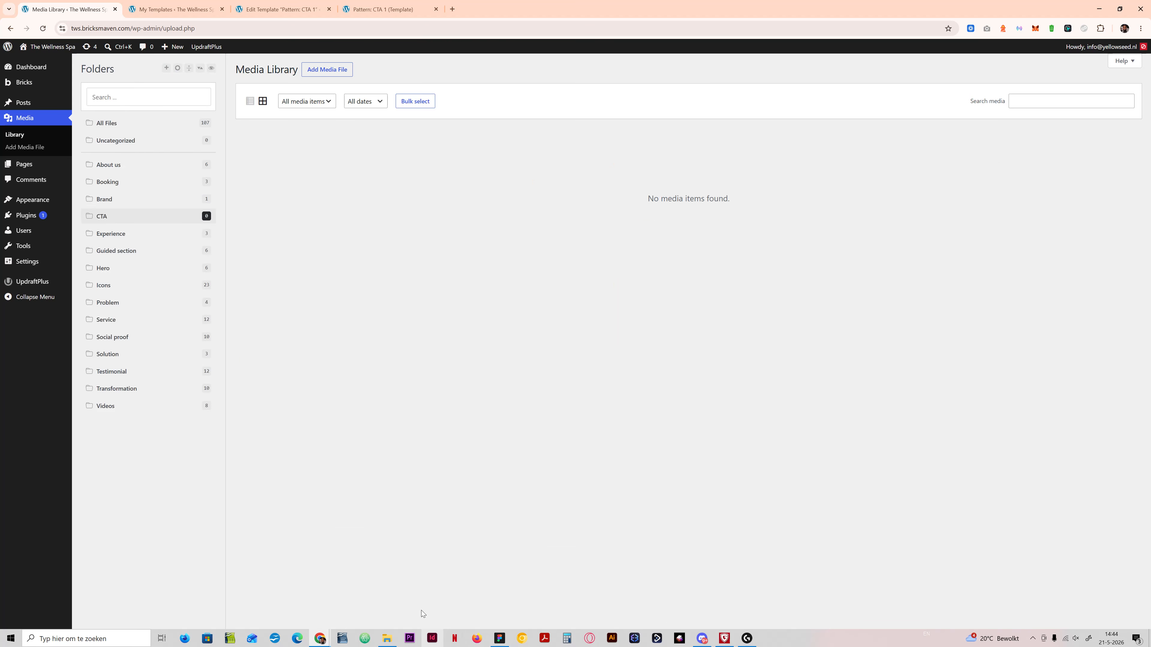
Step: In File Explorer, rename the CTA flower SVG in the Website assets folder as cta-flower
{"action": "left_click", "coordinate": [387, 638]}
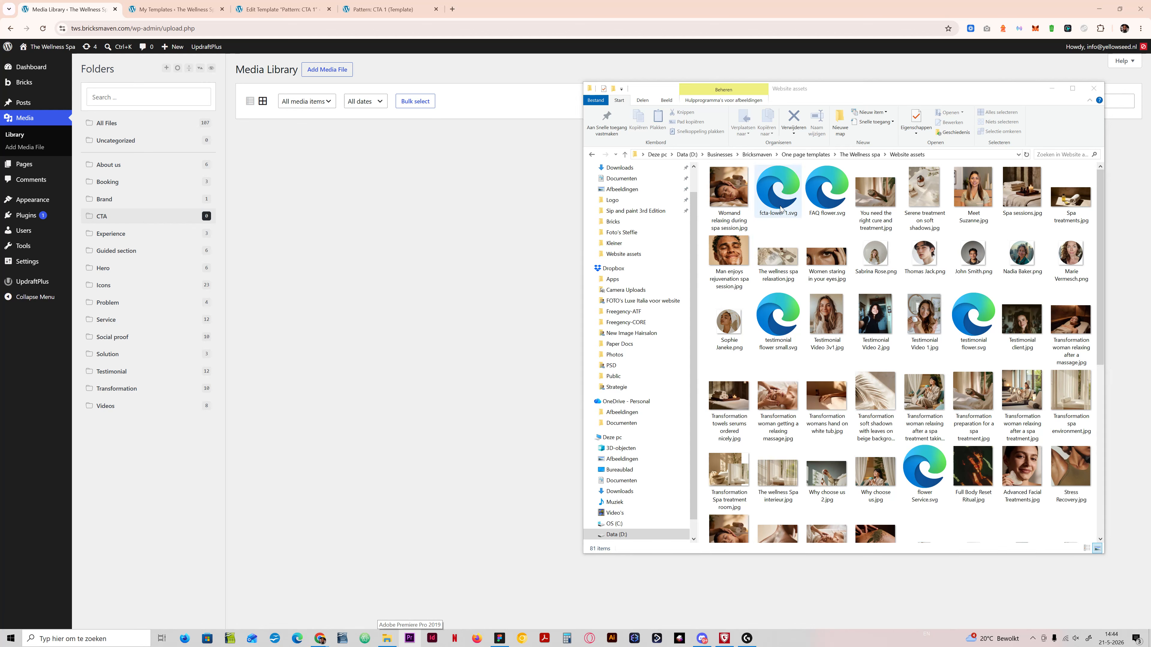
{"action": "left_click", "coordinate": [774, 218]}
{"action": "left_click", "coordinate": [772, 214]}
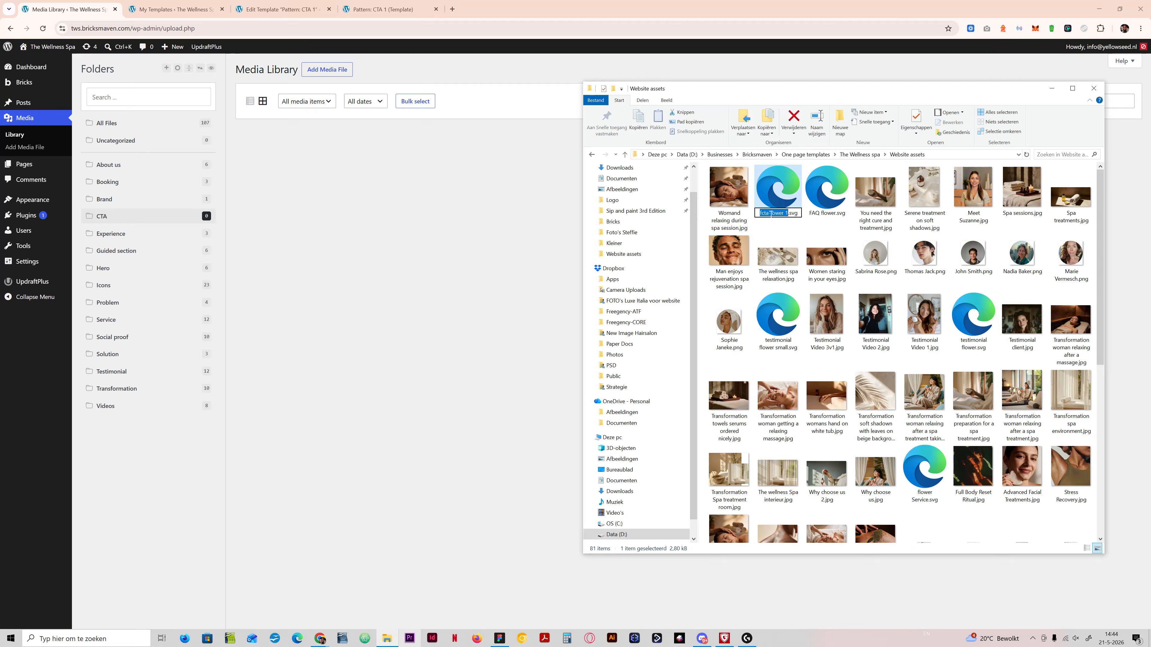
{"action": "type", "text": "cta-flow"}
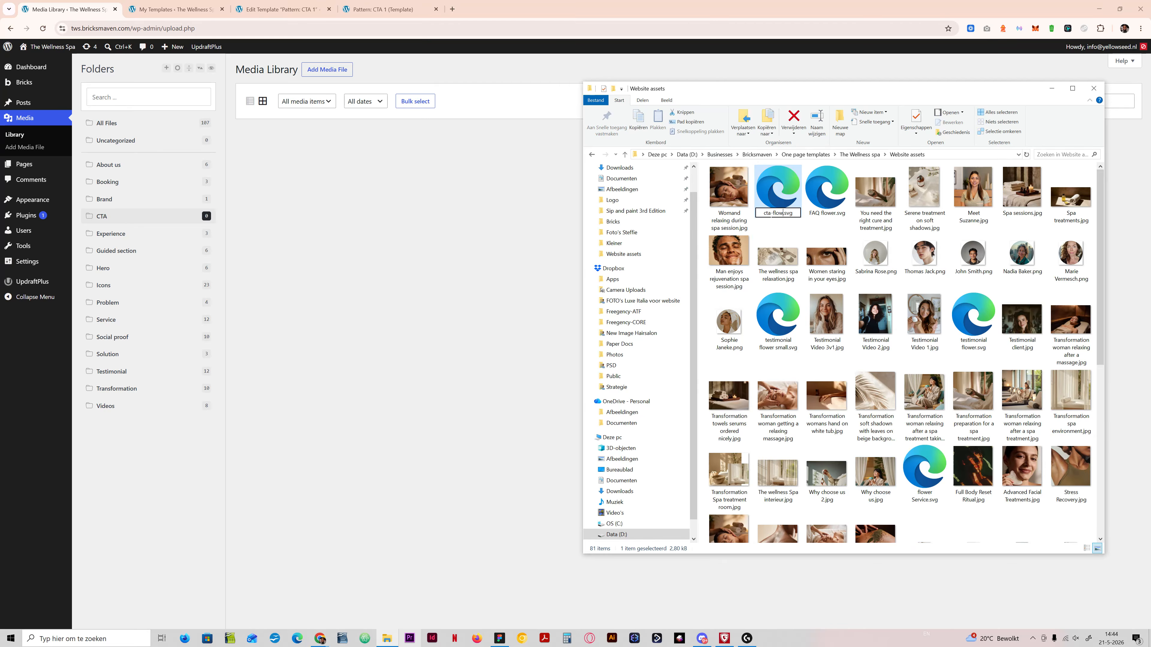
{"action": "type", "text": "er"}
{"action": "key", "text": "Return"}
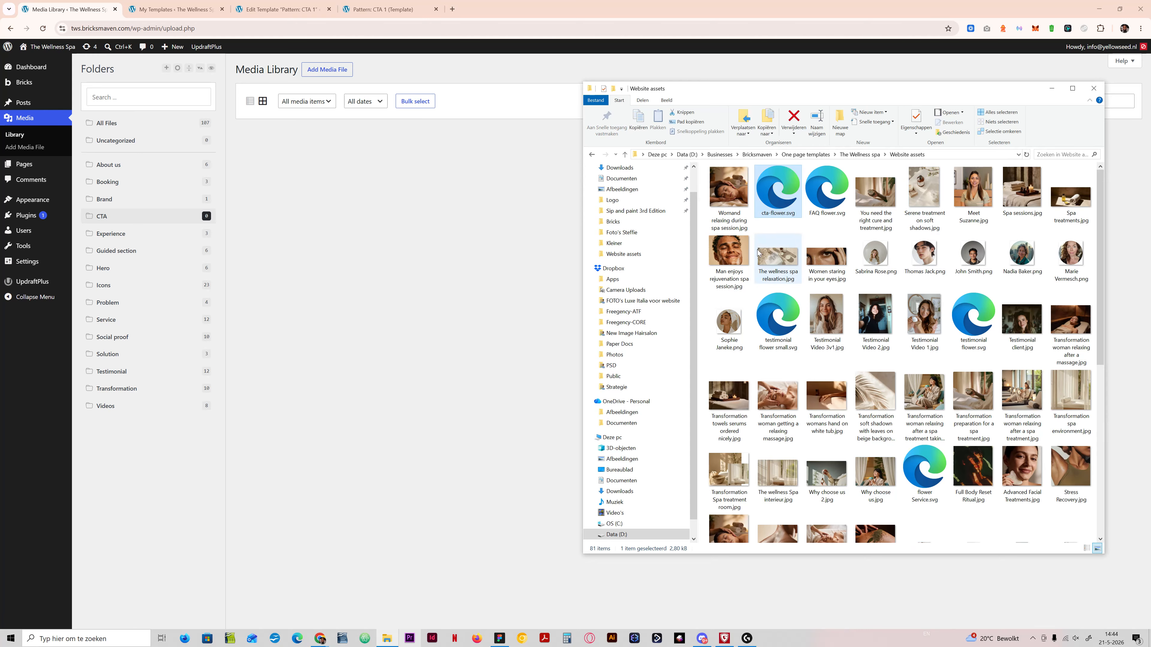
Step: Upload cta-flower.svg and Womand relaxing during spa session.jpg to the CTA media folder, and return to the Pattern: CTA 1 template in Bricks
{"action": "left_click", "coordinate": [729, 195], "text": "ctrl"}
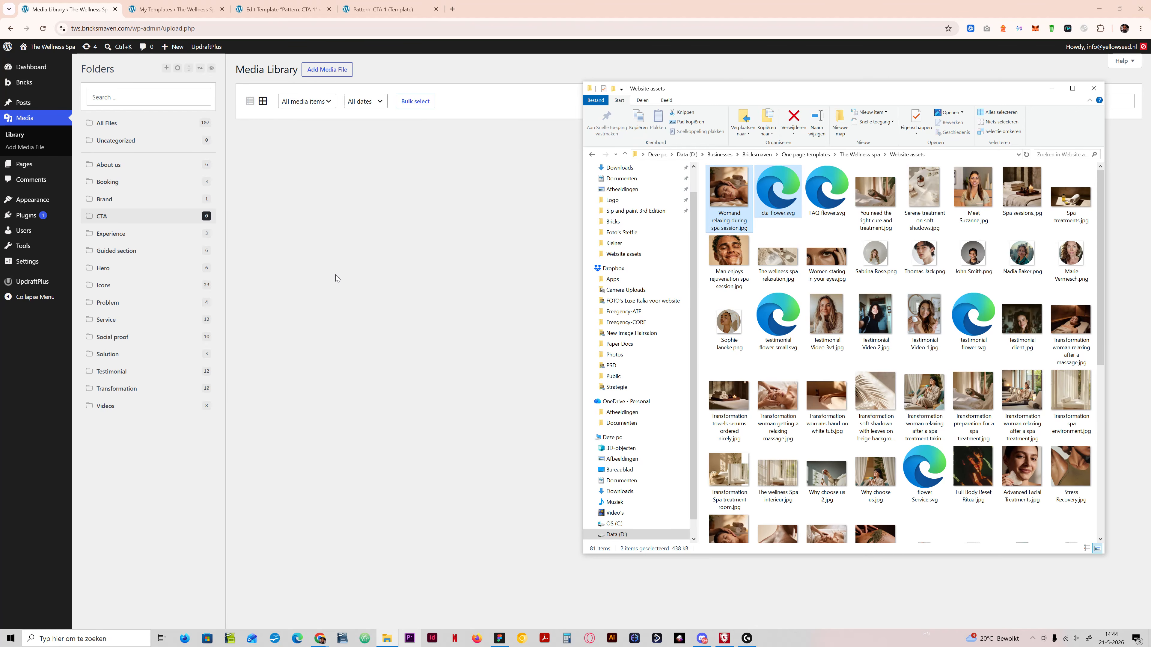
{"action": "left_click_drag", "start_coordinate": [723, 200], "coordinate": [373, 227]}
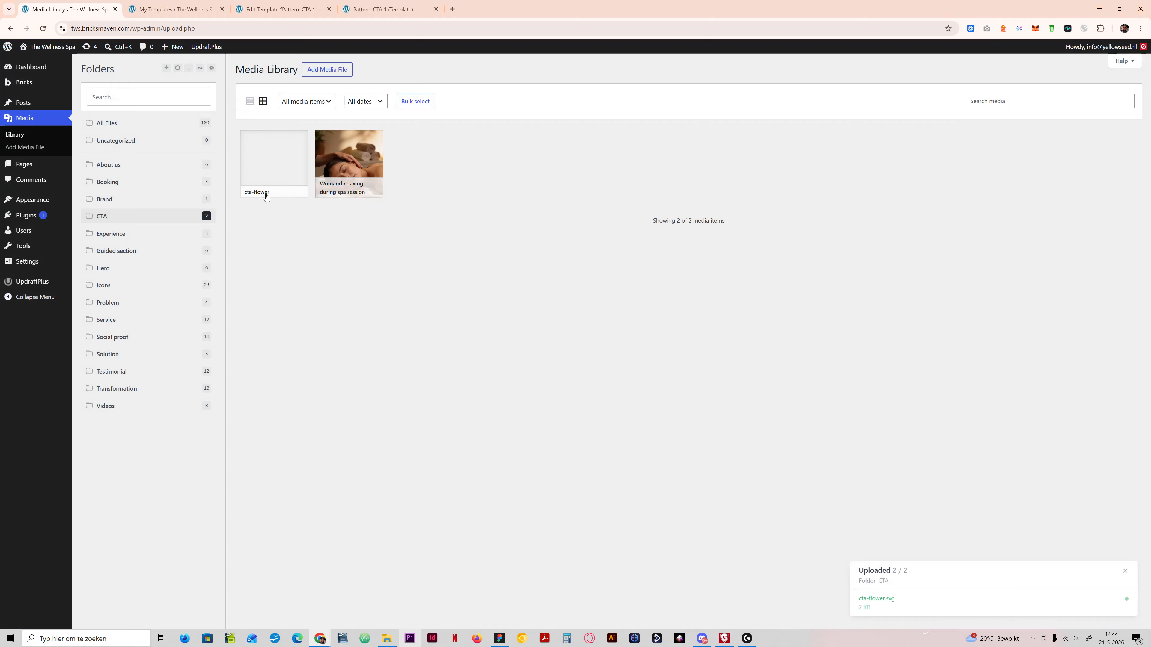
{"action": "left_click", "coordinate": [169, 10]}
{"action": "left_click", "coordinate": [280, 9]}
{"action": "left_click", "coordinate": [386, 9]}
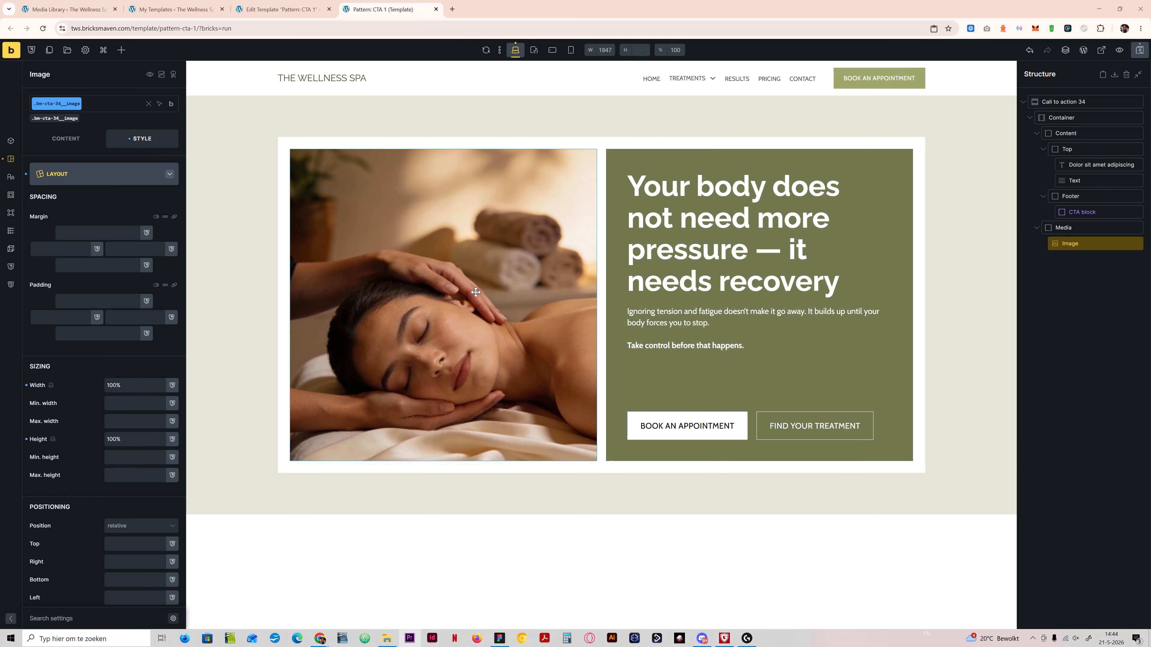
Step: Select the uploaded spa session picture for the Image element and correct "Womand" to "Woman" in its title
{"action": "left_click", "coordinate": [72, 150]}
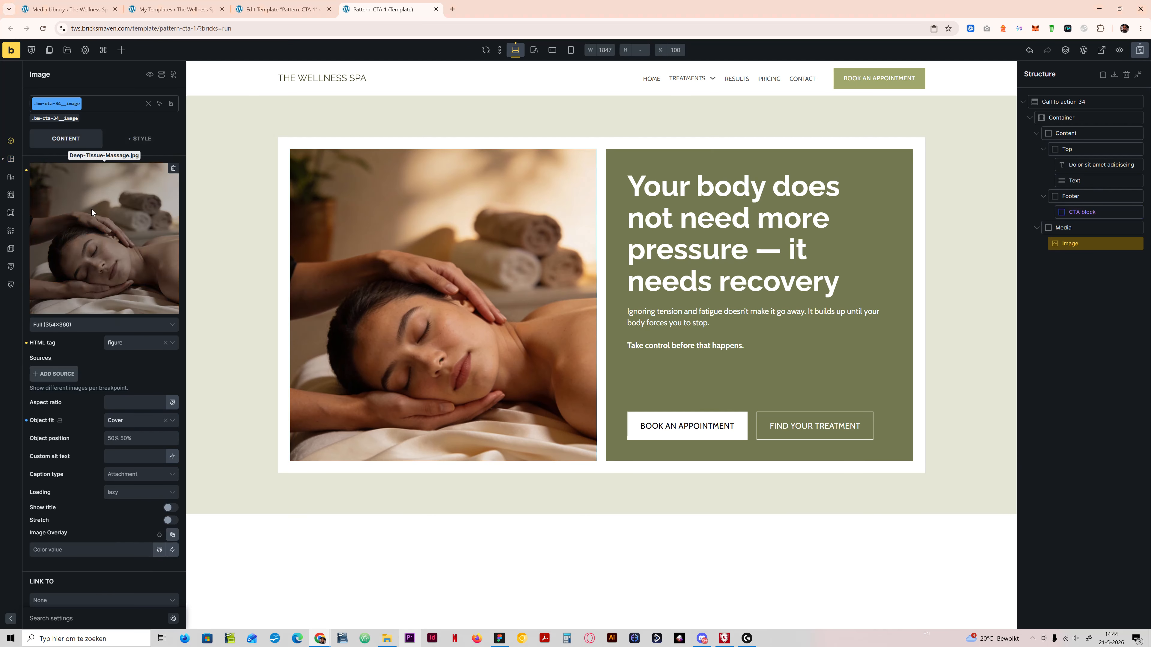
{"action": "left_click", "coordinate": [91, 208]}
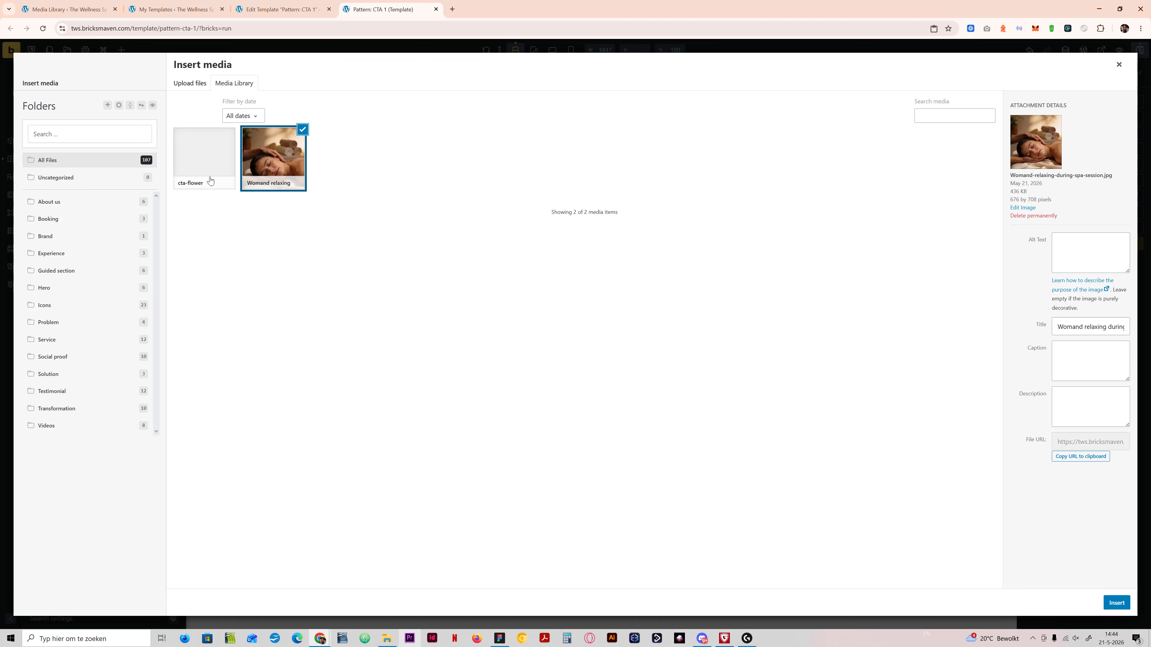
{"action": "left_click", "coordinate": [1082, 327]}
{"action": "key", "text": "ctrl+a"}
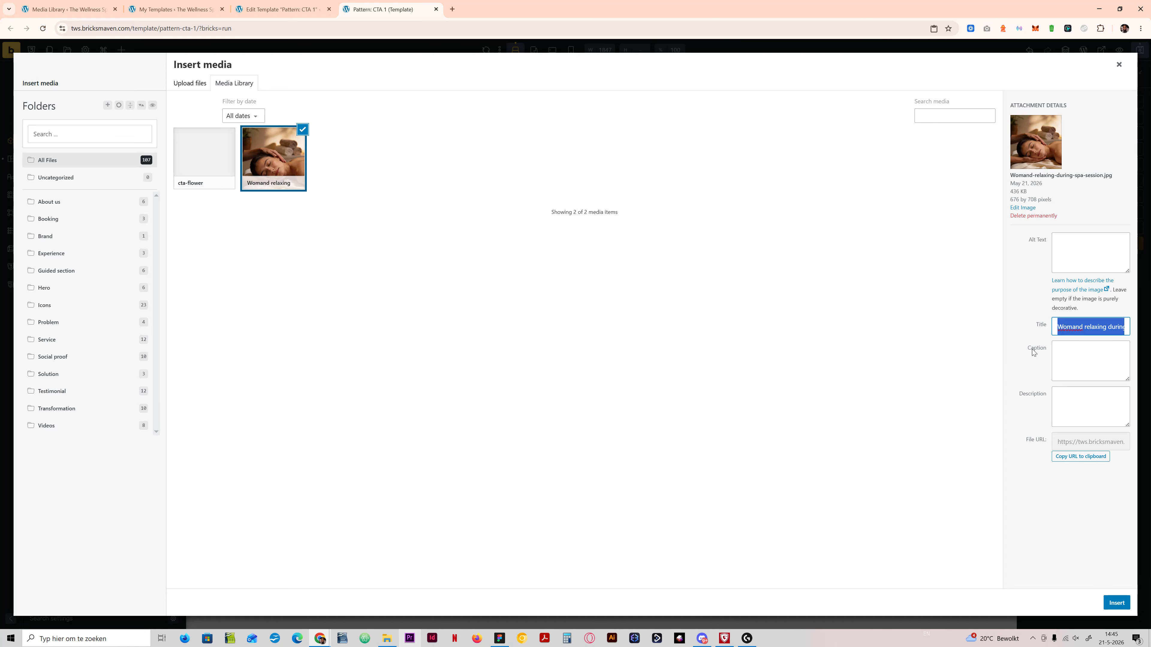
{"action": "left_click", "coordinate": [1085, 324]}
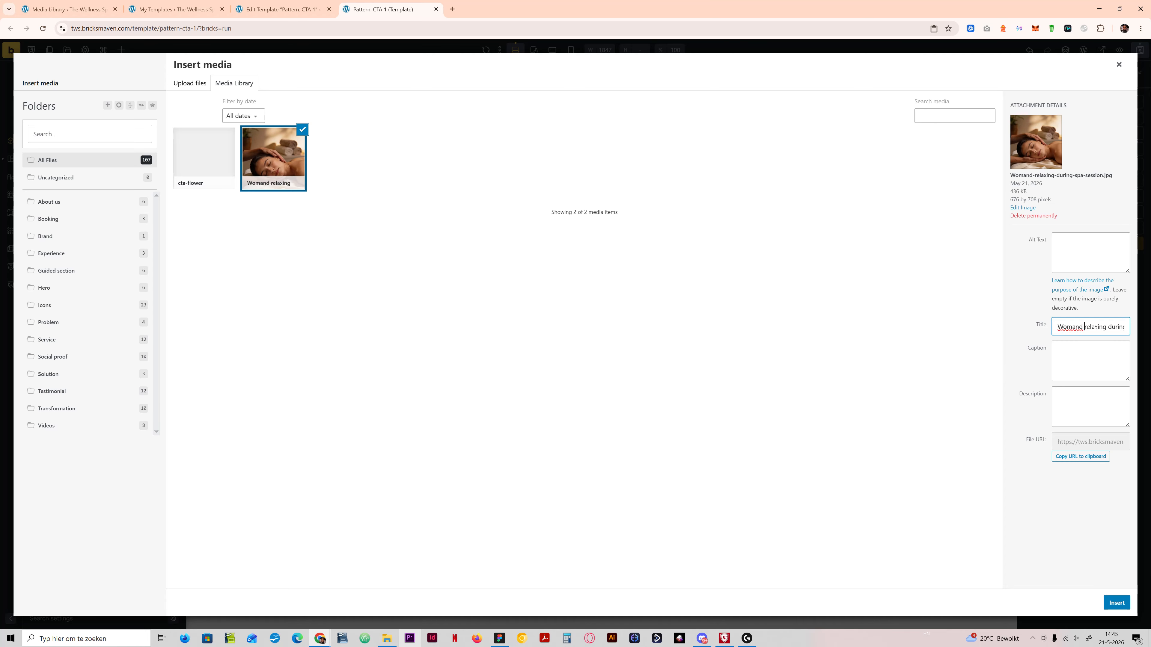
Step: Copy the corrected title into the picture's alt text and insert the picture into the Image element at Full (676×708) size
{"action": "key", "text": "ctrl+a"}
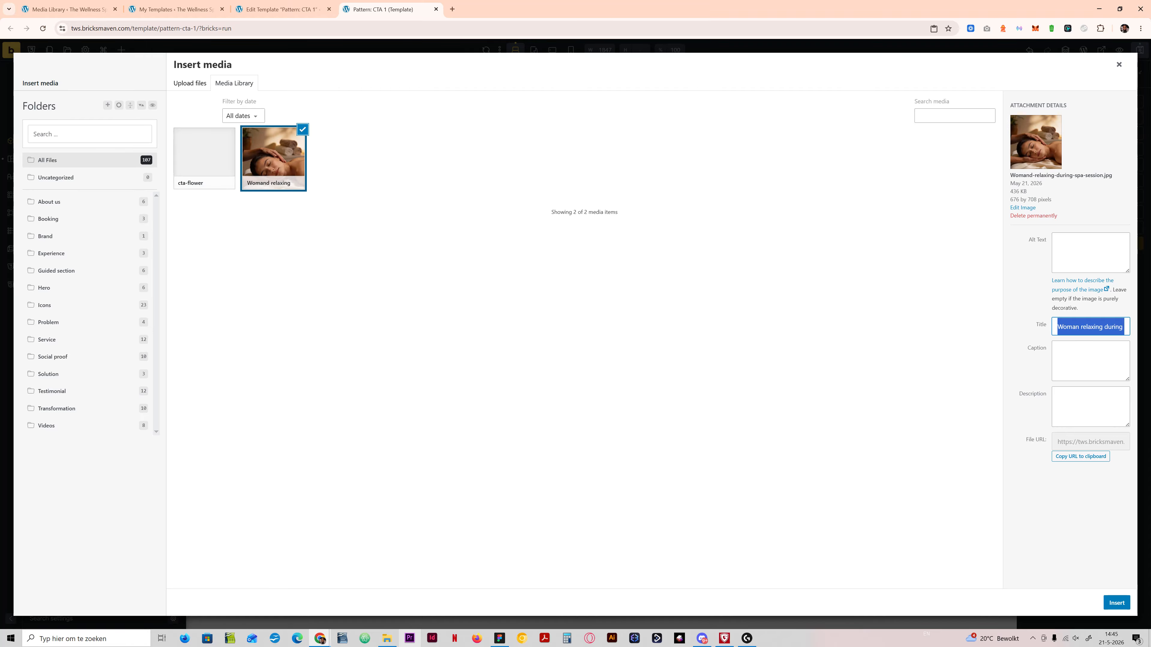
{"action": "key", "text": "ctrl+c"}
{"action": "left_click", "coordinate": [1090, 252]}
{"action": "key", "text": "ctrl+v"}
{"action": "left_click", "coordinate": [1116, 603]}
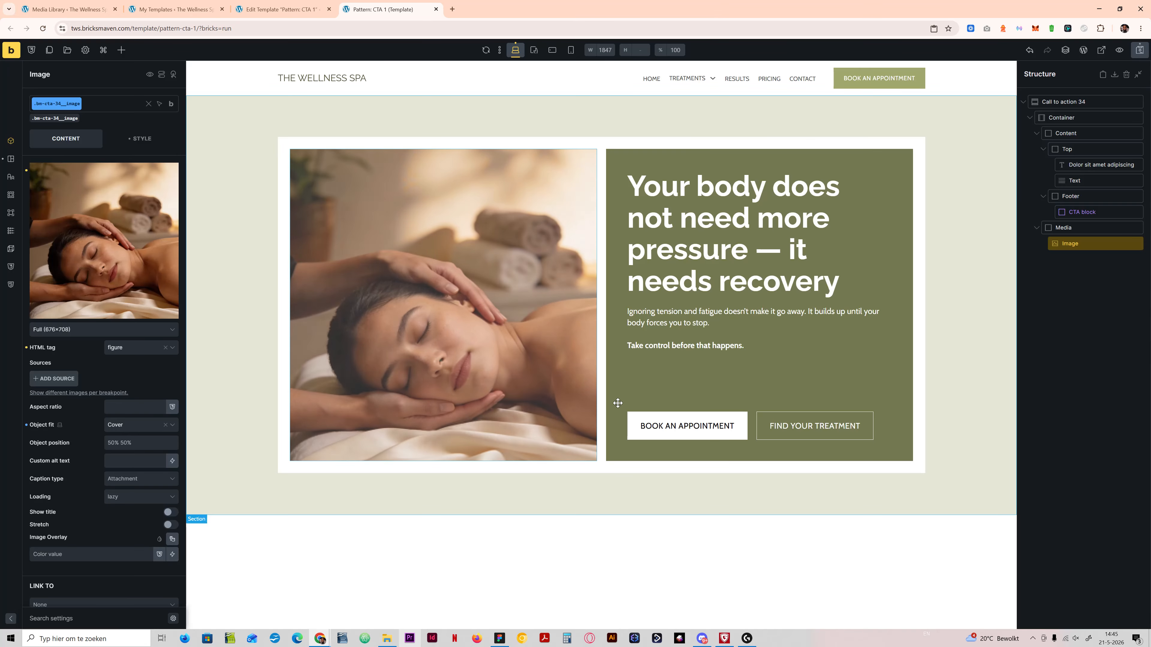
{"action": "left_click", "coordinate": [136, 335]}
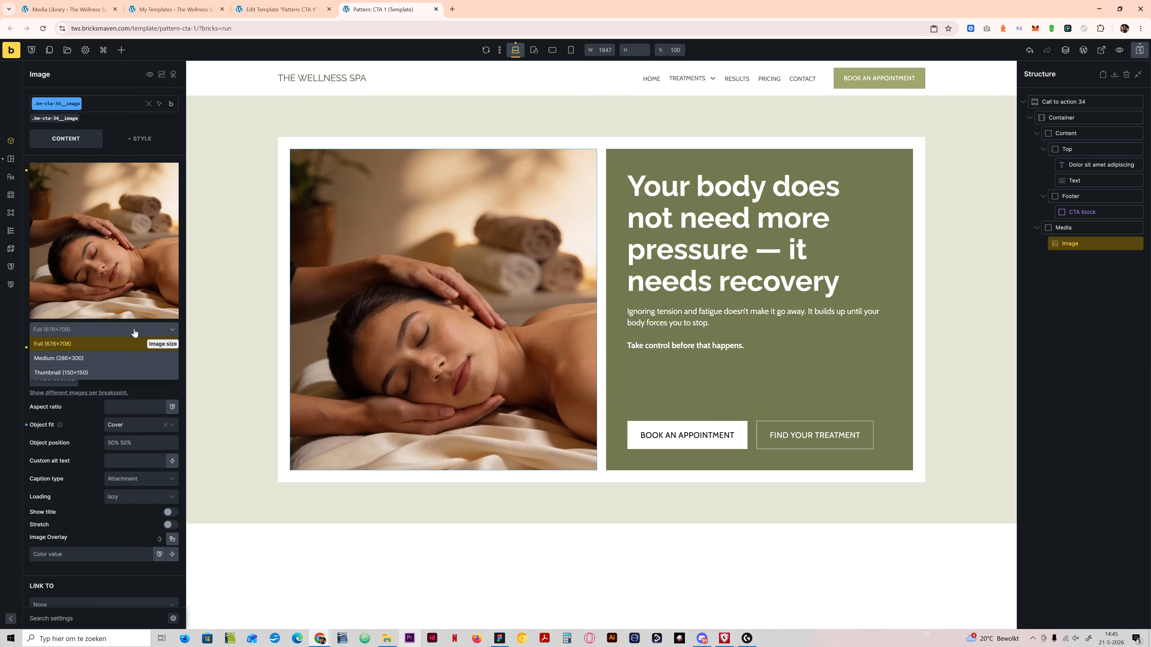
{"action": "left_click", "coordinate": [138, 359]}
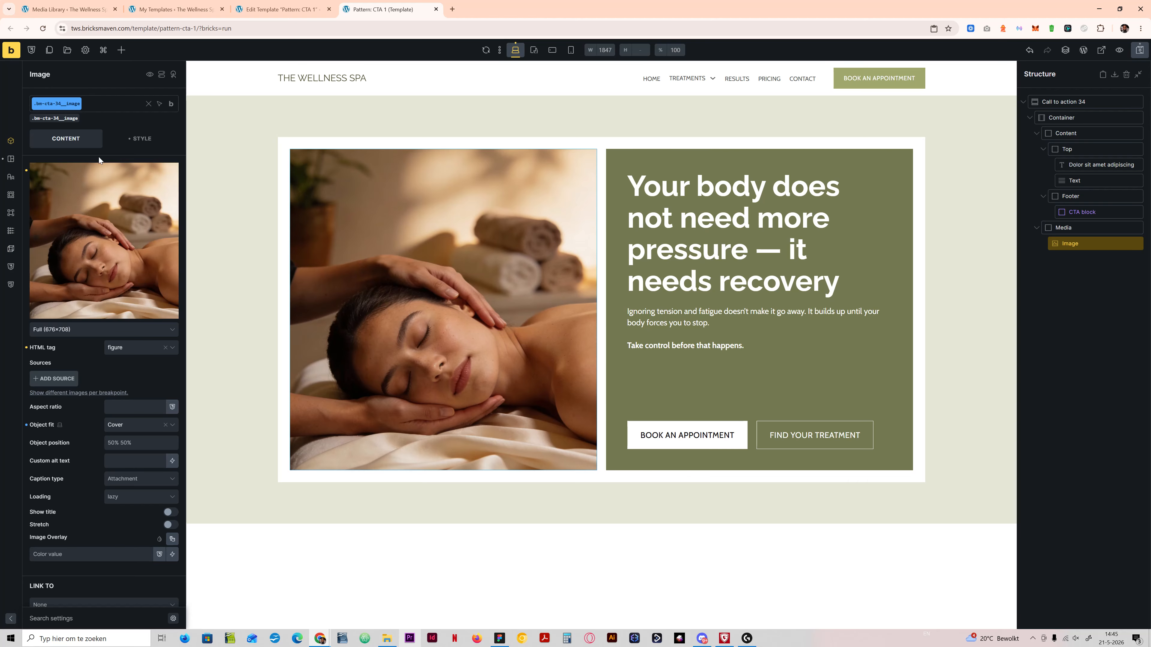
Step: Start a gradient on the Image element's bm-cta-34__image class and apply it as an Overlay
{"action": "left_click", "coordinate": [130, 137]}
{"action": "left_click", "coordinate": [93, 178]}
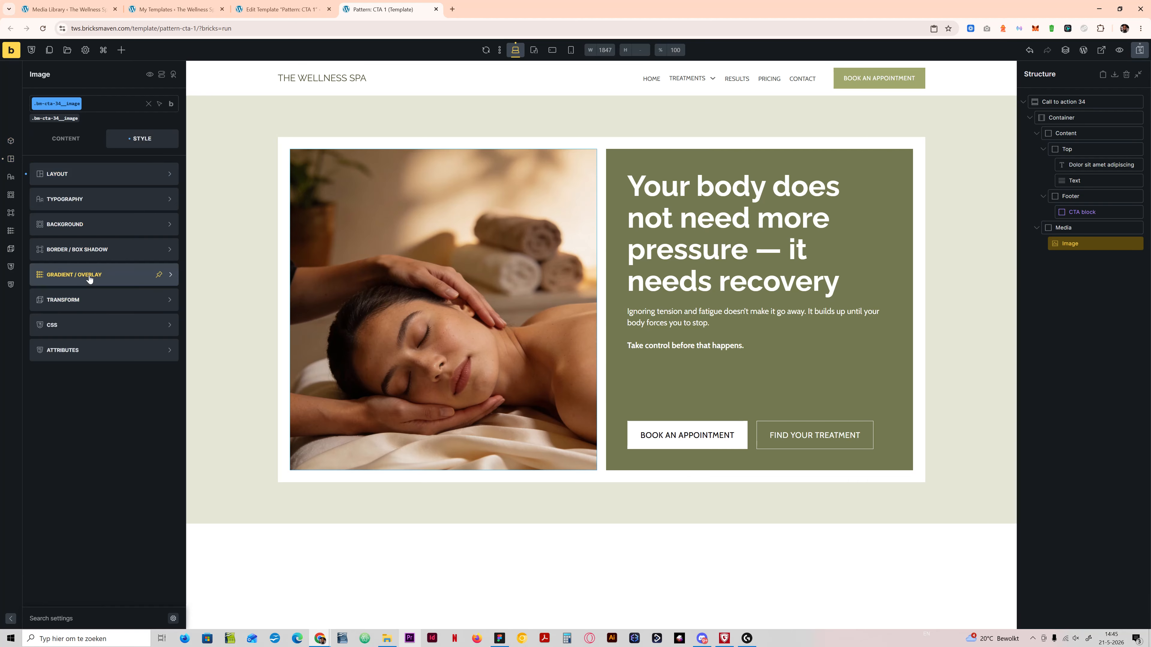
{"action": "left_click", "coordinate": [81, 275]}
{"action": "left_click", "coordinate": [138, 200]}
{"action": "left_click", "coordinate": [131, 229]}
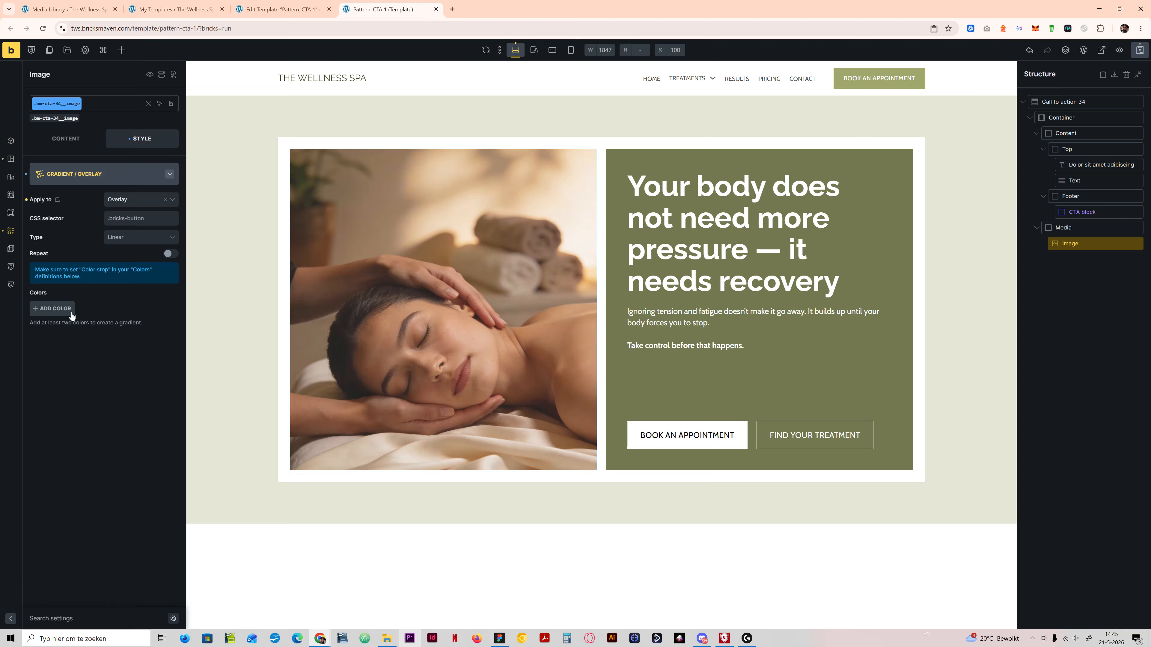
Step: Add two colors to the overlay gradient and set the first one to transparent
{"action": "left_click", "coordinate": [71, 312]}
{"action": "left_click", "coordinate": [67, 309]}
{"action": "left_click", "coordinate": [72, 319]}
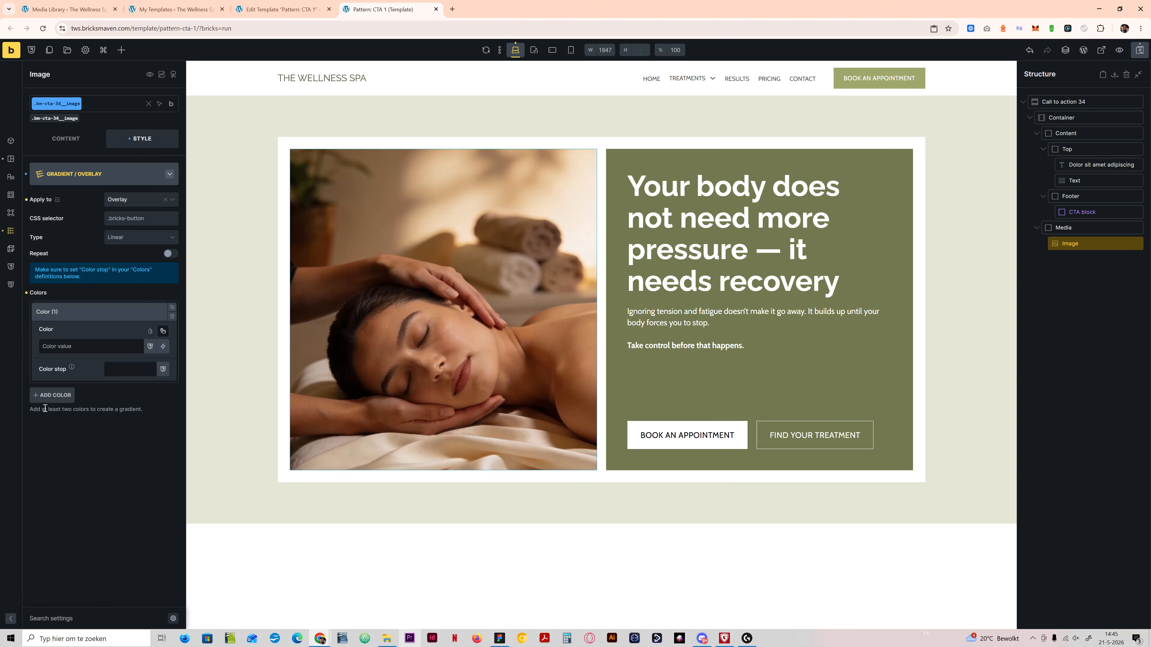
{"action": "left_click", "coordinate": [48, 395]}
{"action": "left_click", "coordinate": [88, 345]}
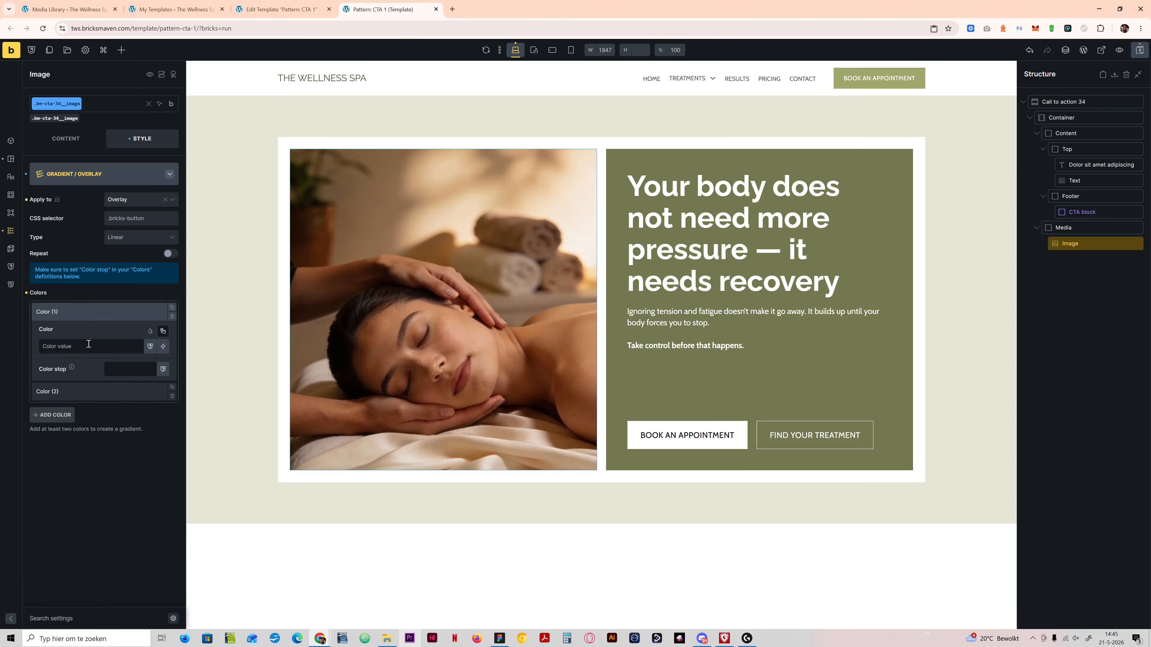
{"action": "type", "text": "transparent"}
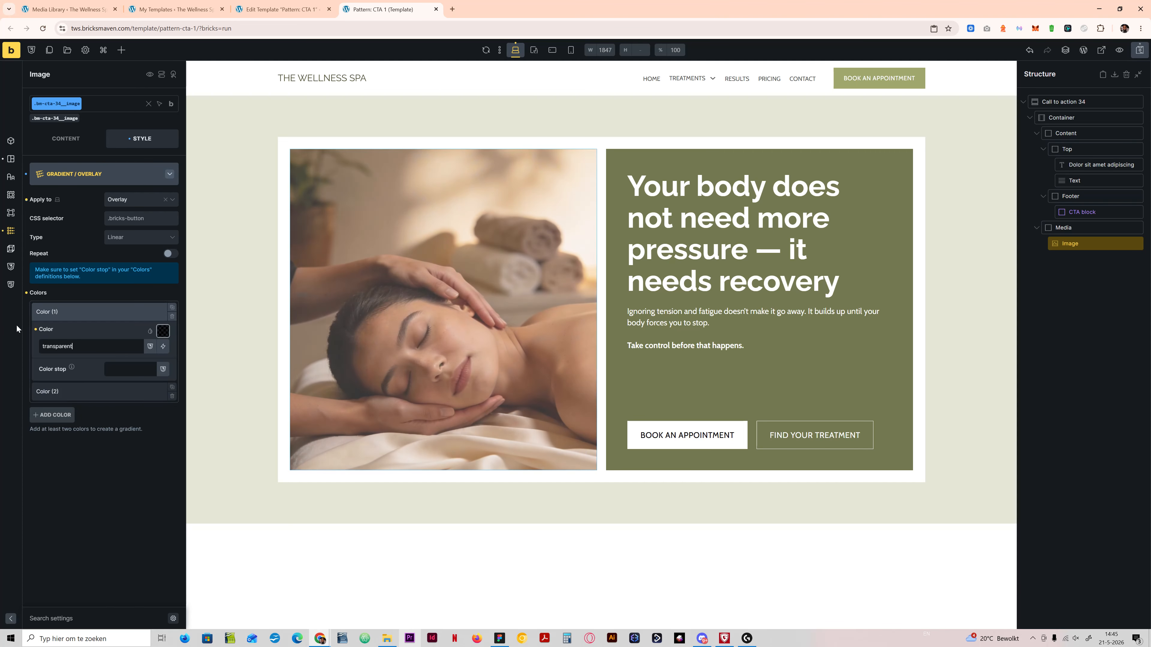
Step: Set the overlay gradient's second color to var(--primary-d-7) and save the template
{"action": "left_click", "coordinate": [68, 312]}
{"action": "left_click", "coordinate": [112, 333]}
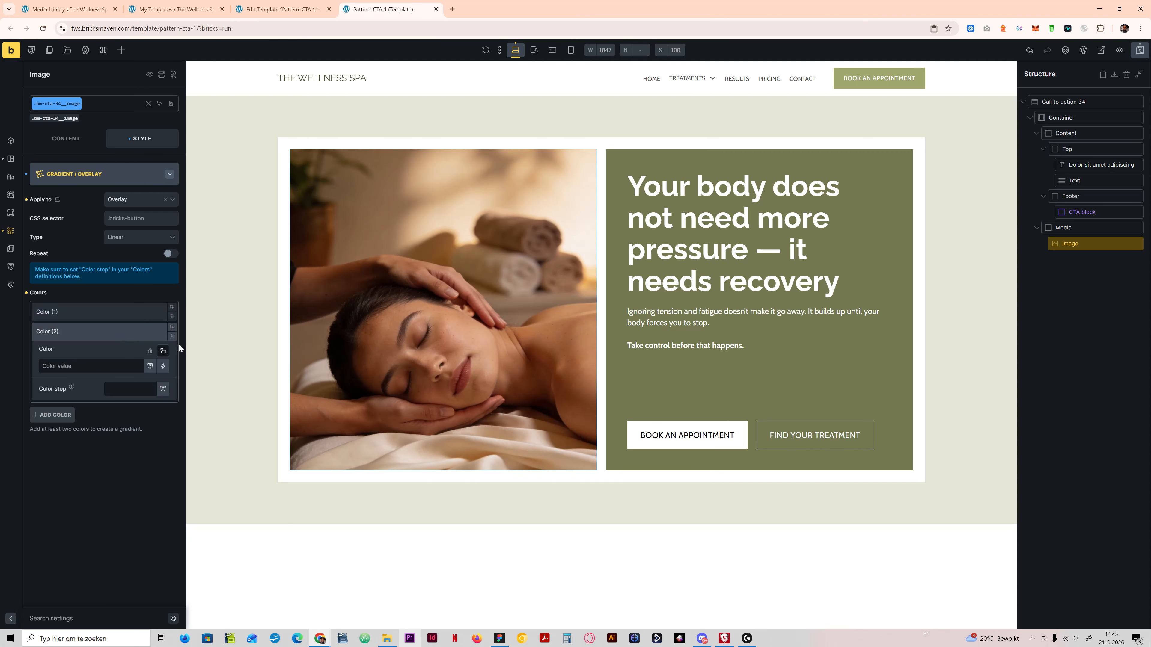
{"action": "left_click", "coordinate": [162, 352]}
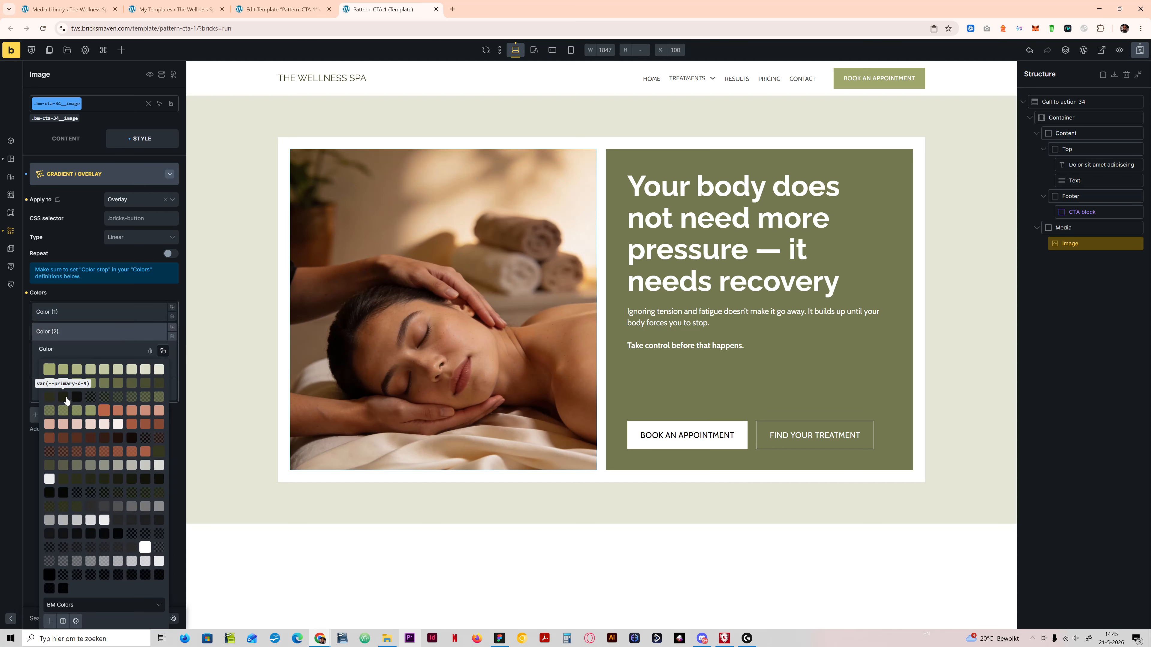
{"action": "left_click", "coordinate": [76, 397]}
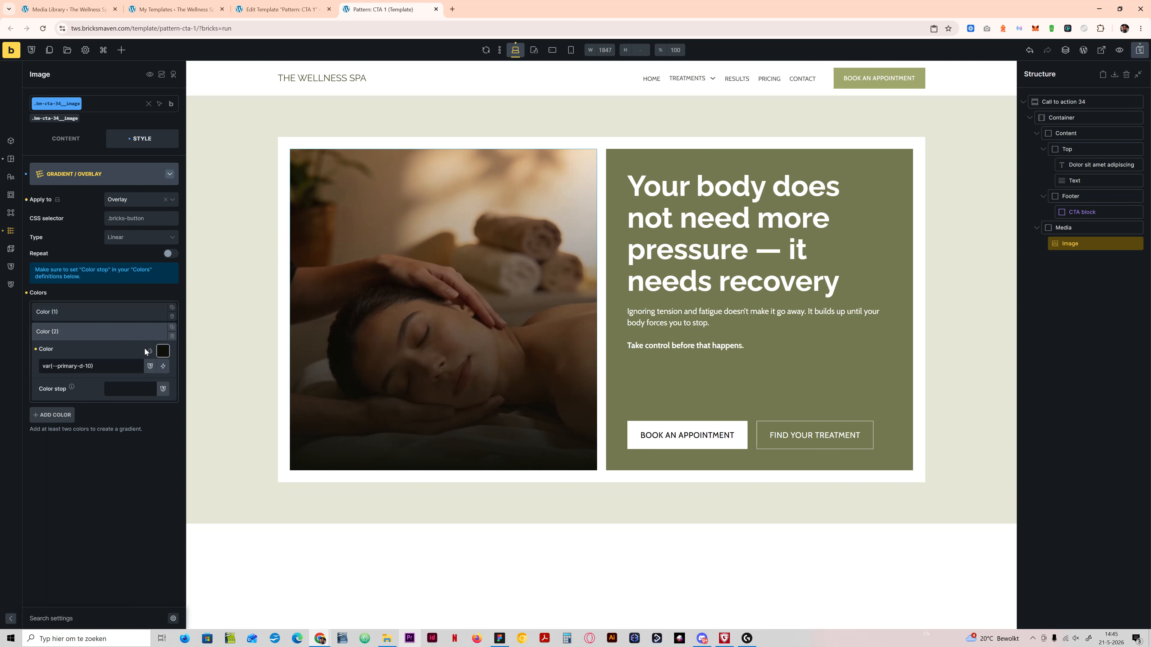
{"action": "left_click", "coordinate": [163, 350]}
{"action": "left_click", "coordinate": [159, 388]}
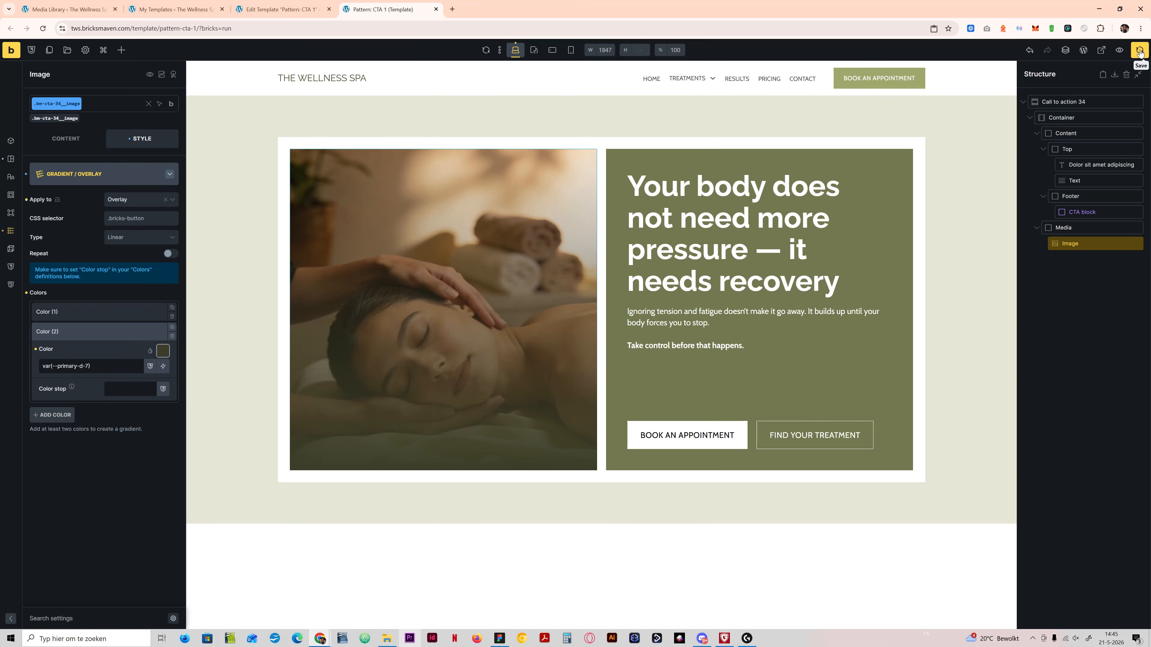
{"action": "left_click", "coordinate": [1132, 56]}
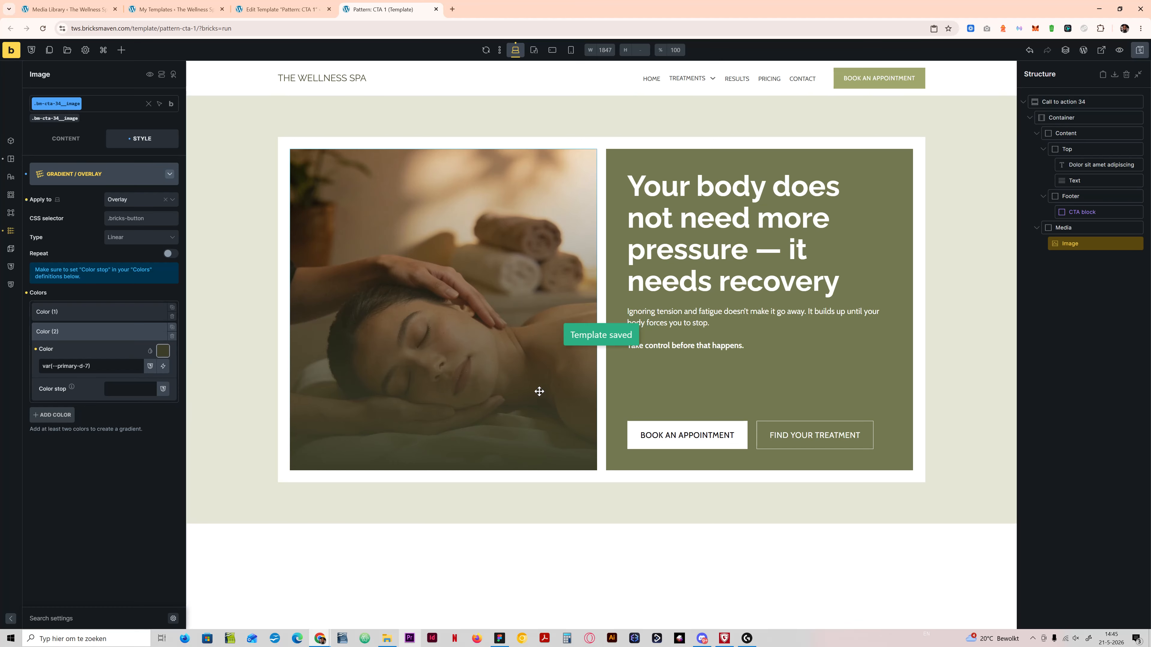
Step: Check the call-to-action section in the Figma design, return to Bricks and add an SVG element inside the Content block
{"action": "left_click", "coordinate": [499, 640]}
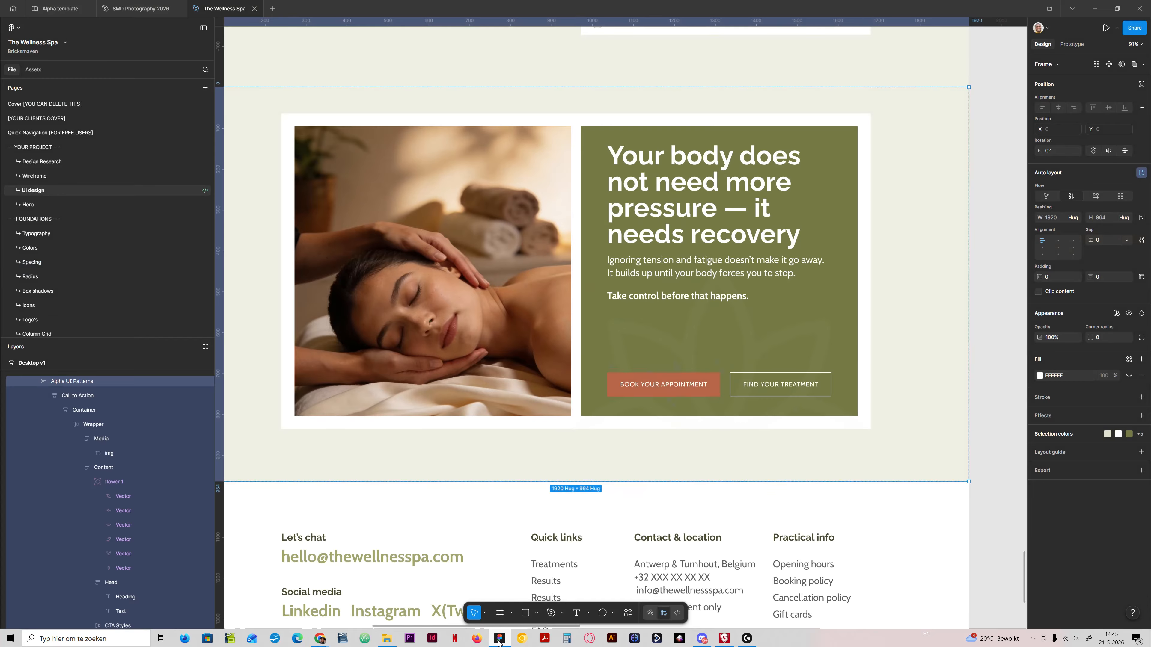
{"action": "left_click", "coordinate": [499, 640]}
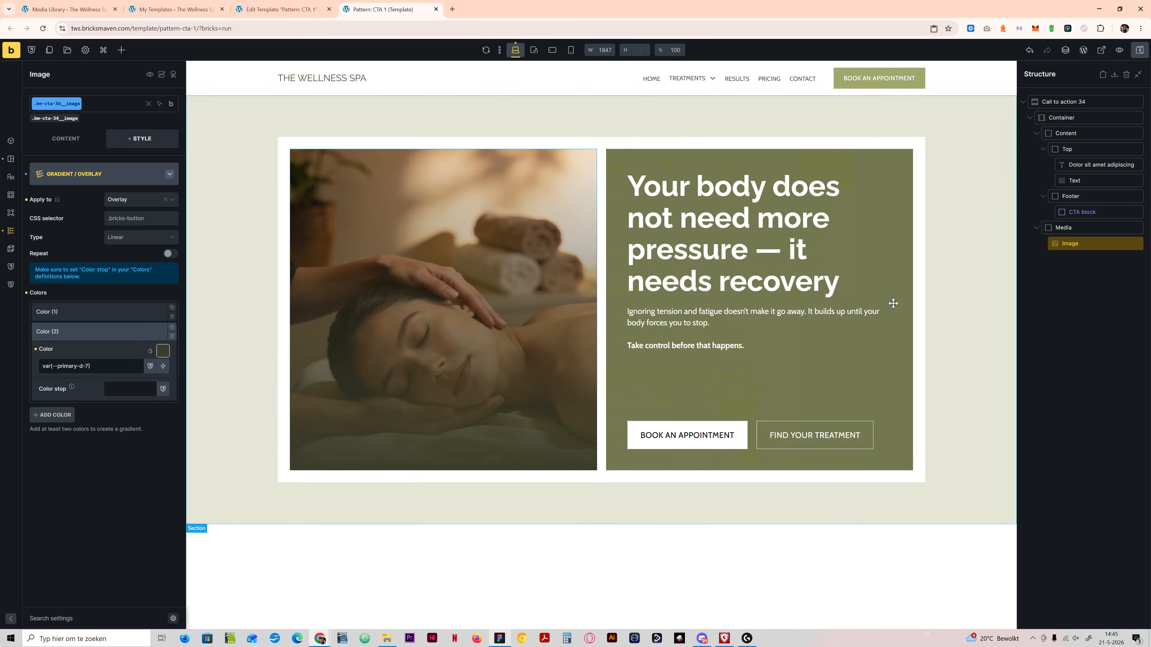
{"action": "left_click", "coordinate": [1042, 149]}
{"action": "left_click", "coordinate": [1055, 117]}
{"action": "left_click", "coordinate": [1035, 133]}
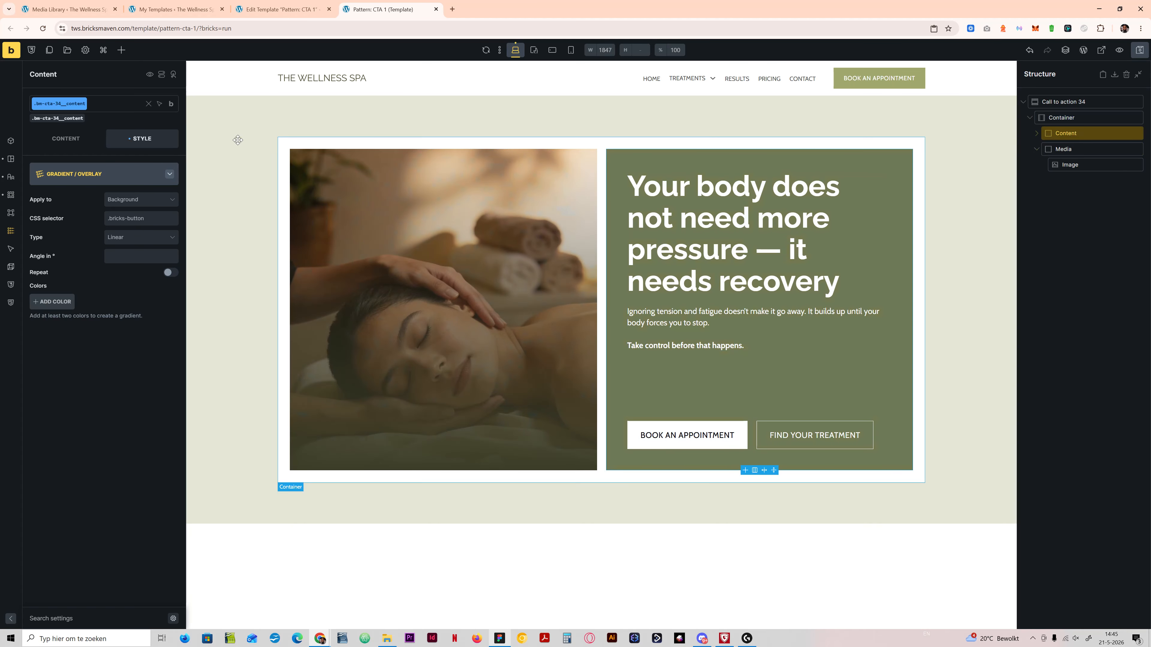
{"action": "left_click", "coordinate": [123, 51]}
{"action": "type", "text": "svg"}
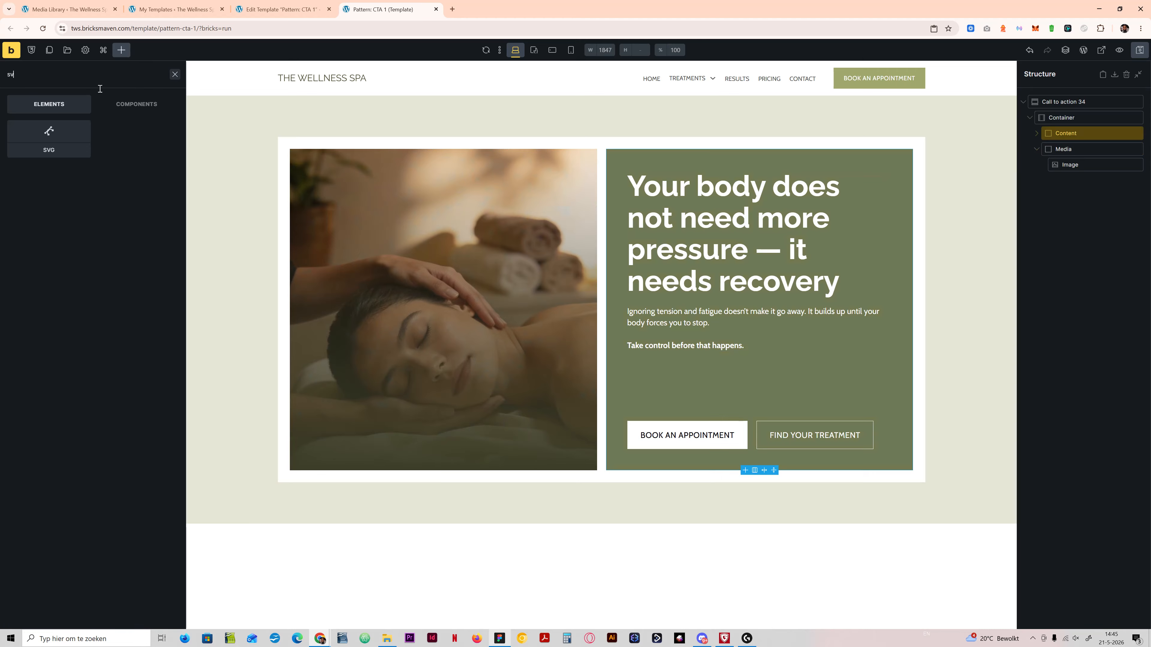
{"action": "left_click_drag", "start_coordinate": [48, 136], "coordinate": [1035, 136]}
{"action": "left_click", "coordinate": [1035, 135]}
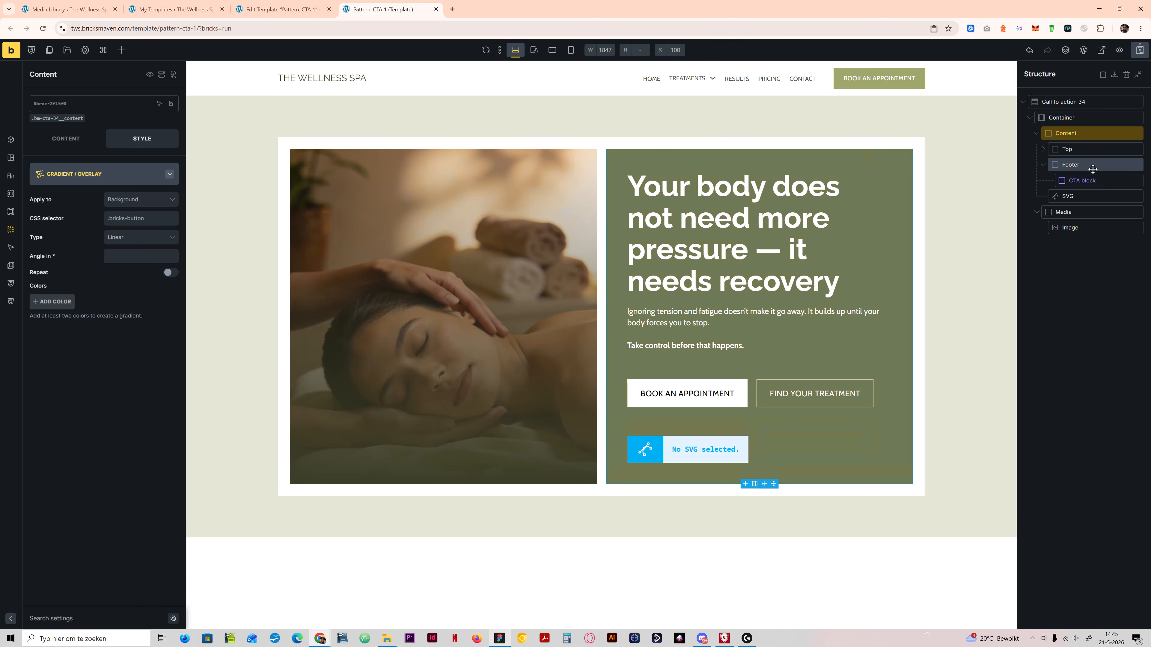
Step: Rename the new SVG element as "Background flower"
{"action": "double_click", "coordinate": [1079, 195]}
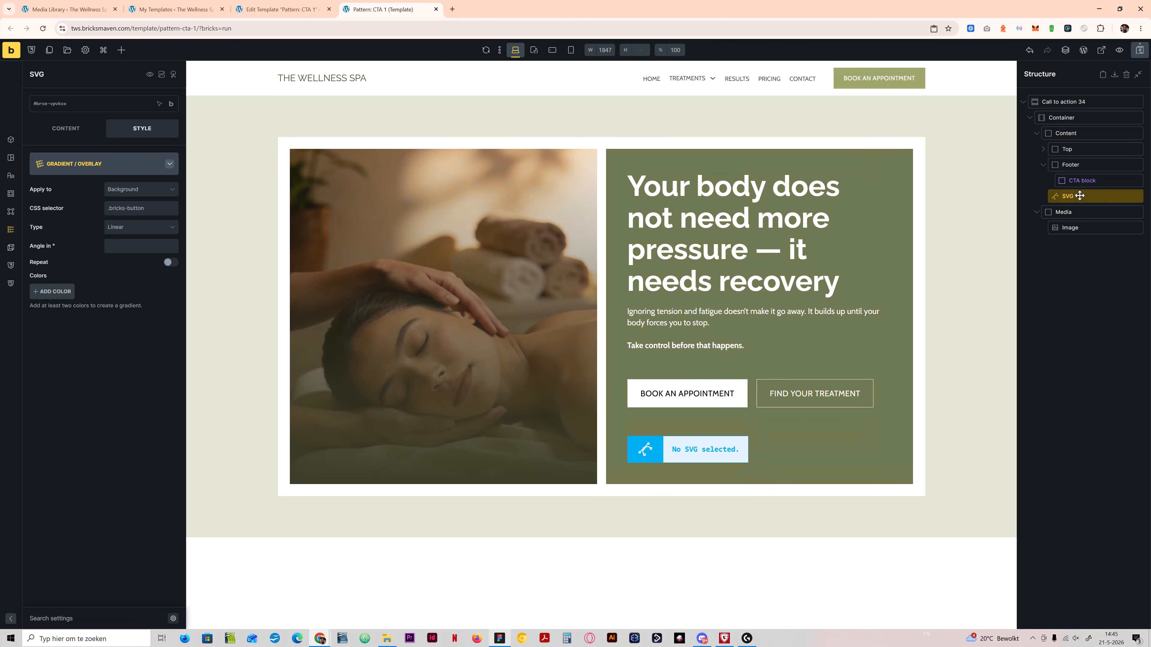
{"action": "type", "text": "Bac"}
{"action": "type", "text": "und flower"}
{"action": "key", "text": "Delete"}
{"action": "key", "text": "Delete"}
{"action": "key", "text": "Delete"}
Step: Copy the Container's class name, bm-cta-34__container
{"action": "left_click", "coordinate": [1083, 117]}
{"action": "mouse_move", "coordinate": [171, 103]}
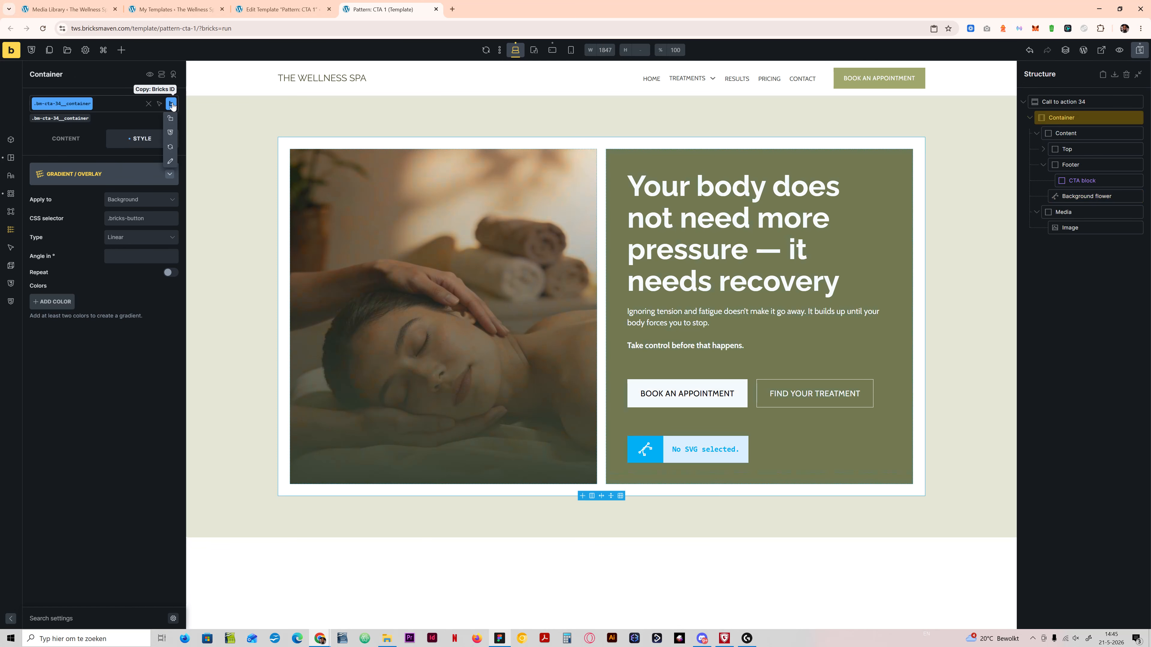
{"action": "left_click", "coordinate": [170, 163]}
{"action": "key", "text": "ctrl+c"}
Step: Give the Background flower element the new class bm-cta-34__background-flower, adapted from the copied class name
{"action": "left_click", "coordinate": [1087, 195]}
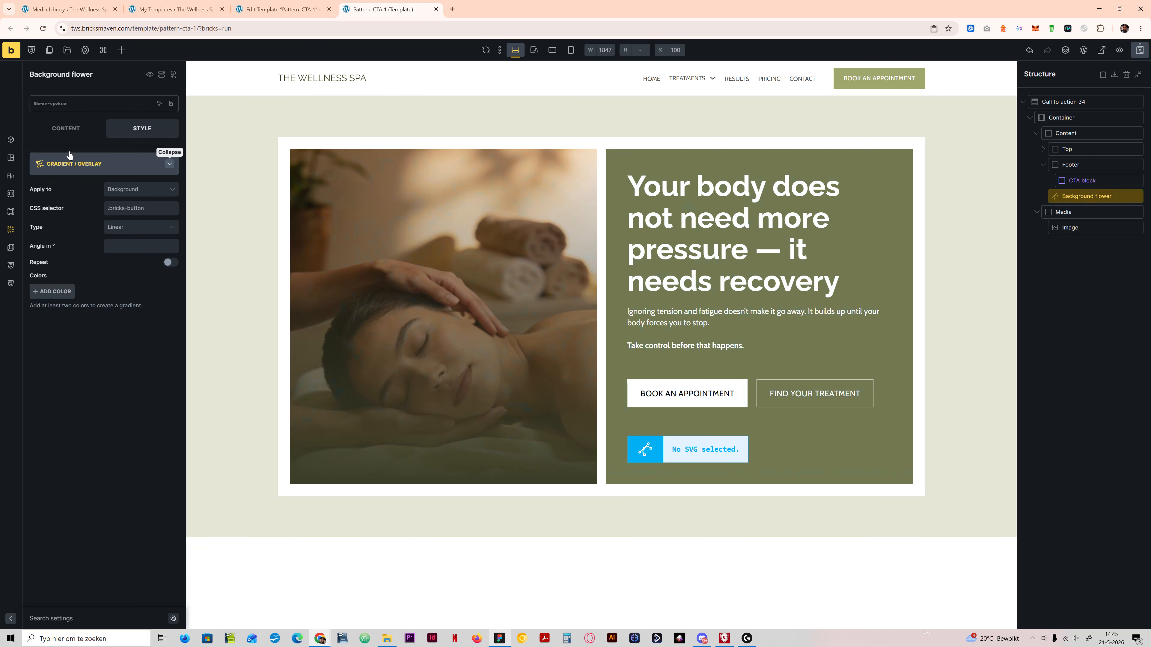
{"action": "left_click", "coordinate": [47, 108]}
{"action": "key", "text": "ctrl+v"}
{"action": "key", "text": "BackSpace"}
{"action": "key", "text": "BackSpace"}
{"action": "key", "text": "BackSpace"}
{"action": "key", "text": "BackSpace"}
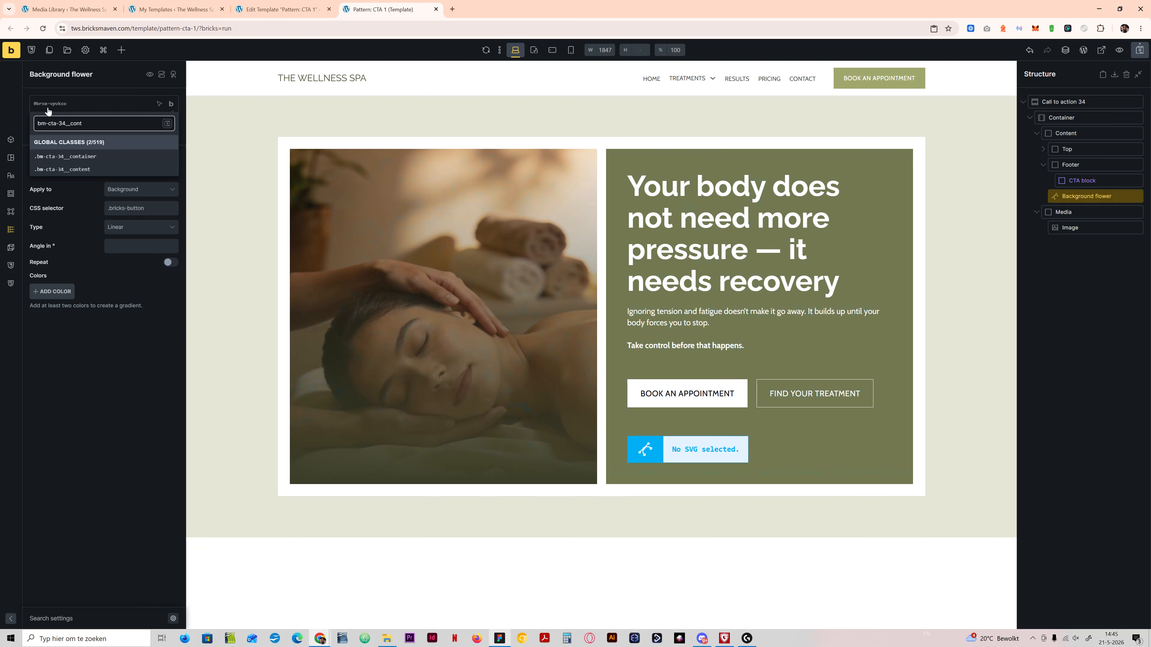
{"action": "key", "text": "BackSpace"}
{"action": "type", "text": "backgr"}
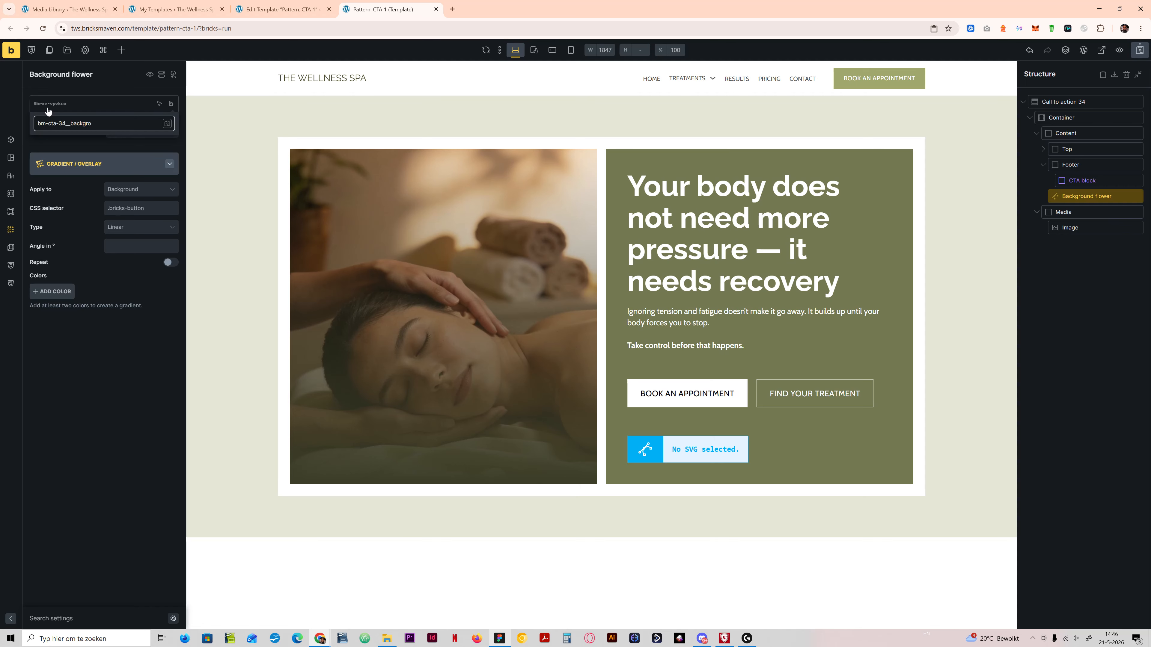
{"action": "type", "text": "ound-flower"}
{"action": "key", "text": "Return"}
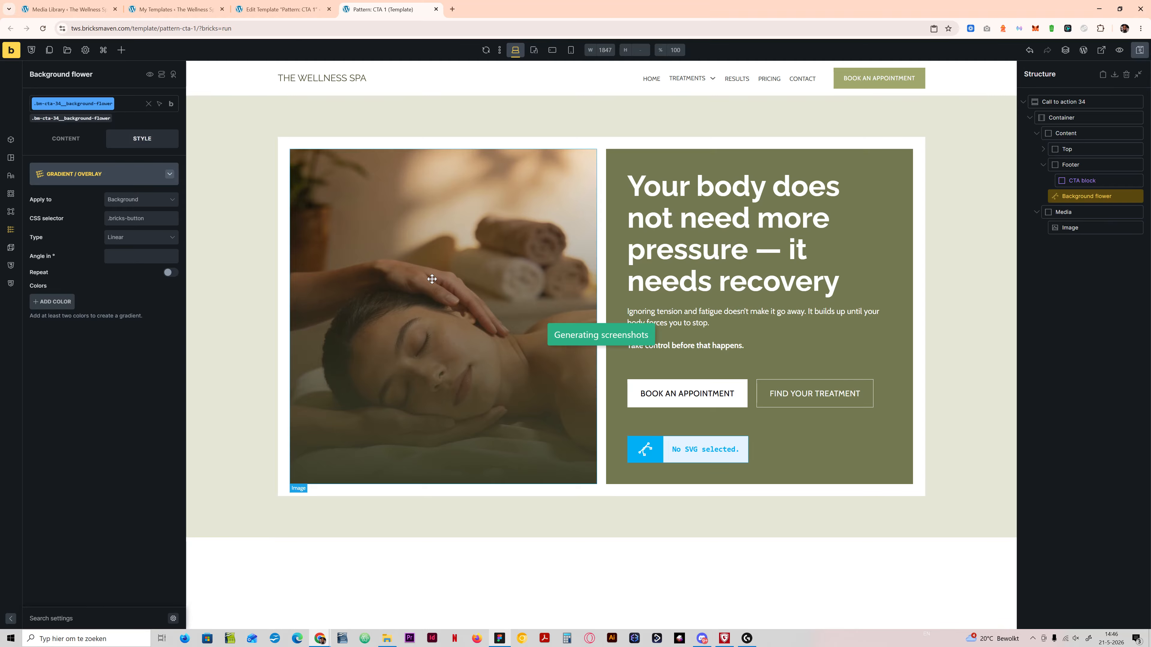
Step: Choose cta-flower.svg from the media library, copy its title into the alt text and insert it into the Background flower element
{"action": "left_click", "coordinate": [68, 144]}
{"action": "left_click", "coordinate": [67, 193]}
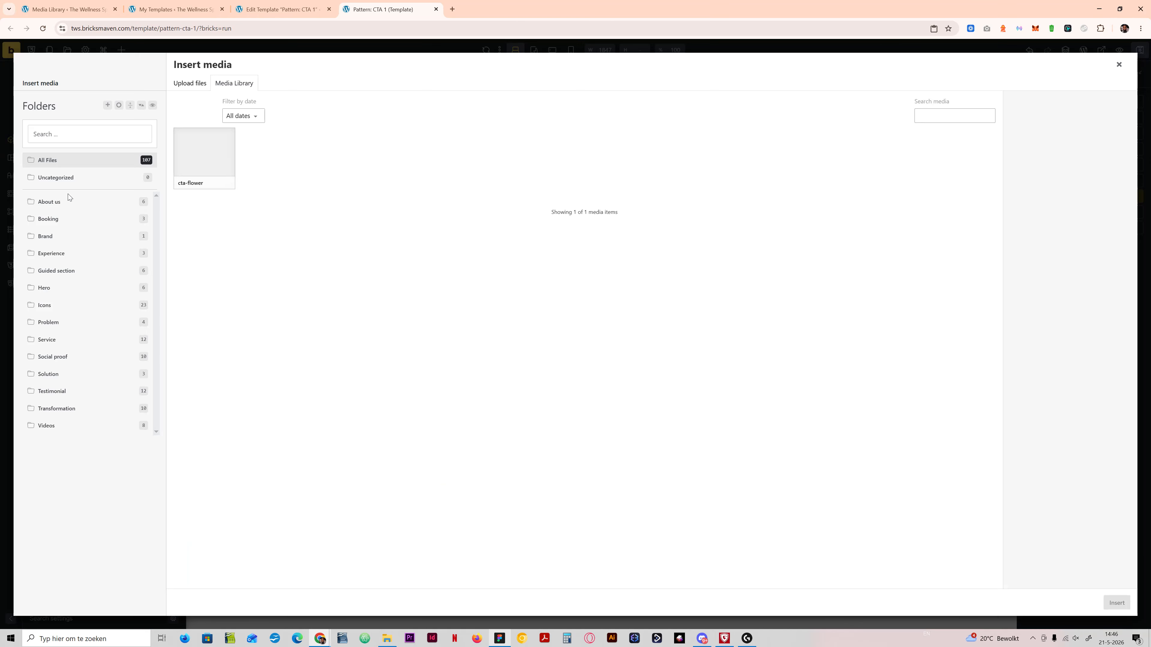
{"action": "left_click", "coordinate": [210, 171]}
{"action": "triple_click", "coordinate": [1067, 265]}
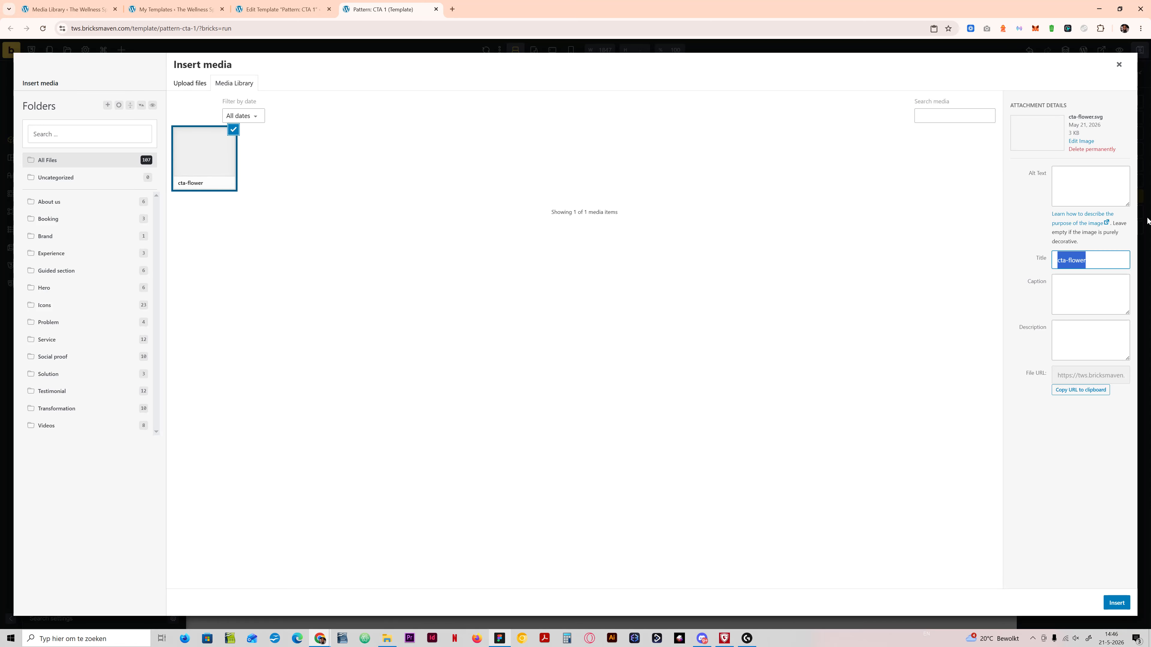
{"action": "left_click", "coordinate": [1106, 187]}
{"action": "key", "text": "ctrl+v"}
{"action": "left_click", "coordinate": [1117, 604]}
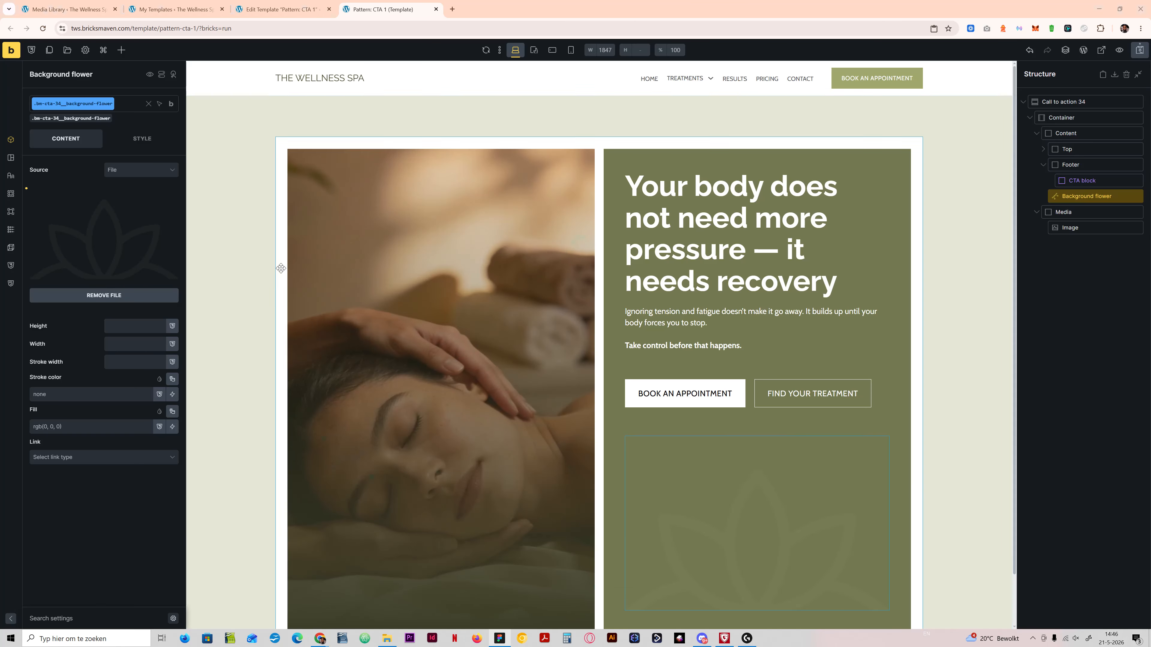
Step: Check the Content block's layout settings and set the Background flower's position to absolute
{"action": "left_click", "coordinate": [1033, 102]}
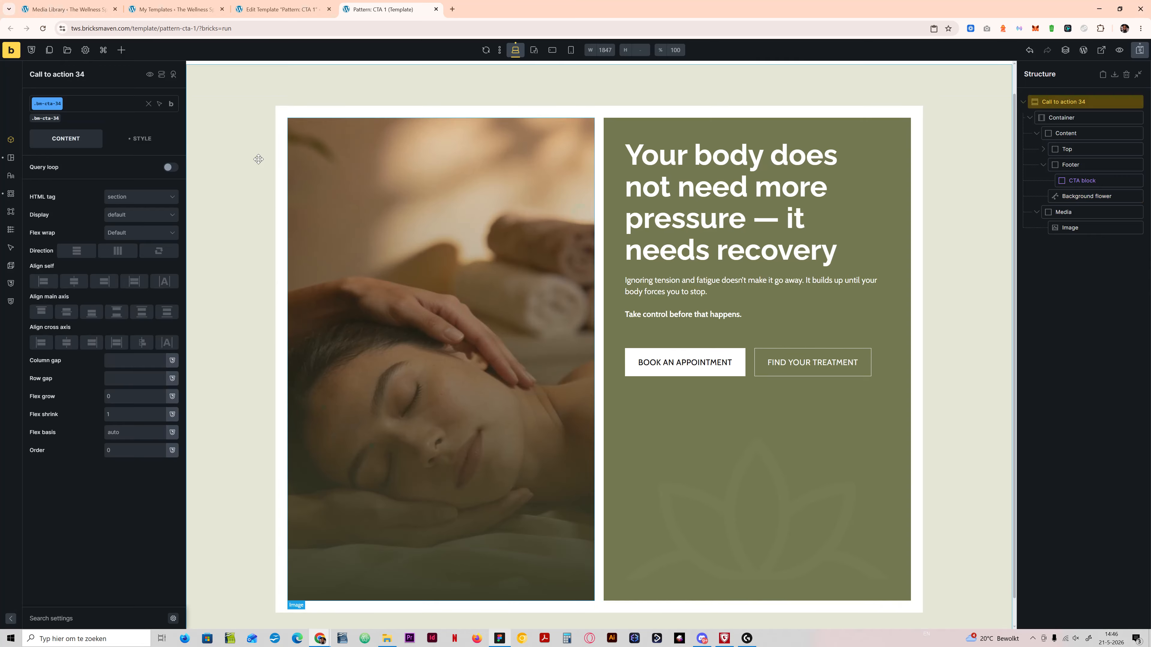
{"action": "left_click", "coordinate": [1046, 132]}
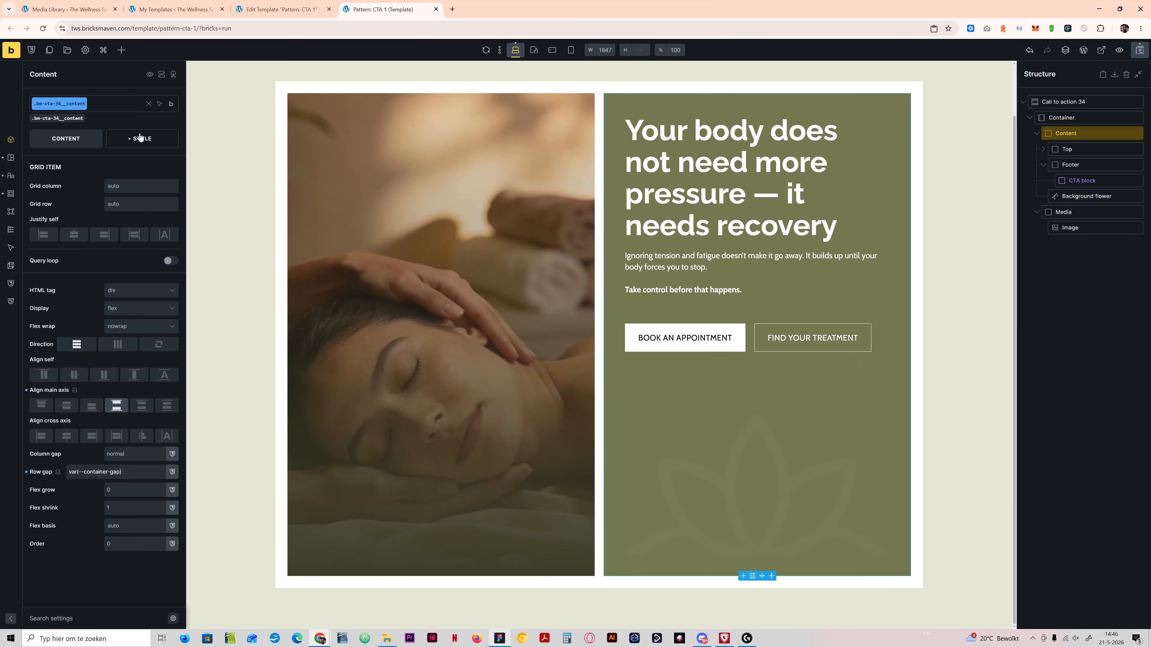
{"action": "left_click", "coordinate": [141, 137]}
{"action": "left_click", "coordinate": [116, 174]}
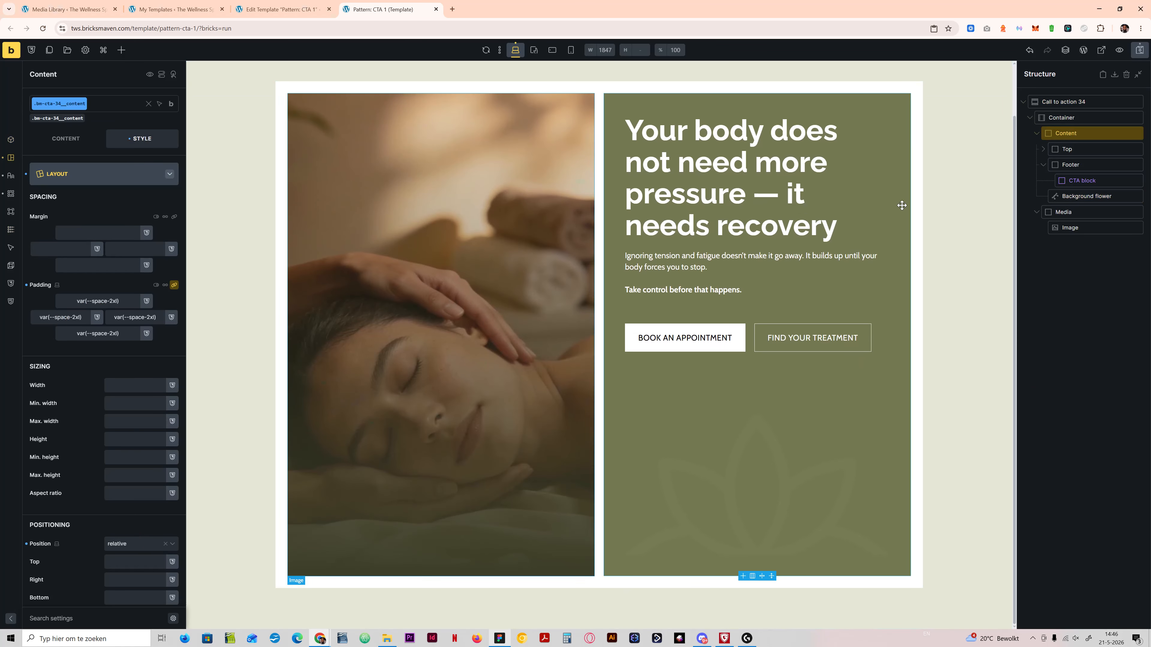
{"action": "left_click", "coordinate": [1086, 196]}
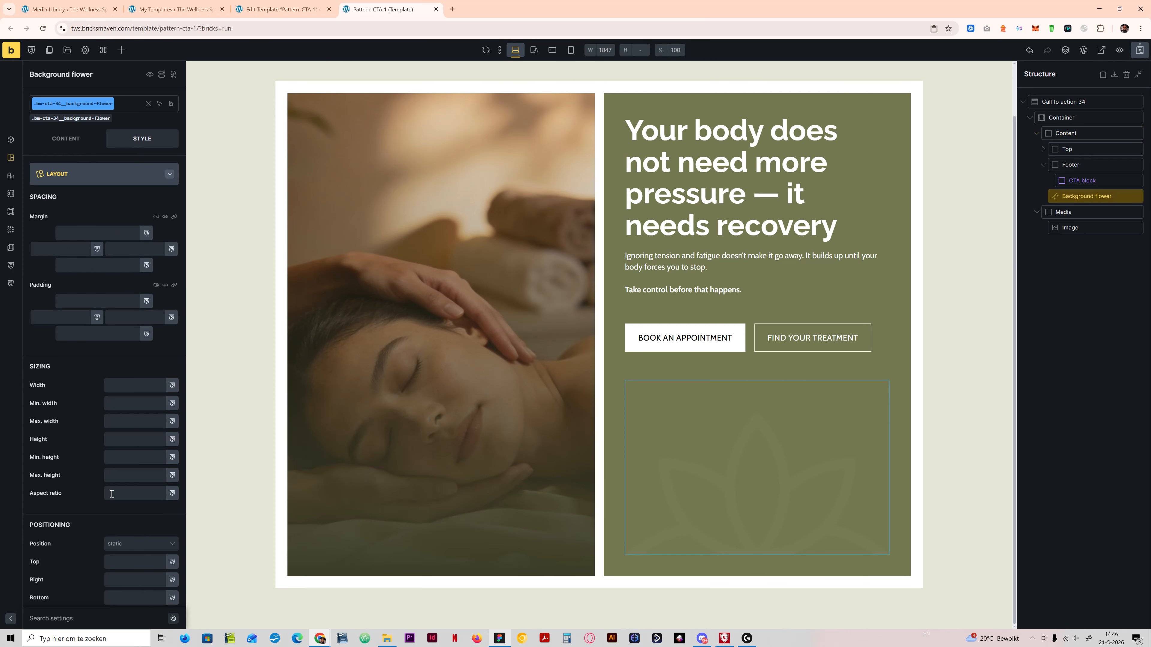
{"action": "left_click", "coordinate": [126, 544]}
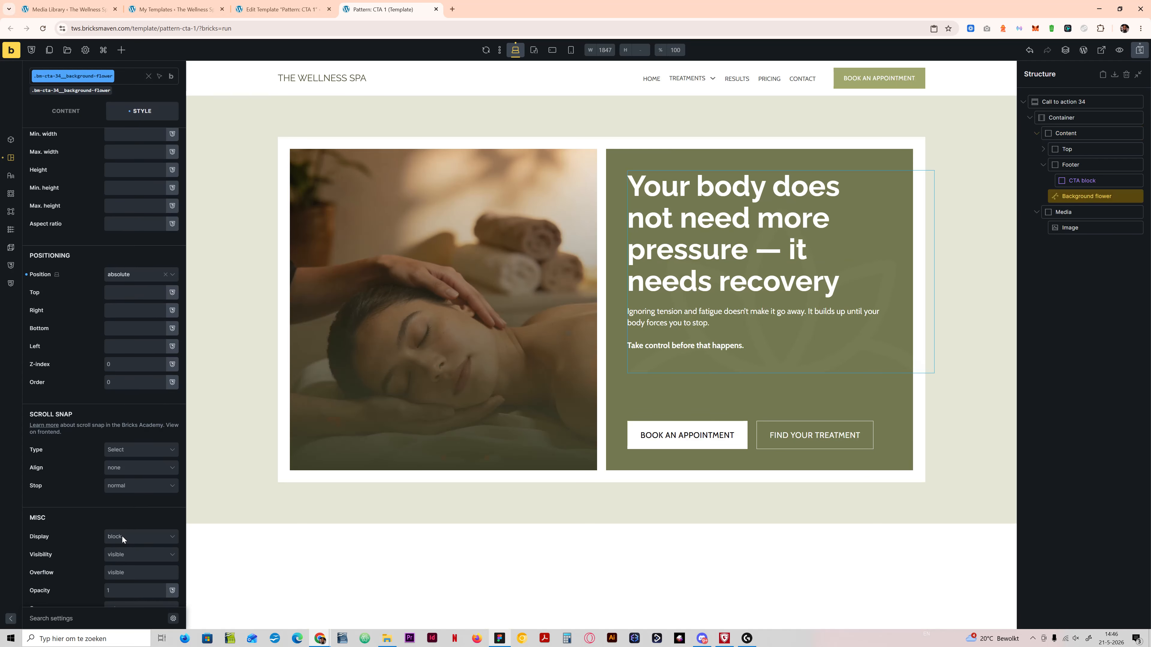
{"action": "left_click", "coordinate": [125, 586]}
{"action": "scroll", "coordinate": [121, 323], "scroll_direction": "down", "scroll_amount": 5}
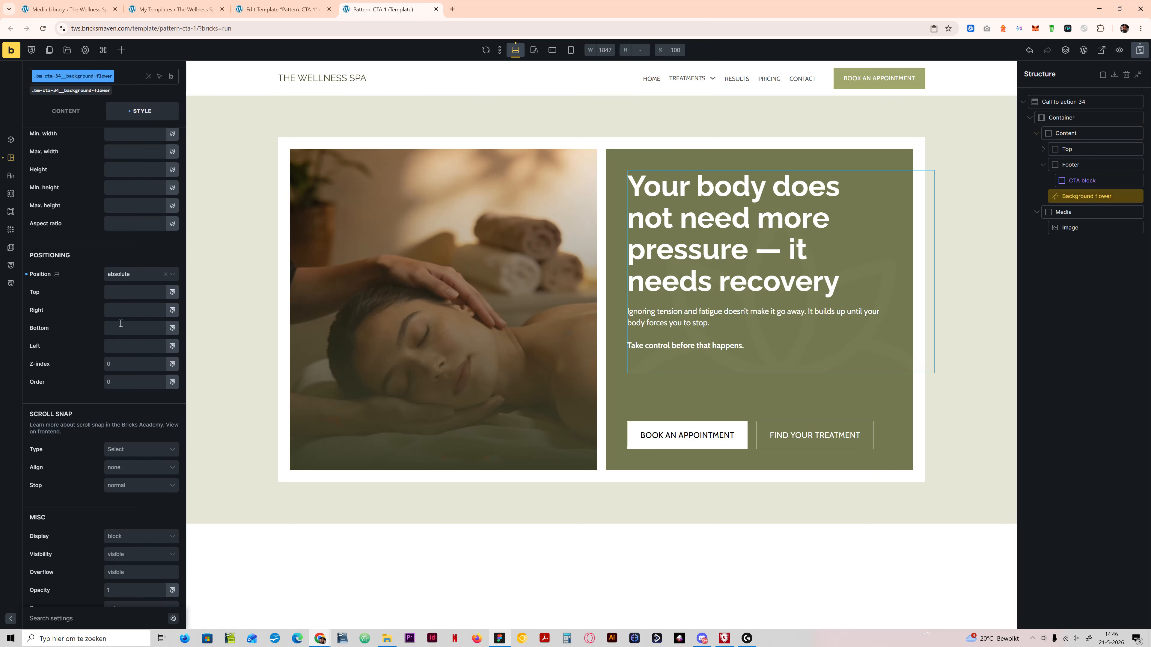
Step: Offset the Background flower with bottom 0 and left 50%
{"action": "left_click", "coordinate": [125, 329]}
{"action": "type", "text": "0"}
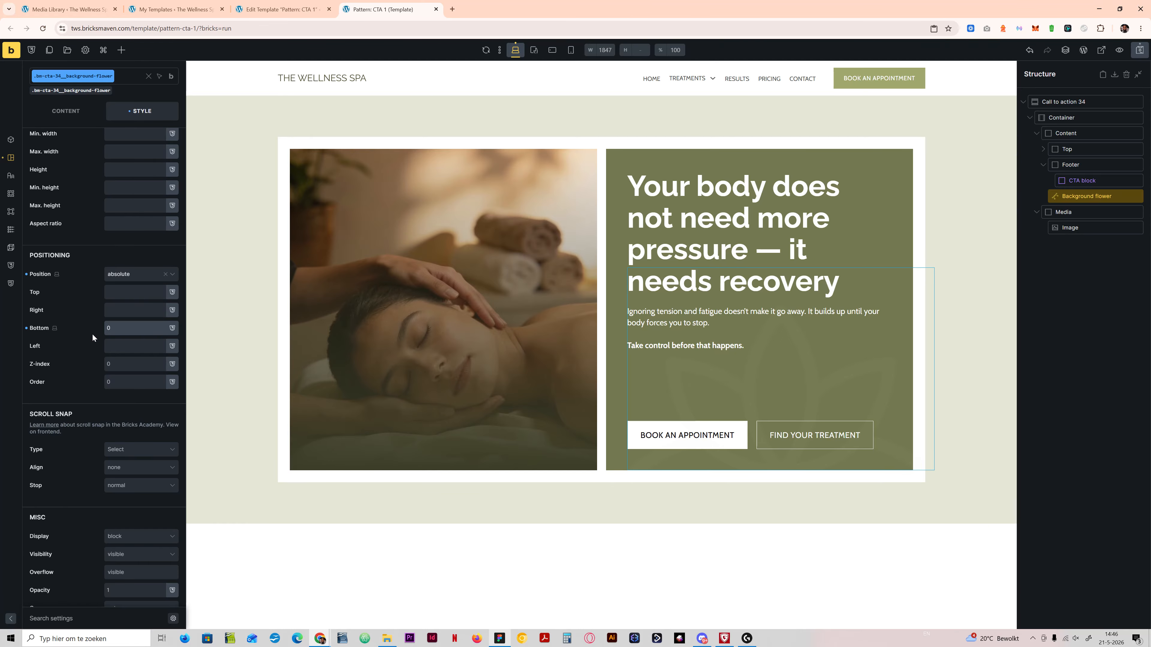
{"action": "left_click", "coordinate": [117, 345]}
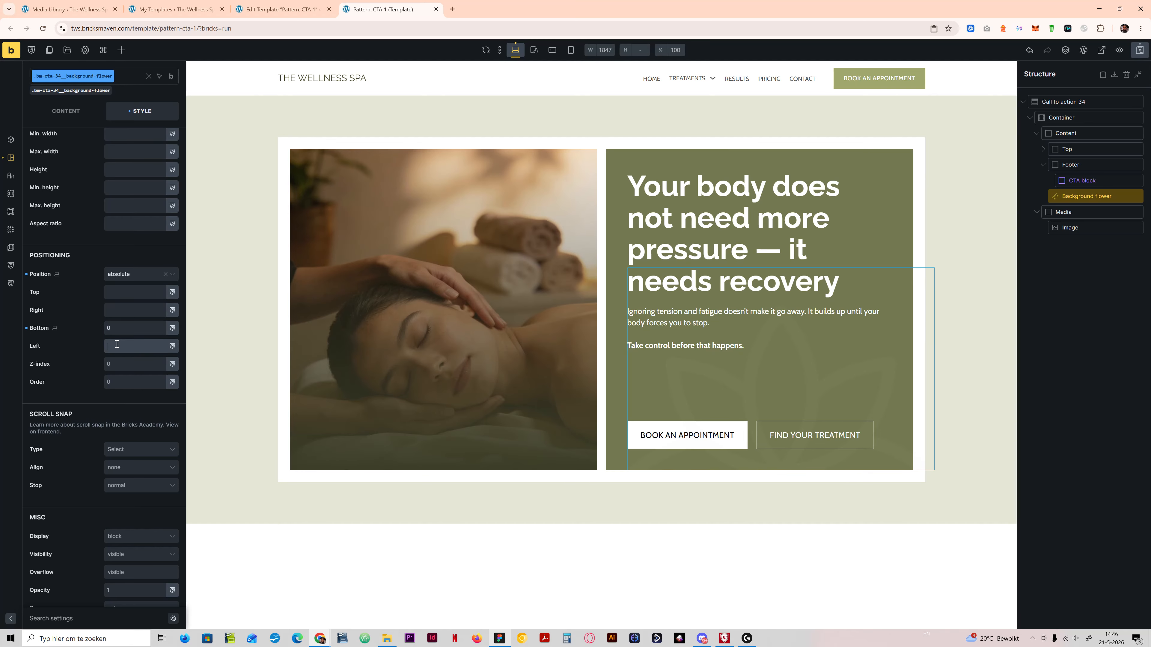
{"action": "type", "text": "50%"}
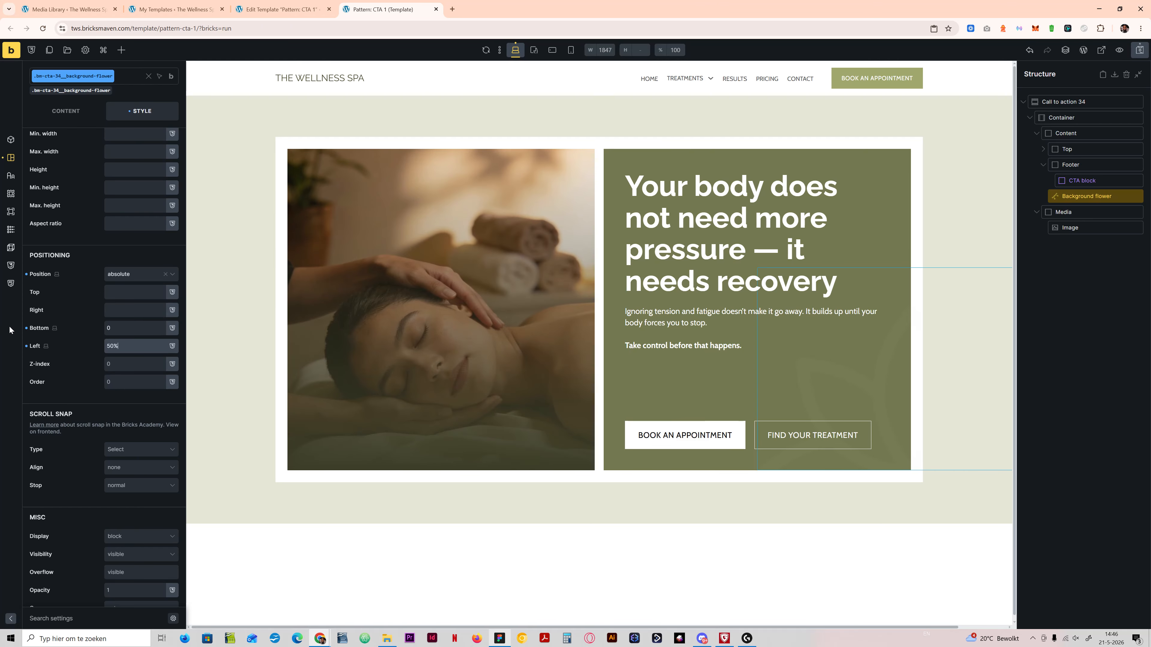
Step: Center the Background flower horizontally with a Translate X transform of -50%
{"action": "scroll", "coordinate": [85, 279], "scroll_direction": "up", "scroll_amount": 10}
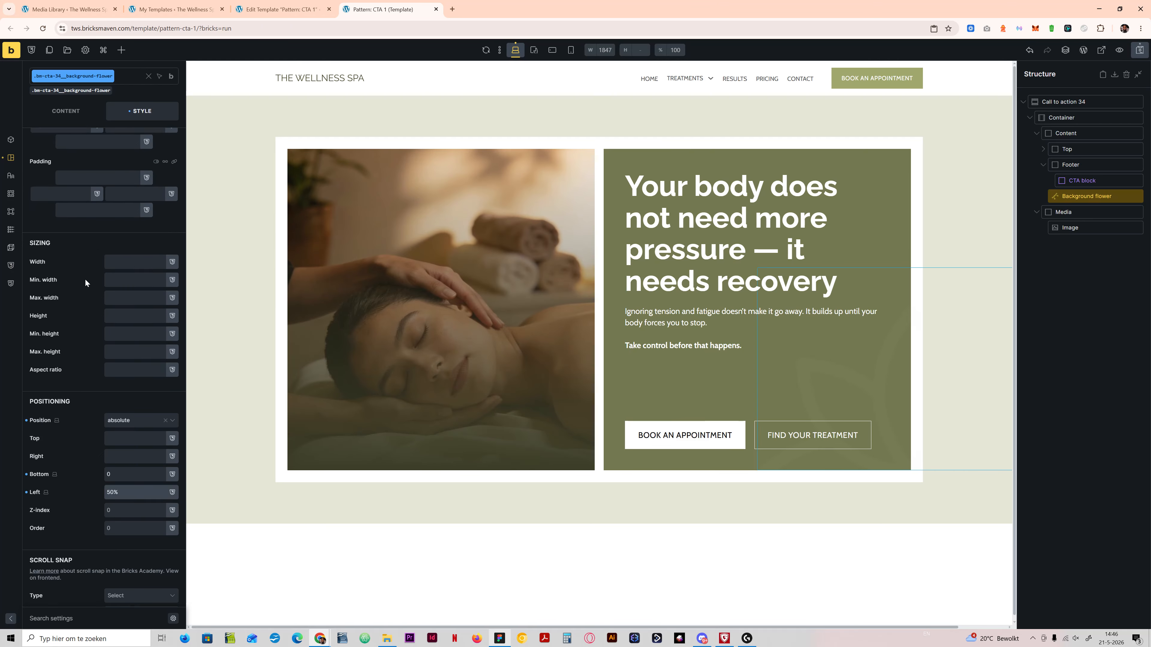
{"action": "left_click", "coordinate": [80, 175]}
{"action": "left_click", "coordinate": [93, 300]}
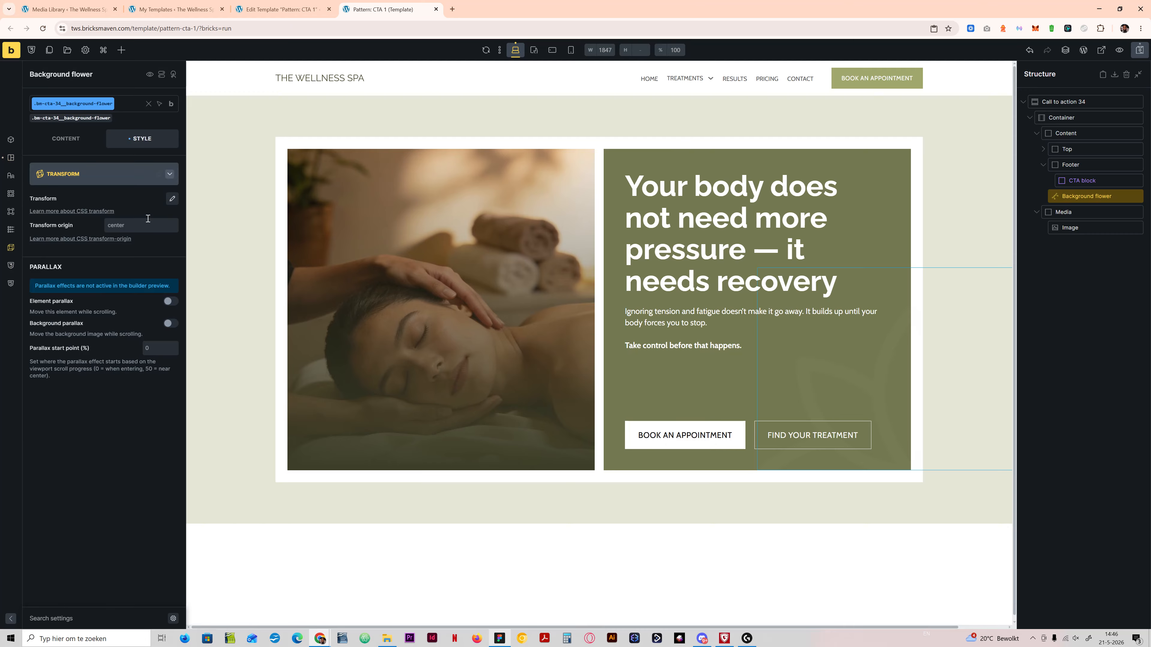
{"action": "left_click", "coordinate": [172, 199]}
{"action": "left_click", "coordinate": [137, 224]}
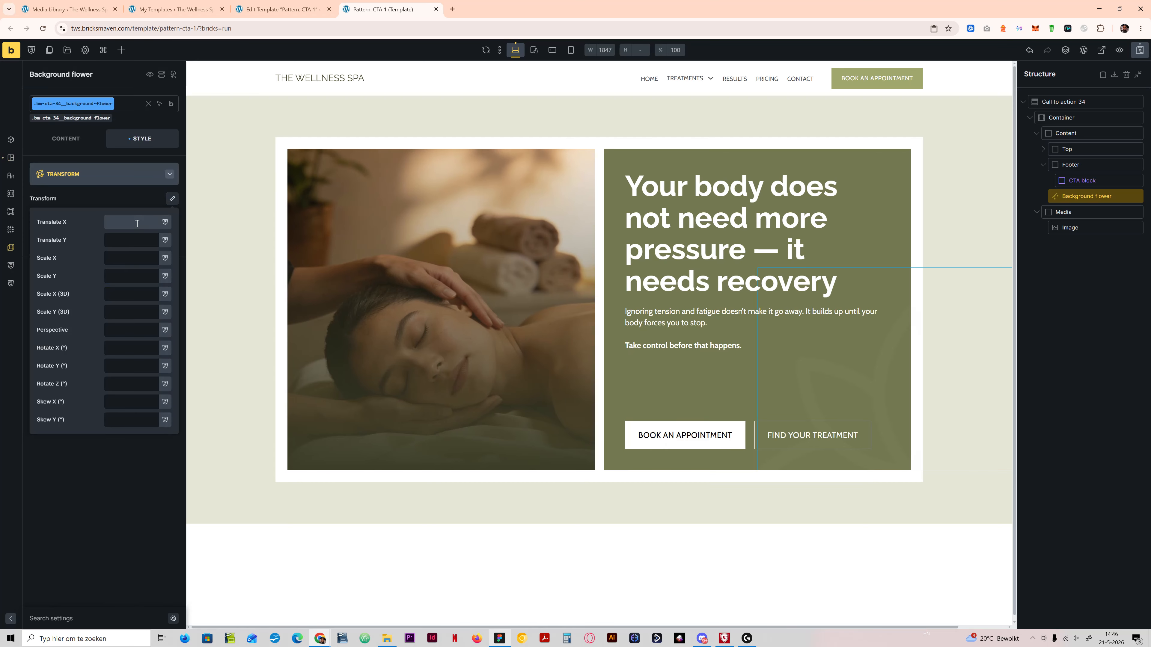
{"action": "type", "text": "-50%"}
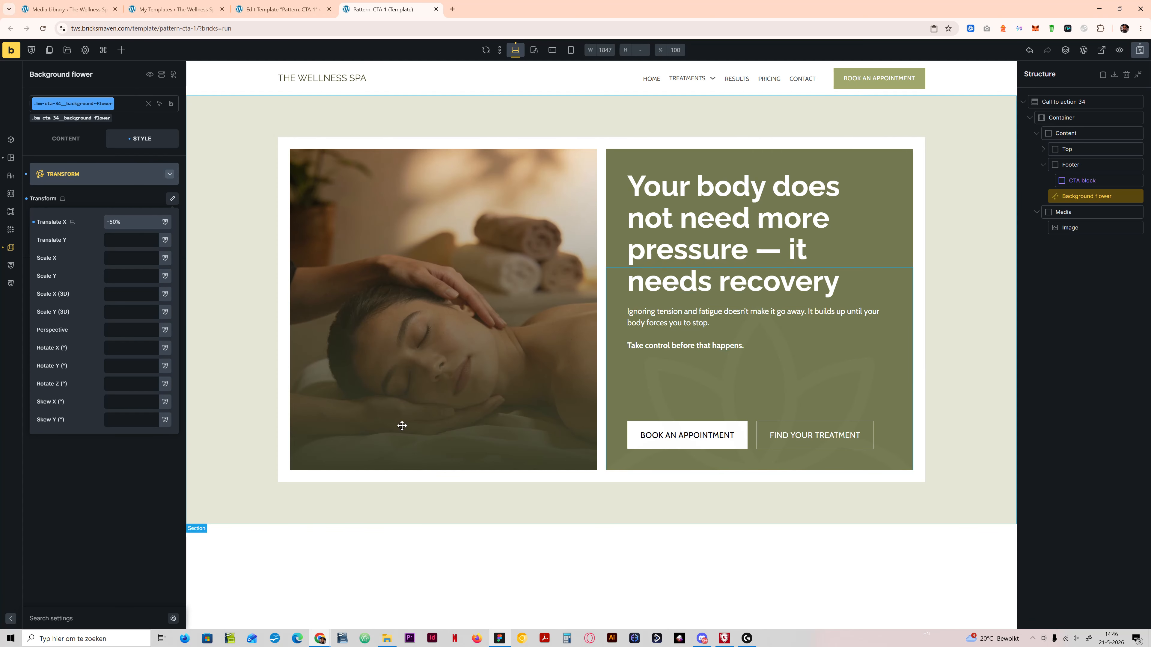
{"action": "left_click", "coordinate": [157, 173]}
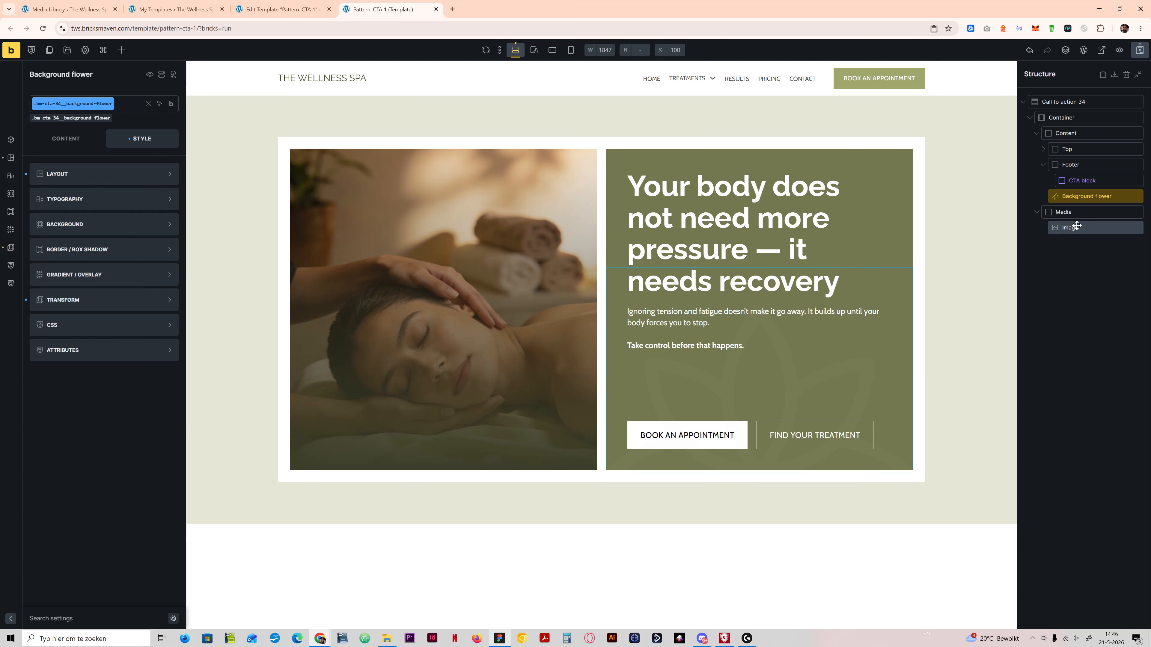
Step: Save the template, open the CTA block component for editing and add a new variant to it
{"action": "left_click", "coordinate": [1081, 180]}
{"action": "key", "text": "ctrl+s"}
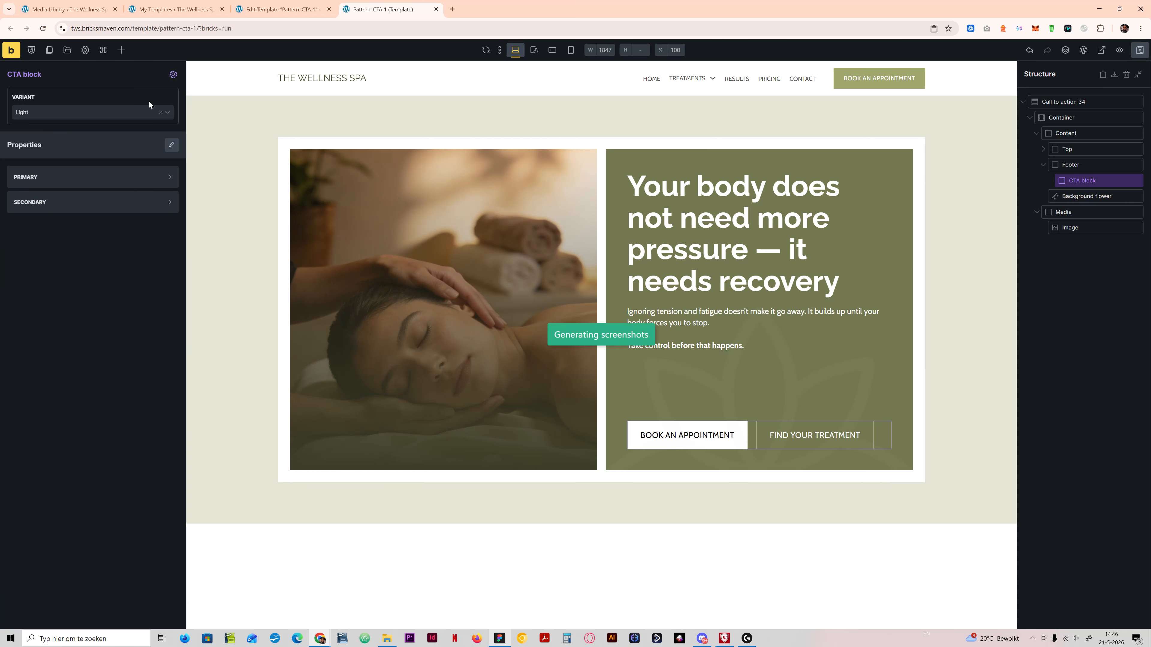
{"action": "left_click", "coordinate": [174, 74]}
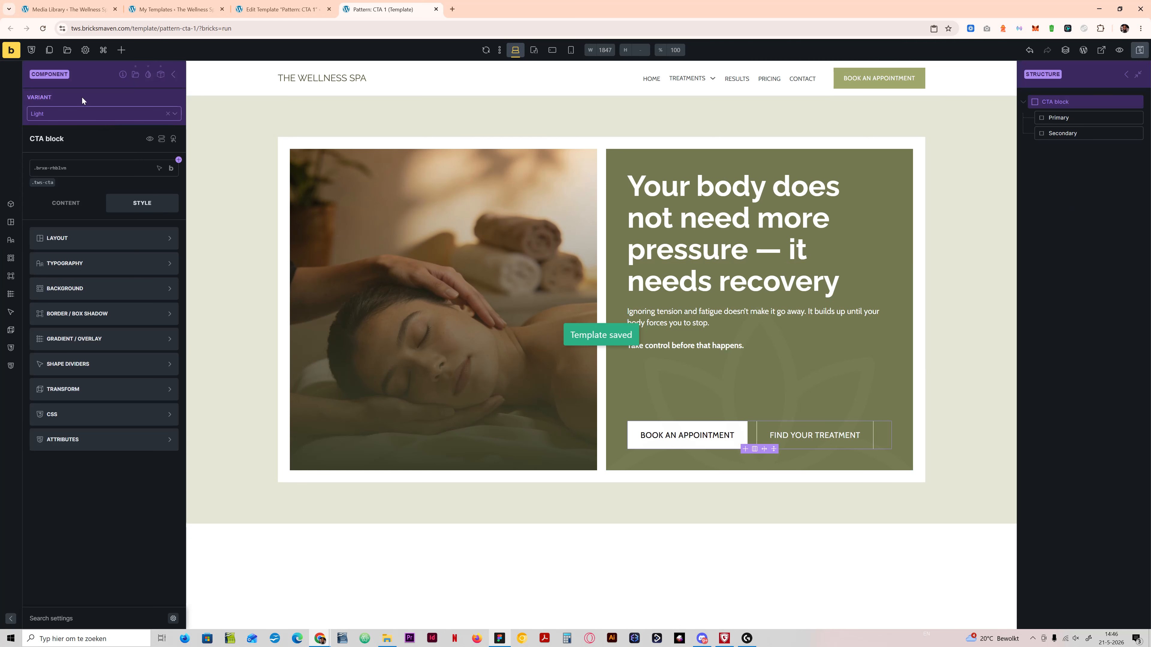
{"action": "left_click", "coordinate": [149, 74]}
{"action": "left_click", "coordinate": [51, 173]}
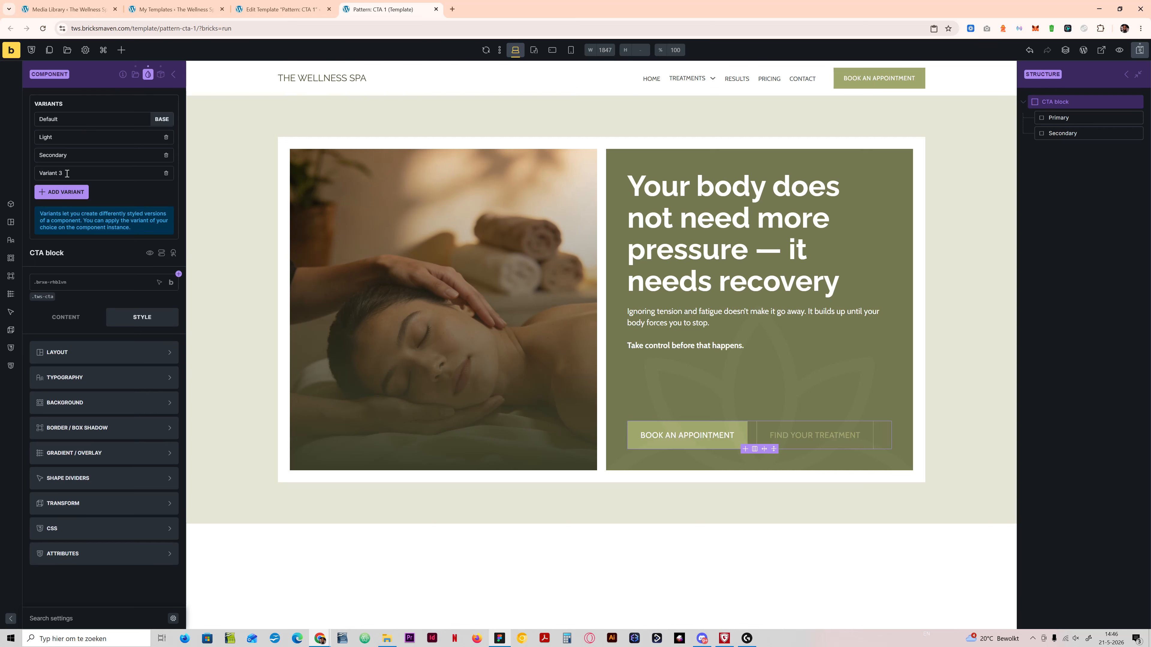
Step: Rename the new CTA block variant to "Mixed" and leave the variant manager
{"action": "left_click_drag", "start_coordinate": [50, 172], "coordinate": [9, 174]}
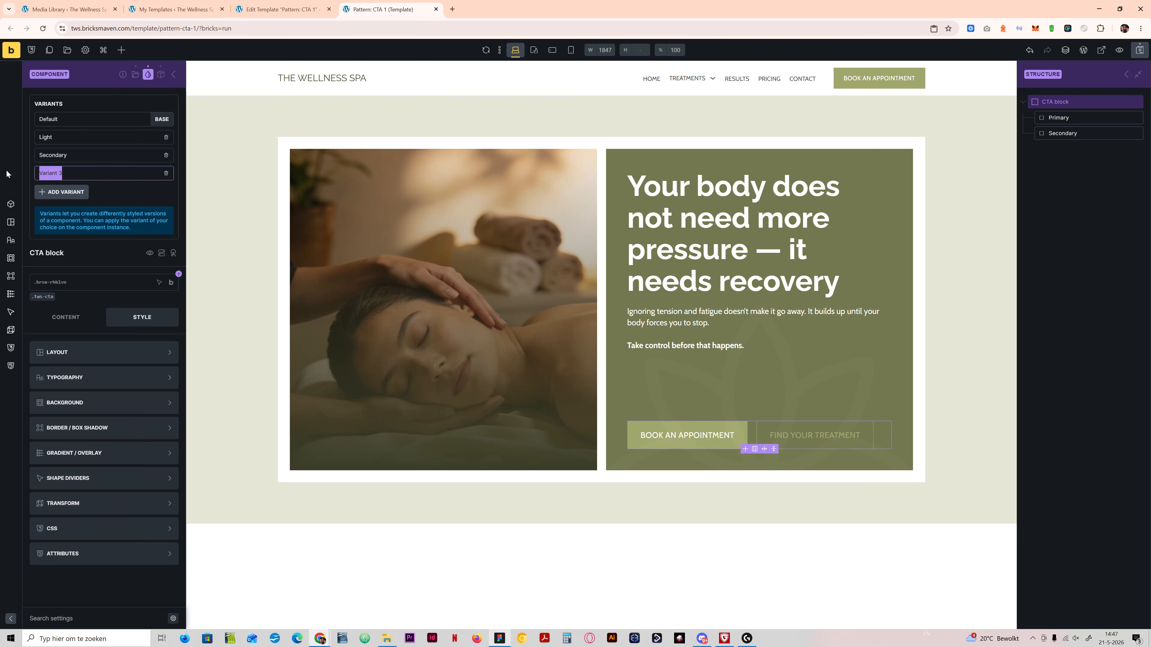
{"action": "type", "text": "Mixed"}
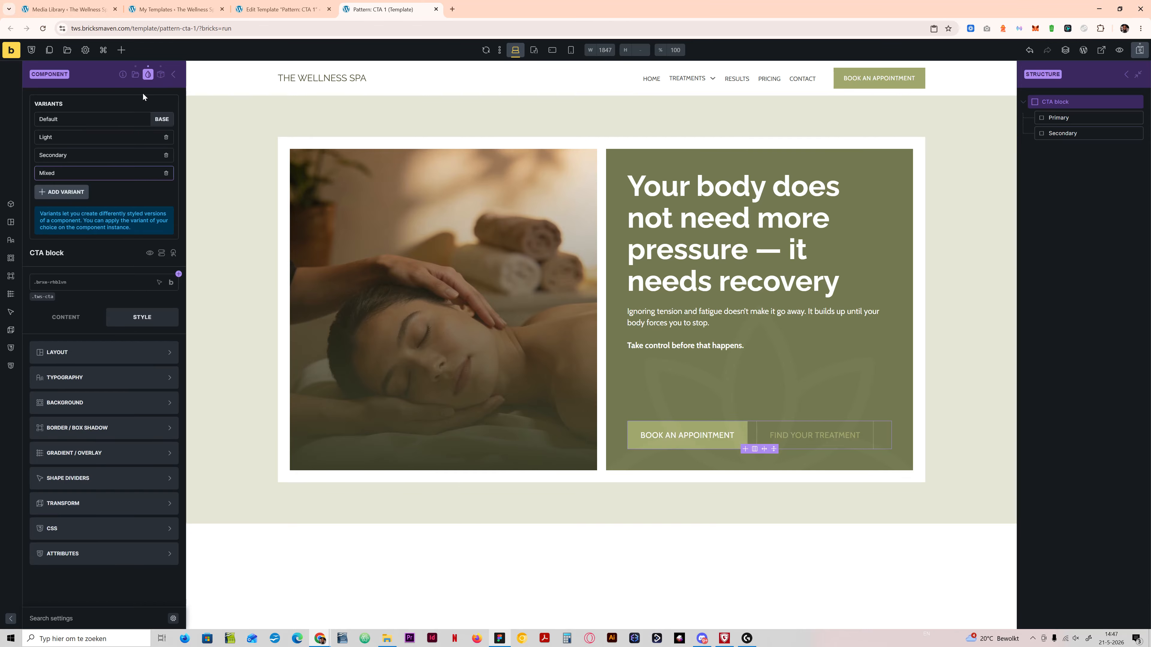
{"action": "left_click", "coordinate": [148, 74]}
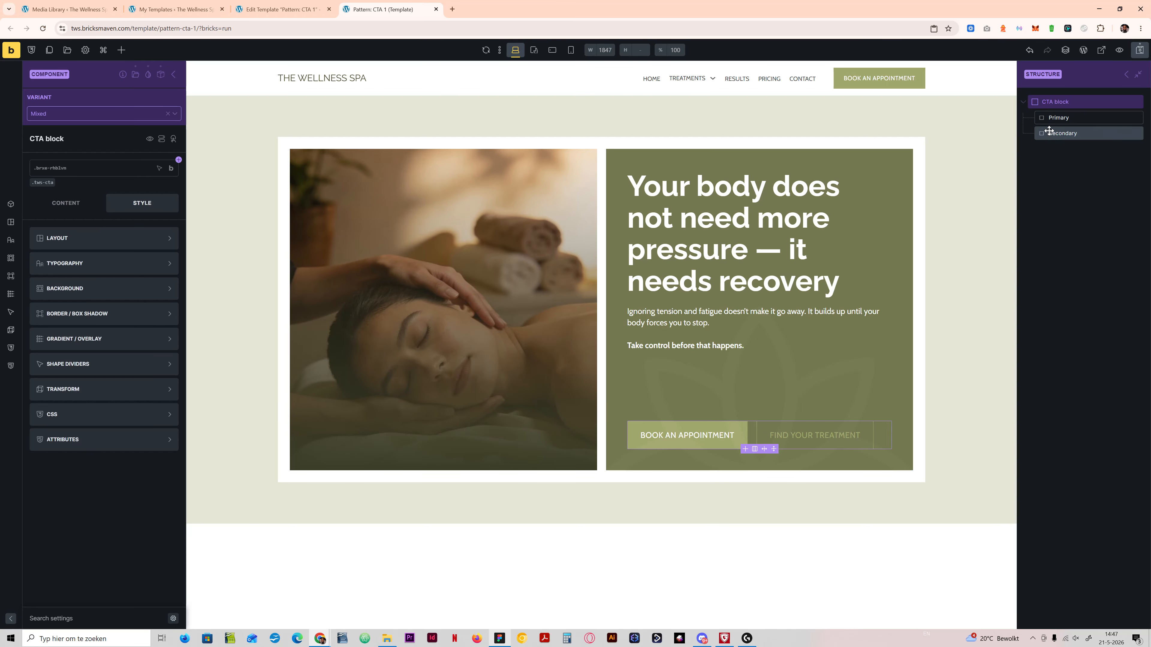
Step: Examine the Primary button's text and background colors in the Secondary variant, and return to the Mixed variant
{"action": "left_click", "coordinate": [1060, 117]}
{"action": "left_click", "coordinate": [72, 191]}
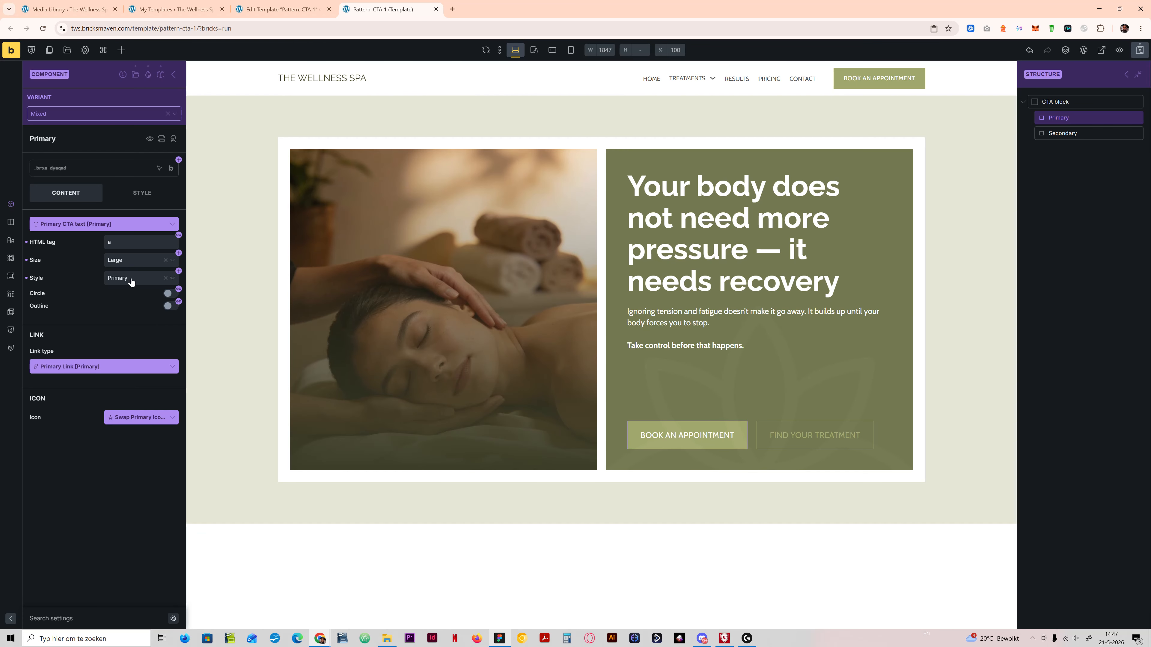
{"action": "left_click", "coordinate": [144, 120]}
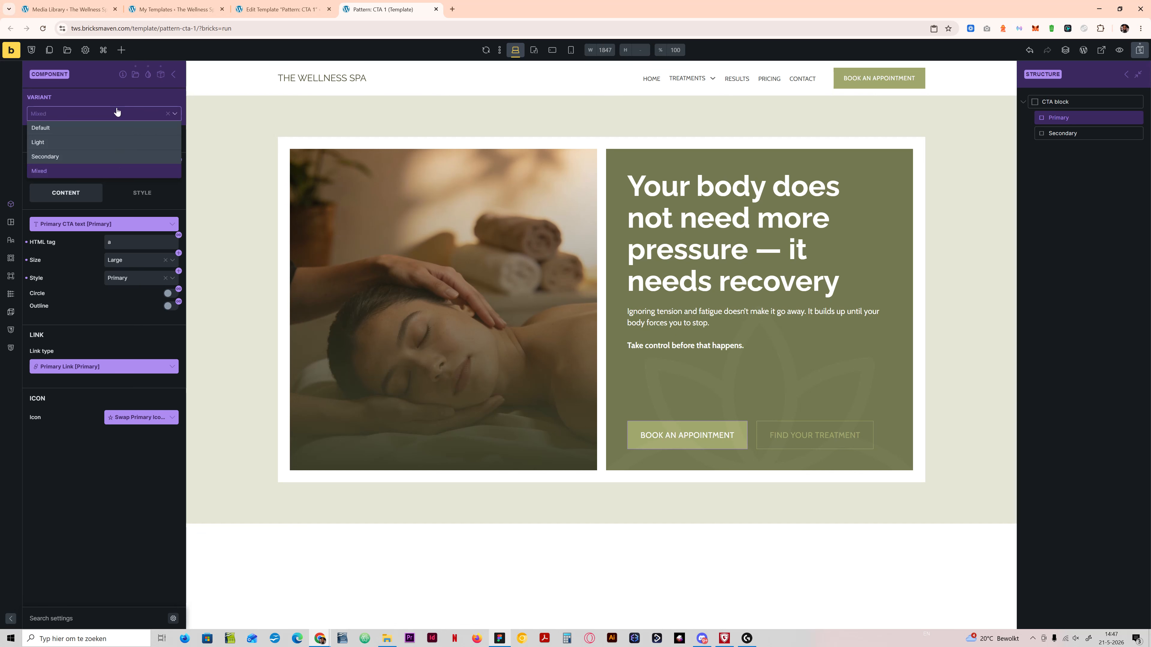
{"action": "left_click", "coordinate": [79, 156]}
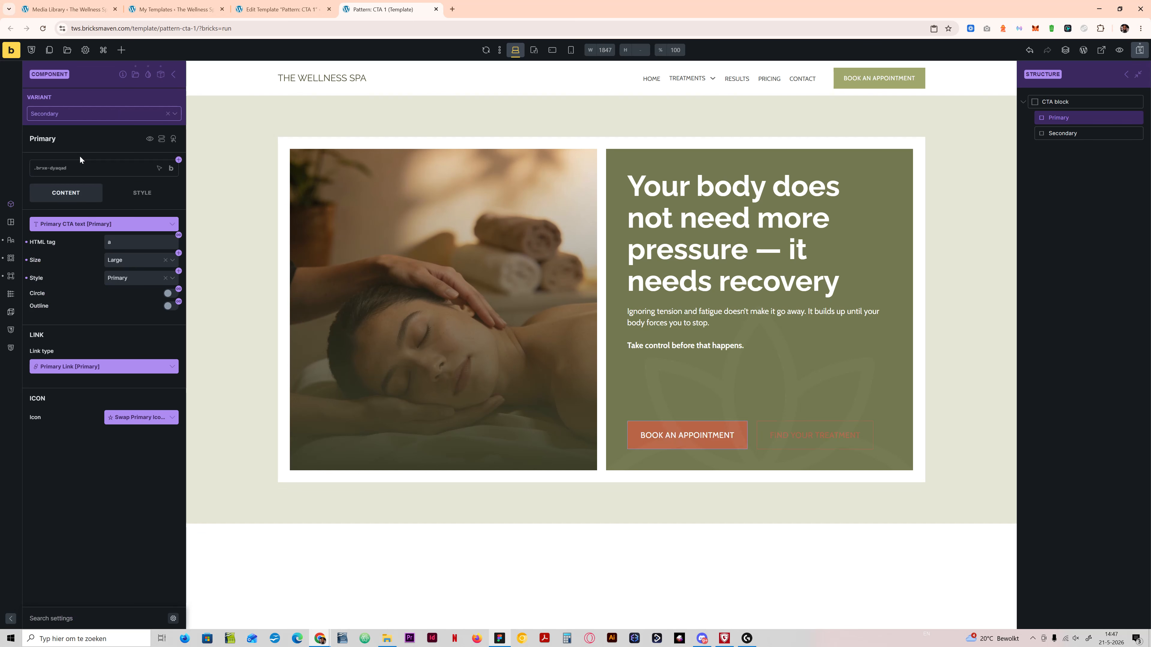
{"action": "left_click", "coordinate": [142, 194]}
{"action": "left_click", "coordinate": [77, 252]}
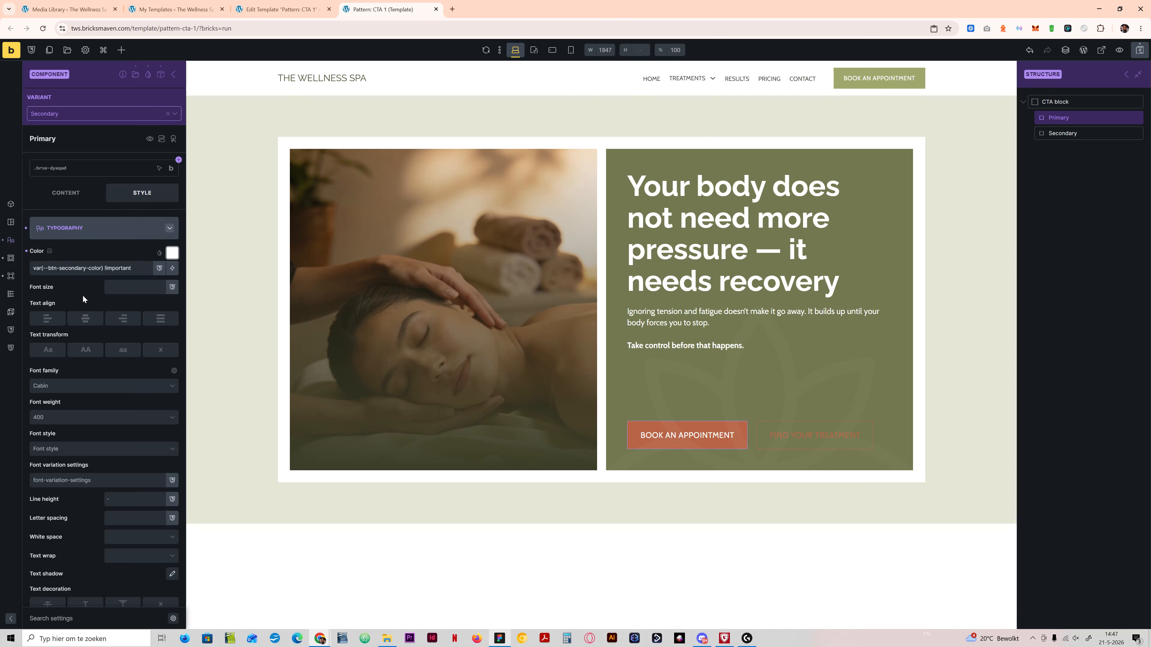
{"action": "left_click", "coordinate": [80, 230]}
{"action": "left_click", "coordinate": [77, 277]}
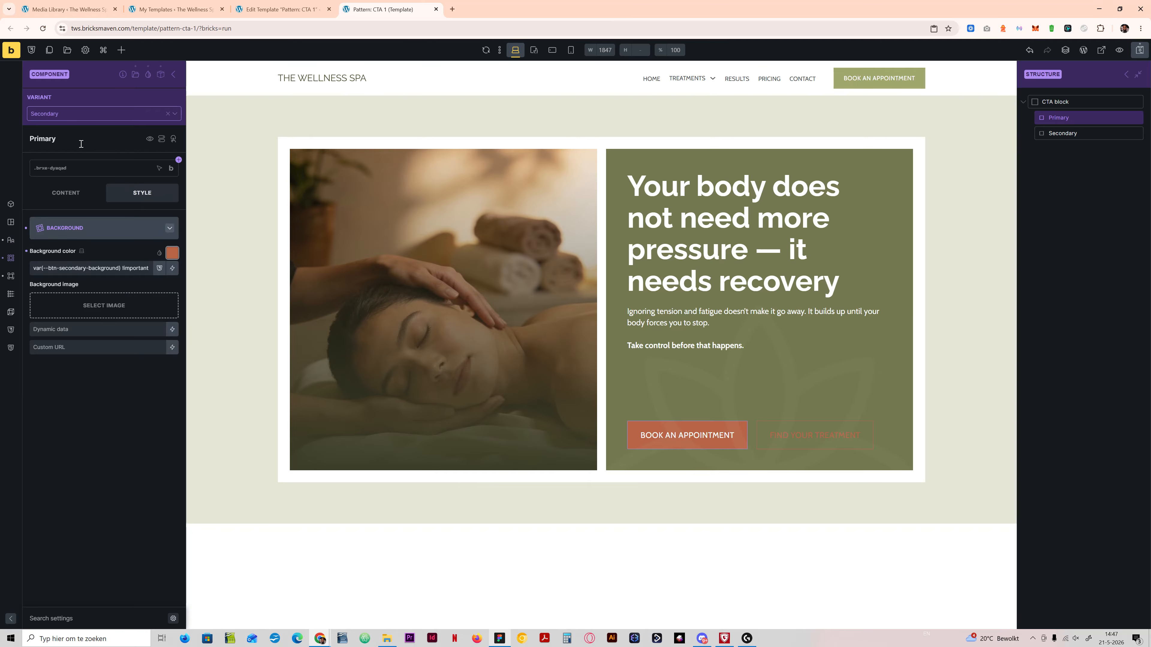
{"action": "left_click", "coordinate": [72, 114]}
{"action": "left_click", "coordinate": [75, 170]}
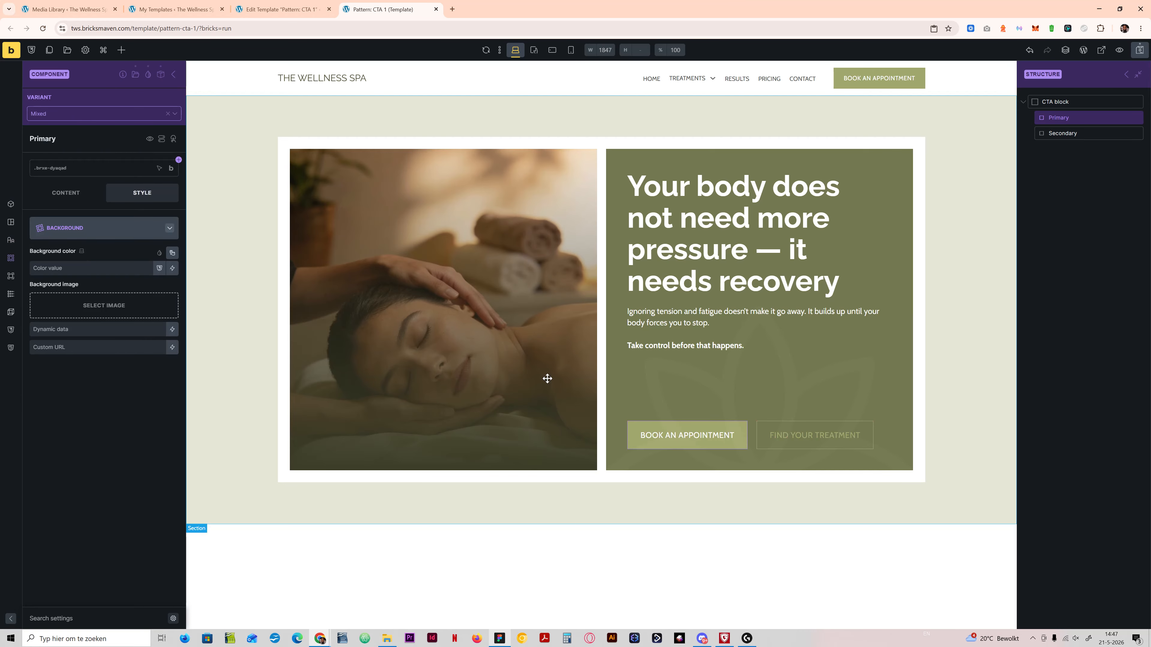
Step: Select the Secondary button in the Mixed variant and check its content and style settings
{"action": "left_click", "coordinate": [1064, 134]}
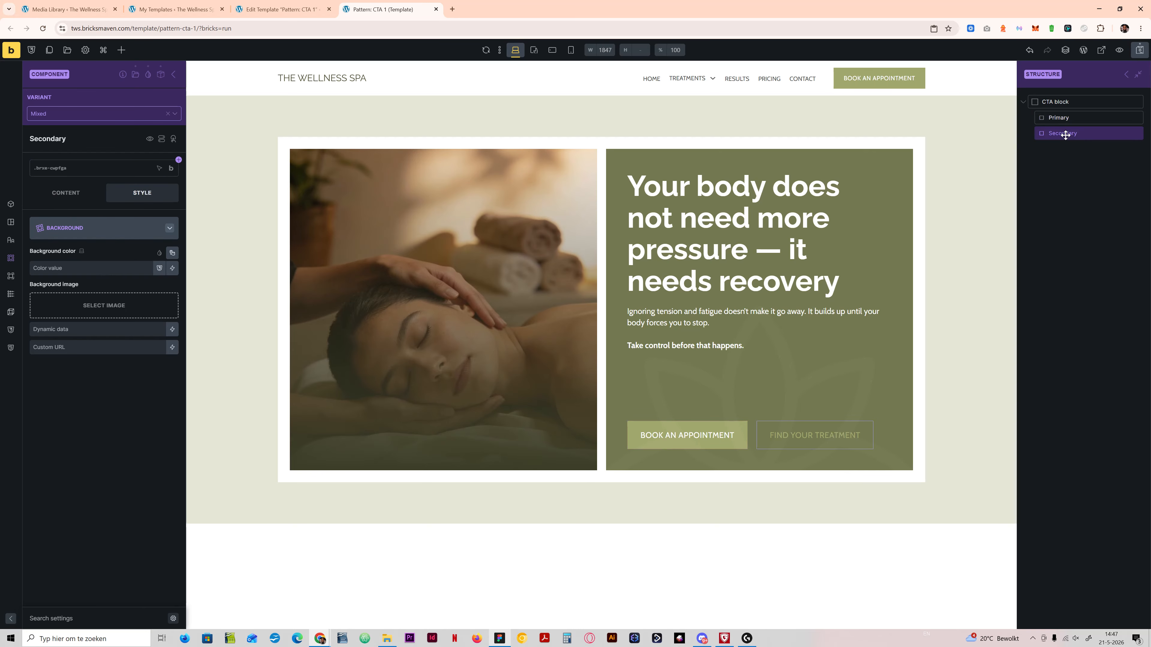
{"action": "left_click", "coordinate": [87, 233]}
{"action": "left_click", "coordinate": [66, 193]}
{"action": "left_click", "coordinate": [140, 193]}
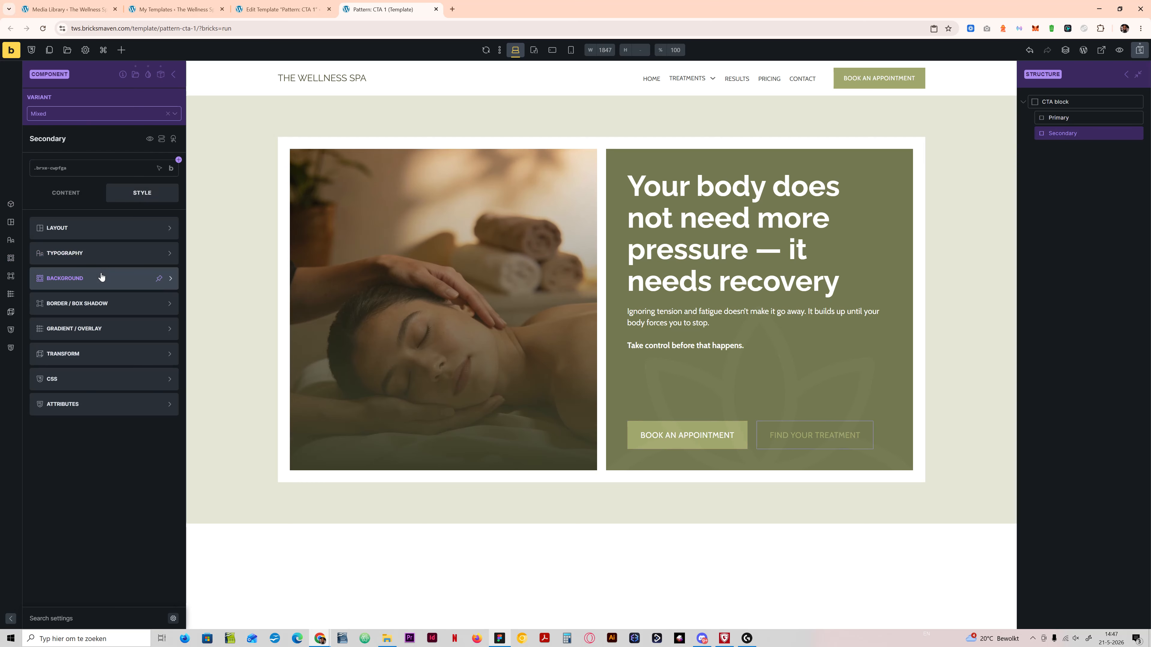
Step: Try btn-light-background as the Secondary button's background color in the Mixed variant, and clear it again
{"action": "left_click", "coordinate": [102, 277]}
{"action": "left_click", "coordinate": [103, 267]}
{"action": "type", "text": "btn"}
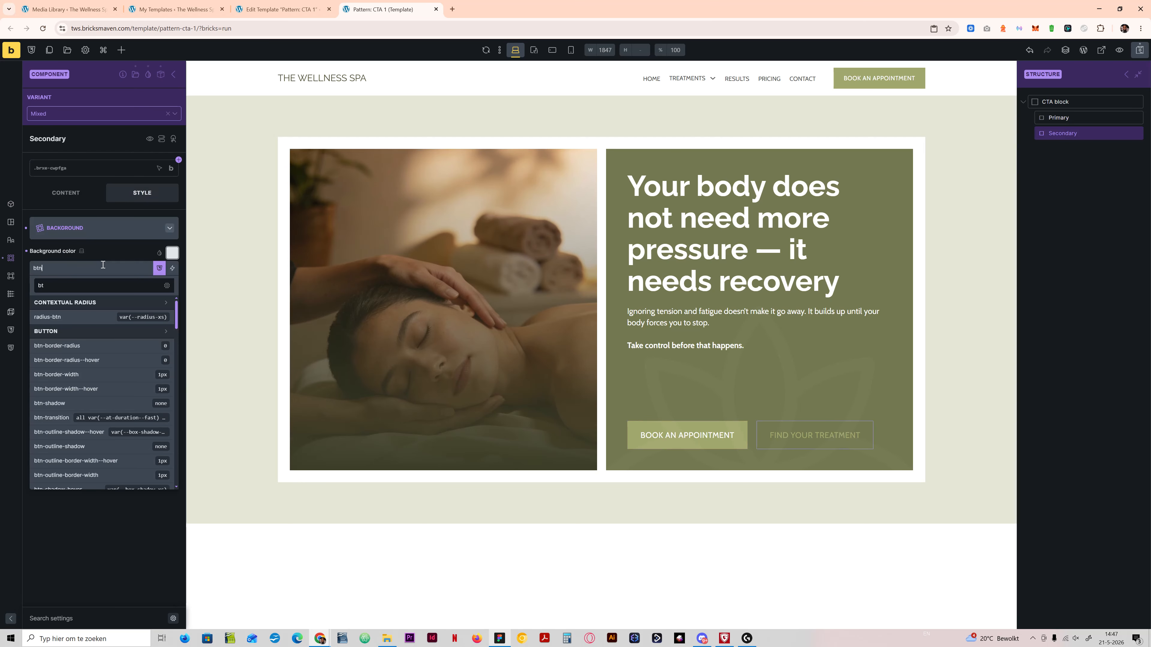
{"action": "type", "text": "-light"}
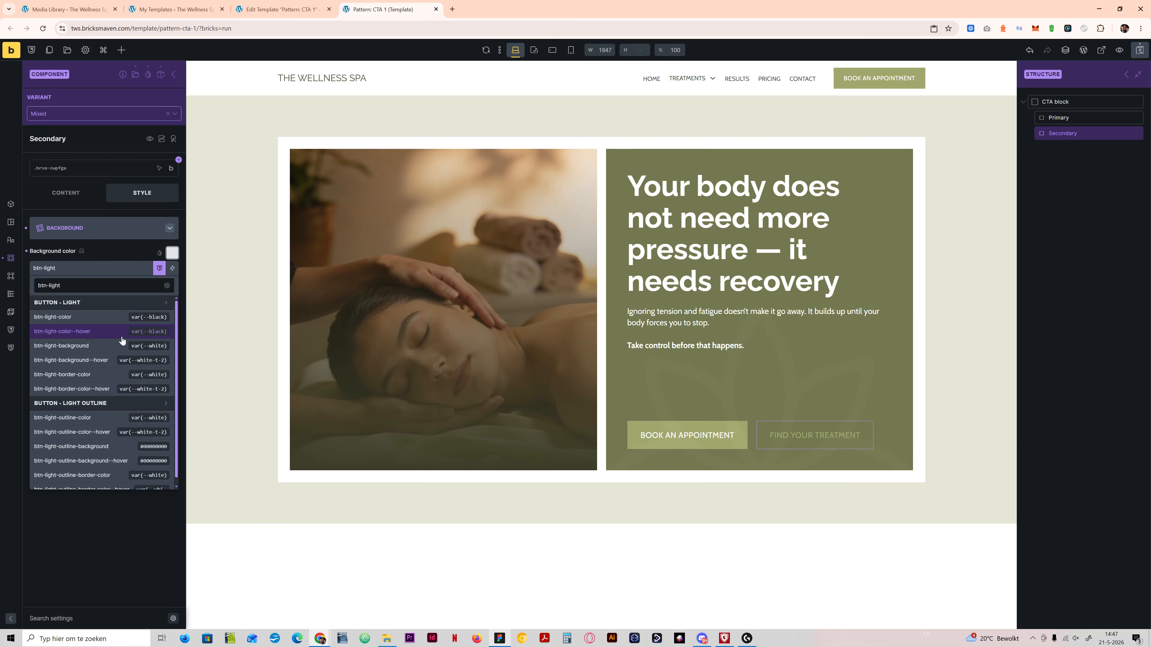
{"action": "left_click", "coordinate": [89, 347]}
{"action": "left_click_drag", "start_coordinate": [112, 268], "coordinate": [4, 274]}
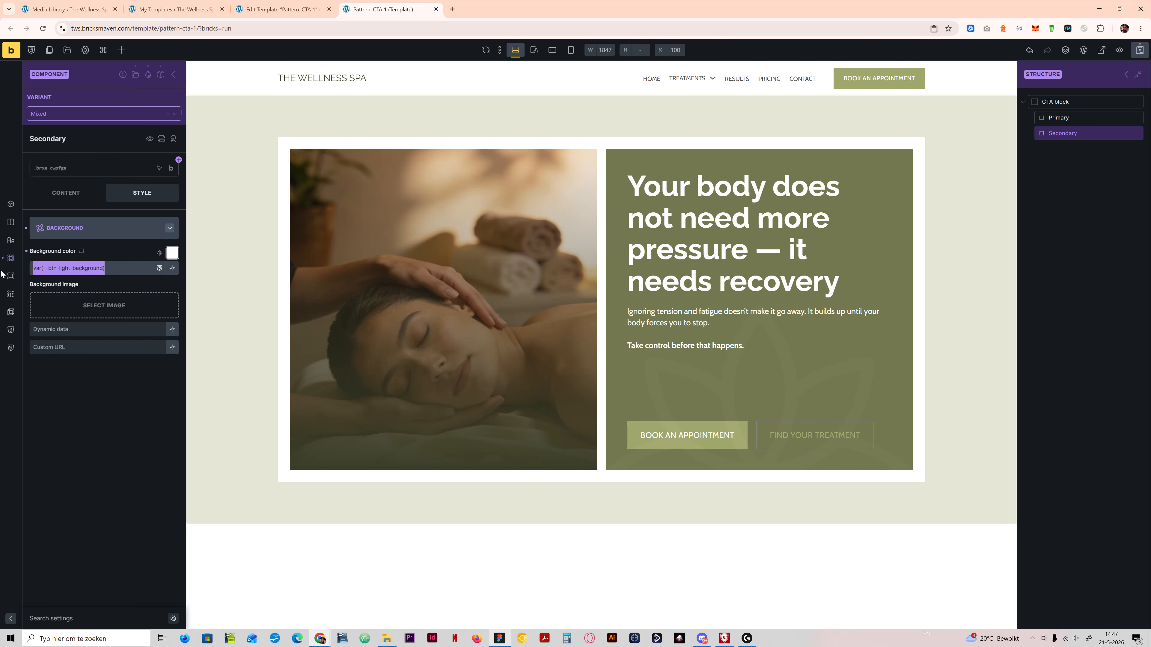
{"action": "key", "text": "BackSpace"}
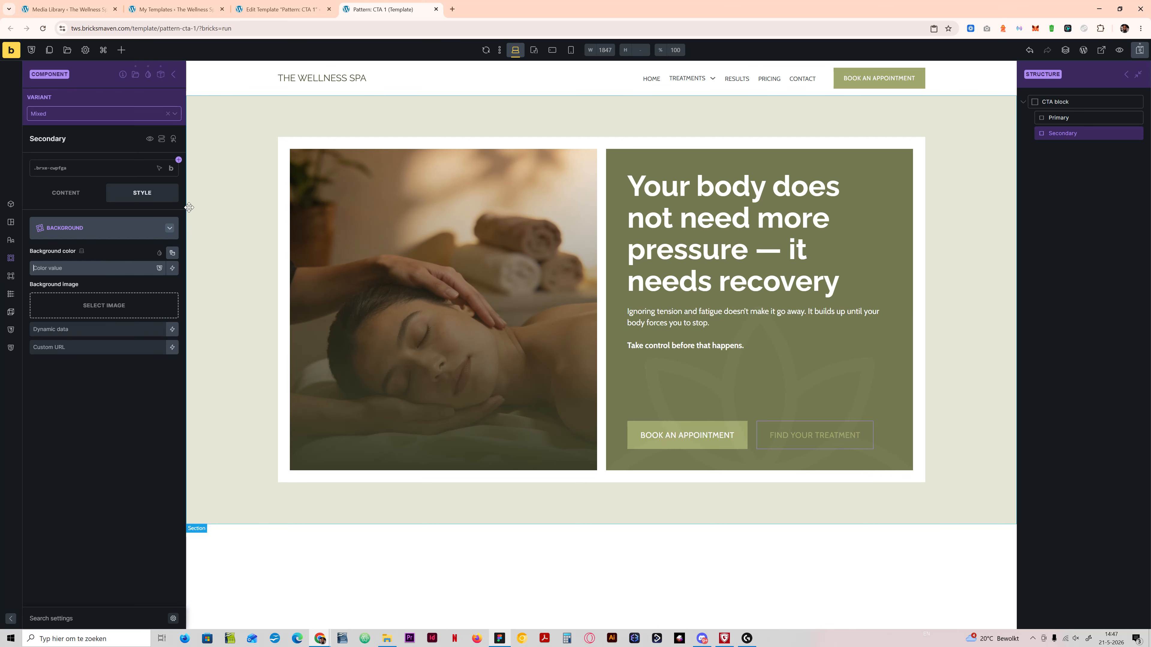
{"action": "left_click", "coordinate": [116, 235]}
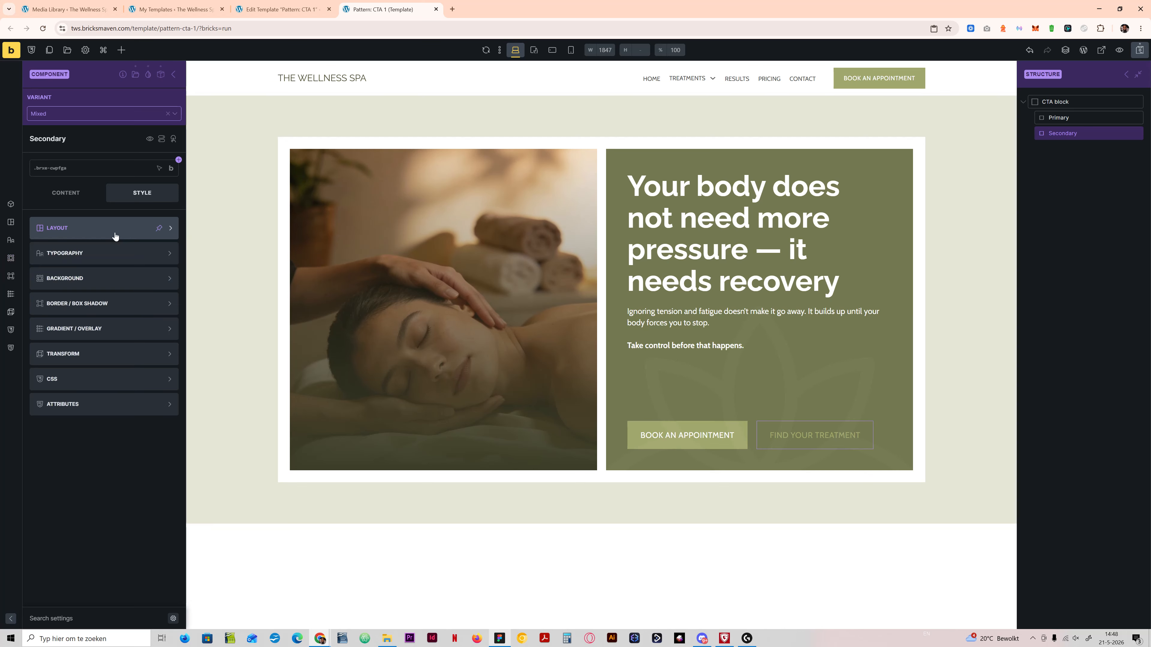
Step: Set the Secondary button's text color in the Mixed variant to a btn-light variable
{"action": "left_click", "coordinate": [95, 257]}
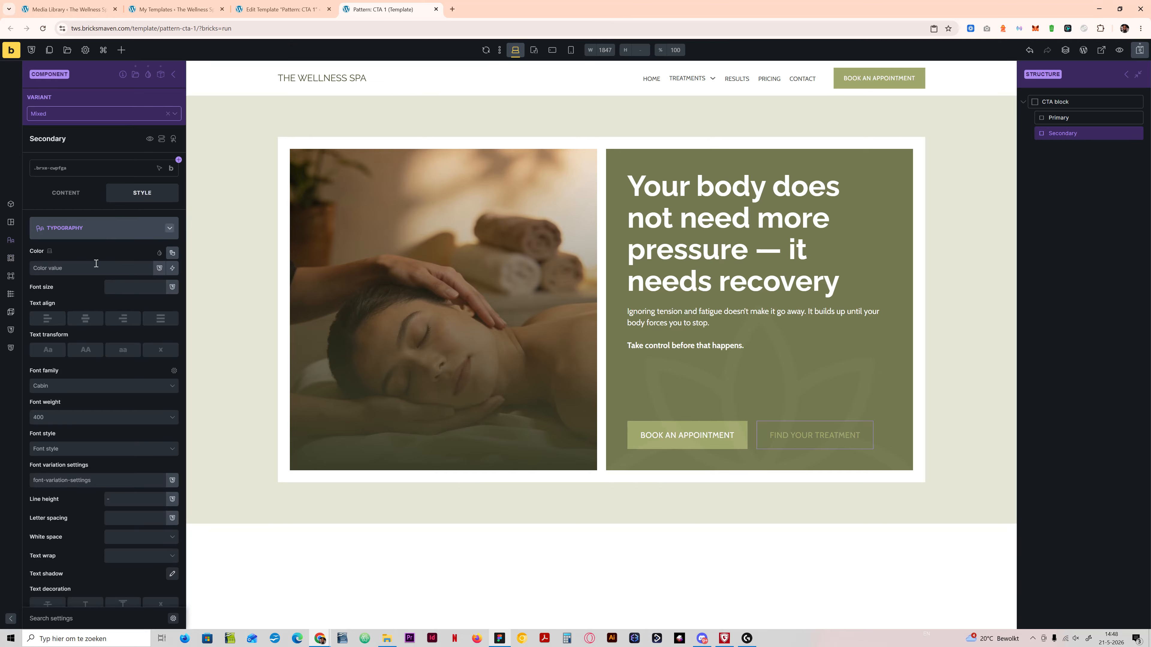
{"action": "left_click", "coordinate": [96, 263]}
{"action": "type", "text": "btn-light"}
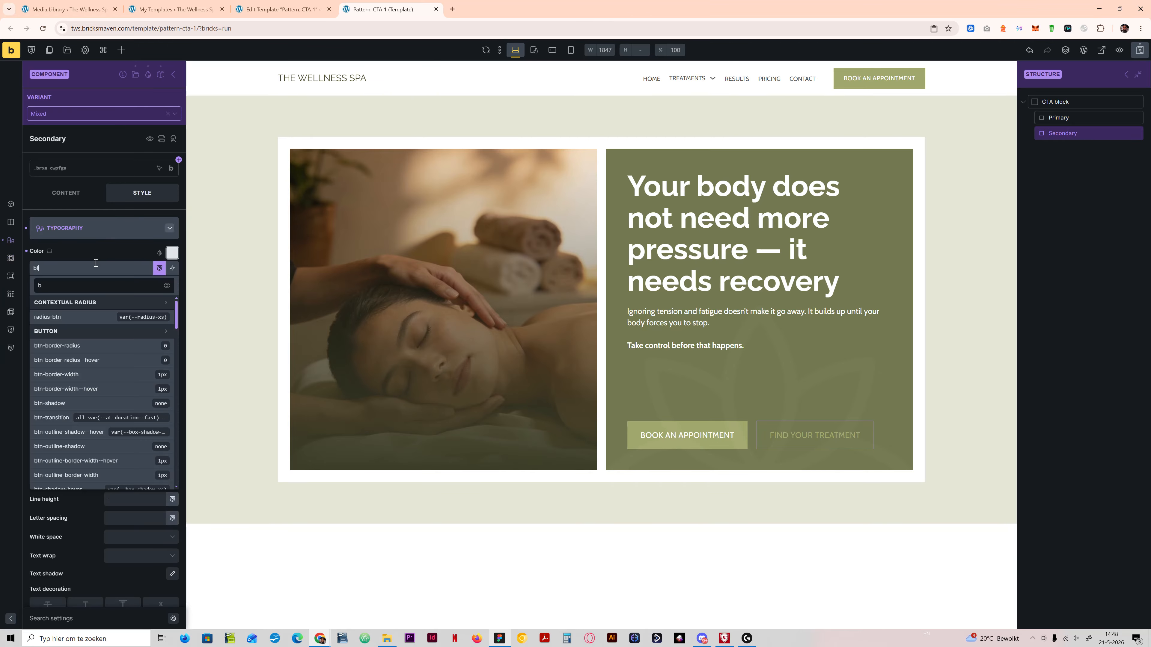
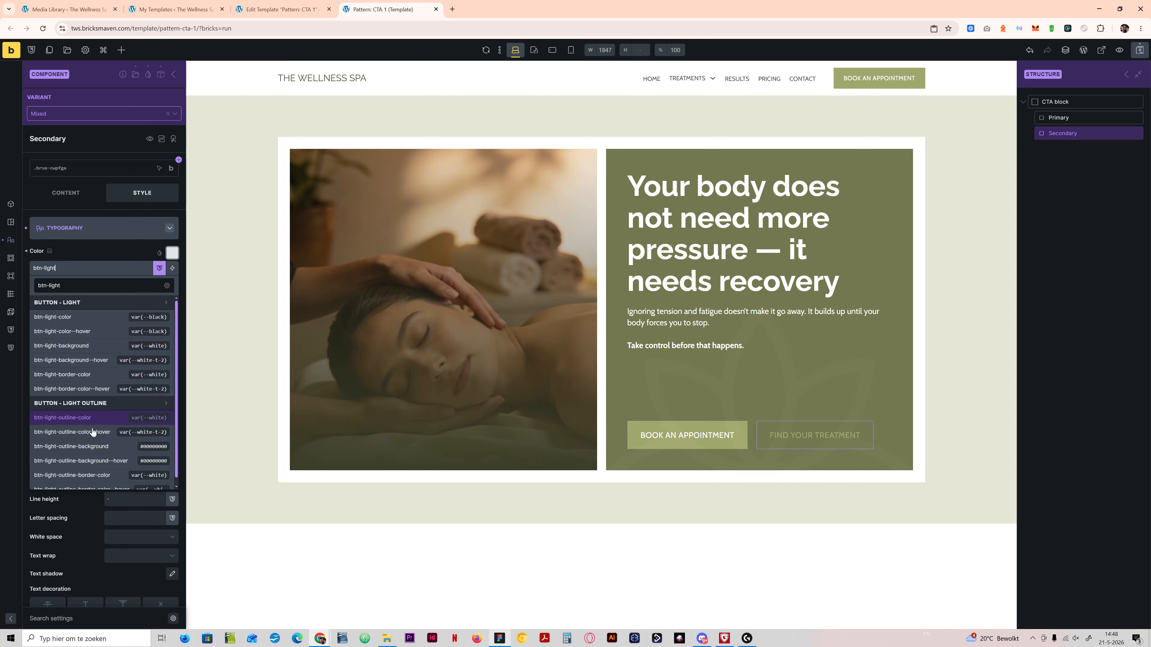
Step: Set the Secondary button's text color in the Mixed variant to var(--btn-light-outline-color) !important
{"action": "left_click", "coordinate": [81, 419]}
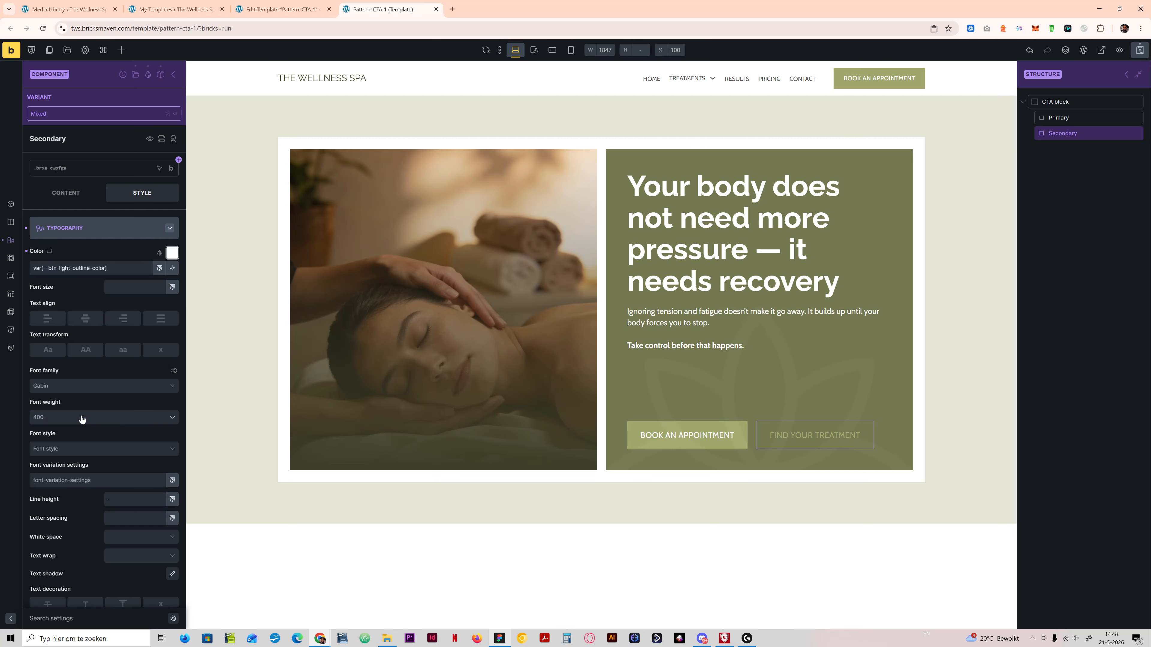
{"action": "left_click", "coordinate": [126, 268]}
{"action": "type", "text": "!im"}
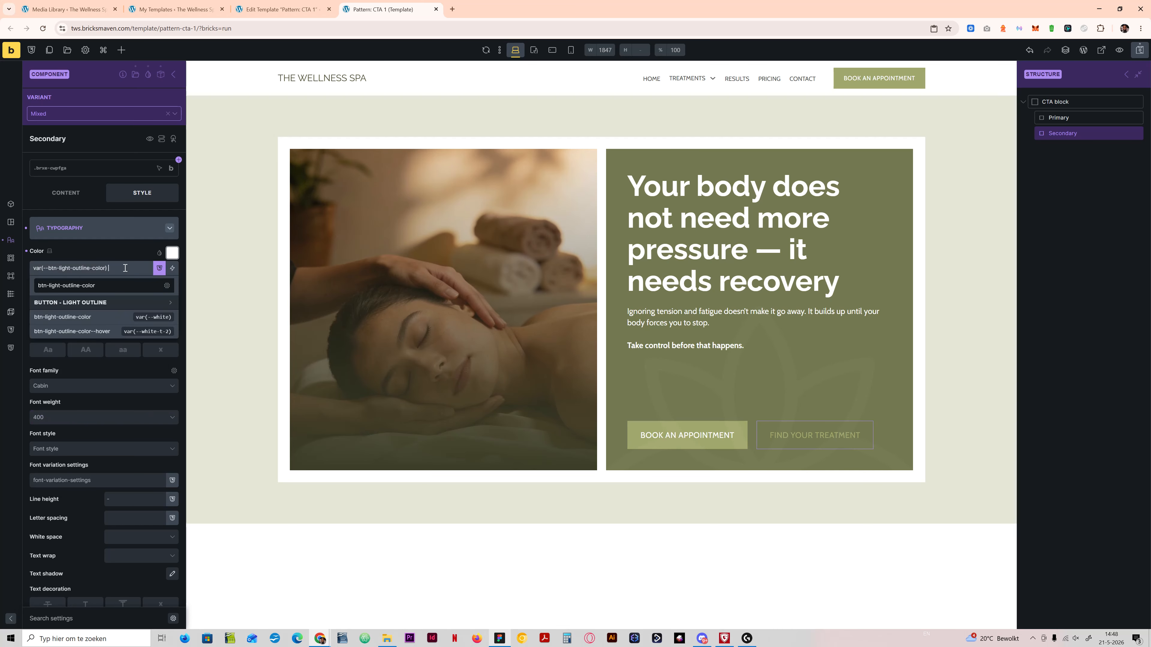
{"action": "type", "text": "portant"}
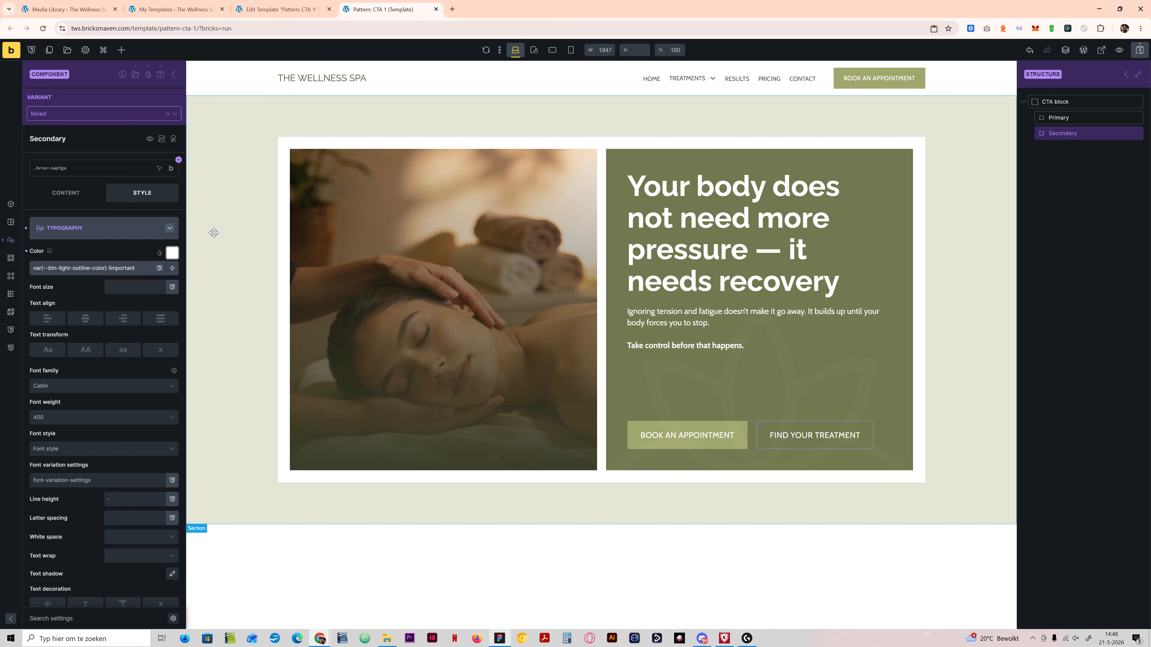
Step: Search the btn- variables for a border color for the Secondary button in the Mixed variant
{"action": "left_click", "coordinate": [77, 233]}
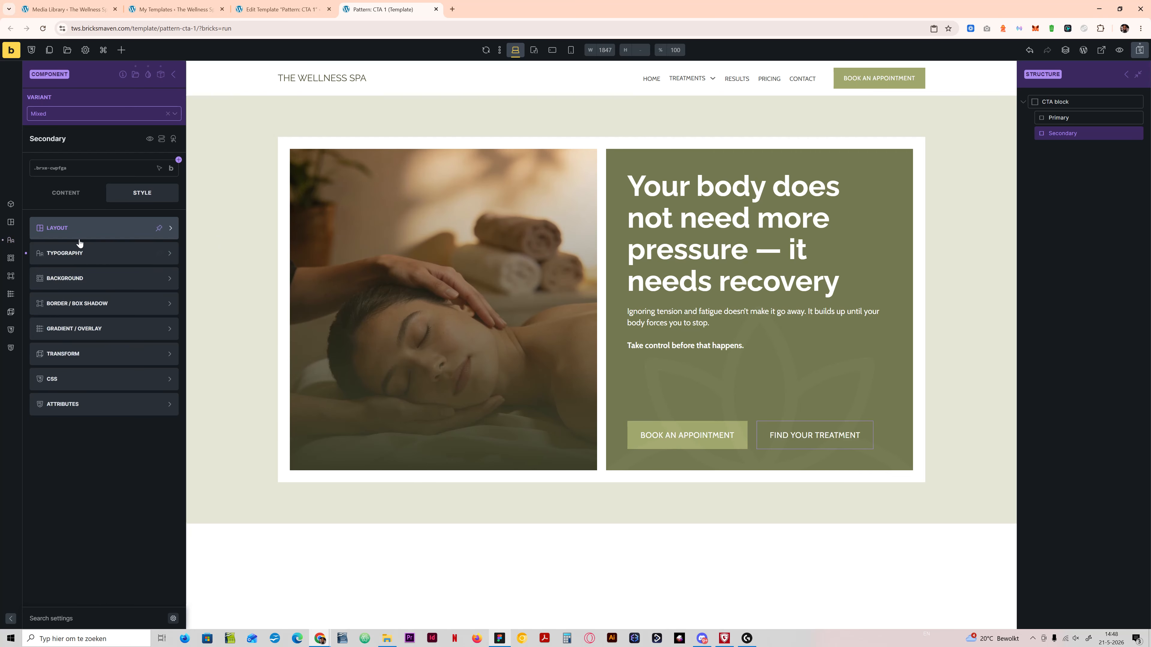
{"action": "left_click", "coordinate": [85, 303]}
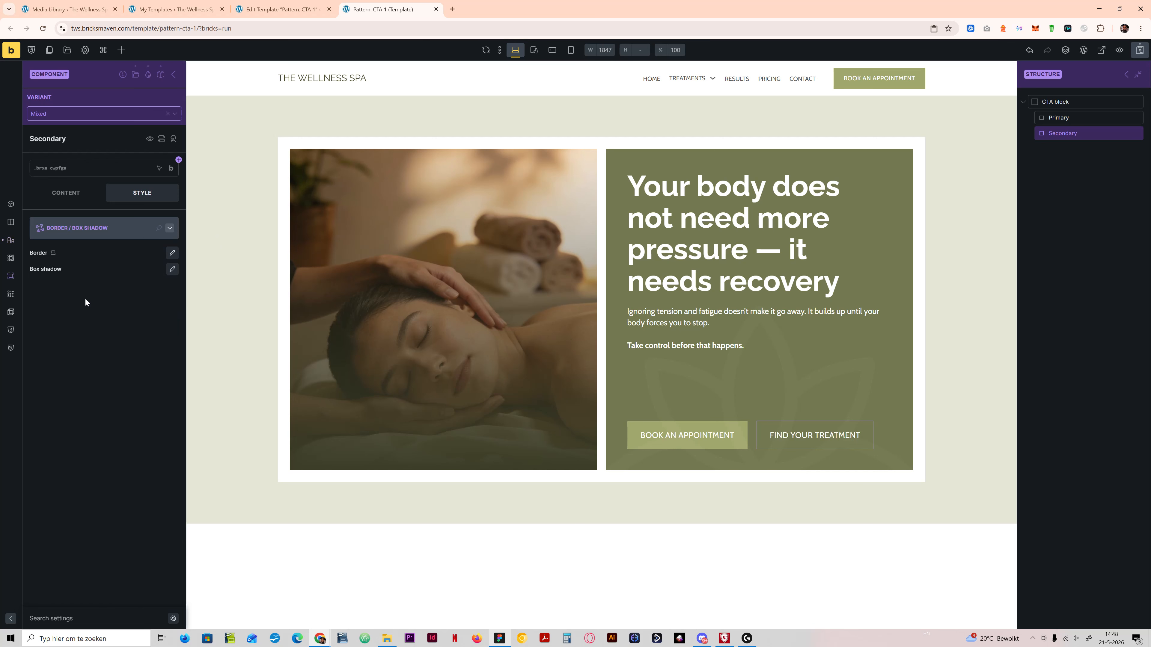
{"action": "left_click", "coordinate": [172, 253]}
{"action": "left_click", "coordinate": [96, 370]}
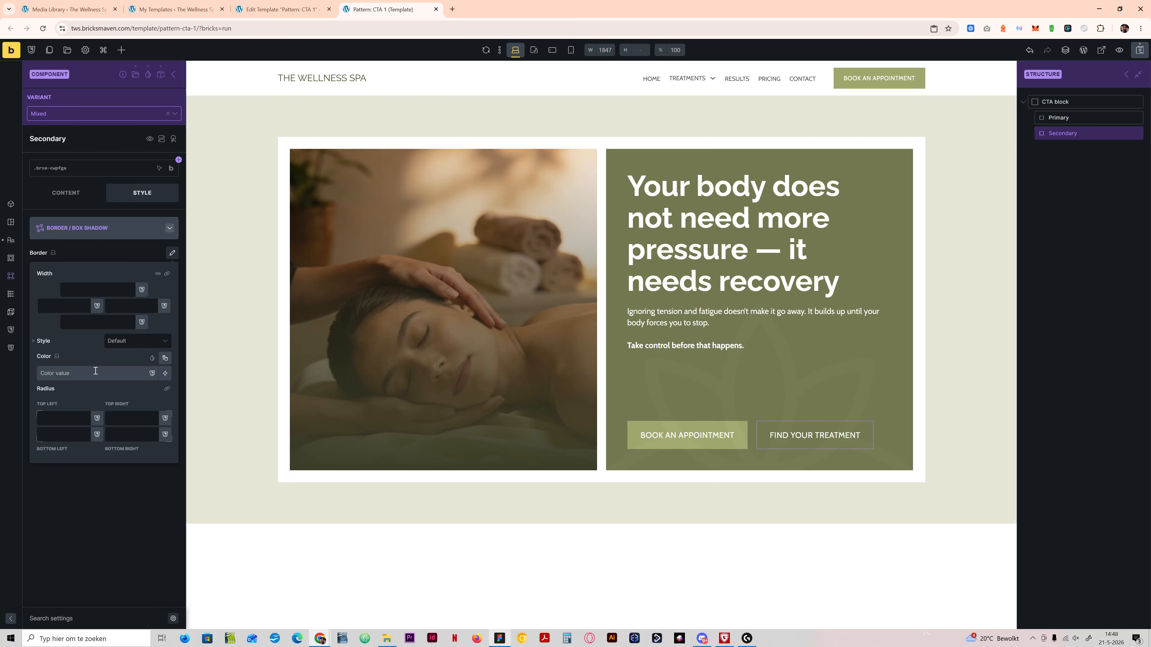
{"action": "type", "text": "btn-bor"}
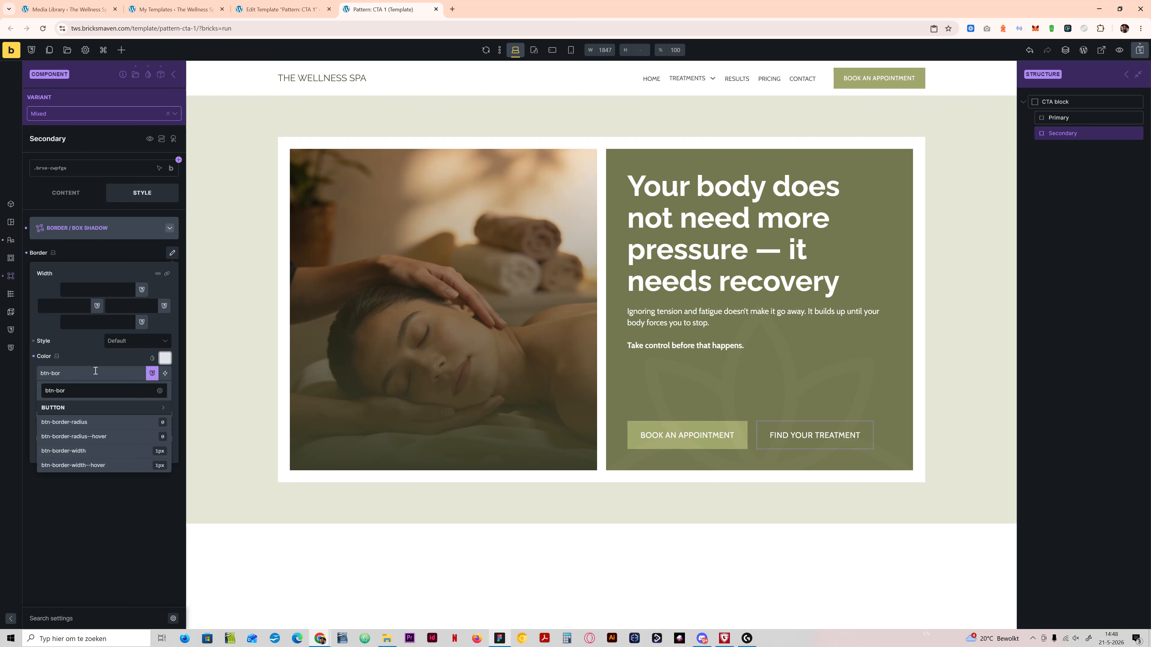
{"action": "key", "text": "BackSpace"}
{"action": "key", "text": "BackSpace"}
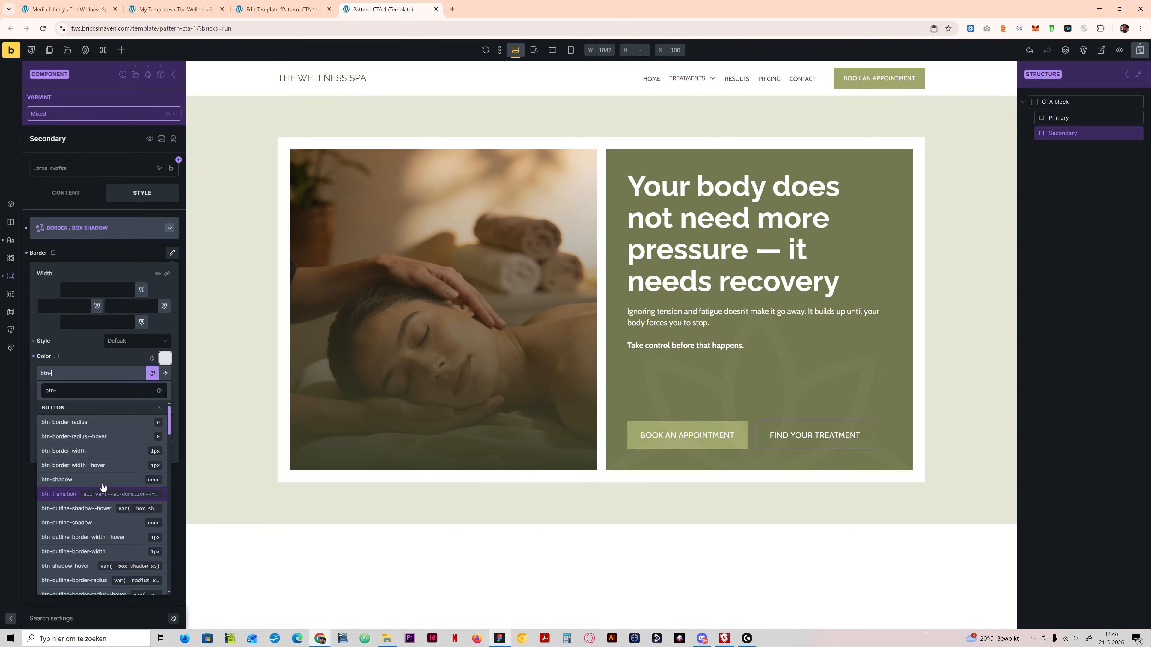
{"action": "scroll", "coordinate": [101, 487], "scroll_direction": "down", "scroll_amount": 5}
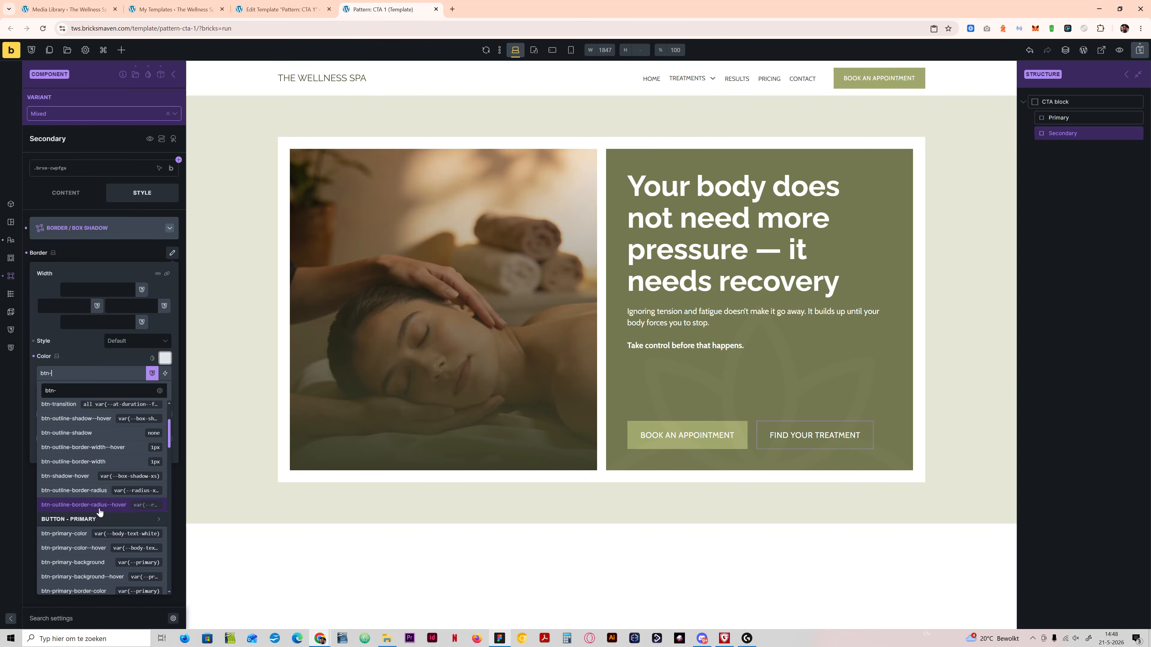
Step: Copy the Secondary button's border color value from the Light variant
{"action": "left_click", "coordinate": [95, 117]}
{"action": "left_click", "coordinate": [74, 156]}
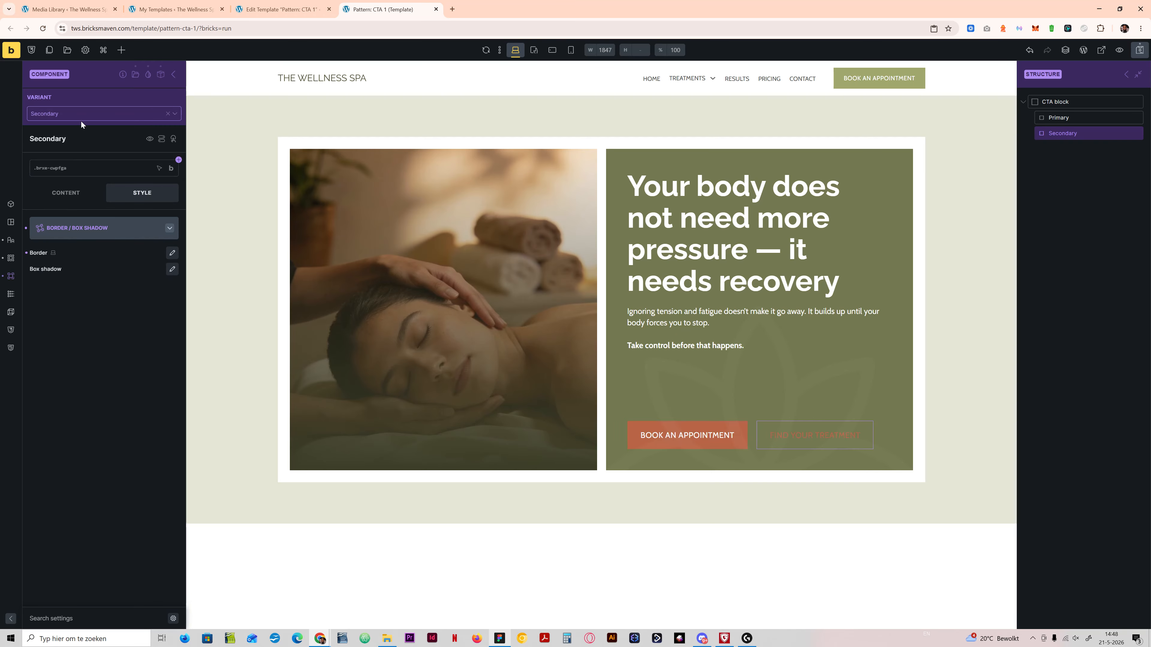
{"action": "left_click", "coordinate": [88, 113]}
{"action": "left_click", "coordinate": [72, 141]}
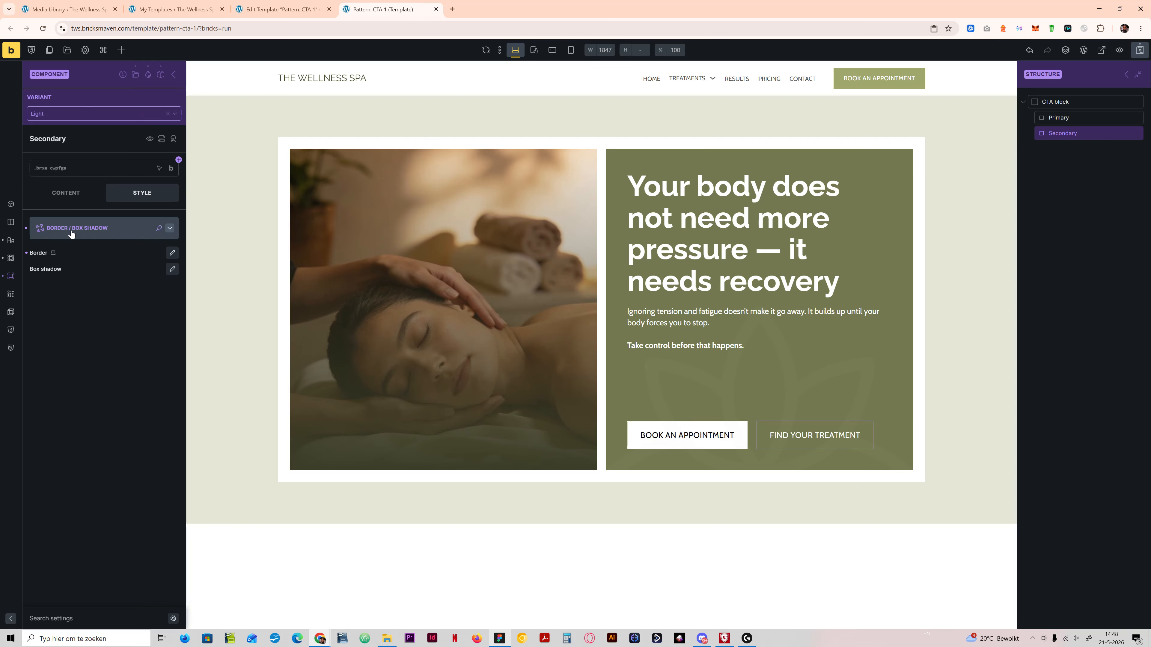
{"action": "left_click", "coordinate": [171, 253]}
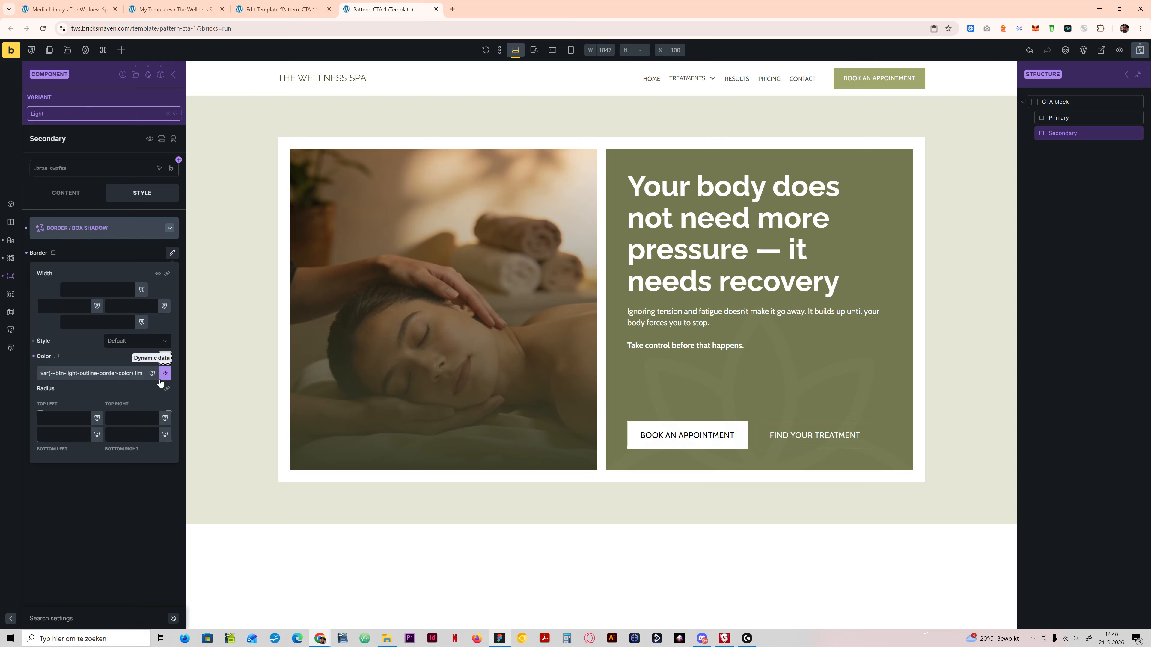
{"action": "key", "text": "ctrl+a"}
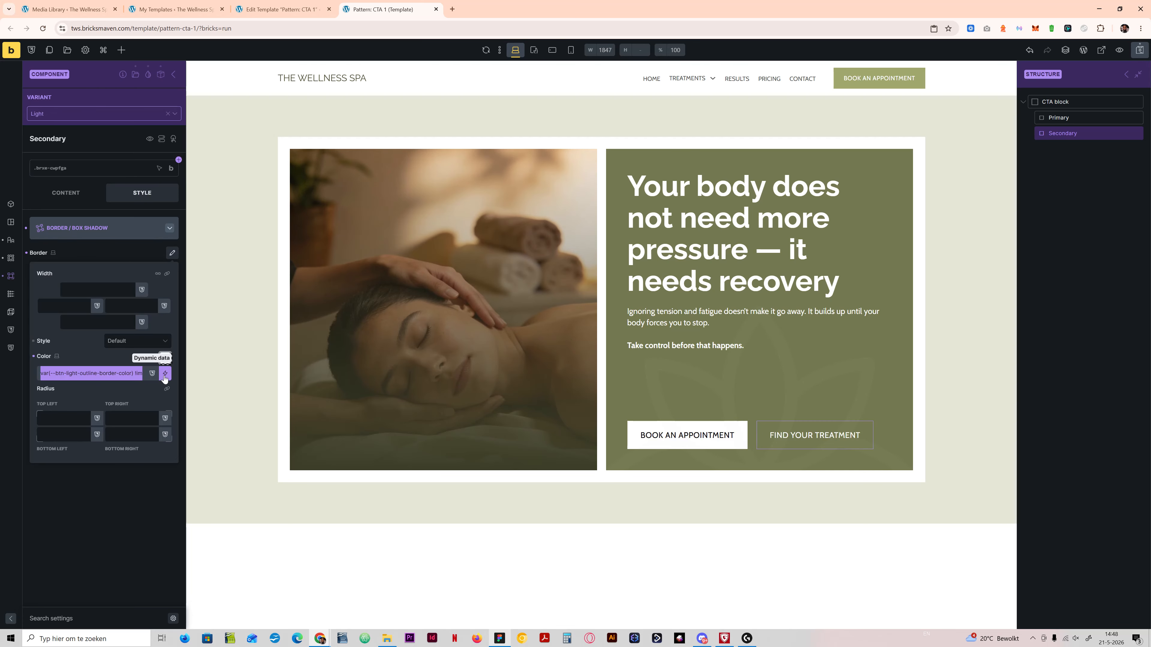
Step: Set the Secondary button's border color in the Mixed variant to the copied var(--btn-light-outline-border-color) !important
{"action": "left_click", "coordinate": [78, 121]}
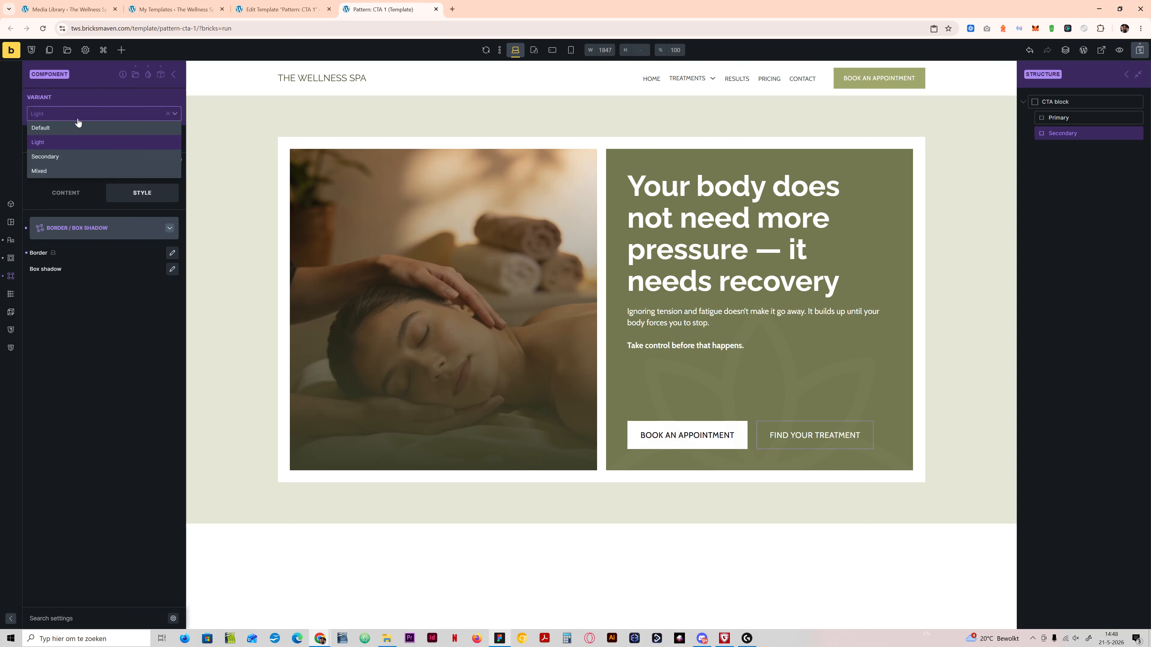
{"action": "left_click", "coordinate": [39, 170]}
{"action": "left_click", "coordinate": [172, 253]}
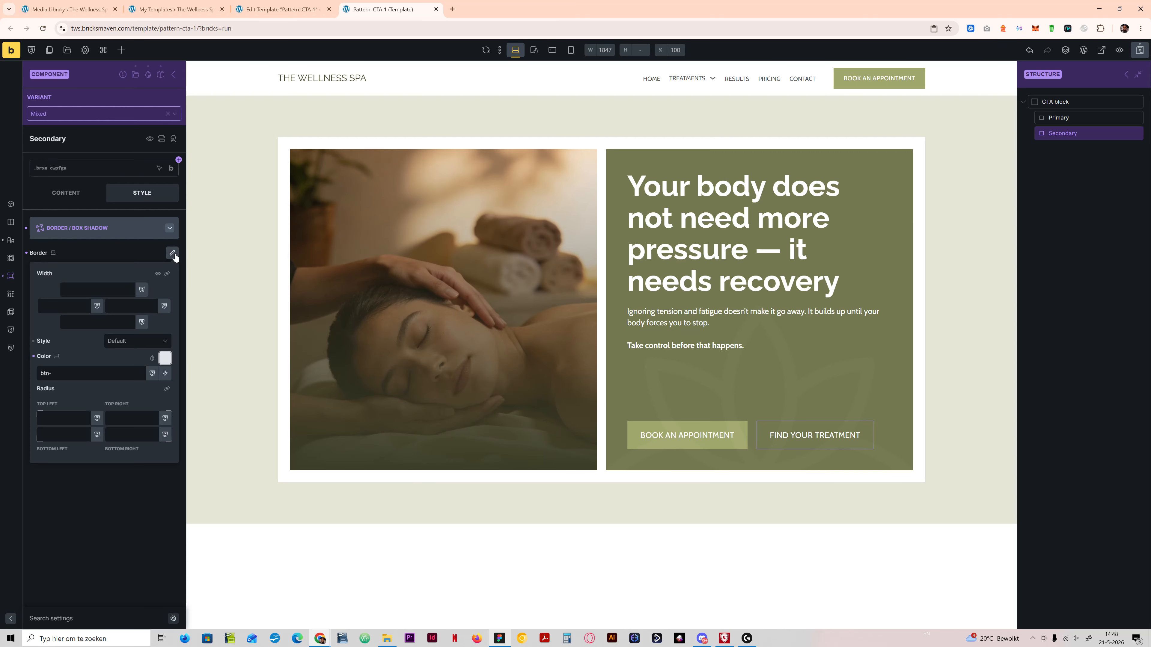
{"action": "left_click", "coordinate": [95, 374]}
{"action": "key", "text": "ctrl+a"}
{"action": "type", "text": "var(--btn-light-outline-border-color) !important"}
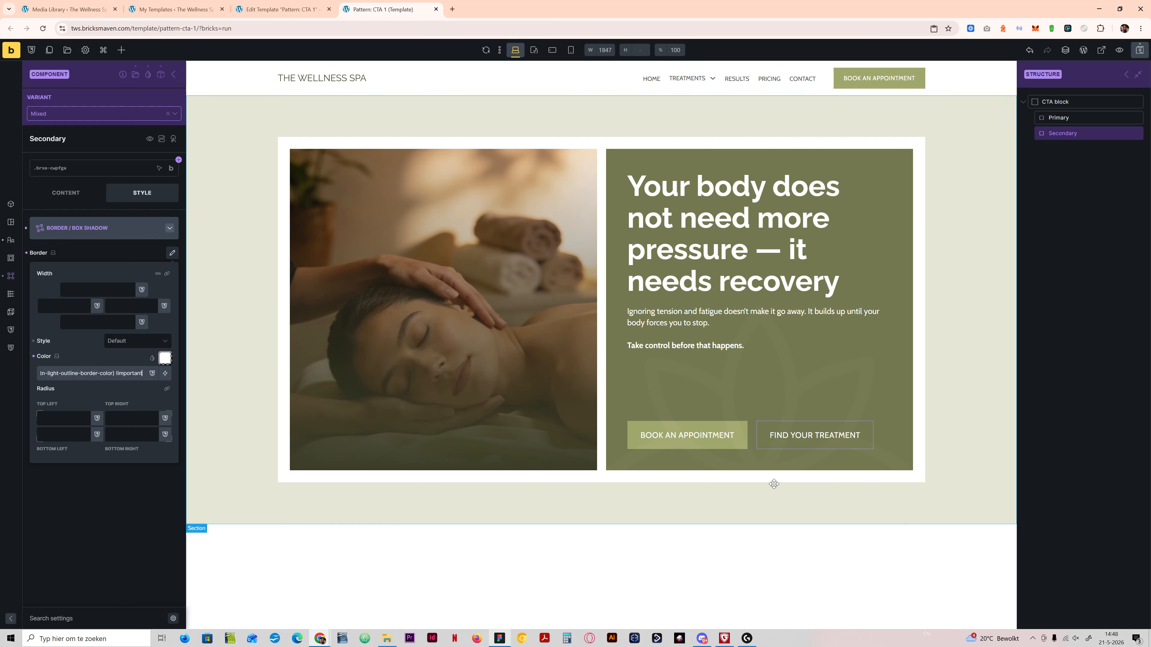
{"action": "left_click", "coordinate": [114, 496]}
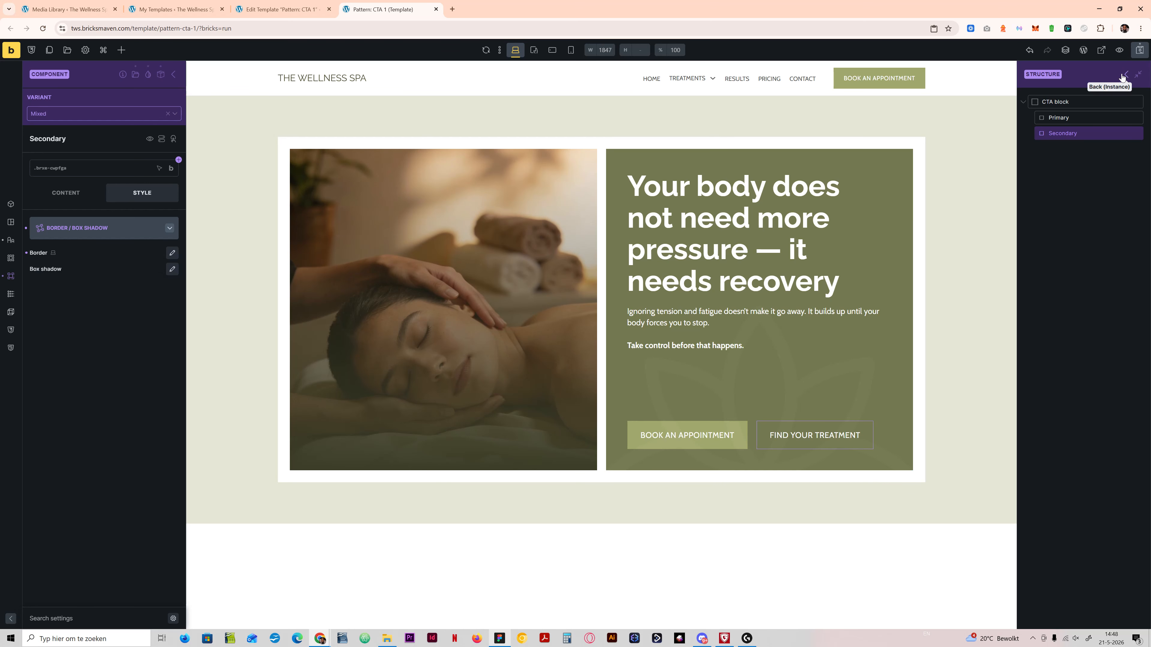
Step: Set the CTA block's main-axis alignment to space between in the Mixed variant
{"action": "left_click", "coordinate": [1072, 100]}
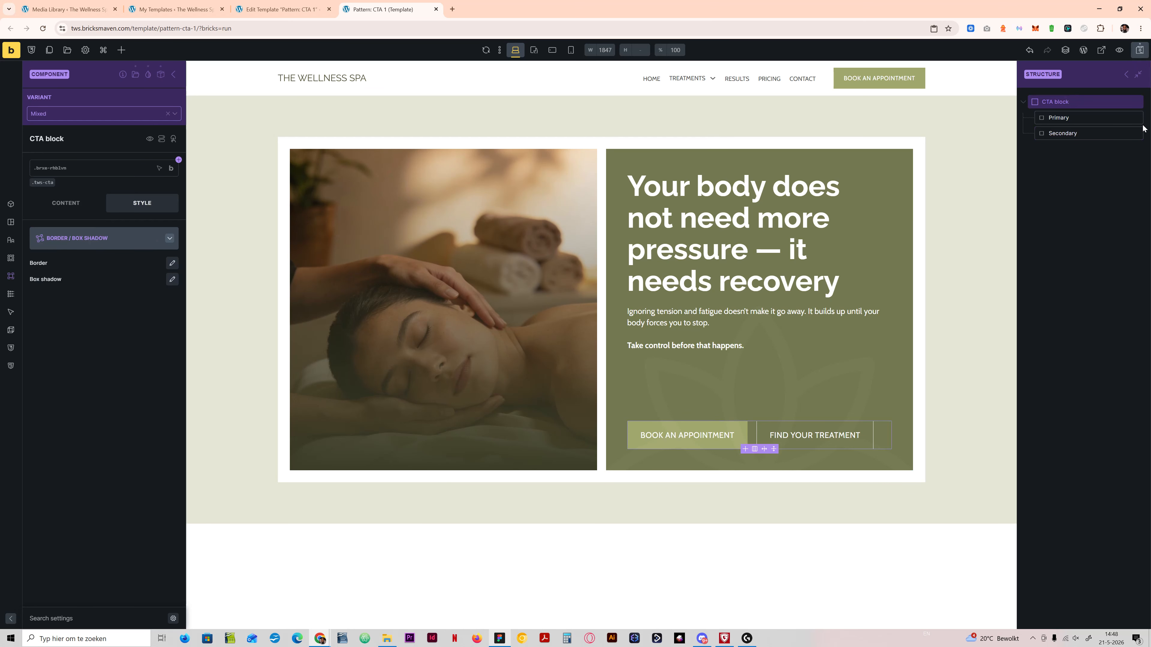
{"action": "left_click", "coordinate": [66, 202]}
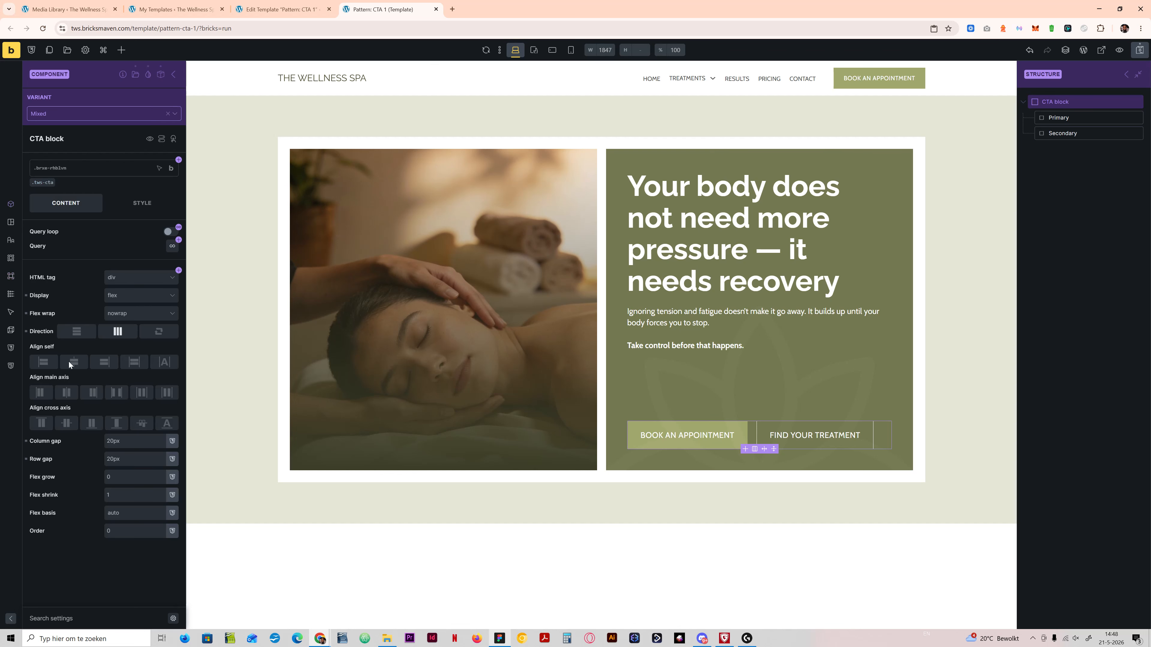
{"action": "left_click", "coordinate": [115, 394]}
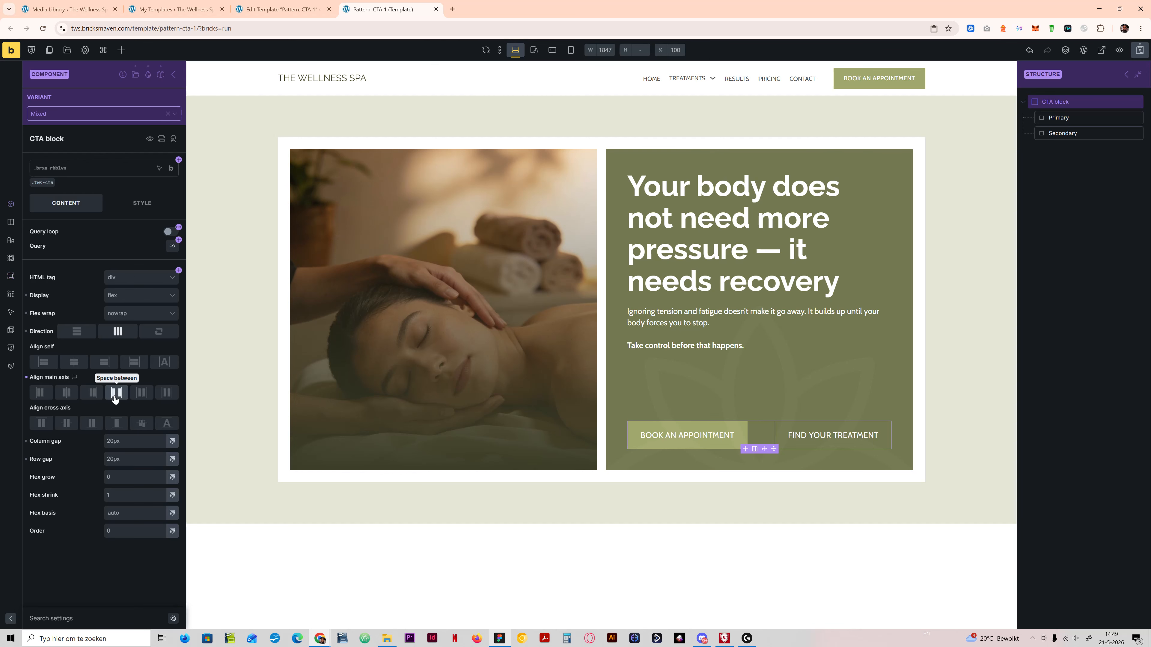
{"action": "left_click", "coordinate": [118, 427]}
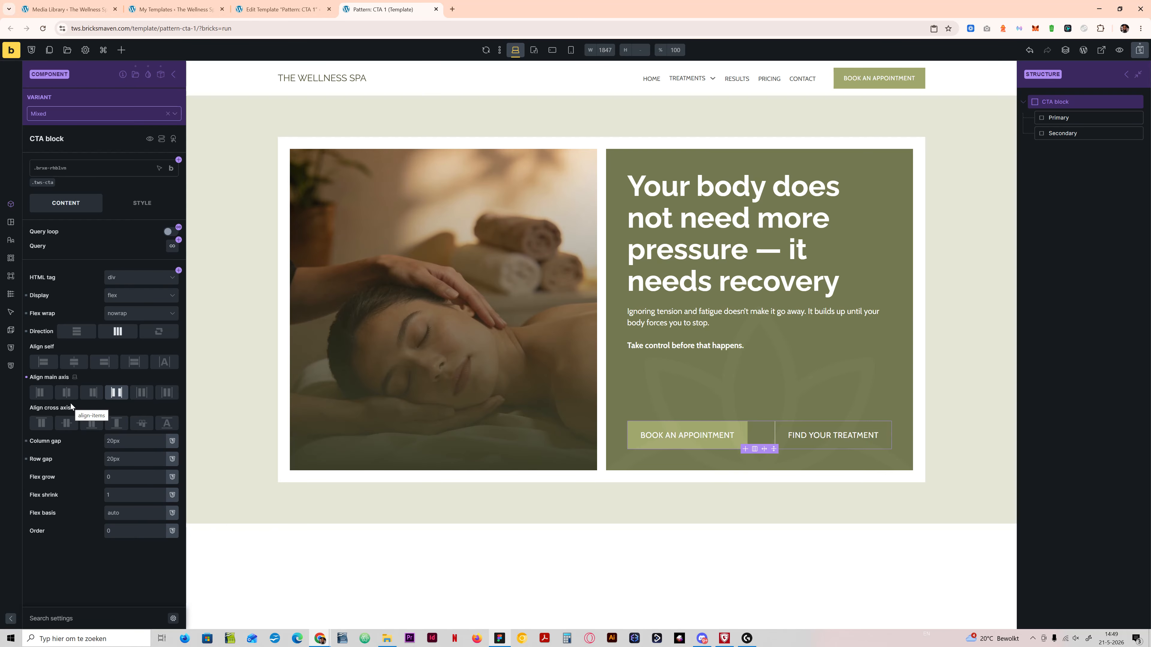
Step: Check the button layout in the Figma design and set the Primary button's width to 100% in the Mixed variant
{"action": "left_click", "coordinate": [500, 644]}
{"action": "left_click", "coordinate": [500, 644]}
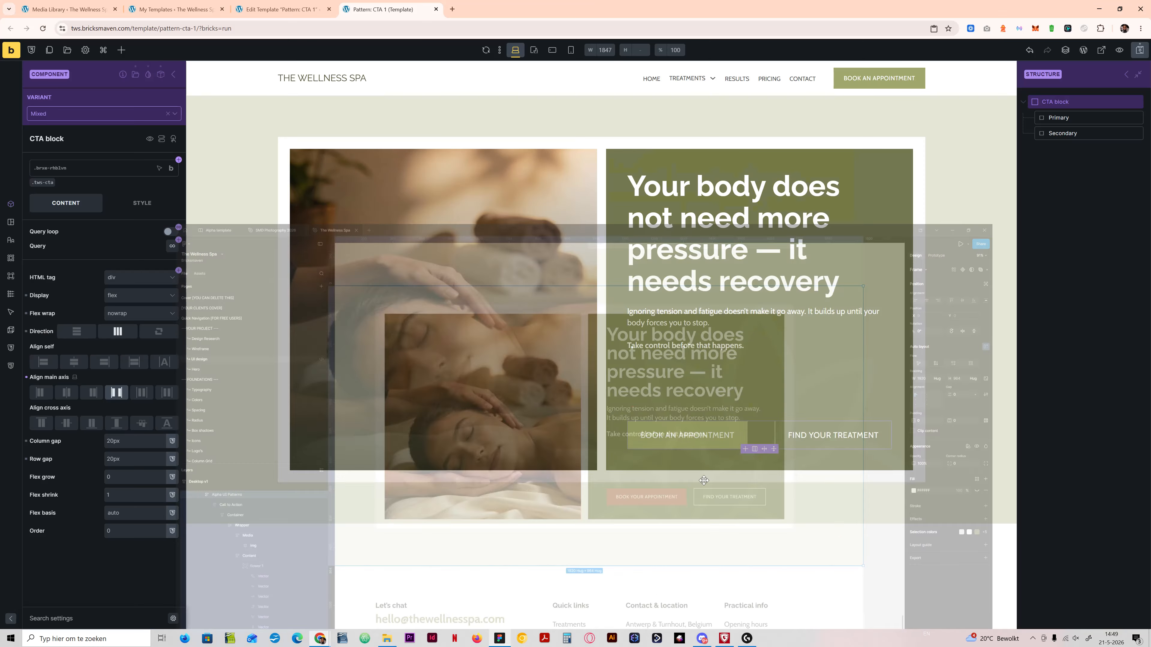
{"action": "left_click", "coordinate": [1057, 115]}
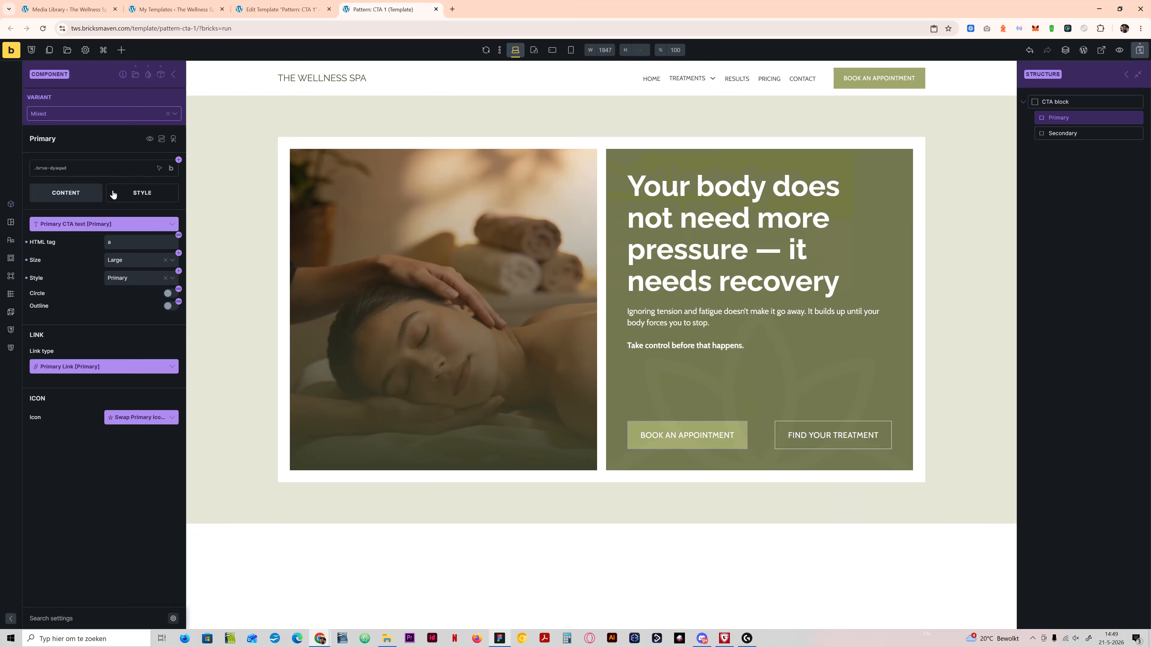
{"action": "left_click", "coordinate": [130, 197]}
{"action": "left_click", "coordinate": [111, 228]}
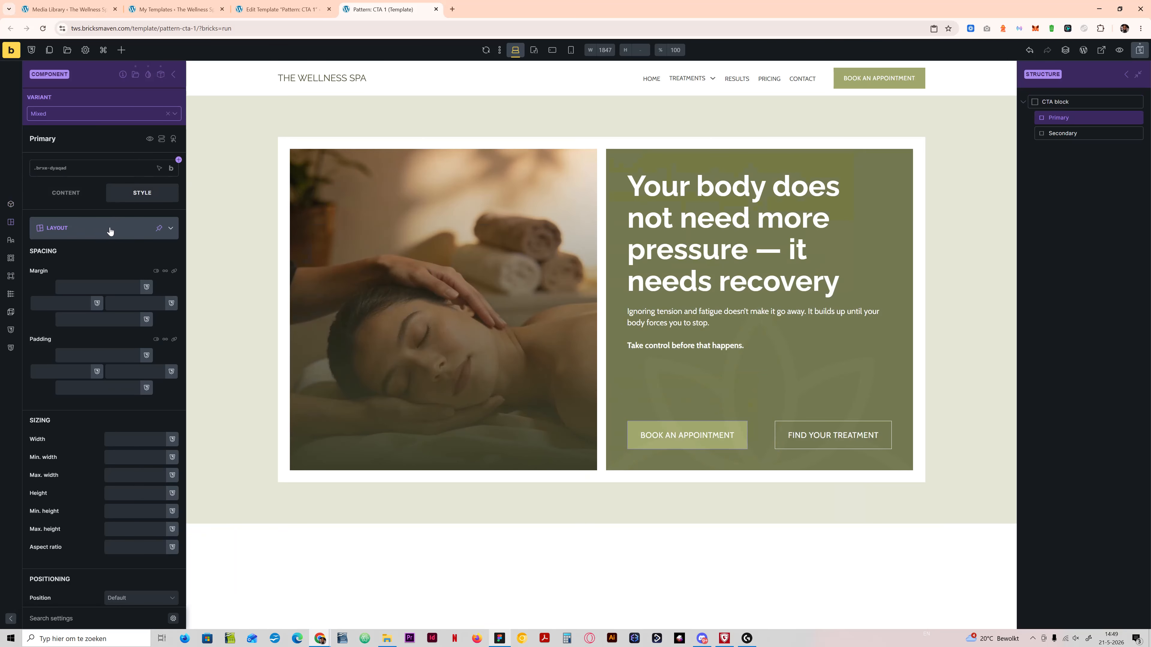
{"action": "left_click", "coordinate": [125, 443]}
{"action": "type", "text": "100%"}
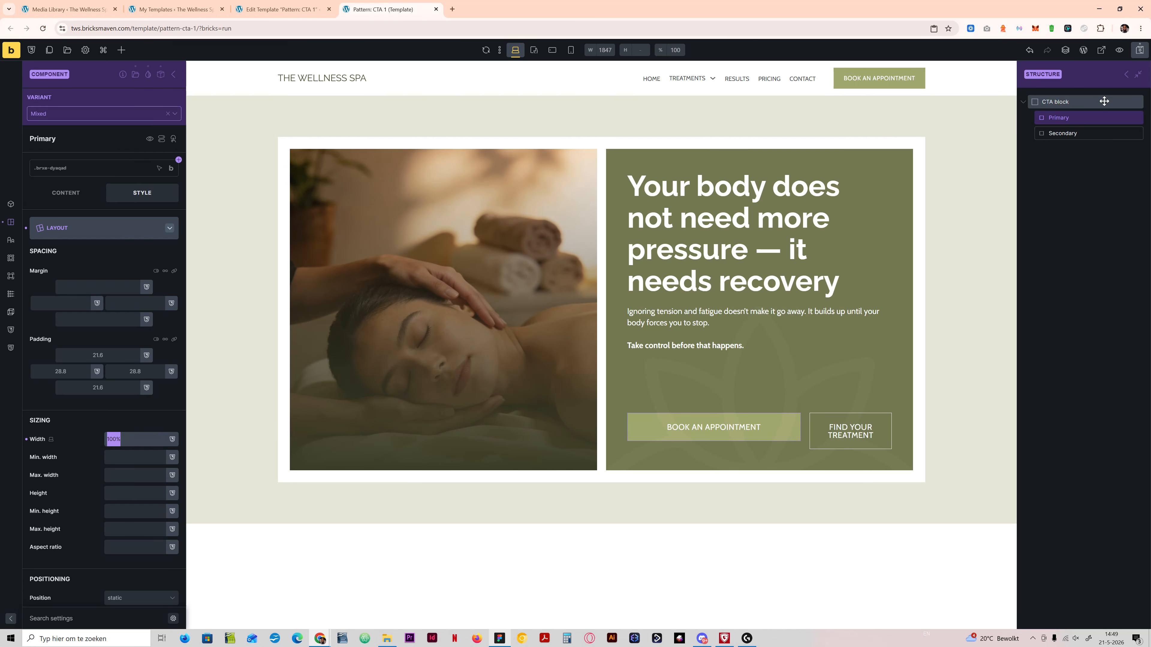
Step: Set the Secondary button's width to 100% in the Mixed variant and save the template
{"action": "left_click", "coordinate": [1081, 136]}
{"action": "left_click", "coordinate": [127, 442]}
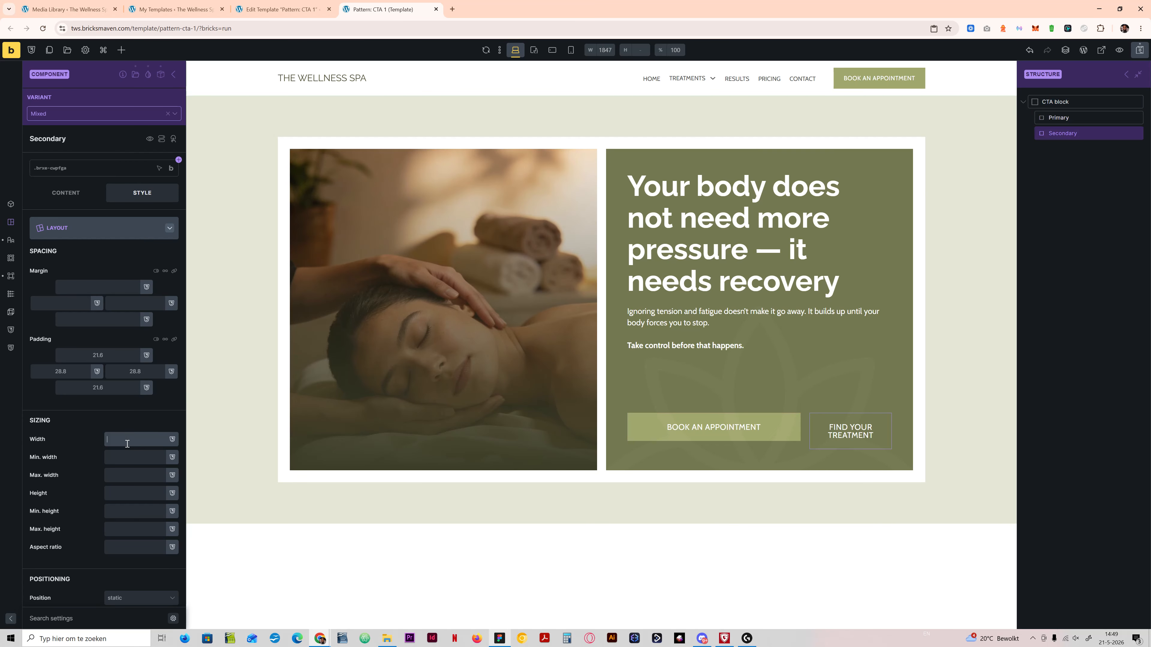
{"action": "type", "text": "100%"}
{"action": "left_click", "coordinate": [1140, 52]}
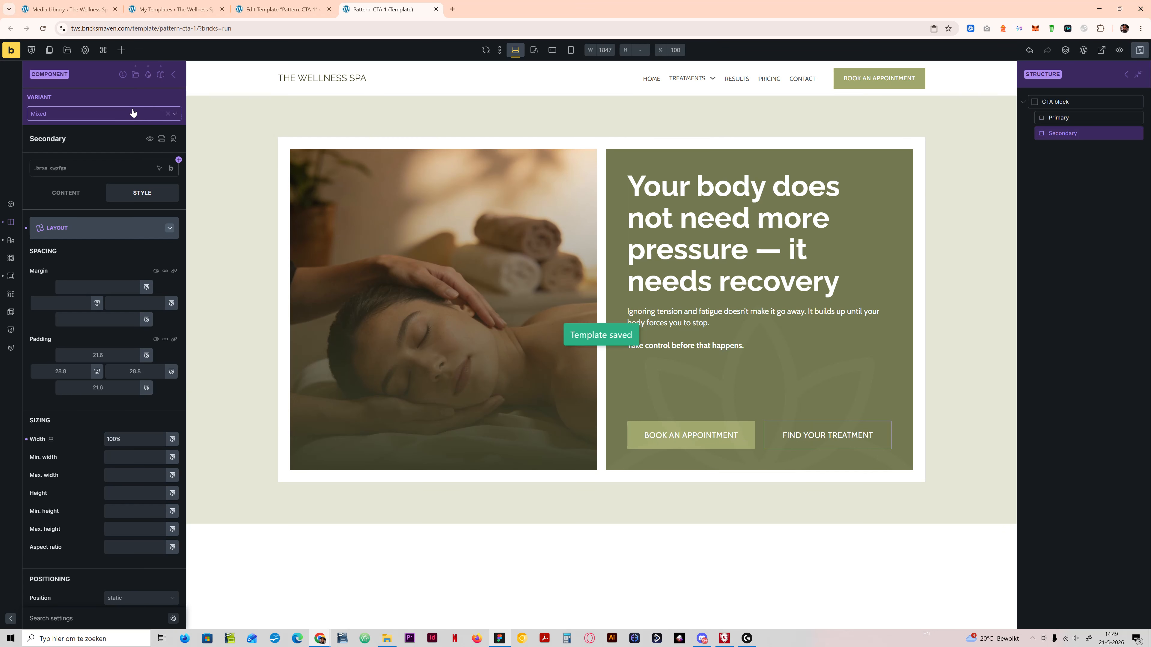
Step: Leave component editing, switch the section's CTA block to the Mixed variant and save the template
{"action": "left_click", "coordinate": [176, 75]}
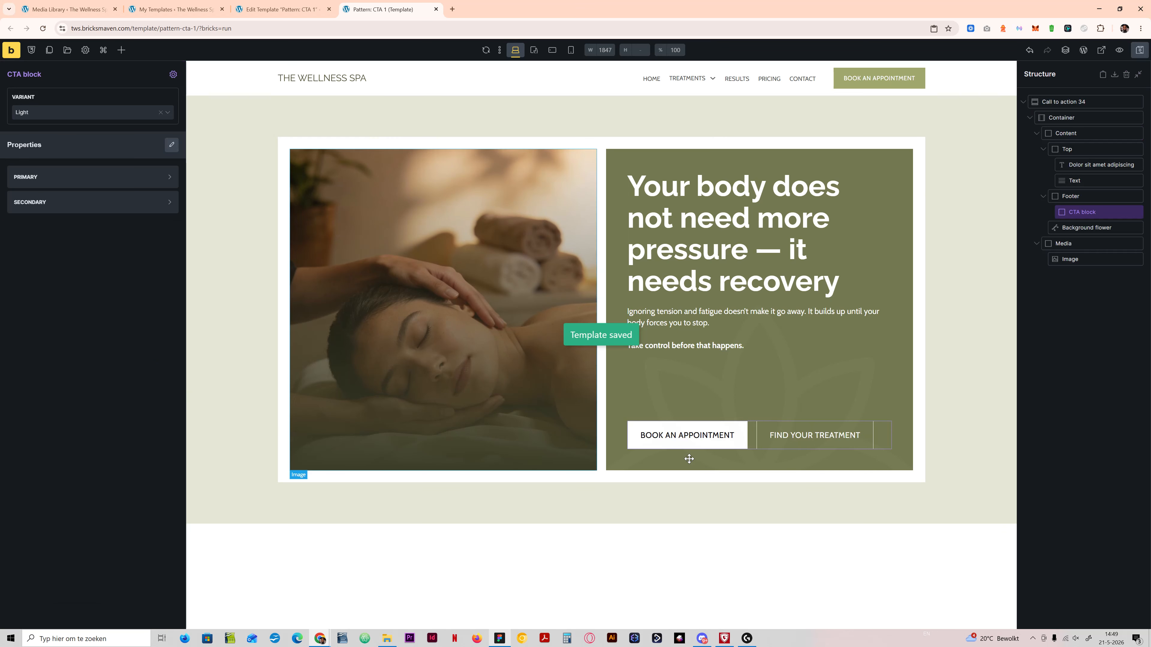
{"action": "left_click", "coordinate": [95, 113]}
{"action": "left_click", "coordinate": [67, 170]}
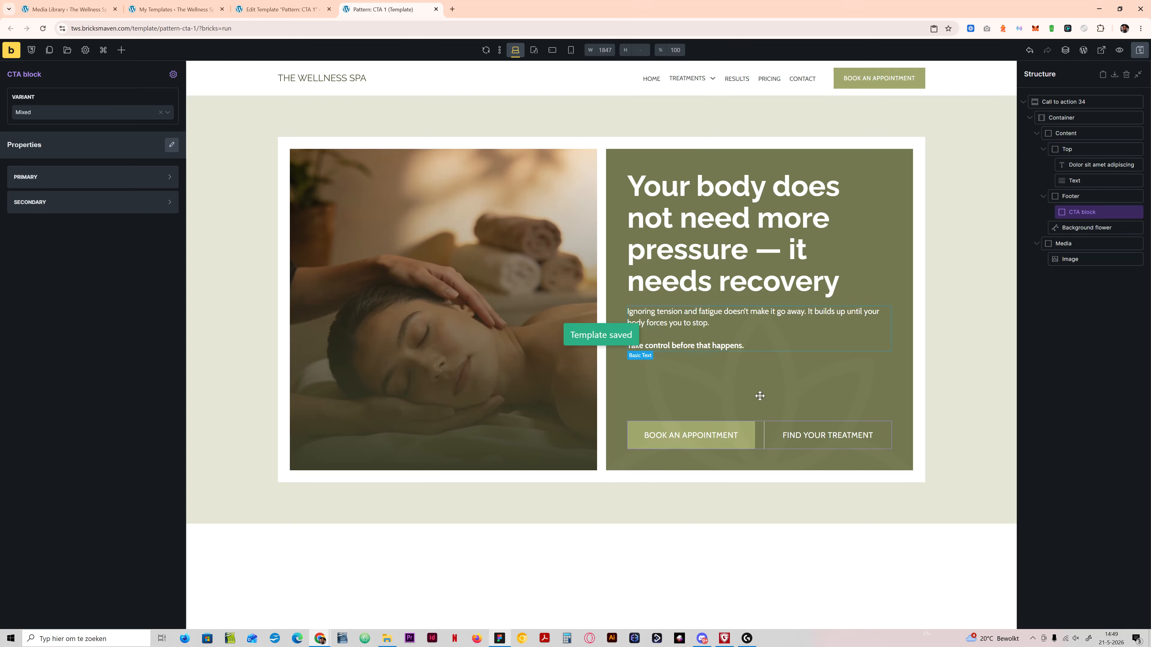
Step: Preview the section at the tablet and mobile landscape breakpoints, and cut the Container's grid template columns value at mobile landscape
{"action": "left_click", "coordinate": [529, 52]}
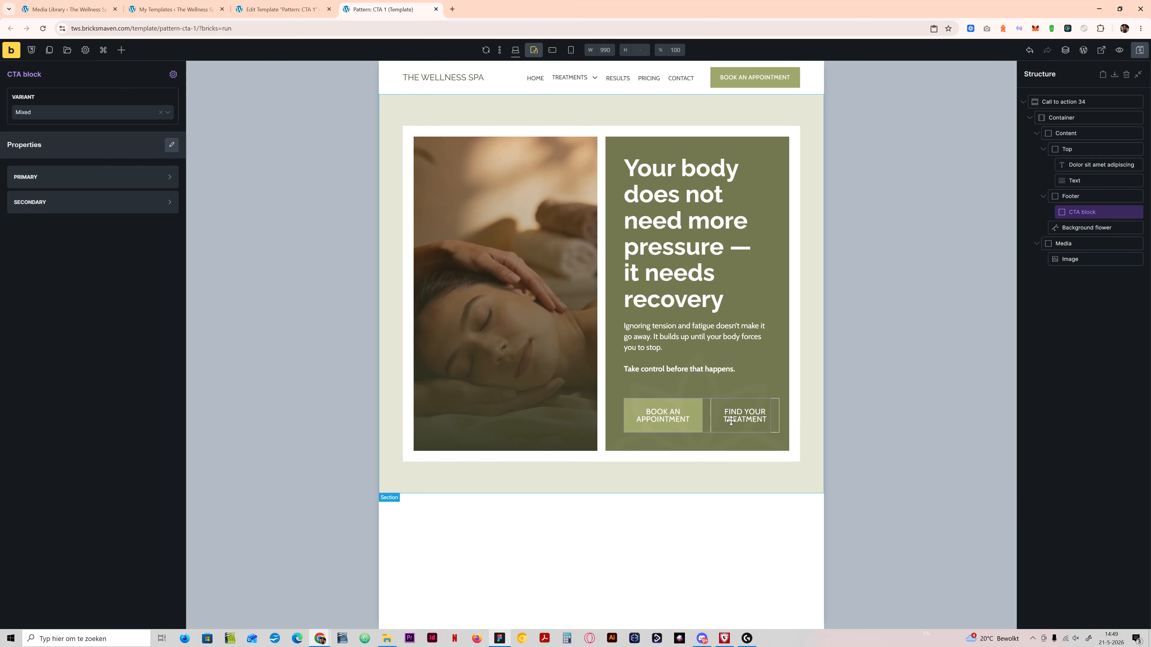
{"action": "left_click", "coordinate": [552, 50]}
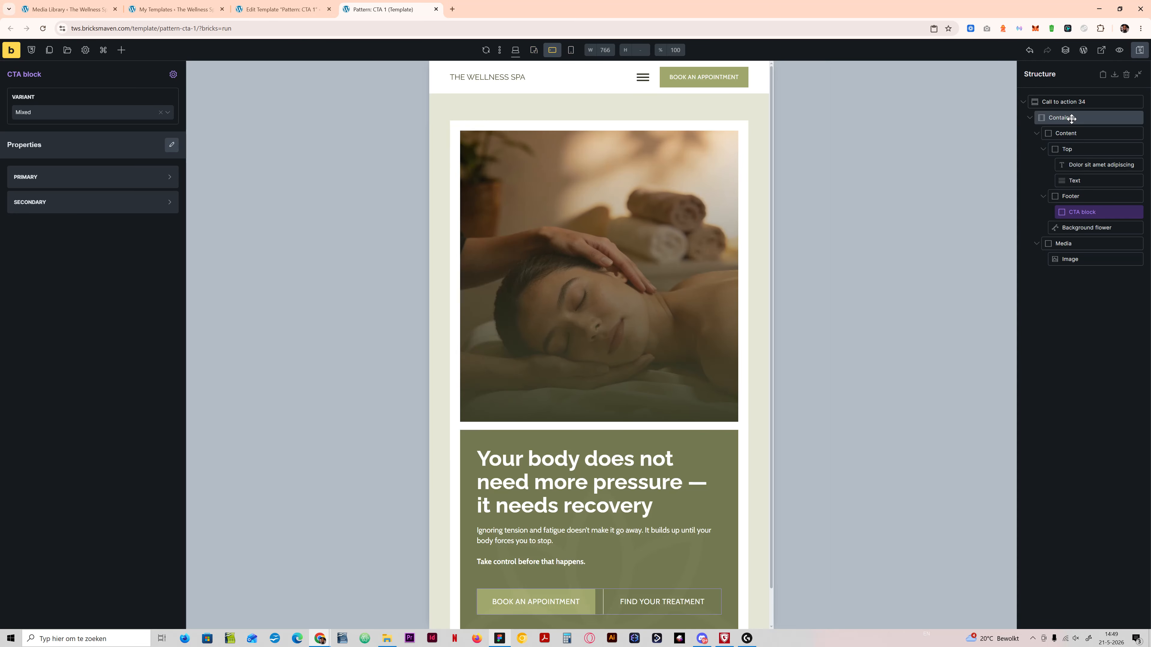
{"action": "left_click", "coordinate": [1062, 117]}
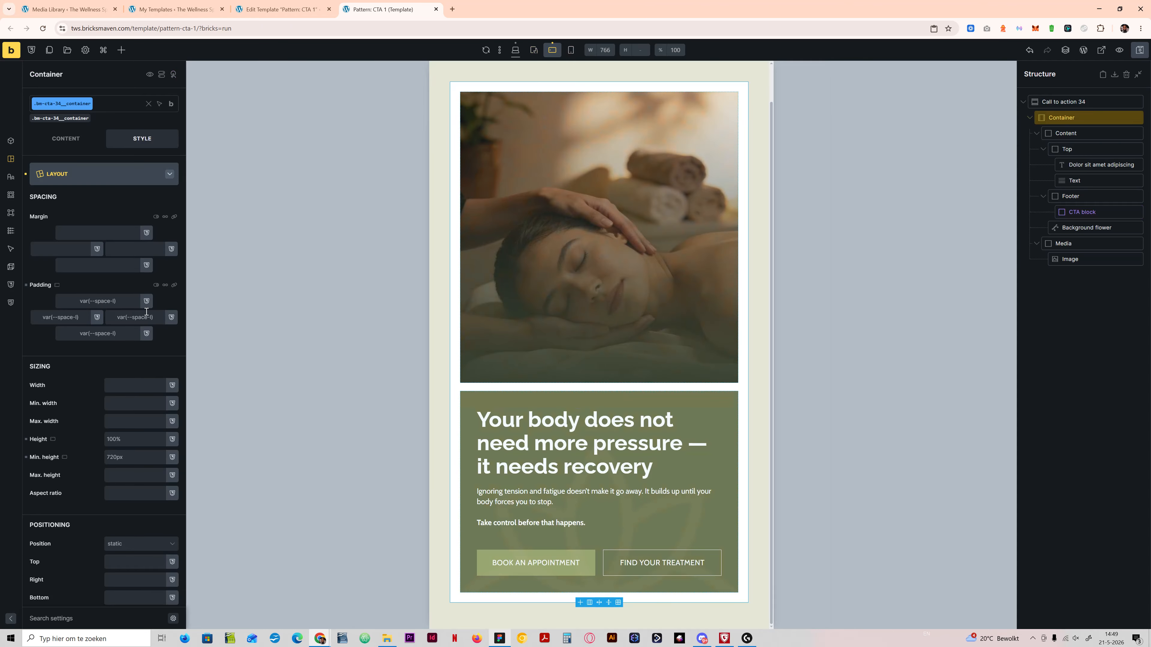
{"action": "left_click", "coordinate": [66, 138]}
{"action": "left_click_drag", "start_coordinate": [88, 263], "coordinate": [3, 267]}
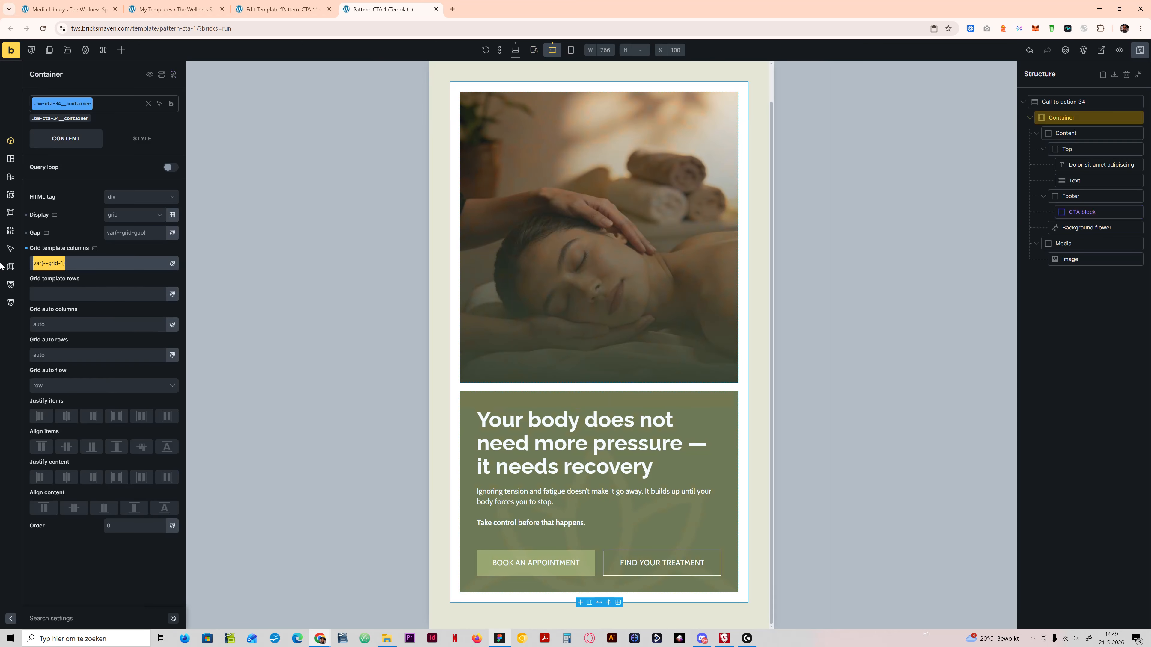
{"action": "key", "text": "ctrl+x"}
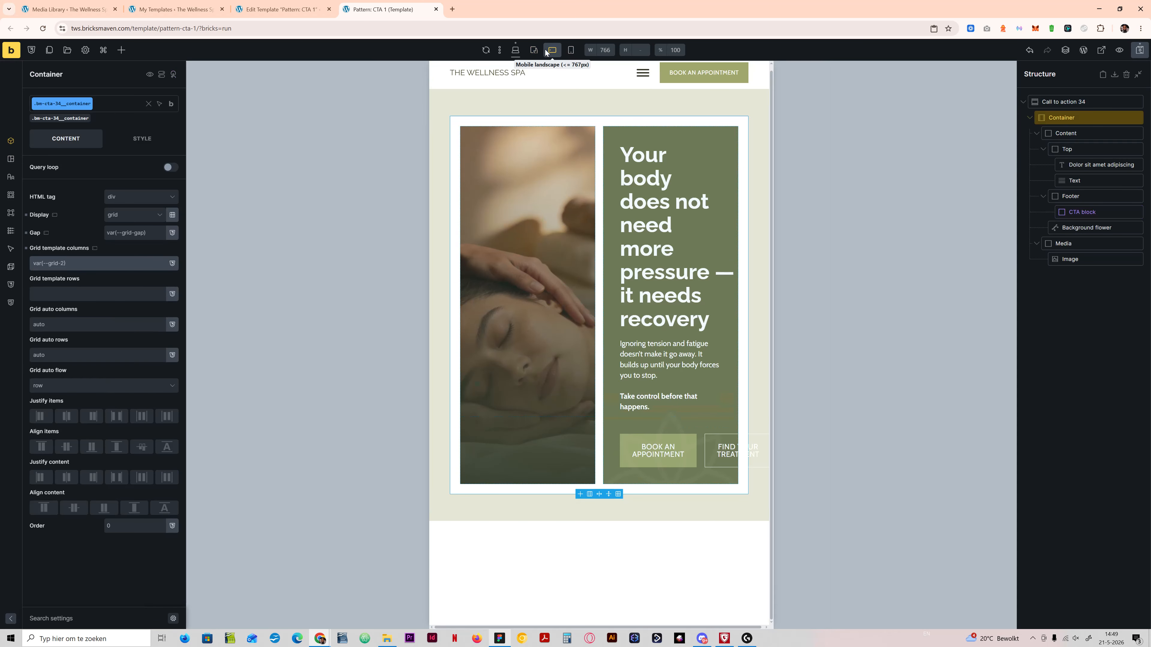
Step: Set the Container's grid template columns to var(--grid-1) at the tablet portrait breakpoint
{"action": "left_click", "coordinate": [534, 50]}
{"action": "left_click", "coordinate": [106, 261]}
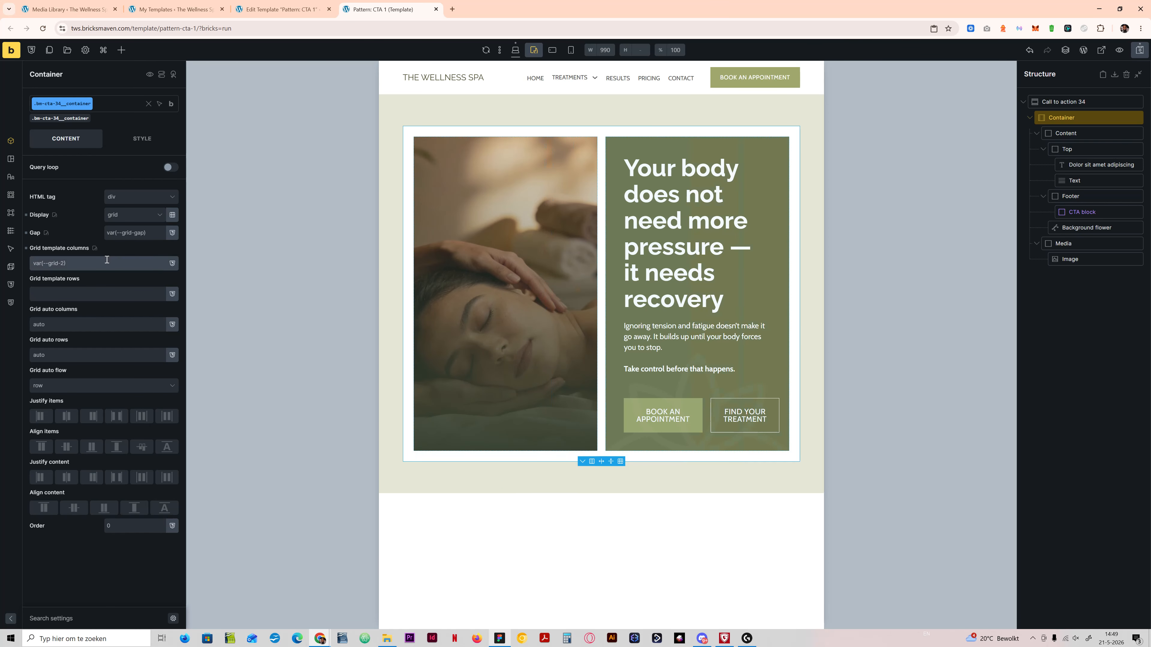
{"action": "key", "text": "ctrl+v"}
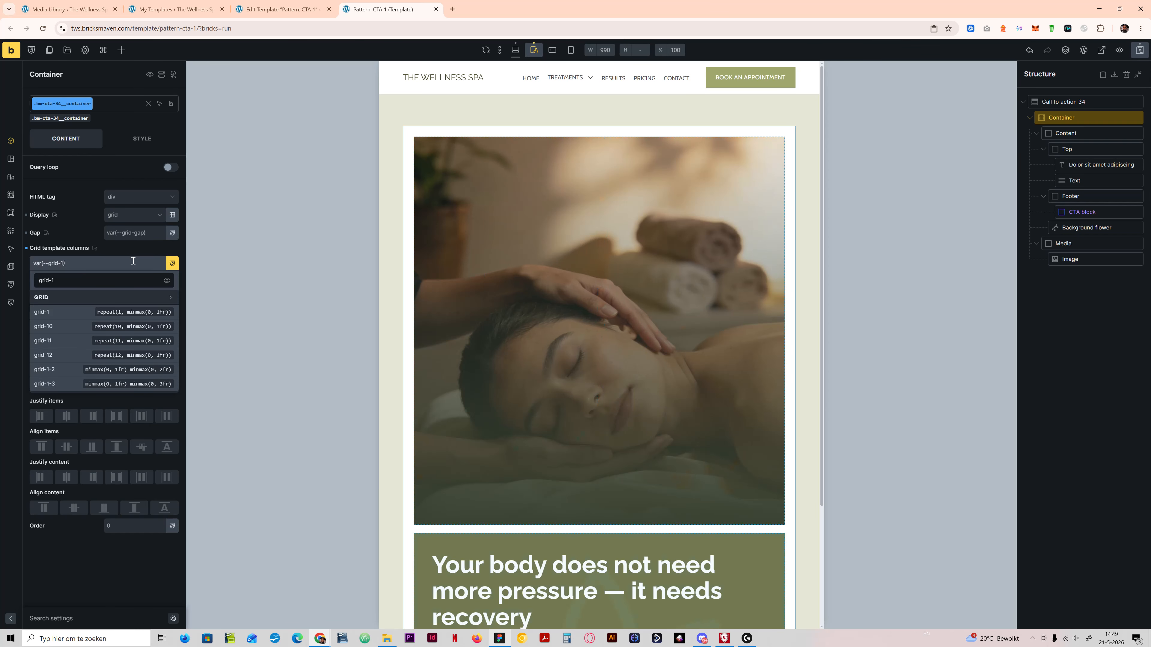
{"action": "left_click", "coordinate": [172, 262]}
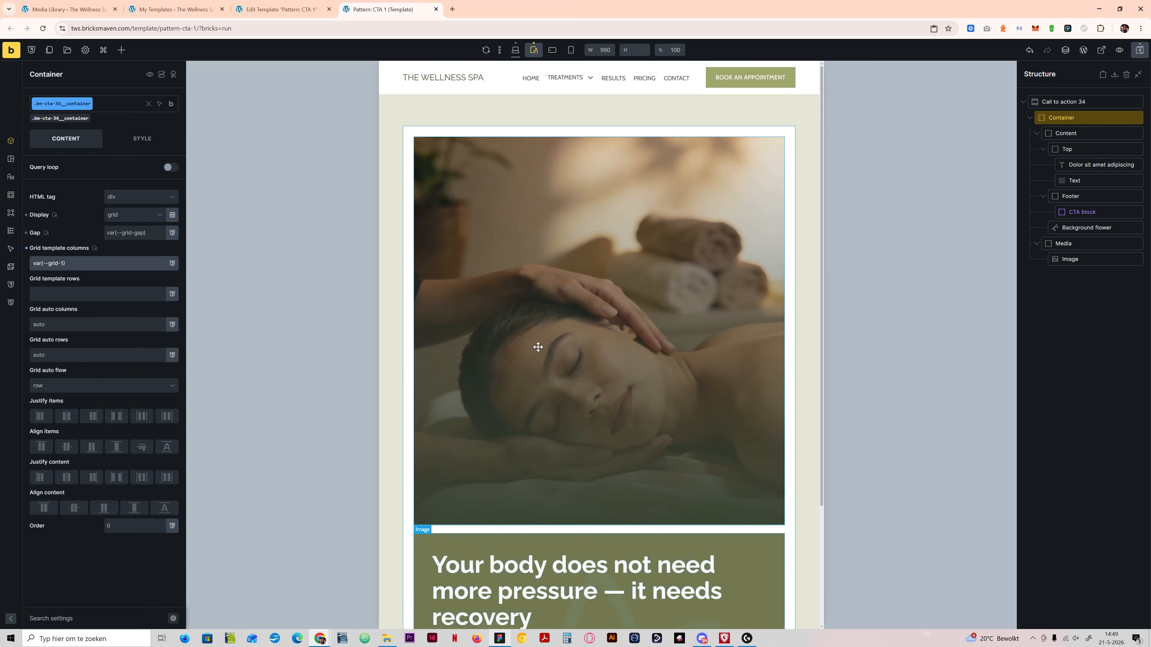
{"action": "scroll", "coordinate": [538, 347], "scroll_direction": "down", "scroll_amount": 3}
{"action": "scroll", "coordinate": [564, 341], "scroll_direction": "up", "scroll_amount": 3}
Step: Select the Image inside Media and set its aspect ratio to 1/1 at the desktop base breakpoint
{"action": "left_click", "coordinate": [1079, 244]}
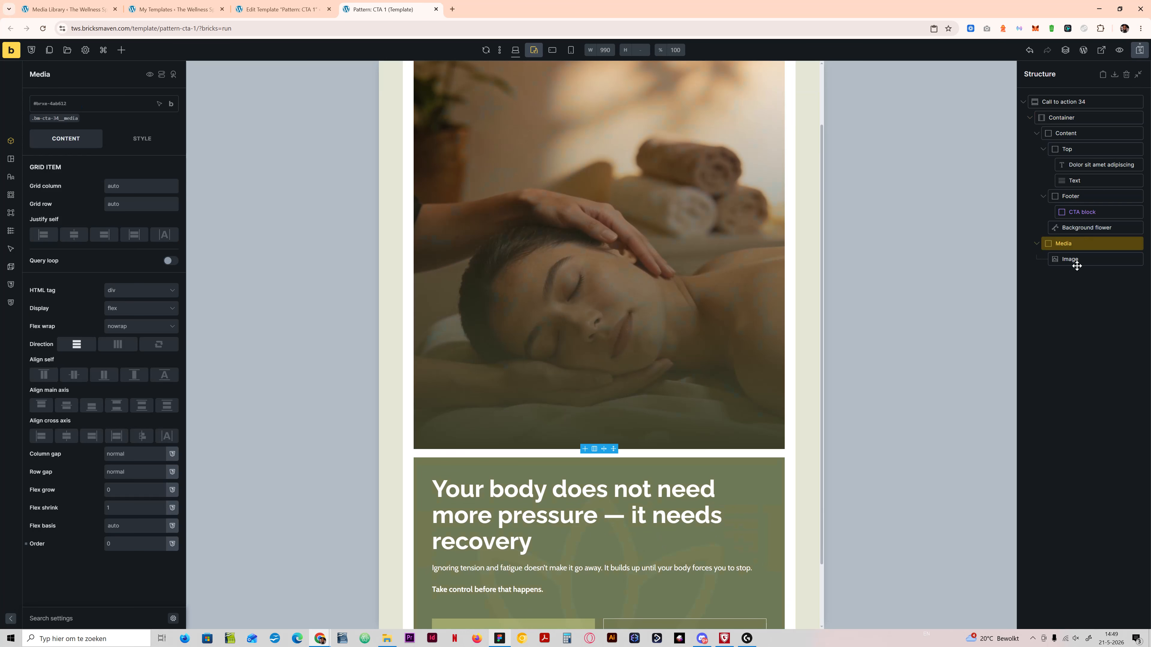
{"action": "left_click", "coordinate": [63, 118]}
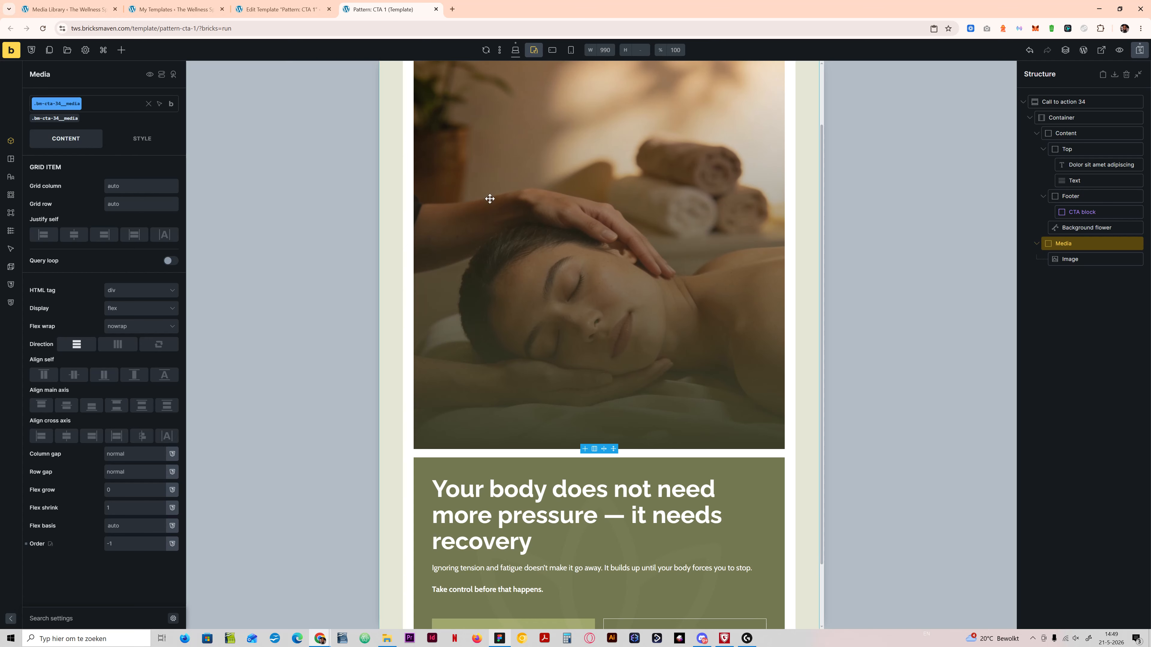
{"action": "left_click", "coordinate": [1078, 264]}
{"action": "left_click", "coordinate": [142, 138]}
{"action": "left_click", "coordinate": [113, 174]}
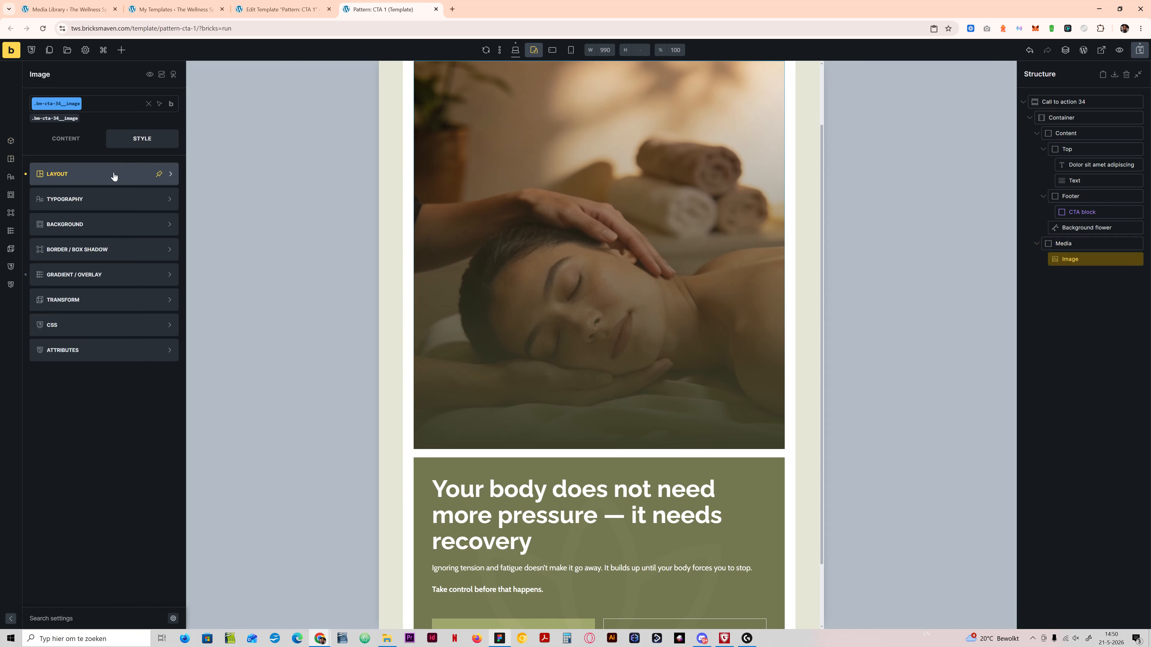
{"action": "left_click", "coordinate": [113, 176]}
{"action": "left_click", "coordinate": [65, 138]}
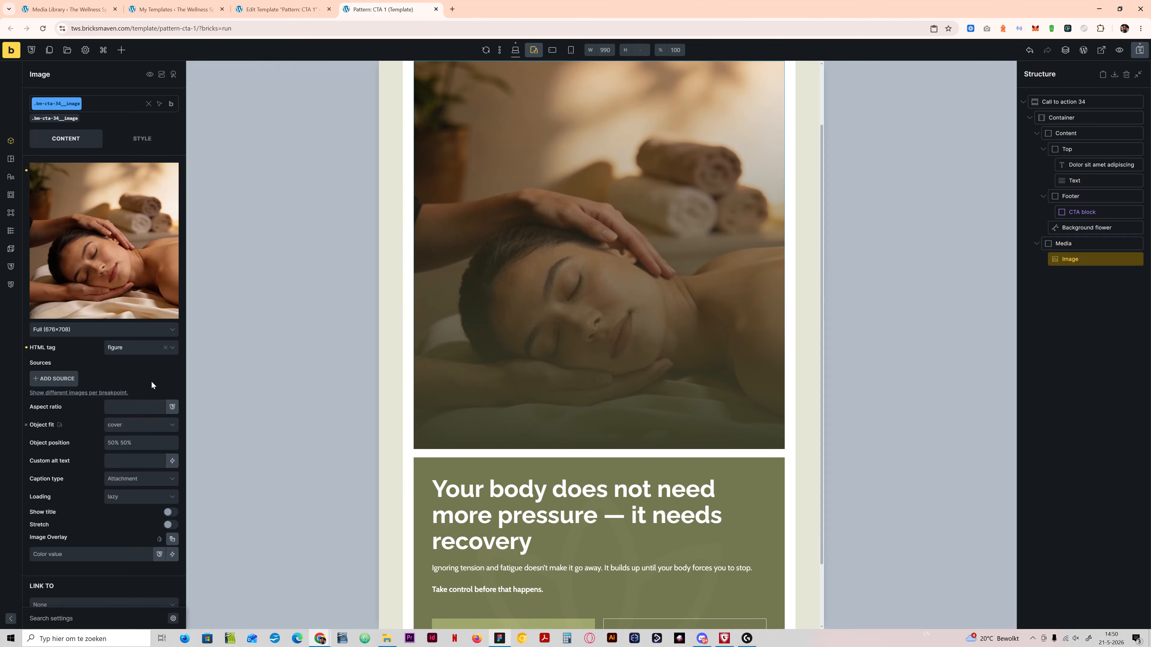
{"action": "left_click", "coordinate": [515, 50]}
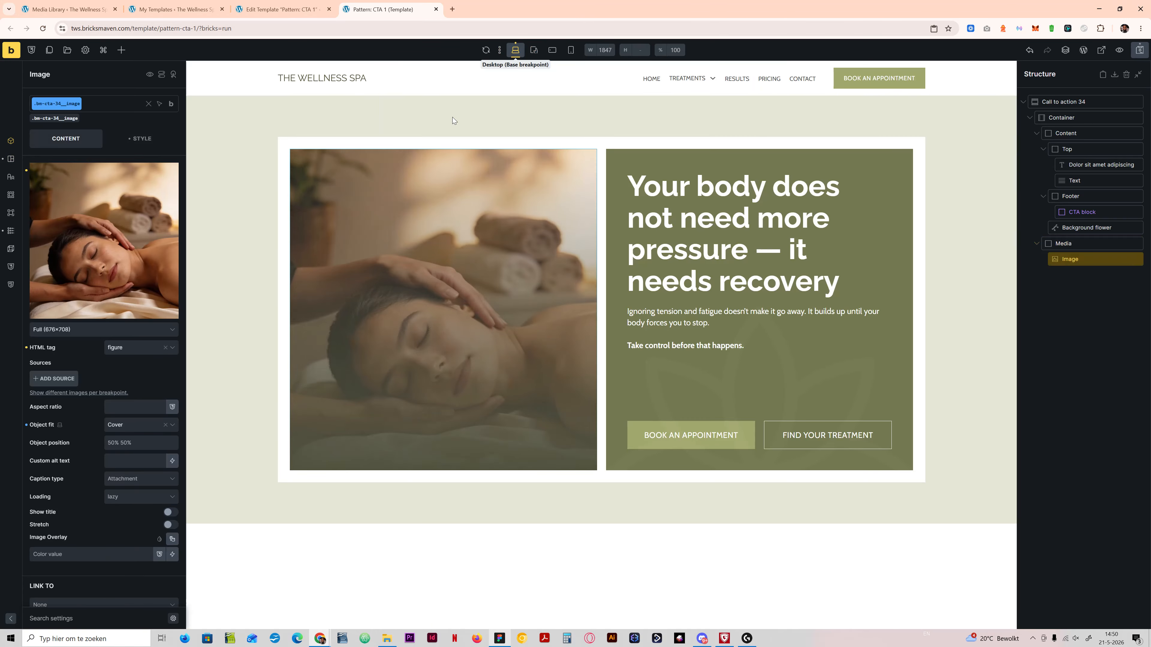
{"action": "left_click", "coordinate": [132, 408]}
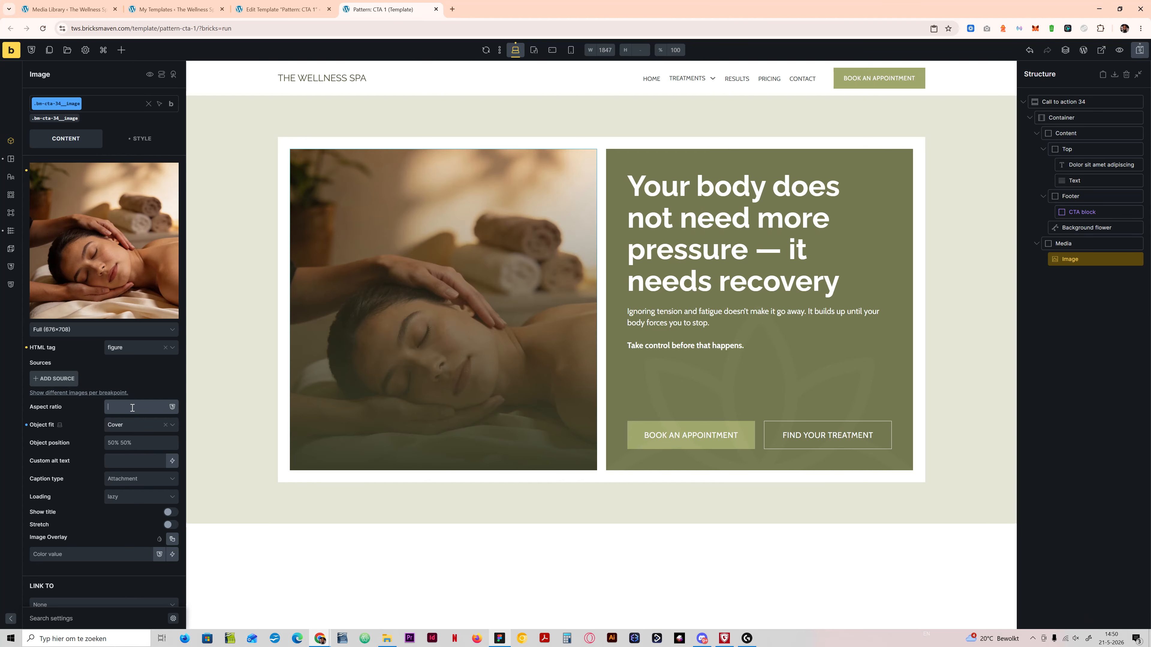
{"action": "type", "text": "1/1"}
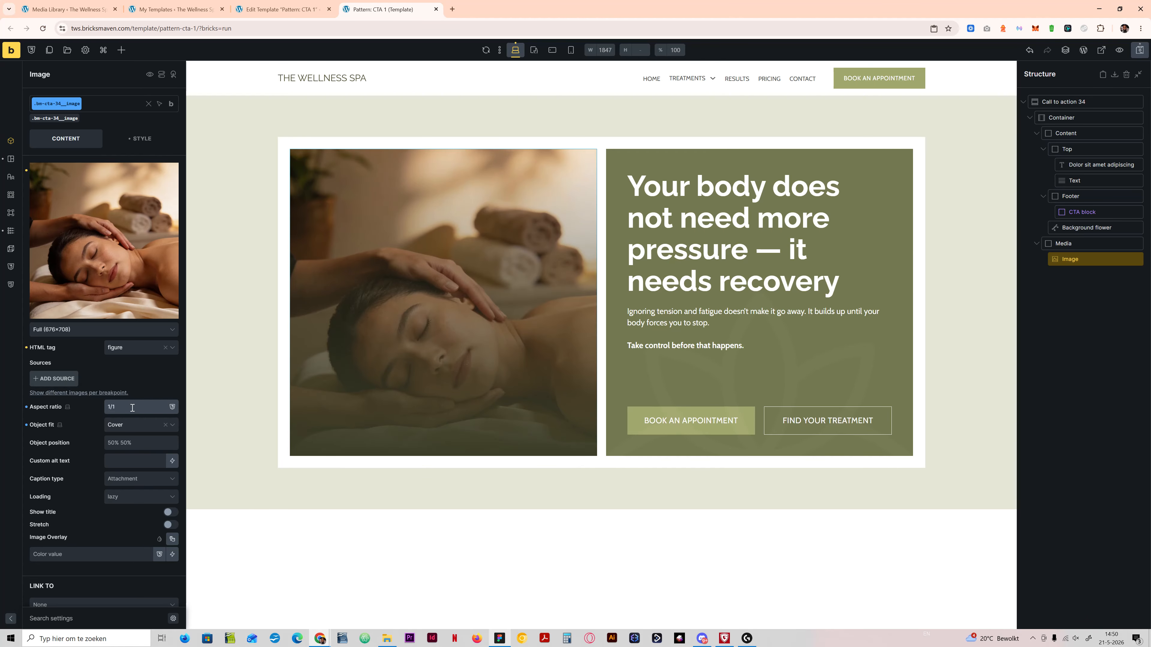
Step: At the tablet portrait breakpoint, try a 16/9 aspect ratio on the image, and settle on 6/4
{"action": "left_click", "coordinate": [534, 50]}
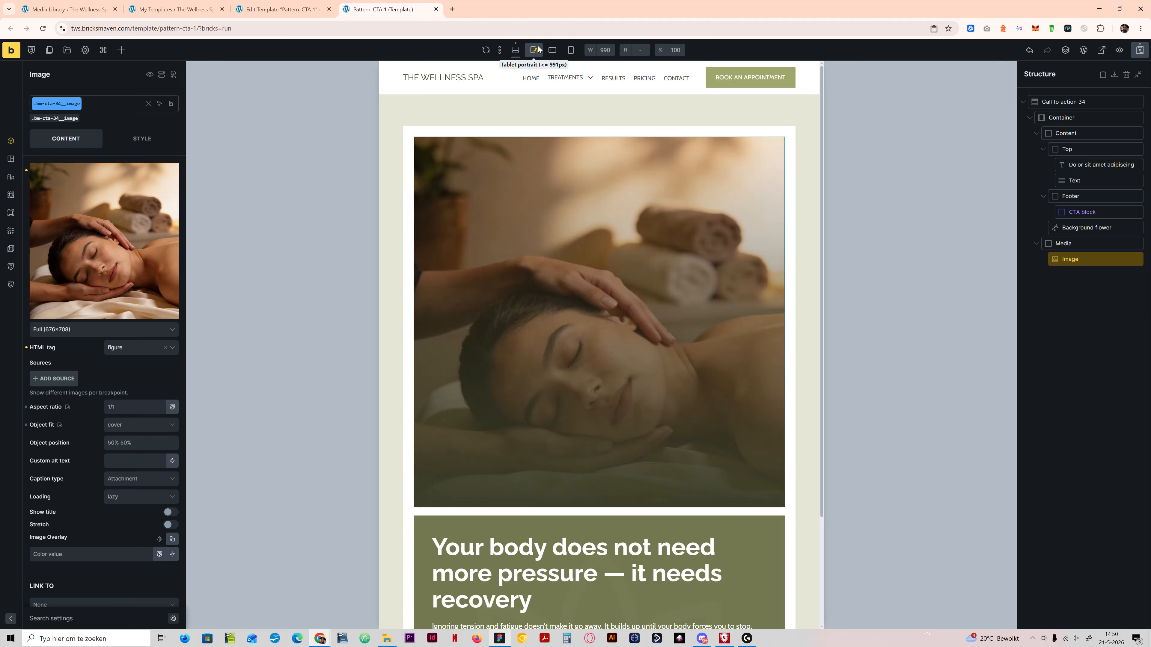
{"action": "left_click", "coordinate": [126, 409]}
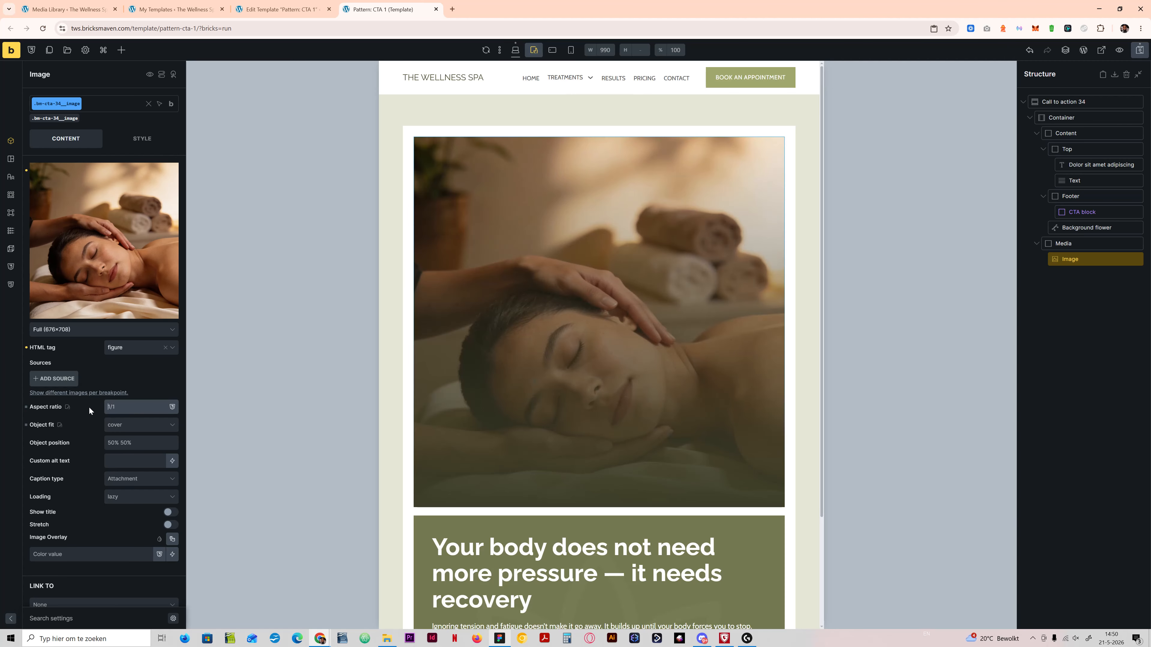
{"action": "type", "text": "16/9"}
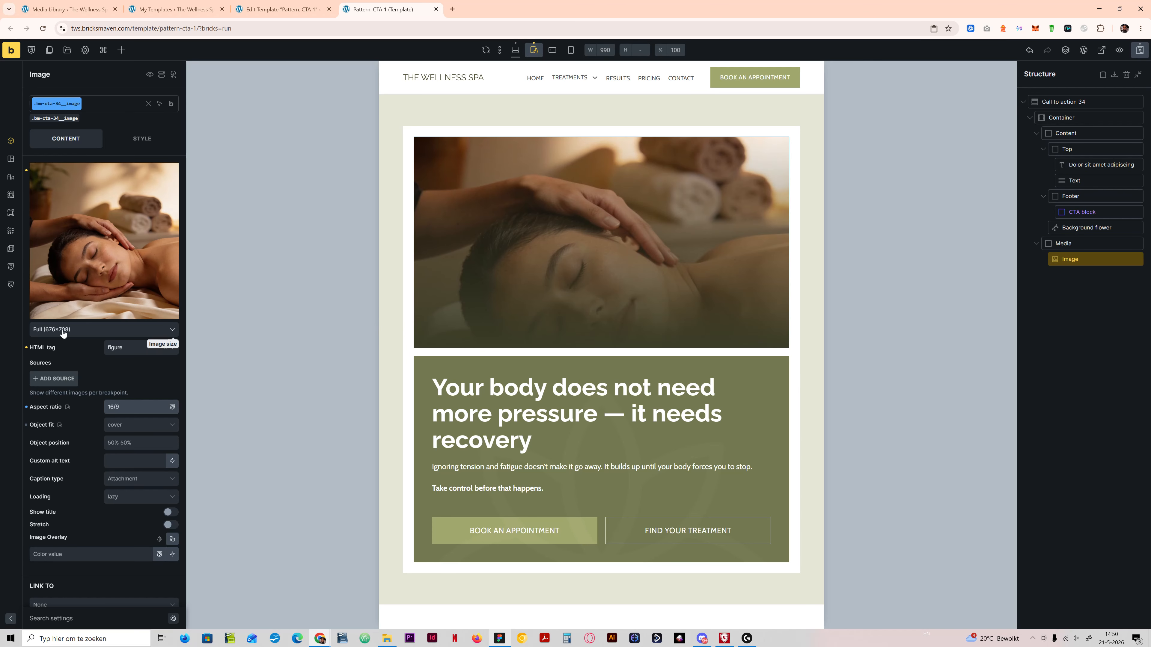
{"action": "left_click_drag", "start_coordinate": [129, 401], "coordinate": [1, 428]}
{"action": "type", "text": "6/4"}
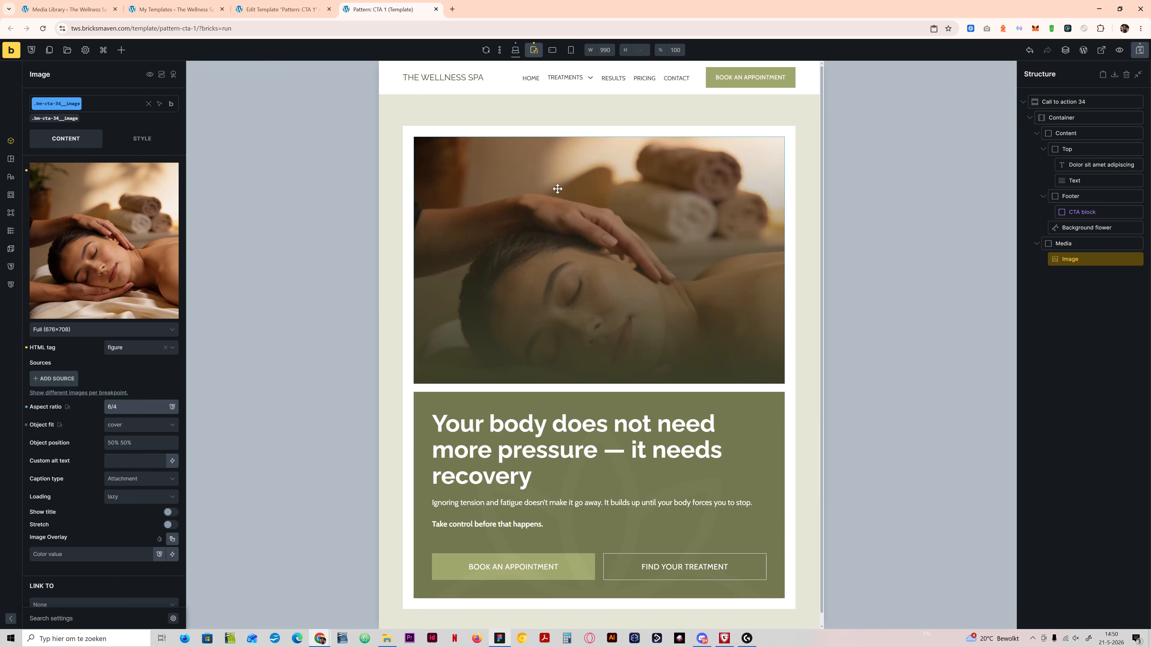
Step: Set the image's aspect ratio to 1/1 at mobile landscape, check the section at mobile portrait, and save the template
{"action": "left_click", "coordinate": [553, 50]}
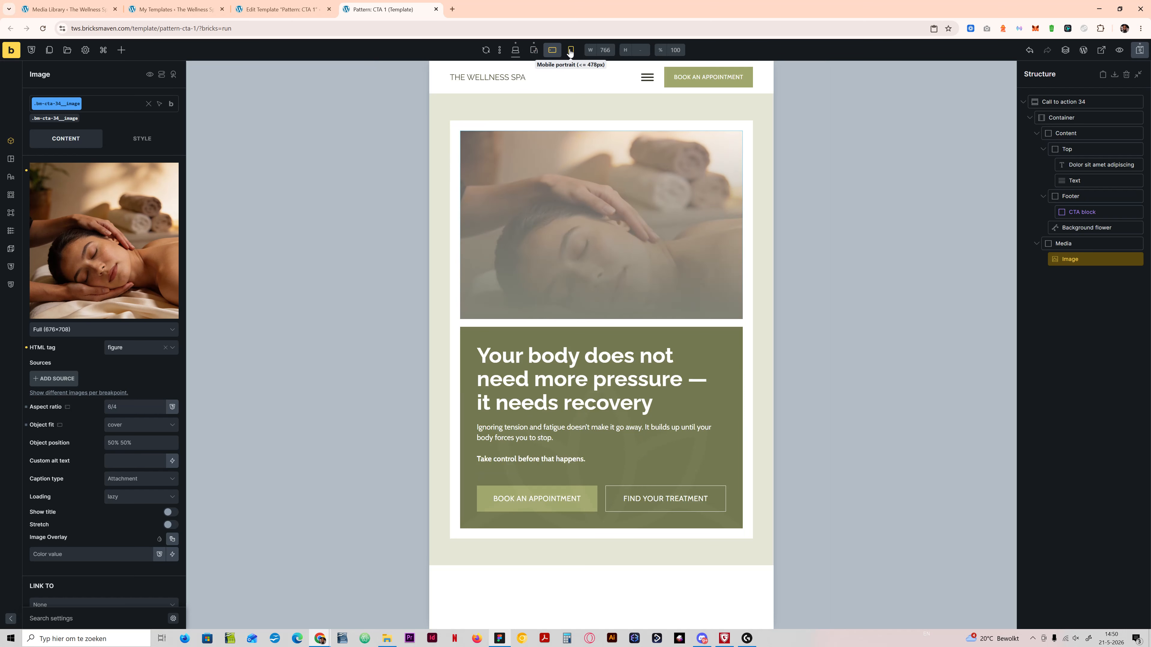
{"action": "left_click", "coordinate": [570, 50]}
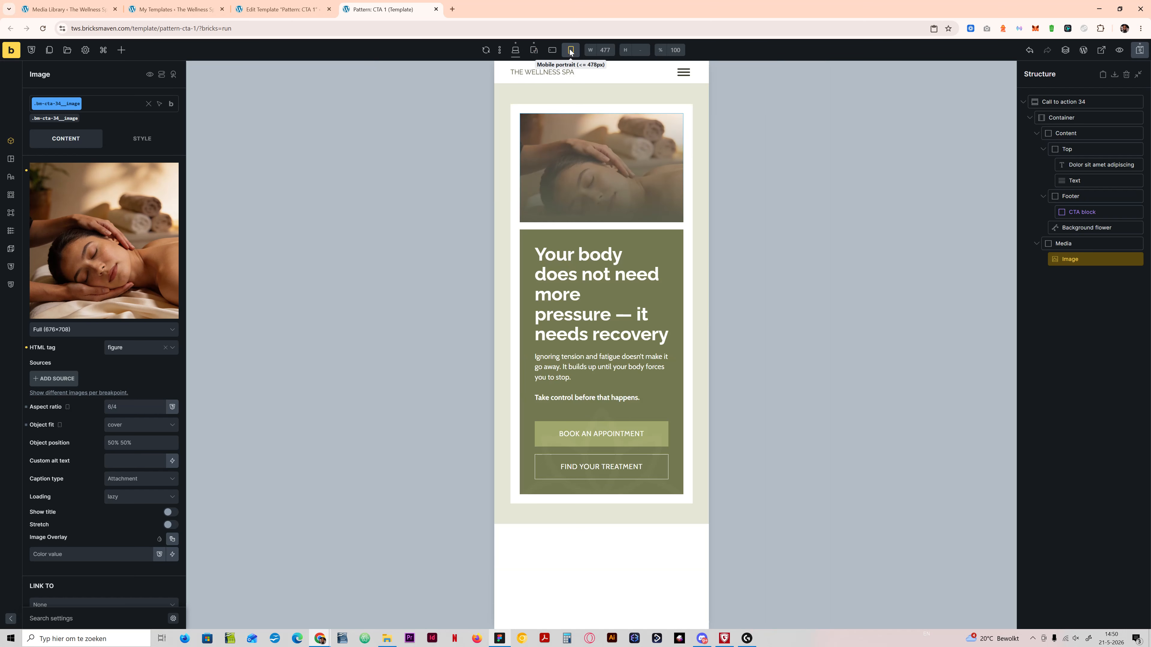
{"action": "left_click", "coordinate": [551, 50]}
{"action": "left_click", "coordinate": [108, 405]}
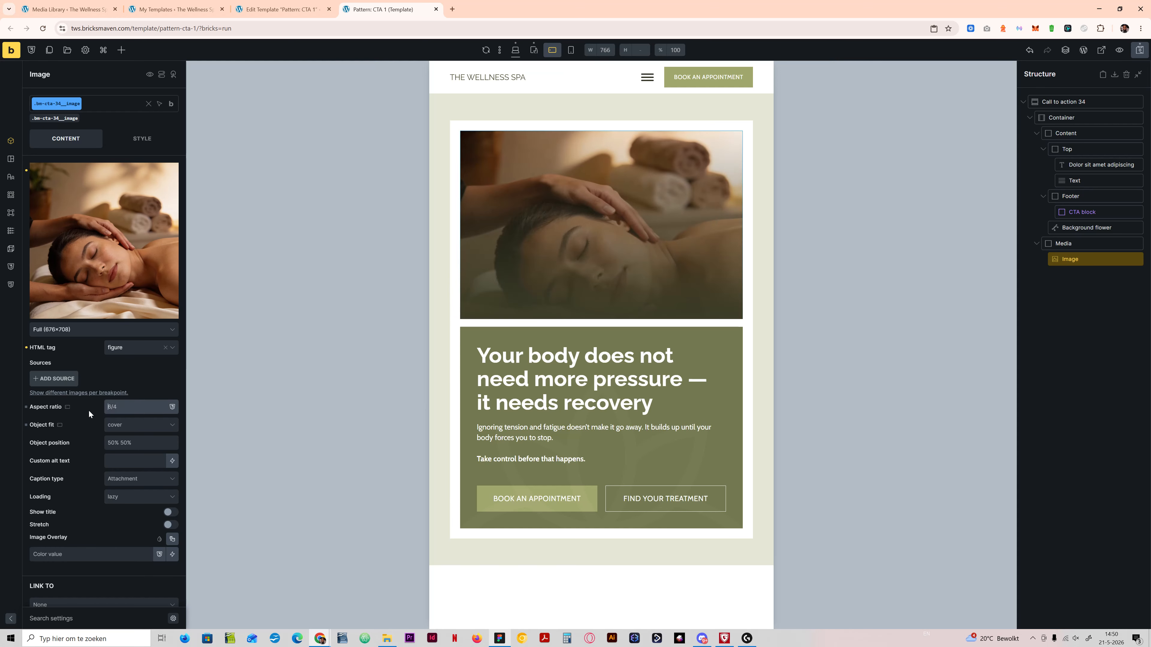
{"action": "type", "text": "1/1"}
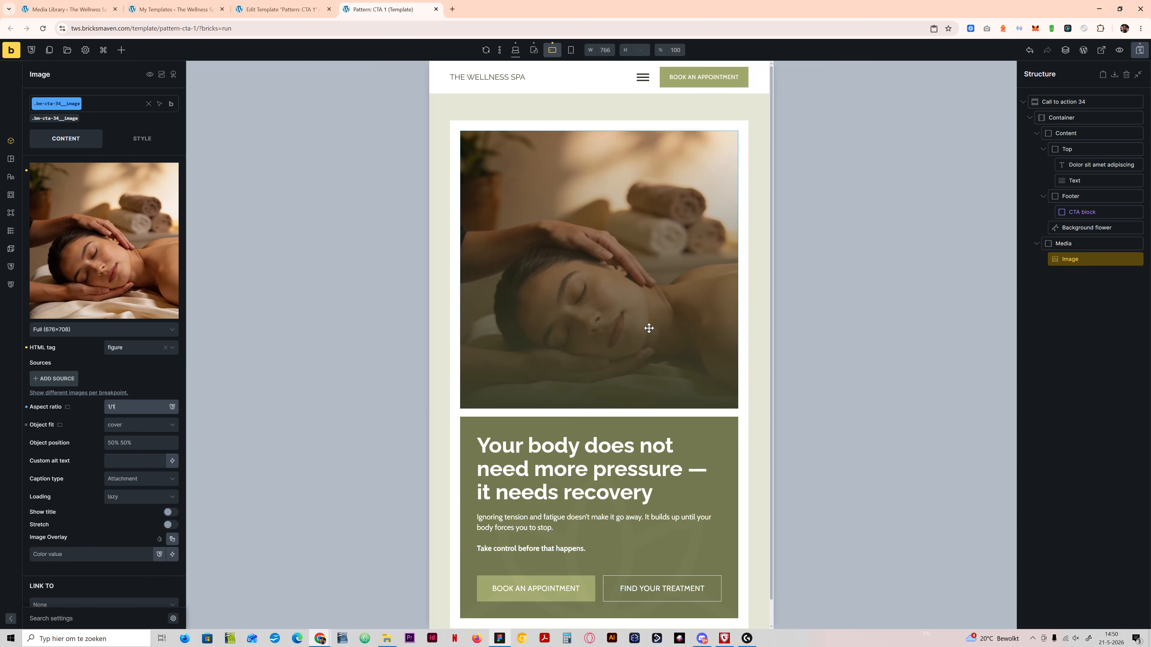
{"action": "left_click", "coordinate": [571, 50]}
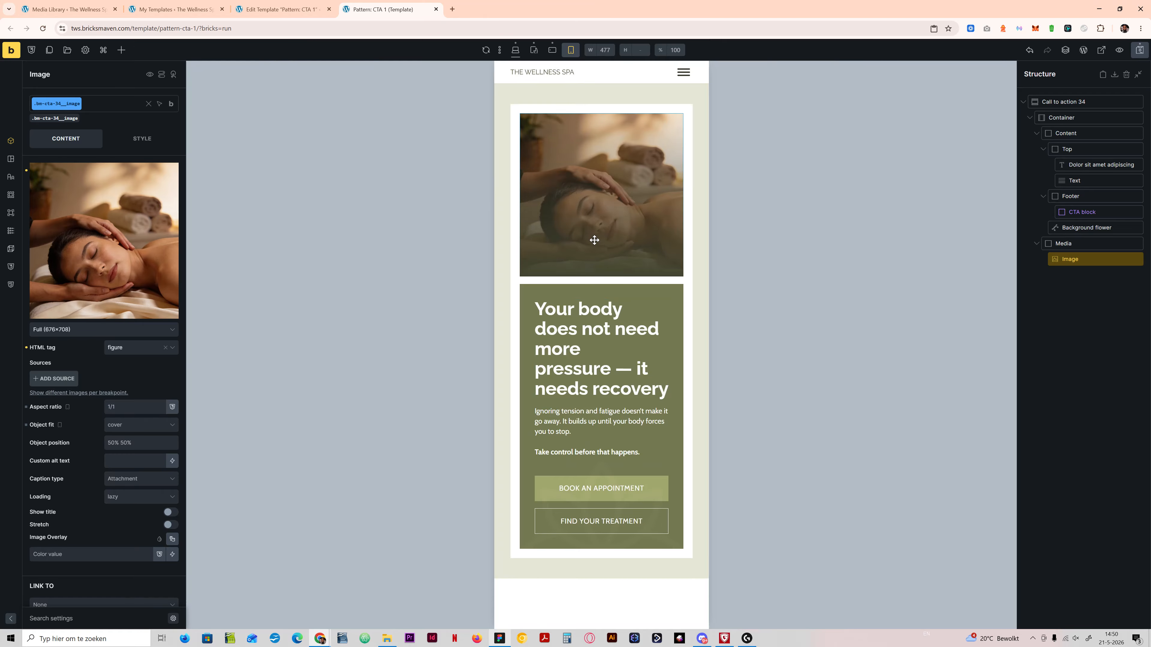
{"action": "left_click", "coordinate": [1140, 51]}
Step: Return to the desktop view, rename the section element "Call to action 1" and save the template
{"action": "left_click", "coordinate": [517, 51]}
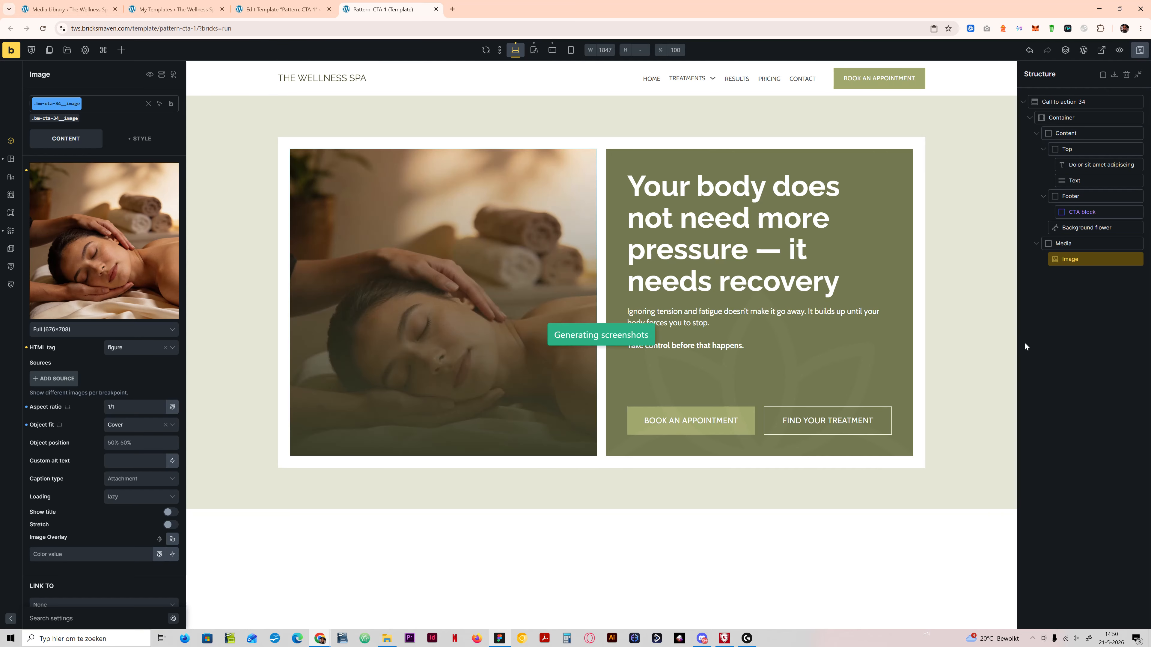
{"action": "left_click", "coordinate": [1076, 101]}
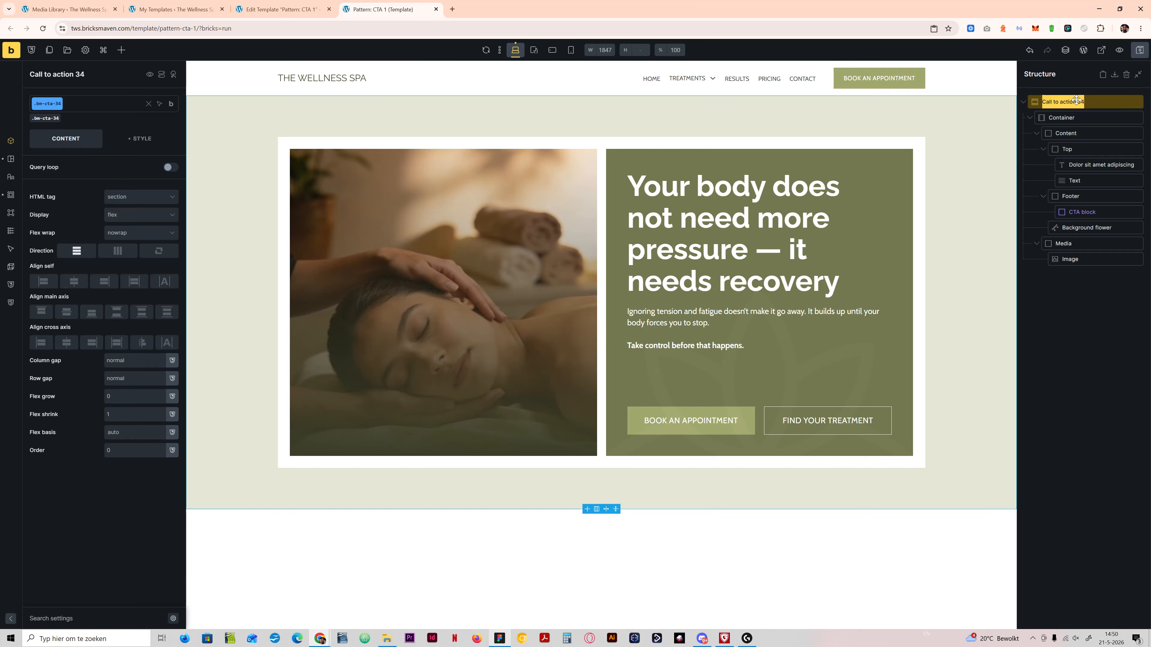
{"action": "type", "text": "C"}
{"action": "key", "text": "ctrl+s"}
Step: Create a component named "Call to action 1" in the Pattern category from the section
{"action": "right_click", "coordinate": [1088, 103]}
{"action": "left_click", "coordinate": [1099, 264]}
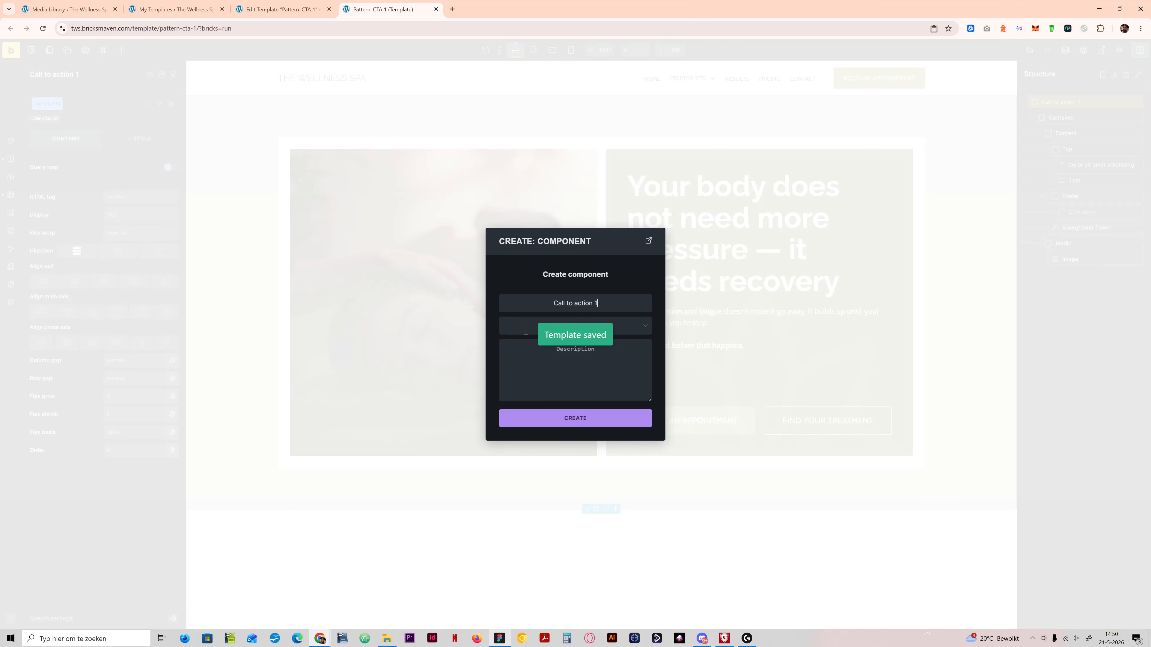
{"action": "left_click", "coordinate": [520, 326]}
{"action": "left_click", "coordinate": [521, 384]}
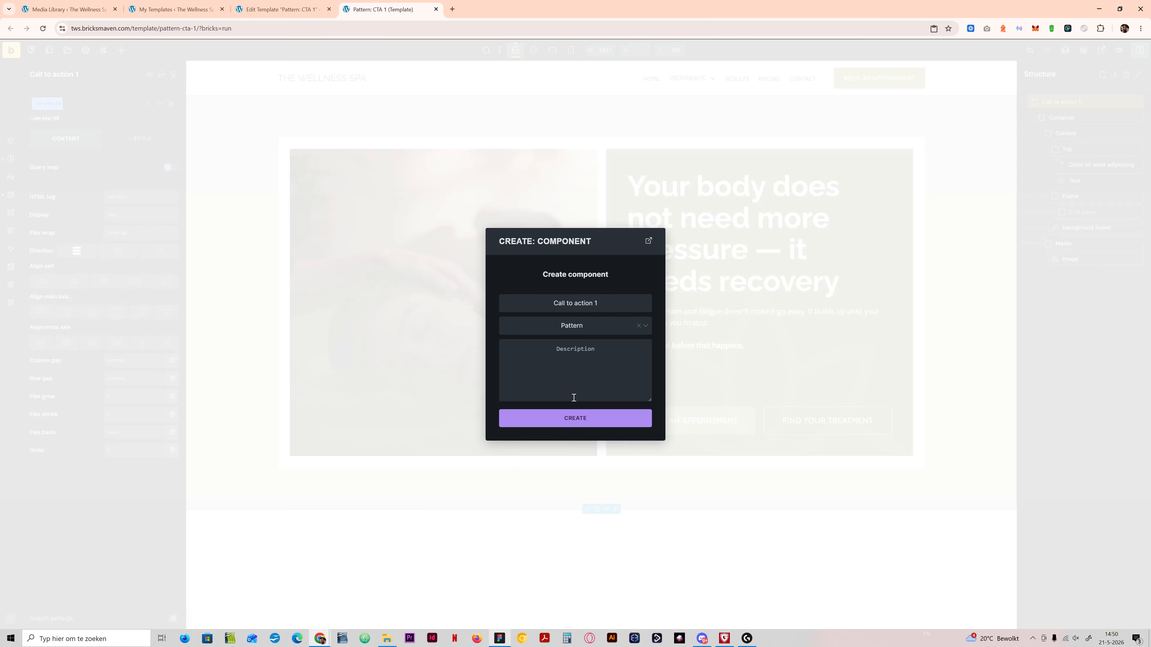
{"action": "left_click", "coordinate": [576, 418]}
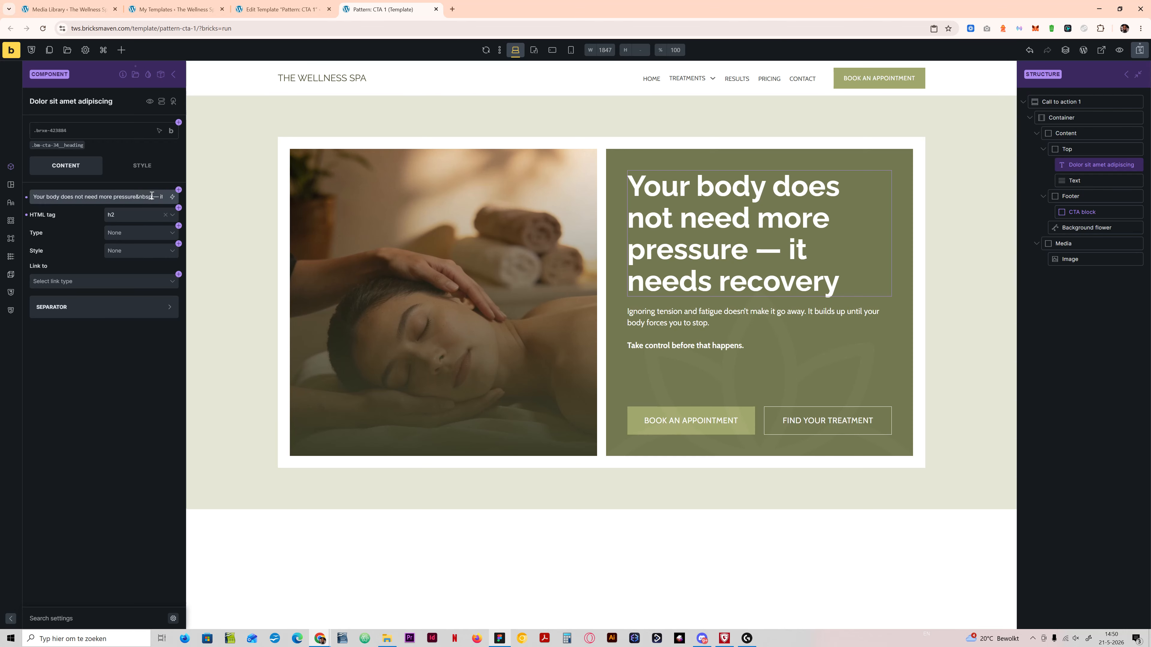
Step: Create a text property named "CTA heading" on the component's heading, with the existing heading text as its default
{"action": "left_click", "coordinate": [172, 197]}
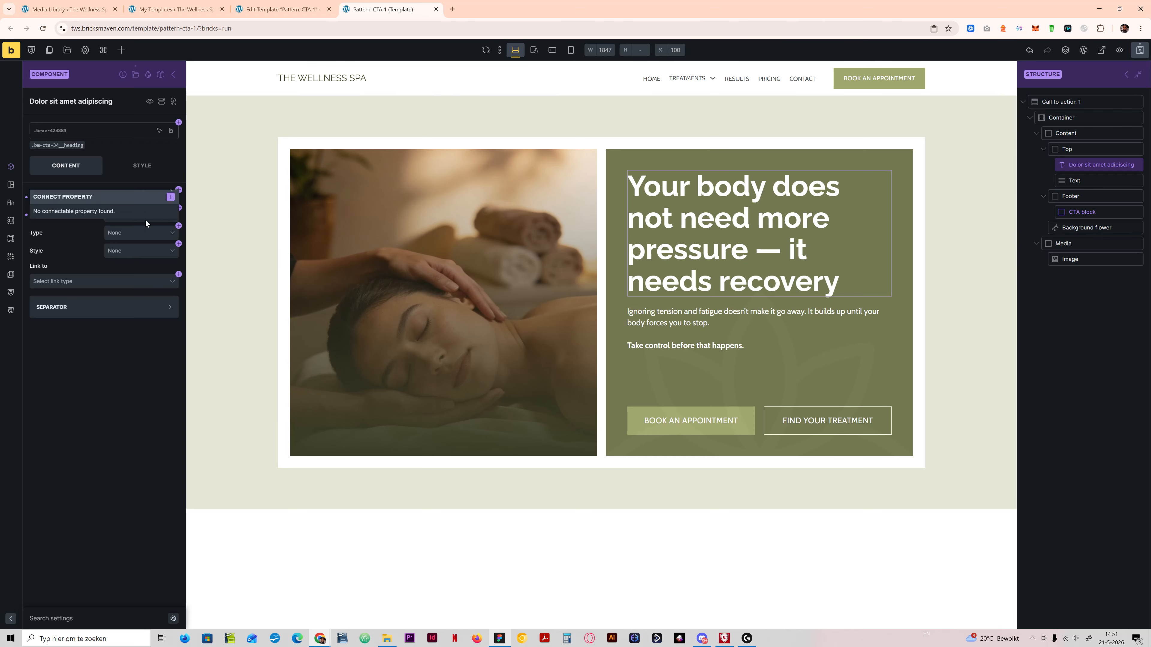
{"action": "left_click", "coordinate": [169, 198]}
{"action": "double_click", "coordinate": [103, 272]}
{"action": "type", "text": "CTA heading"}
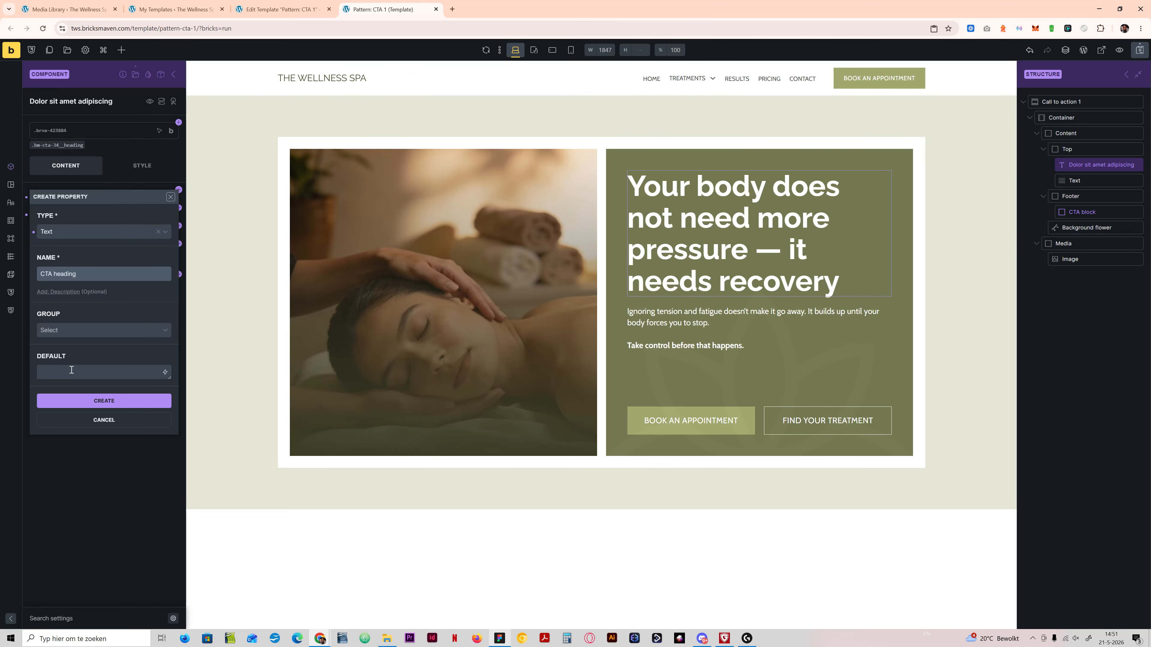
{"action": "left_click", "coordinate": [71, 370]}
{"action": "type", "text": "Your body does not need more pressure — it needs recovery"}
{"action": "left_click", "coordinate": [87, 421]}
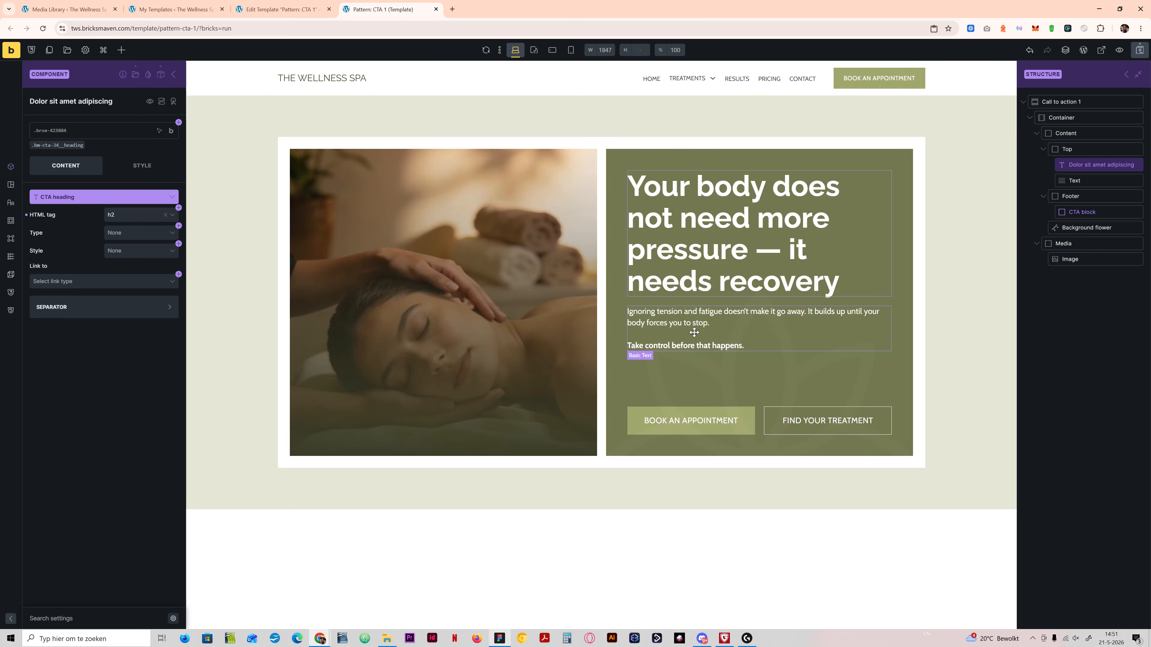
Step: Create a text property named "CTA text" on the paragraph below the heading, with its existing content as the default
{"action": "left_click", "coordinate": [695, 328]}
{"action": "key", "text": "ctrl+a"}
{"action": "key", "text": "ctrl+c"}
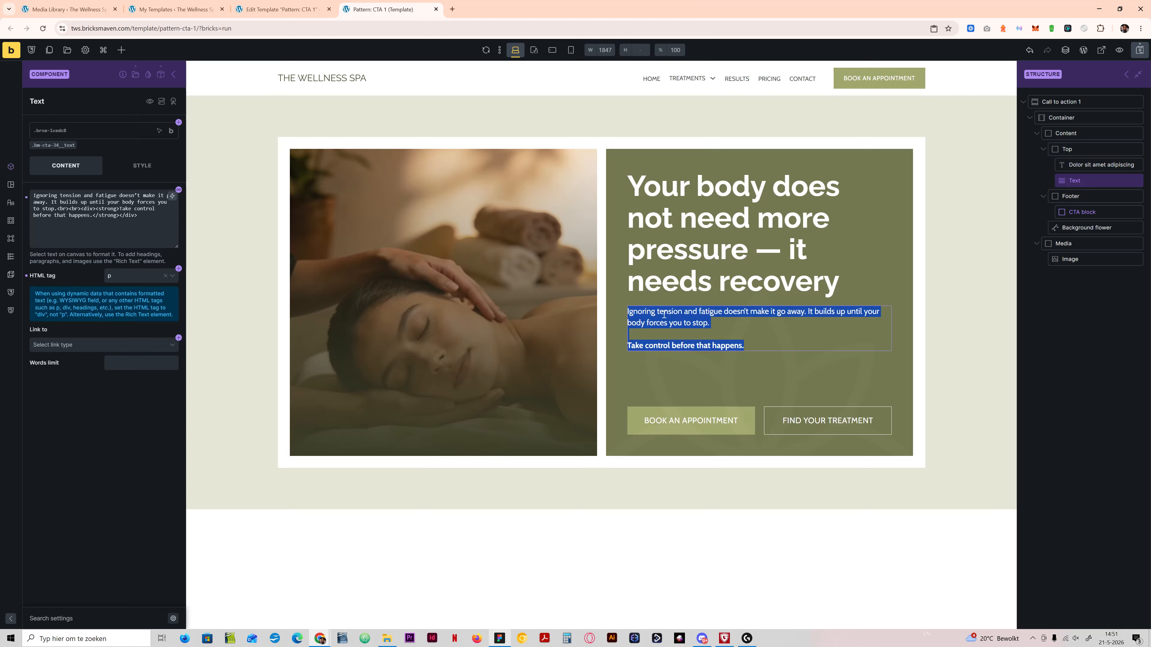
{"action": "left_click", "coordinate": [131, 215]}
{"action": "key", "text": "ctrl+a"}
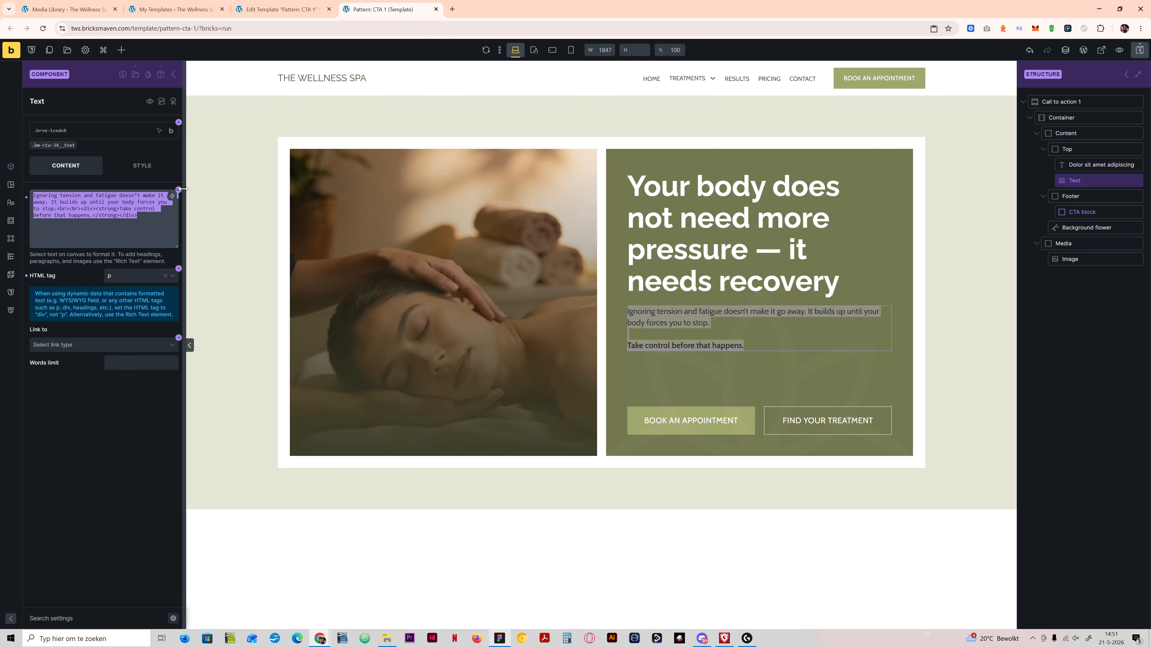
{"action": "left_click", "coordinate": [179, 190]}
{"action": "left_click", "coordinate": [170, 196]}
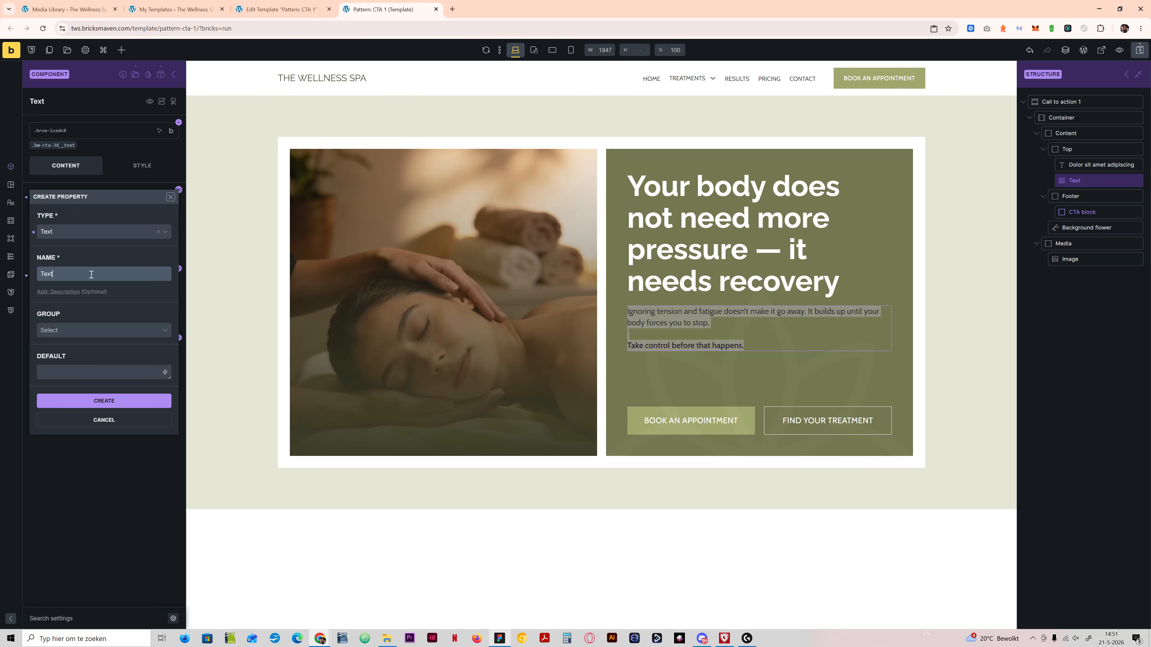
{"action": "key", "text": "ctrl+a"}
{"action": "type", "text": "CTA"}
{"action": "left_click", "coordinate": [95, 372]}
{"action": "key", "text": "ctrl+v"}
{"action": "left_click", "coordinate": [103, 426]}
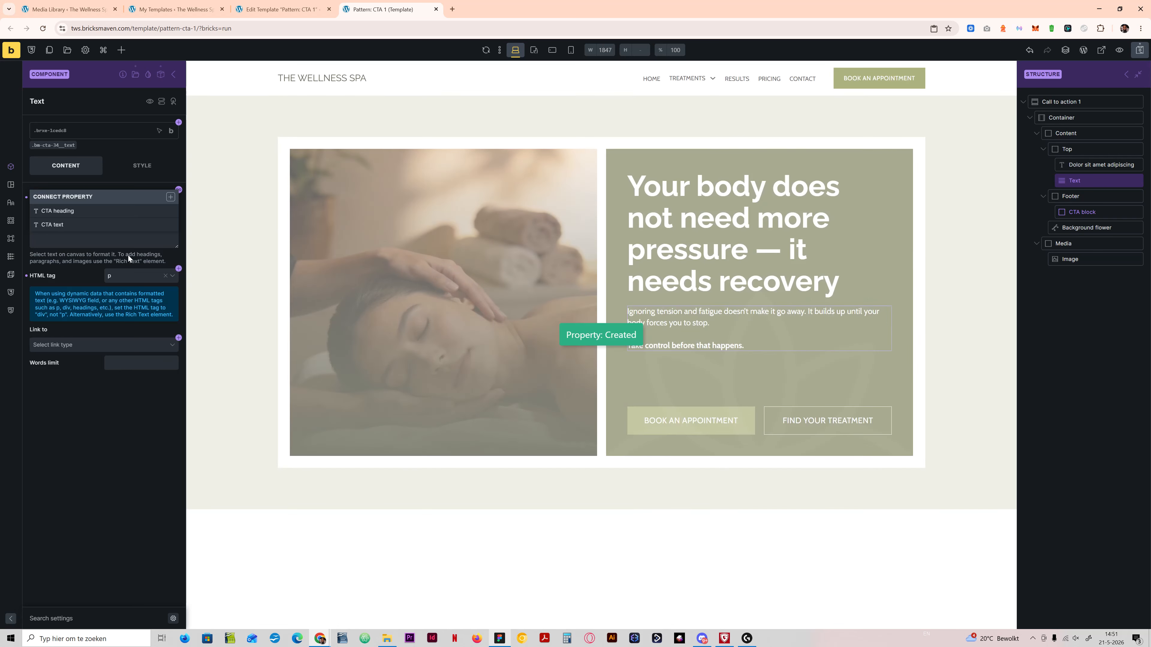
{"action": "left_click", "coordinate": [120, 223]}
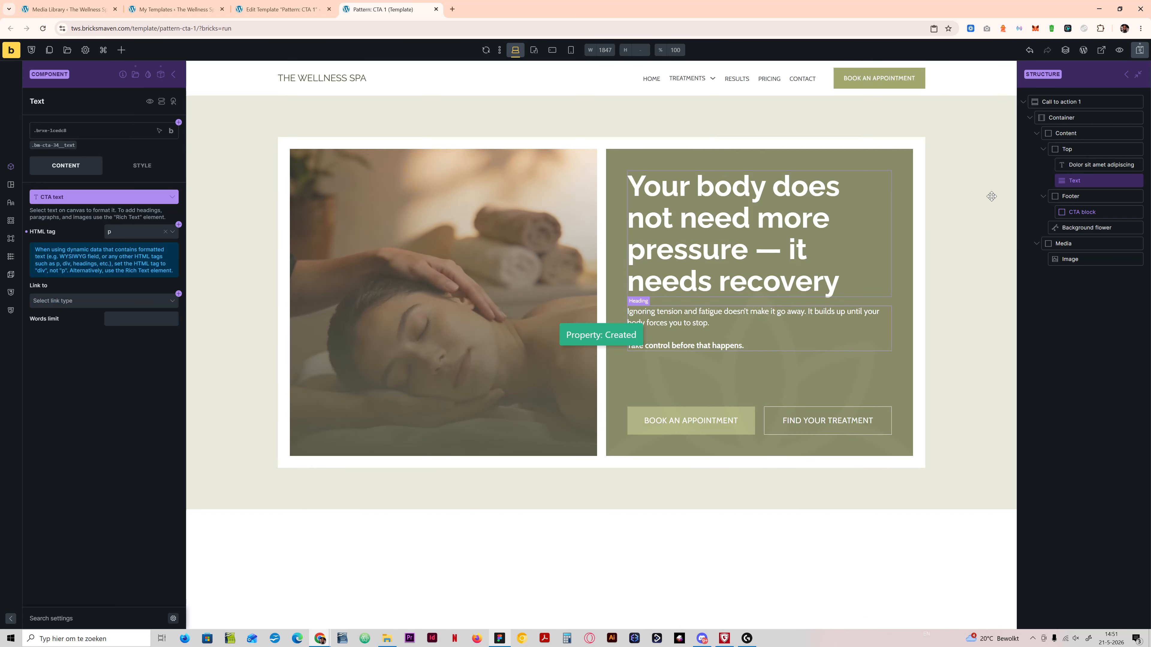
Step: Check the connected heading and text properties and examine the nested CTA block's Primary property group
{"action": "left_click", "coordinate": [1097, 164]}
{"action": "left_click", "coordinate": [1092, 180]}
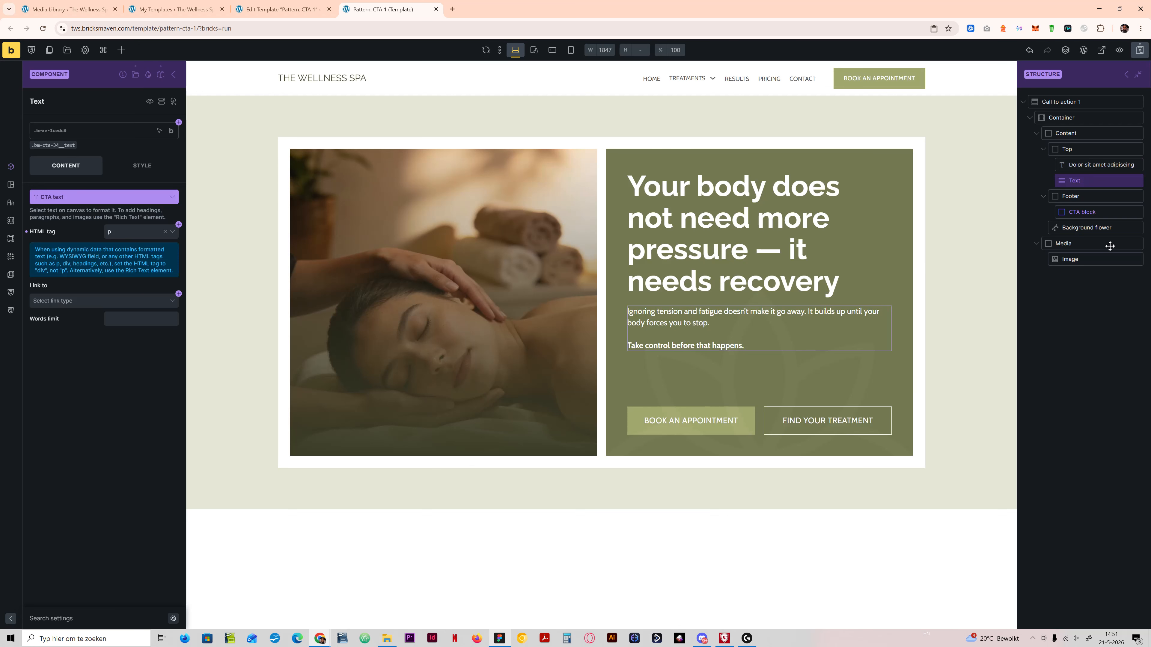
{"action": "left_click", "coordinate": [1108, 210]}
{"action": "left_click", "coordinate": [64, 202]}
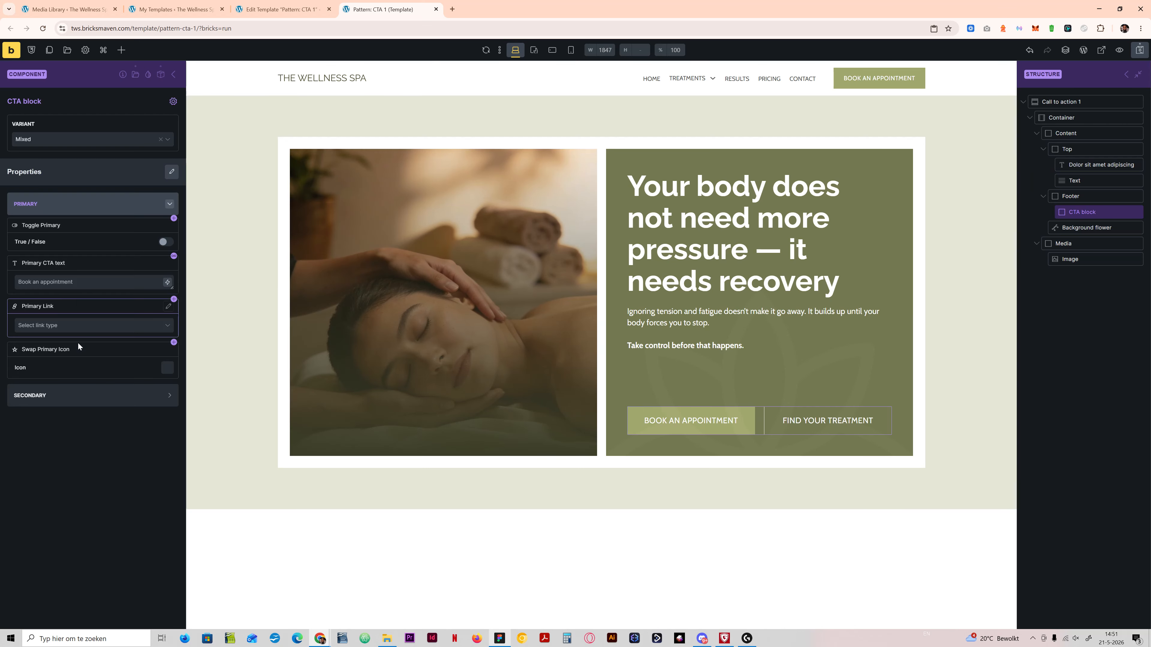
{"action": "left_click", "coordinate": [96, 201]}
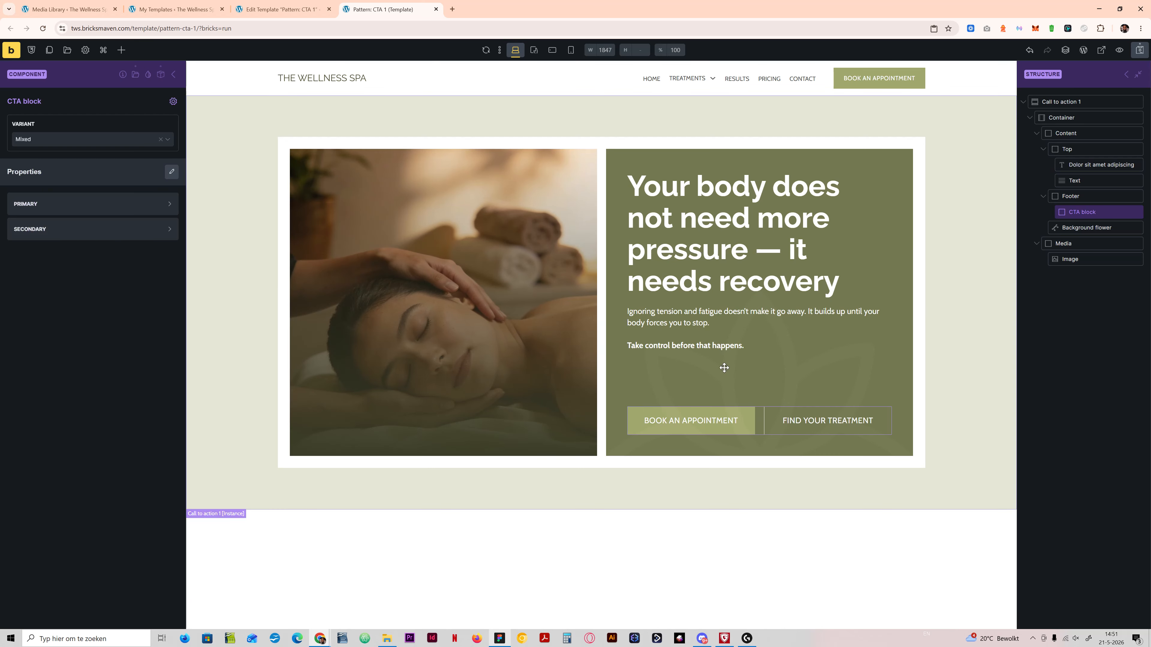
Step: Create an image property named "Swap CTA Image" on the component's image, with the woman relaxing photo as its default, and save
{"action": "left_click", "coordinate": [1090, 261]}
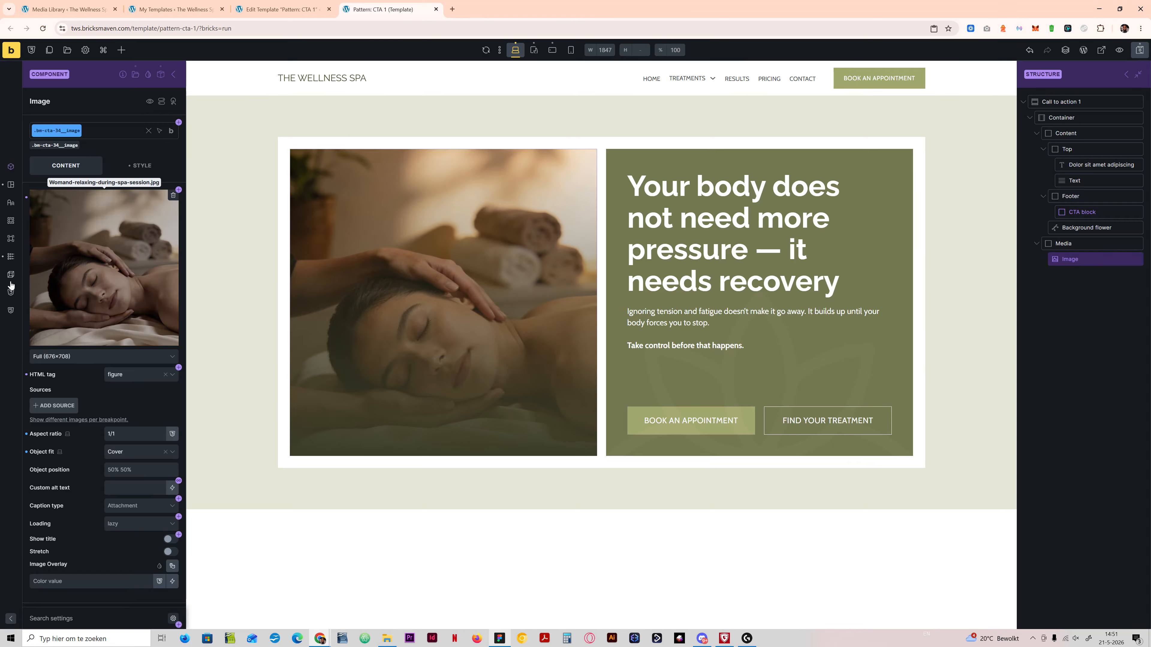
{"action": "left_click", "coordinate": [179, 190]}
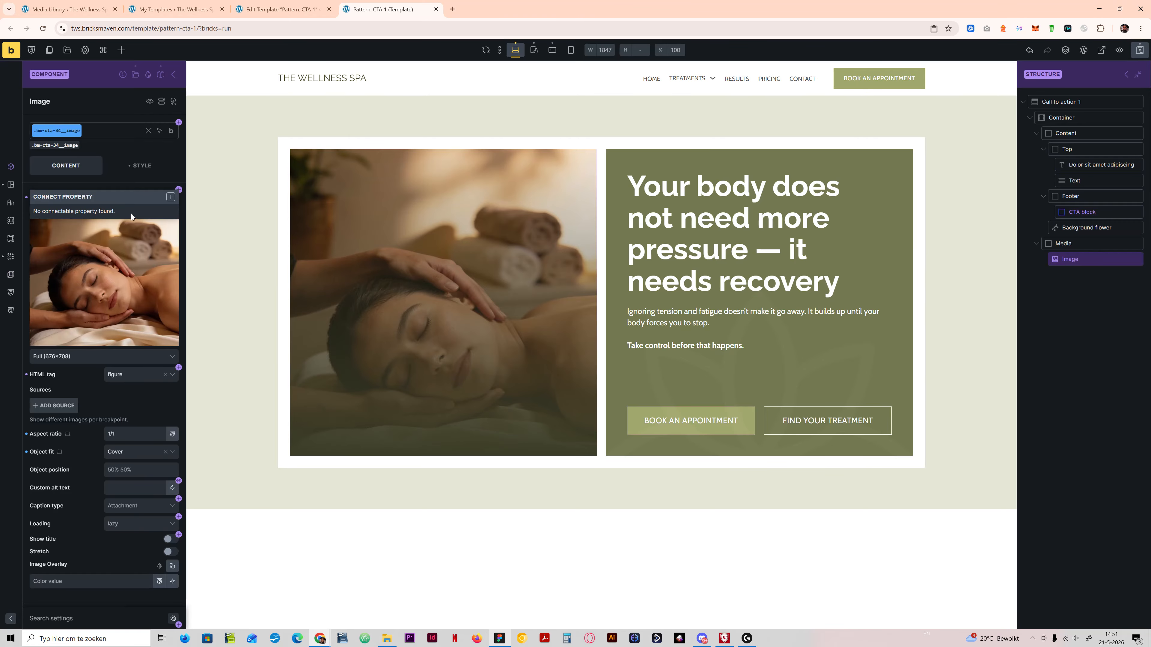
{"action": "left_click", "coordinate": [170, 198]}
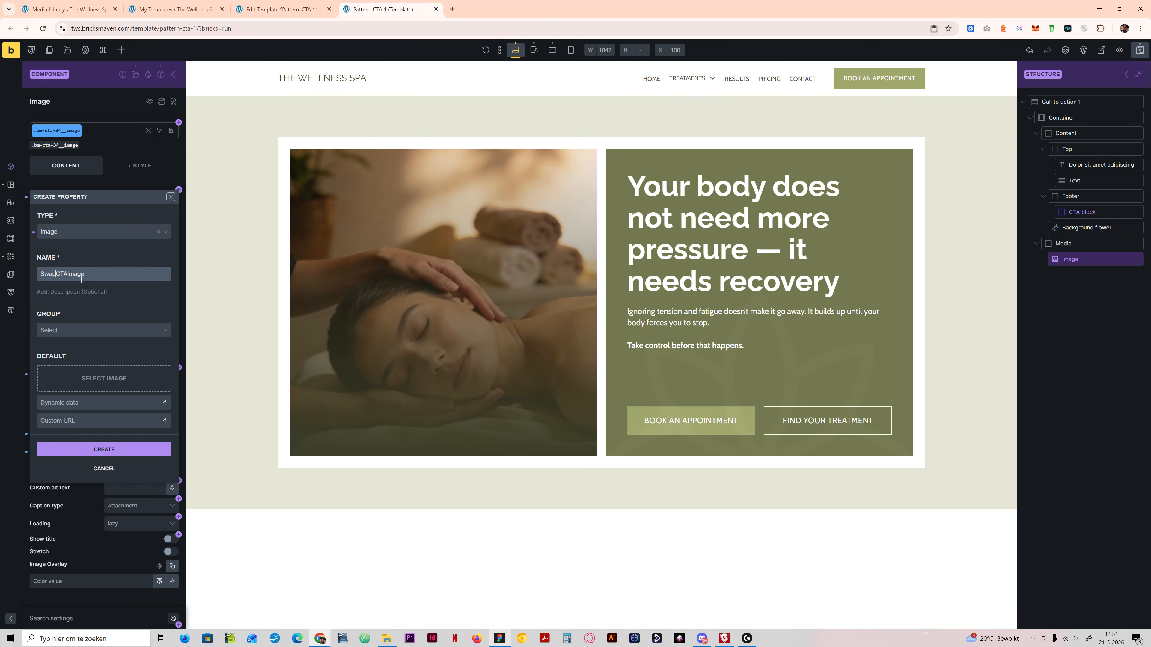
{"action": "left_click", "coordinate": [101, 389]}
{"action": "left_click", "coordinate": [274, 156]}
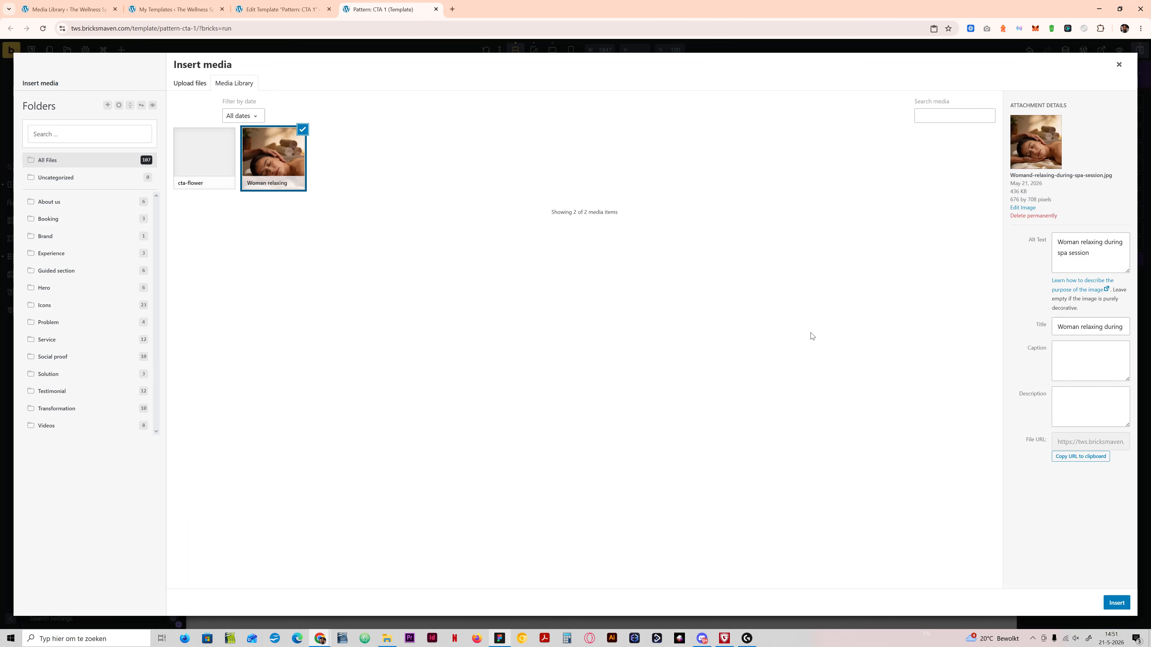
{"action": "left_click", "coordinate": [1113, 603]}
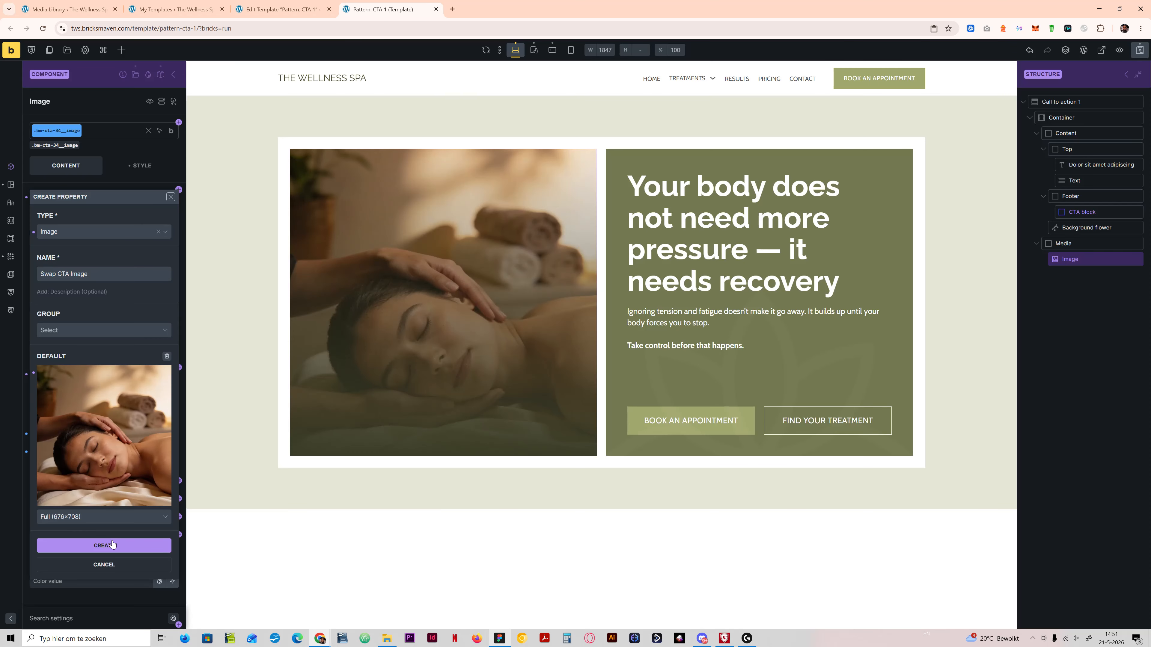
{"action": "left_click", "coordinate": [114, 540]}
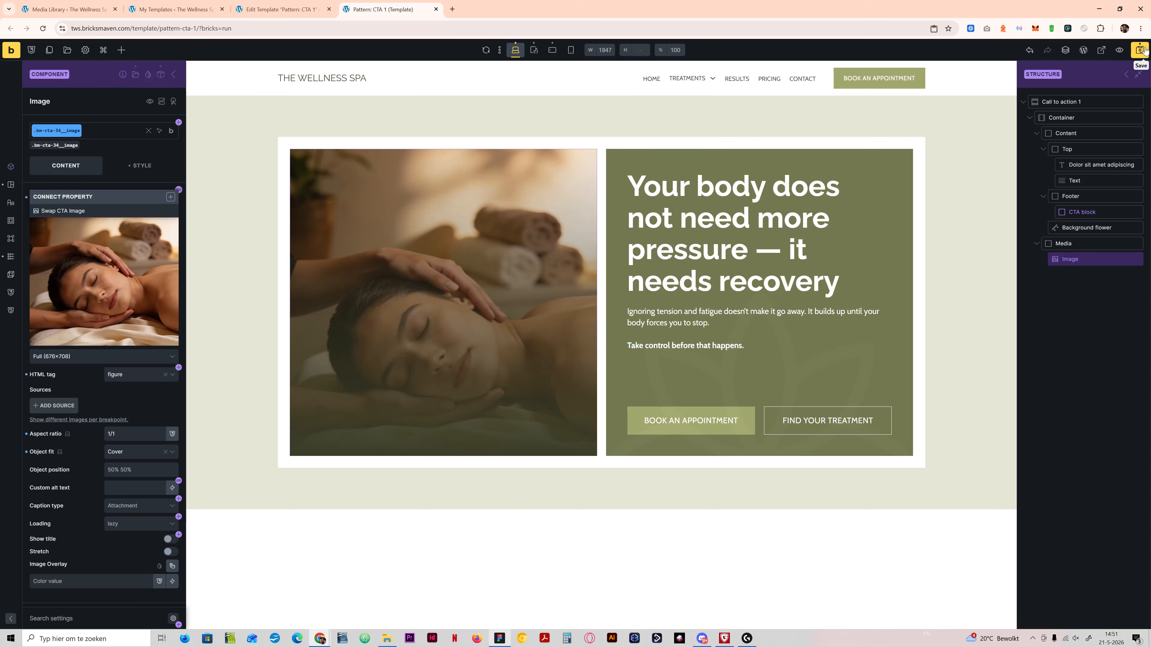
{"action": "key", "text": "ctrl+s"}
Step: Connect the Swap CTA Image property to the component's image, save, and return to the component instance
{"action": "left_click", "coordinate": [160, 74]}
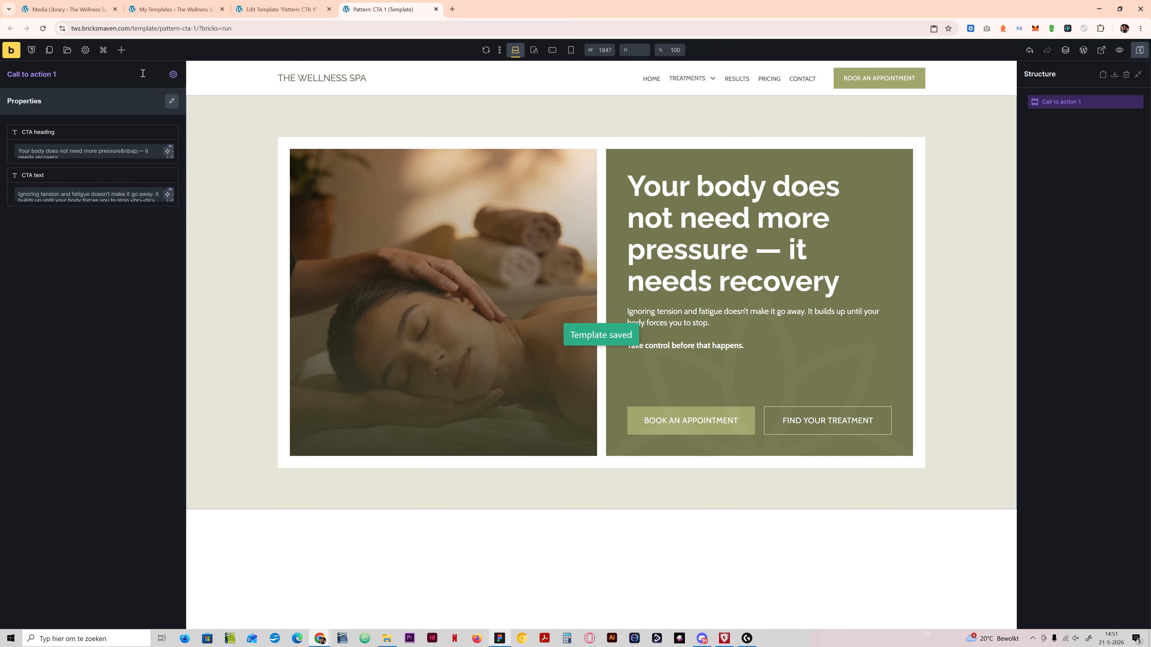
{"action": "left_click", "coordinate": [173, 74]}
{"action": "left_click", "coordinate": [362, 196]}
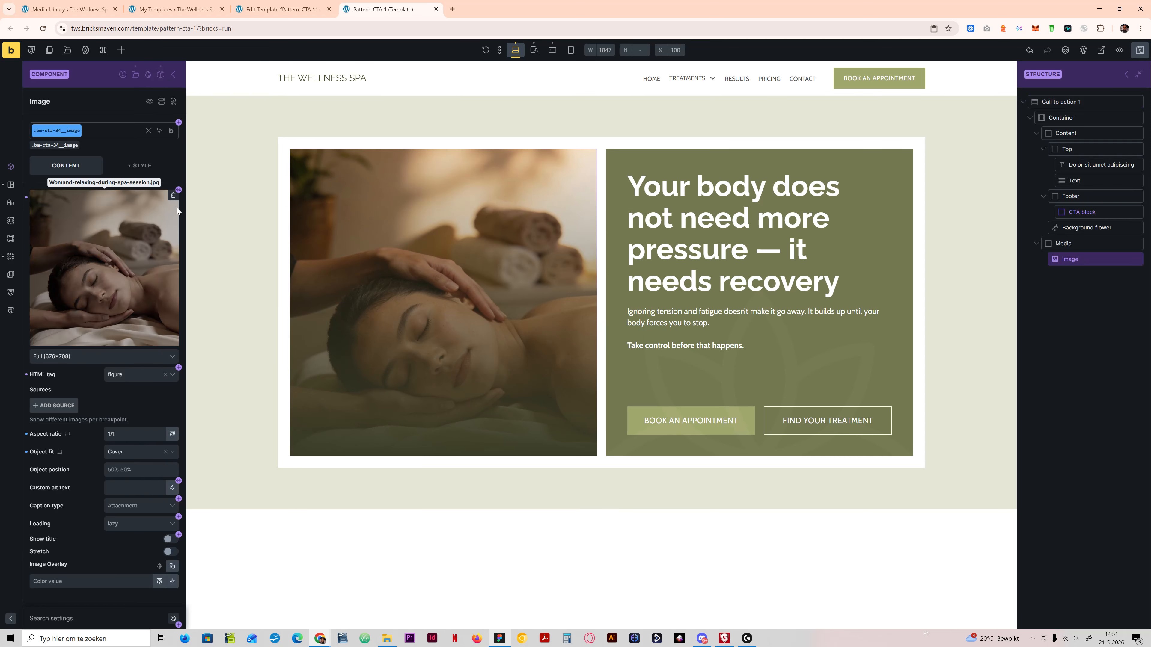
{"action": "left_click", "coordinate": [178, 190]}
{"action": "left_click", "coordinate": [153, 209]}
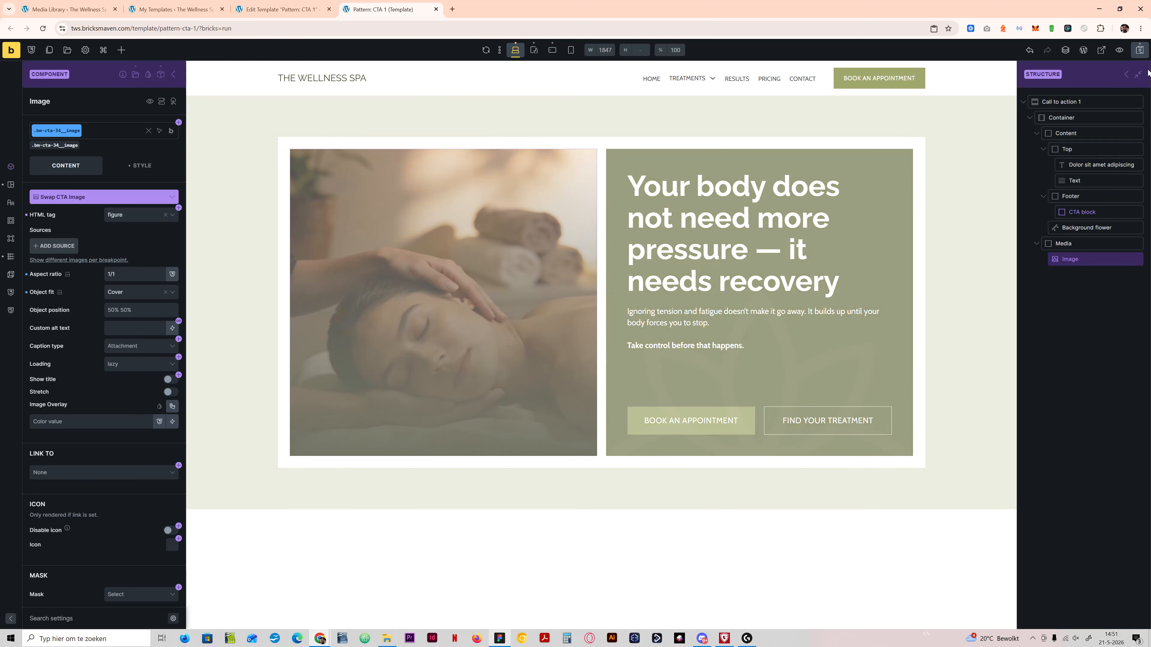
{"action": "left_click", "coordinate": [1140, 50]}
{"action": "left_click", "coordinate": [173, 75]}
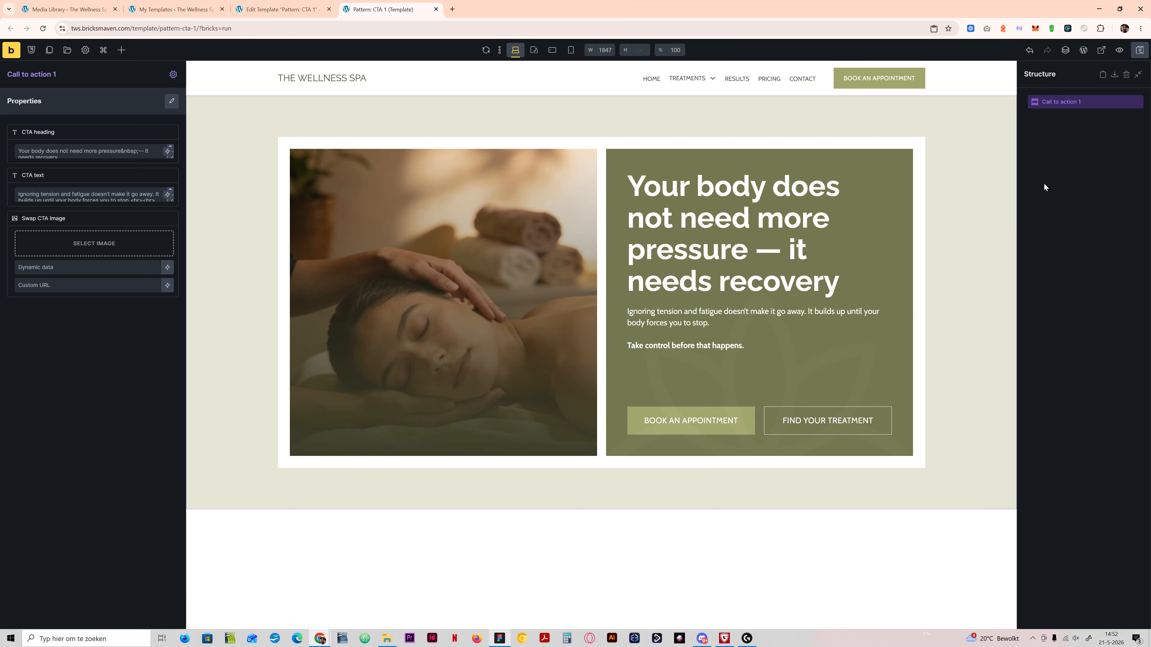
Step: Examine the nested CTA block's Primary and Secondary property groups against the properties offered on the Call to action 1 instance
{"action": "left_click", "coordinate": [171, 100]}
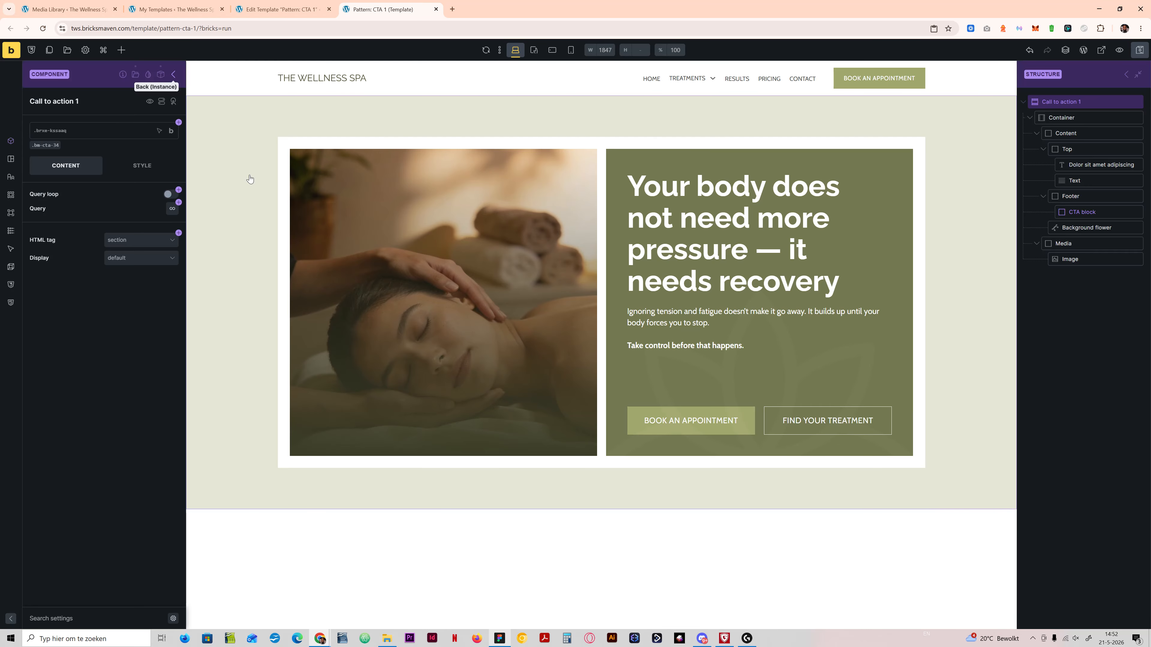
{"action": "left_click", "coordinate": [1086, 213]}
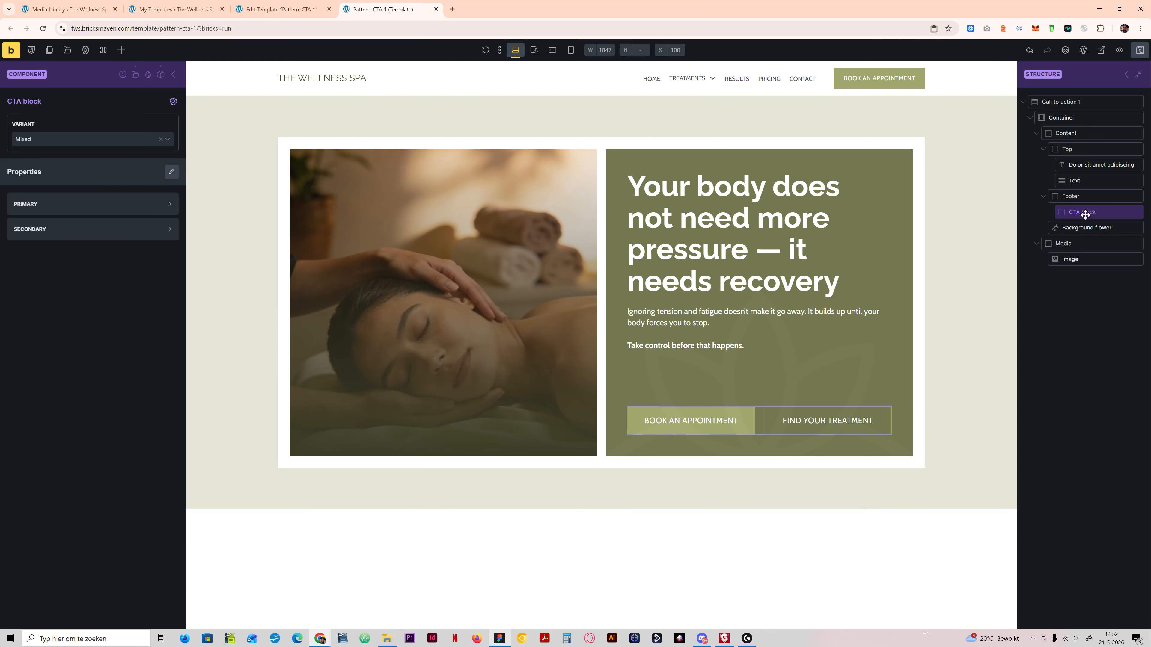
{"action": "left_click", "coordinate": [61, 204]}
{"action": "left_click", "coordinate": [103, 392]}
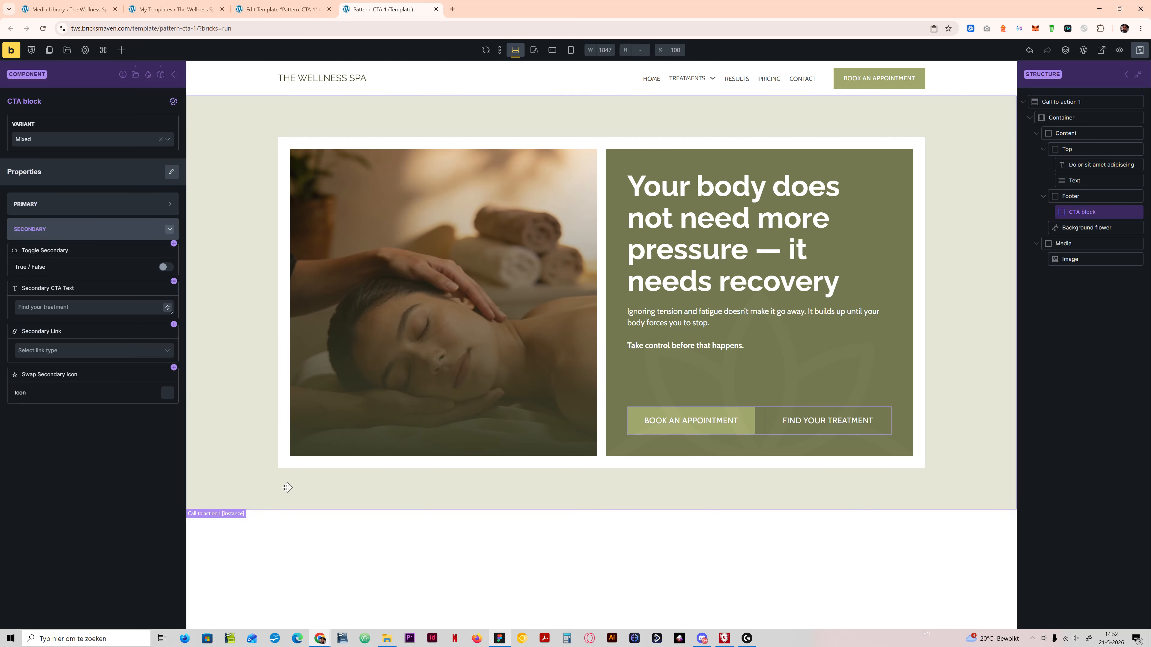
{"action": "left_click", "coordinate": [94, 209]}
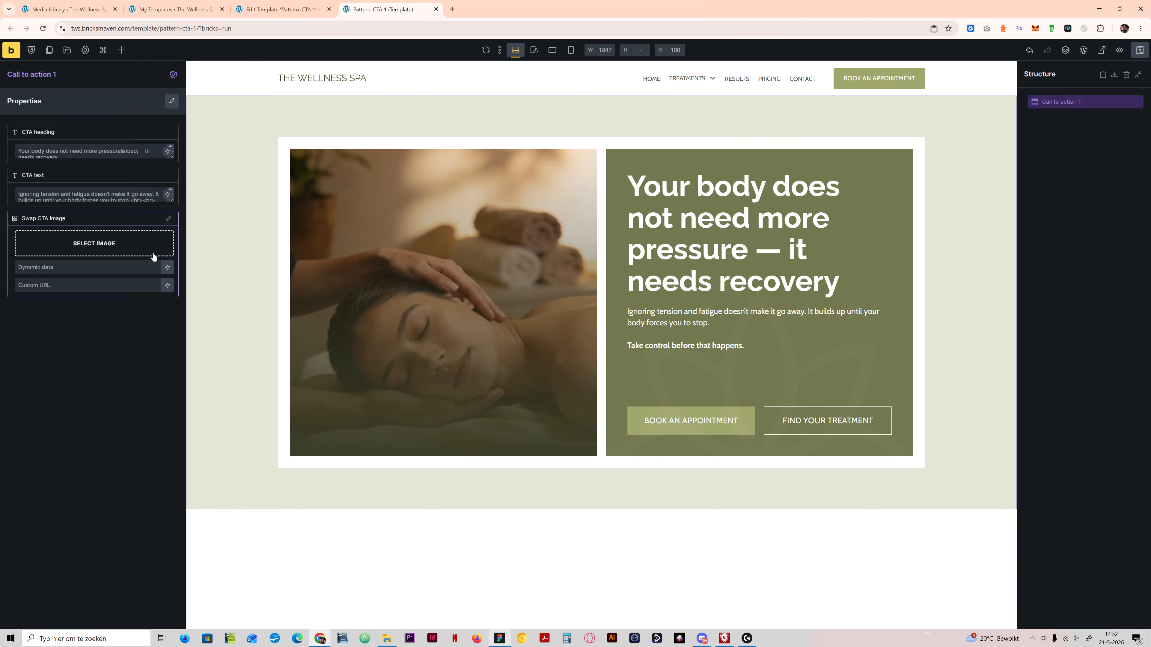
{"action": "left_click", "coordinate": [173, 74]}
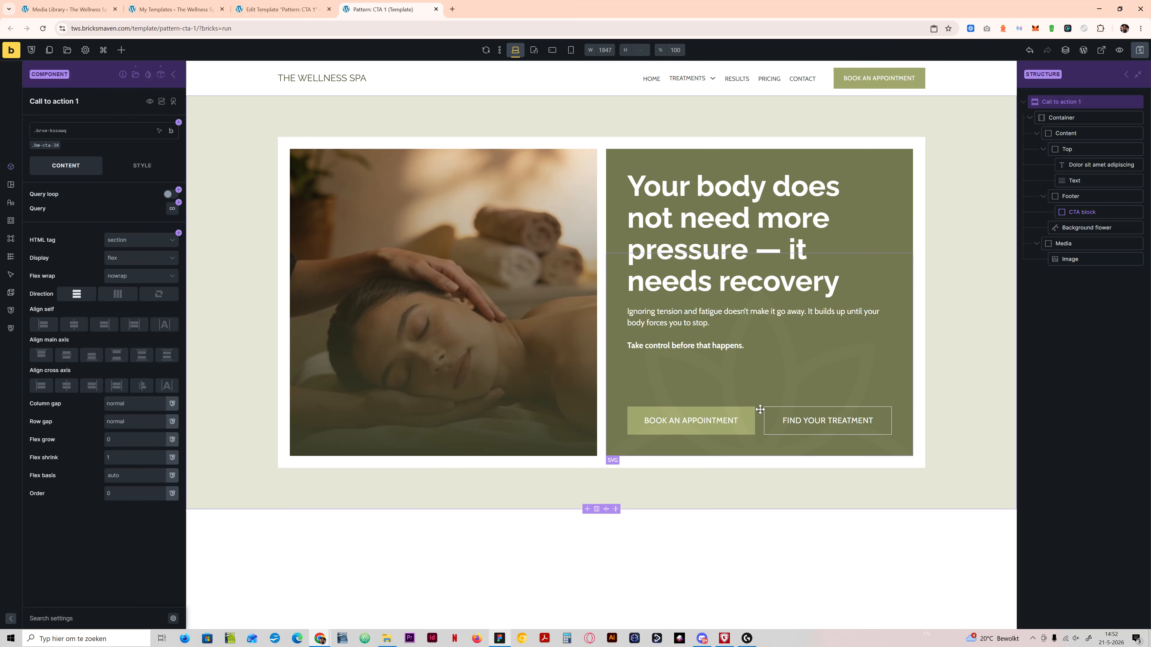
{"action": "left_click", "coordinate": [173, 75]}
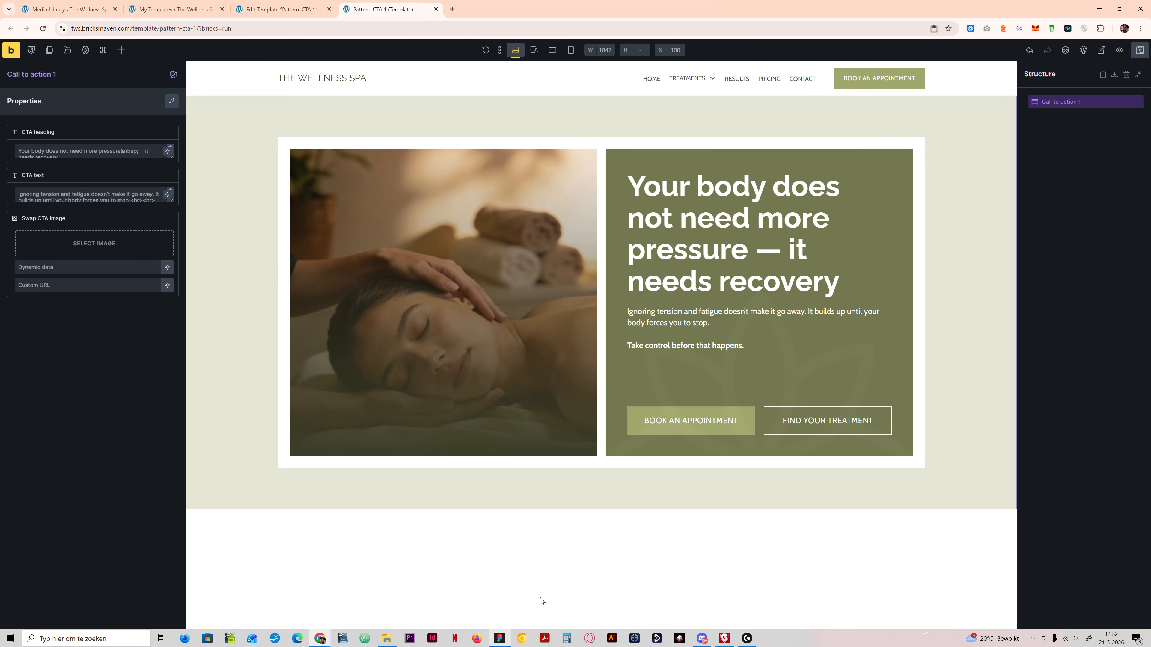
Step: Switch to Figma and examine the dark call-to-action design with the FAQ accordion on the UI design page
{"action": "left_click", "coordinate": [499, 638]}
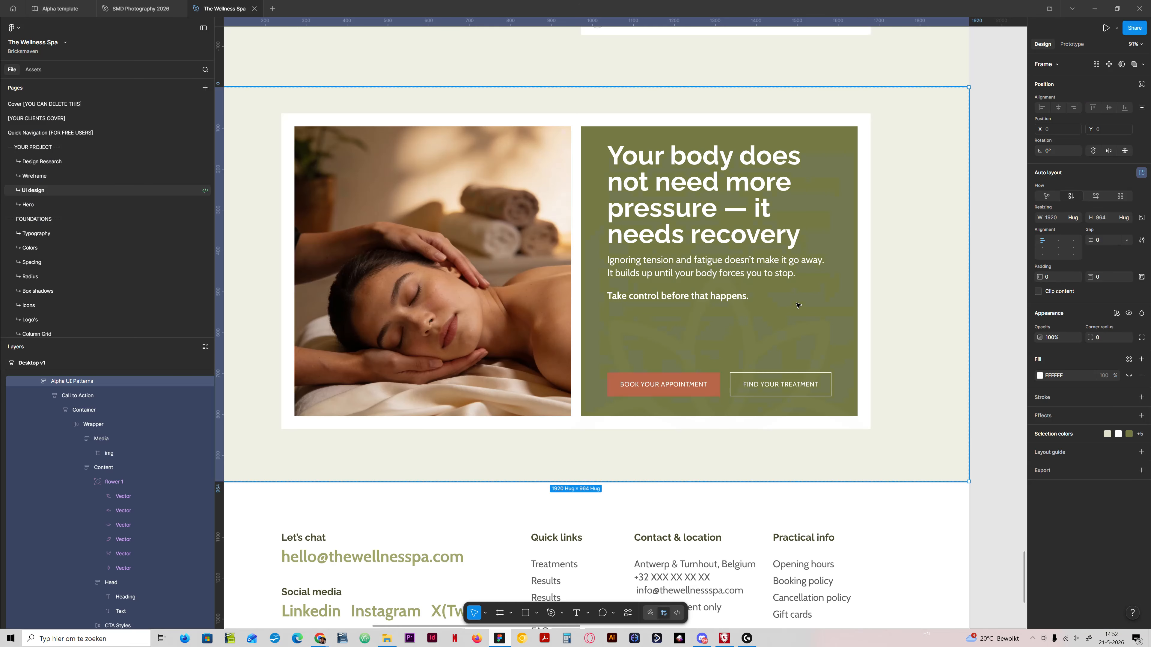
{"action": "scroll", "coordinate": [785, 299], "scroll_direction": "down", "scroll_amount": 5}
{"action": "left_click", "coordinate": [955, 193]}
{"action": "left_click_drag", "start_coordinate": [822, 255], "coordinate": [598, 512]}
{"action": "left_click_drag", "start_coordinate": [860, 172], "coordinate": [612, 411]}
{"action": "scroll", "coordinate": [613, 411], "scroll_direction": "up", "scroll_amount": 10}
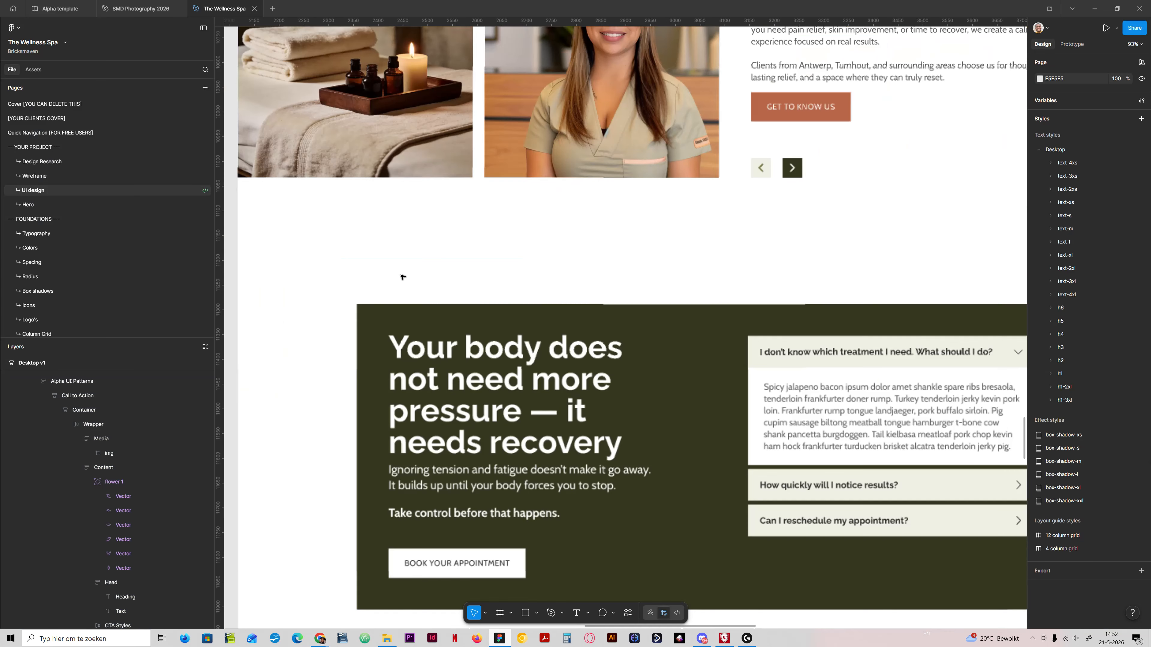
{"action": "scroll", "coordinate": [507, 372], "scroll_direction": "down", "scroll_amount": 5}
{"action": "left_click_drag", "start_coordinate": [619, 420], "coordinate": [563, 377]}
{"action": "key", "text": "alt+Tab"}
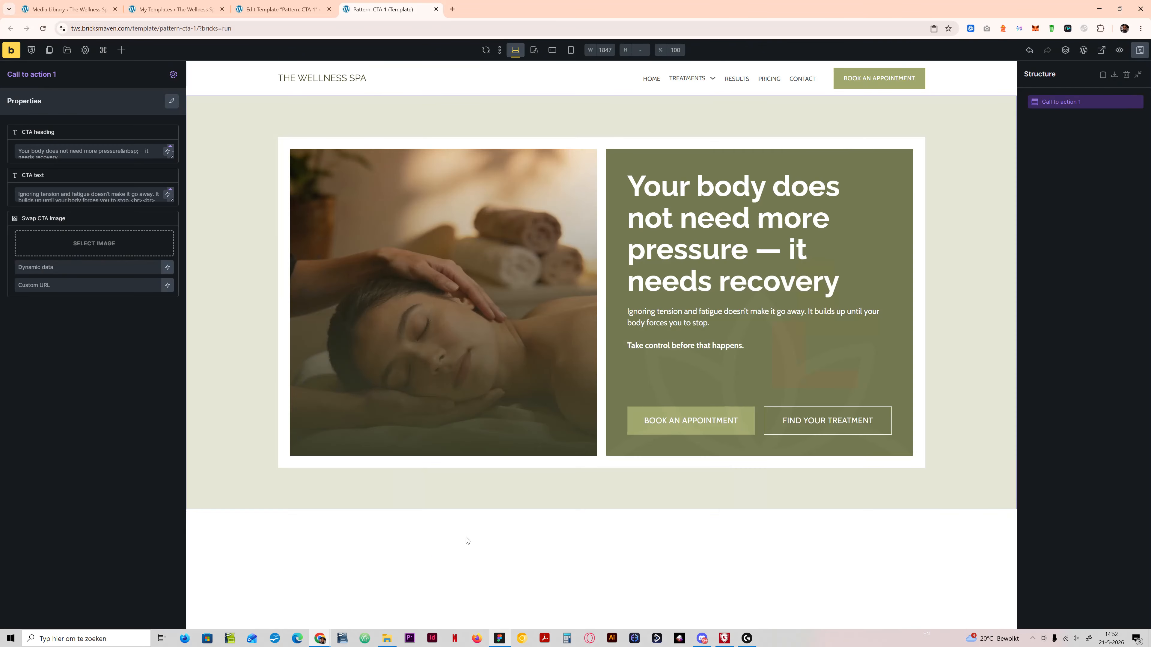
Step: Add a new WordPress template titled "Pattern: CTA 2" with the template type Section
{"action": "left_click", "coordinate": [282, 11]}
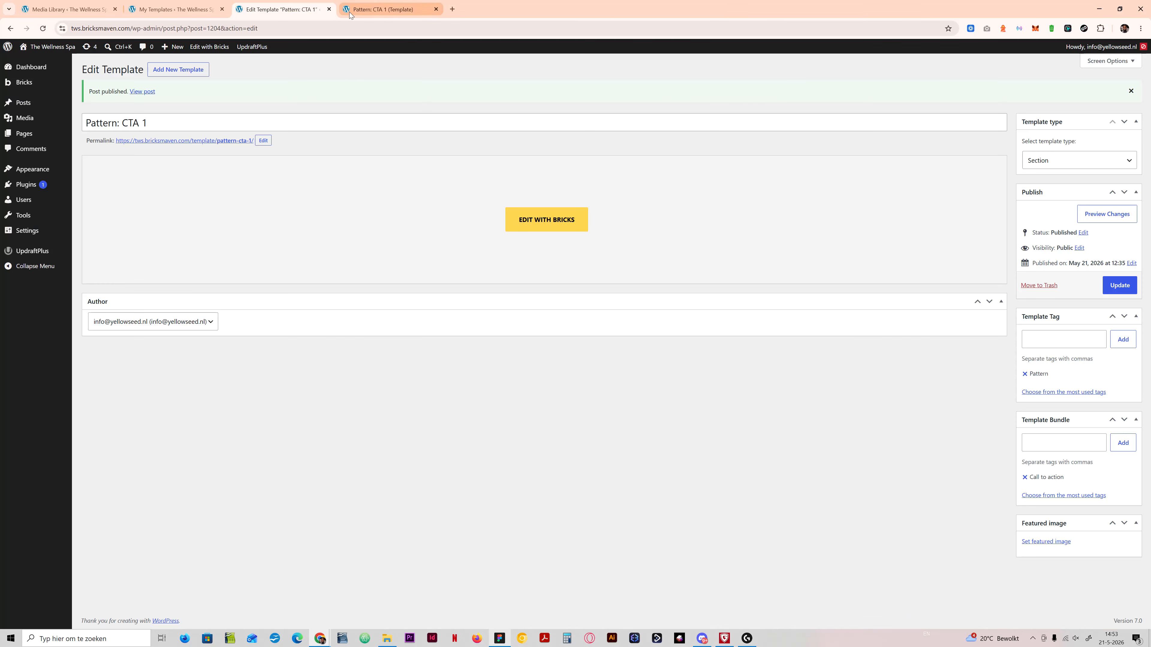
{"action": "key", "text": "ctrl+a"}
{"action": "key", "text": "ctrl+c"}
{"action": "left_click", "coordinate": [178, 69]}
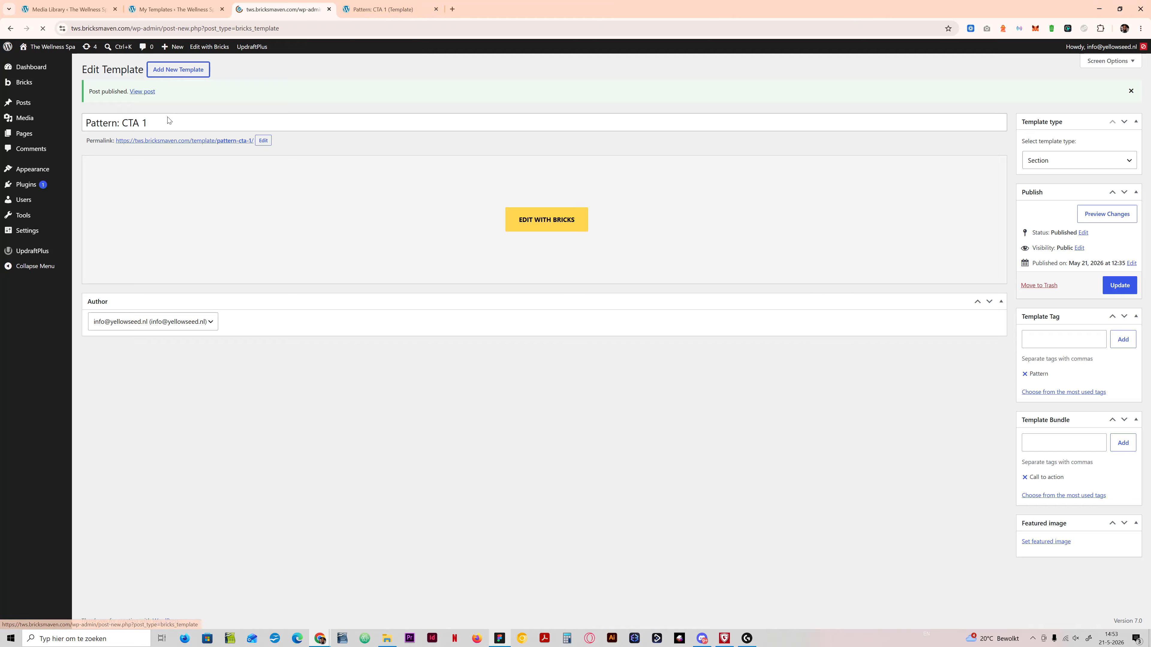
{"action": "key", "text": "ctrl+v"}
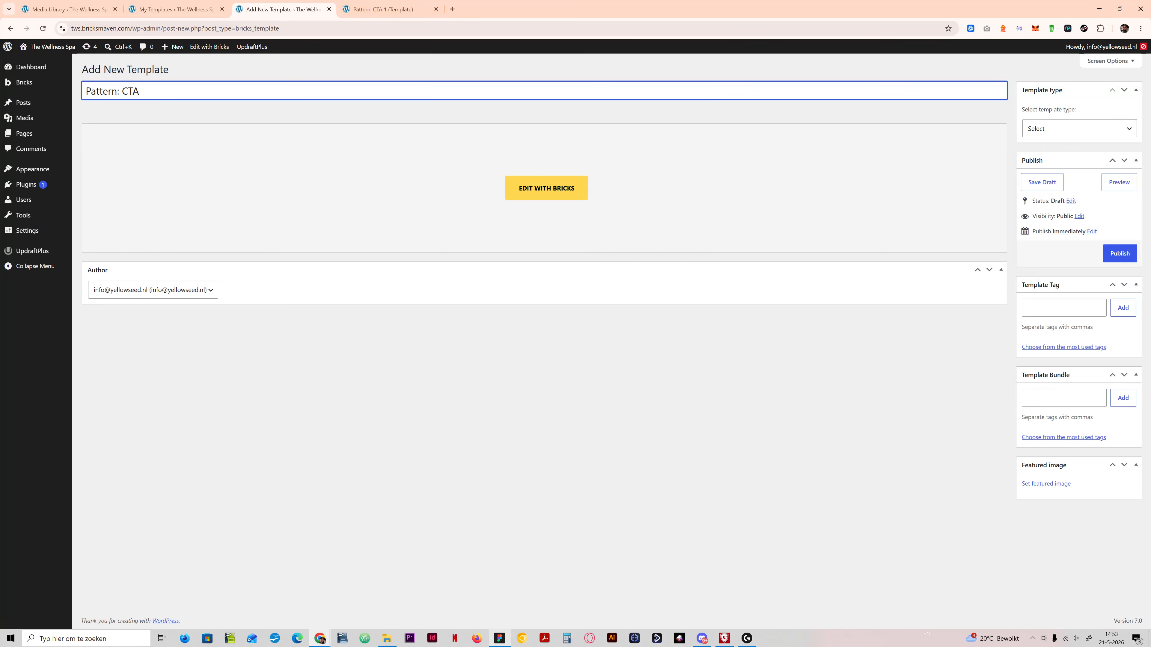
{"action": "left_click", "coordinate": [1078, 128]}
{"action": "left_click", "coordinate": [1042, 184]}
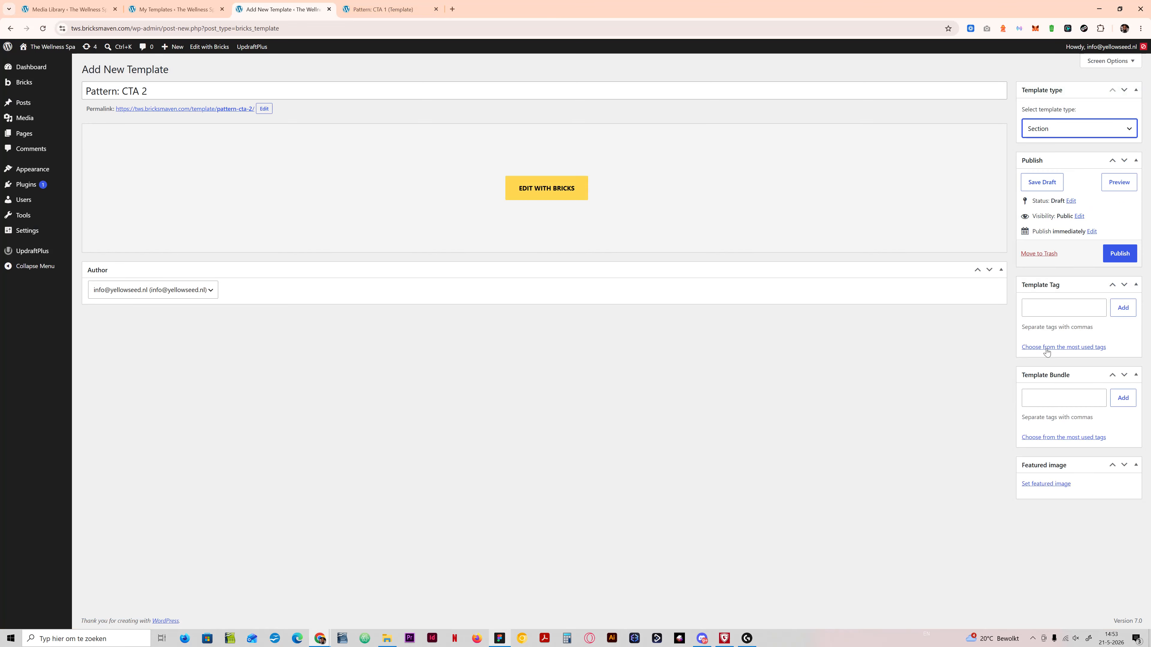
Step: Assign the template tag Pattern and the bundle Call to action, and publish the template
{"action": "left_click", "coordinate": [1042, 308]}
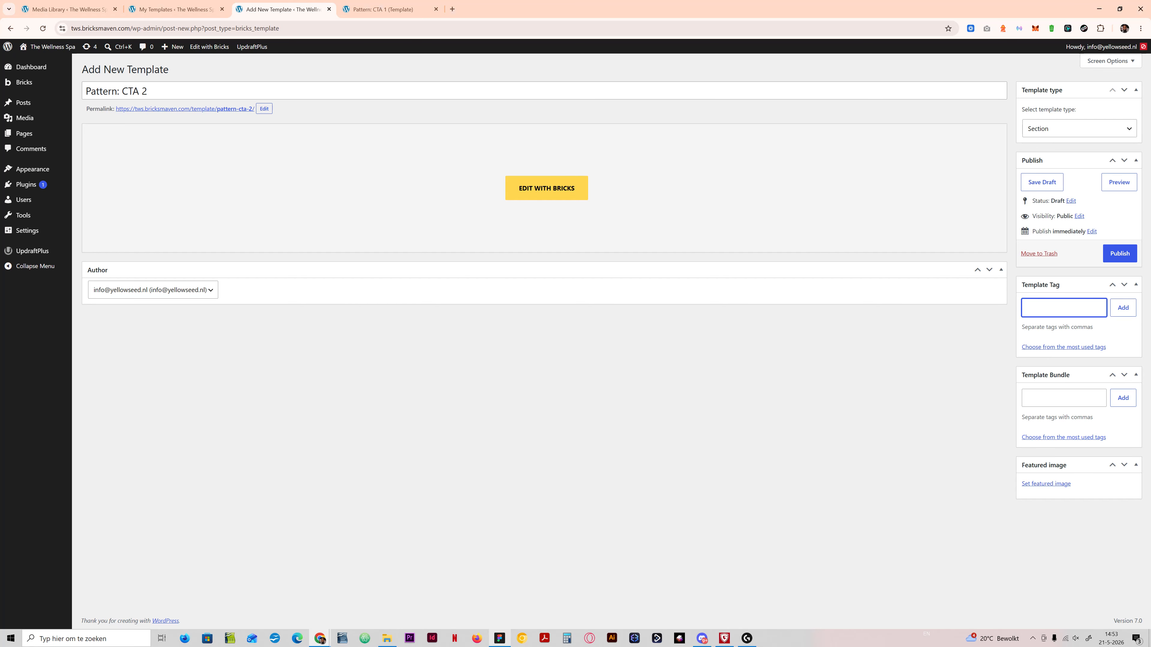
{"action": "type", "text": "patternm"}
{"action": "key", "text": "ctrl+a"}
{"action": "type", "text": "P"}
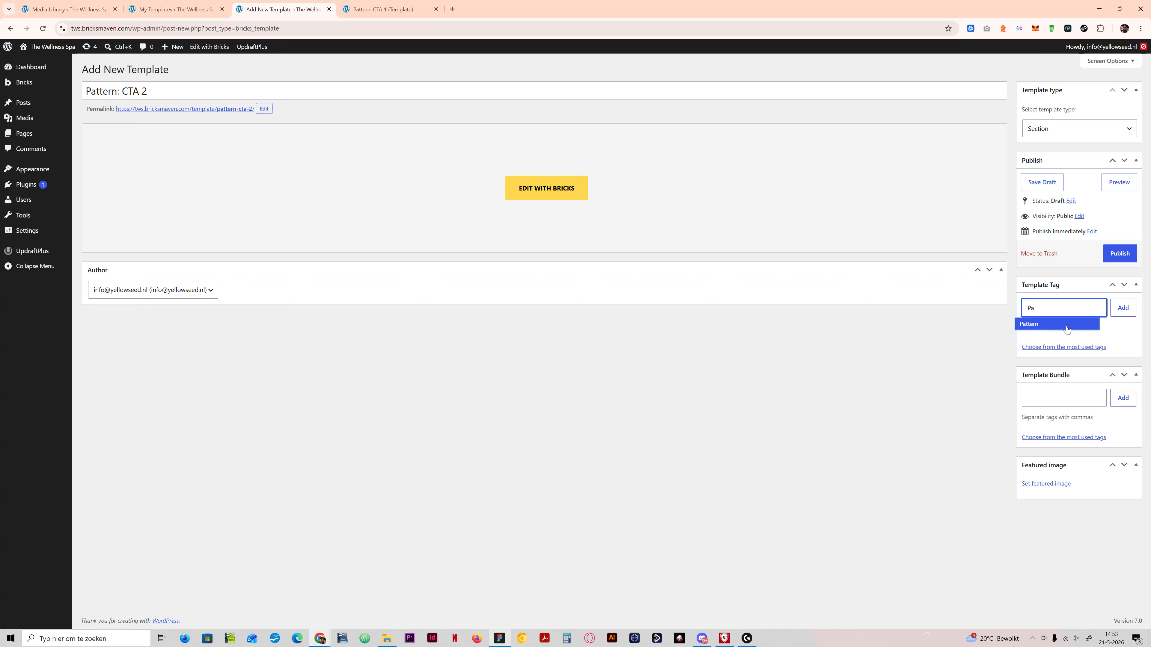
{"action": "left_click", "coordinate": [1069, 326]}
{"action": "left_click", "coordinate": [1113, 315]}
{"action": "left_click", "coordinate": [1063, 412]}
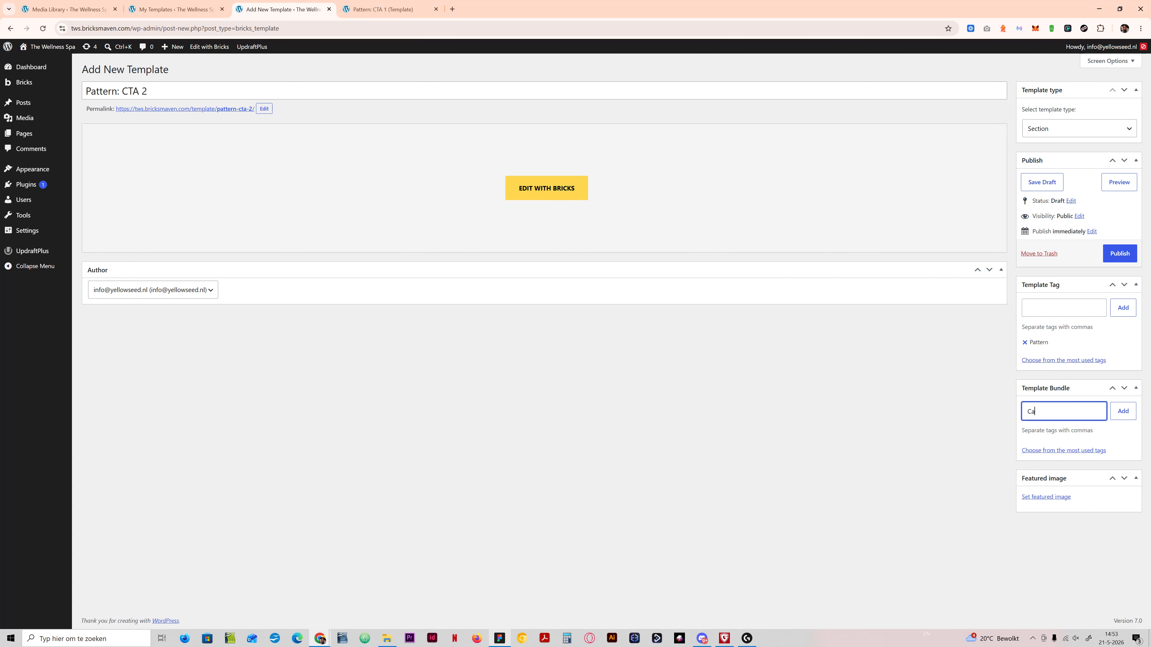
{"action": "type", "text": "Ca"}
{"action": "left_click", "coordinate": [1062, 433]}
{"action": "left_click", "coordinate": [1115, 415]}
{"action": "left_click", "coordinate": [1113, 255]}
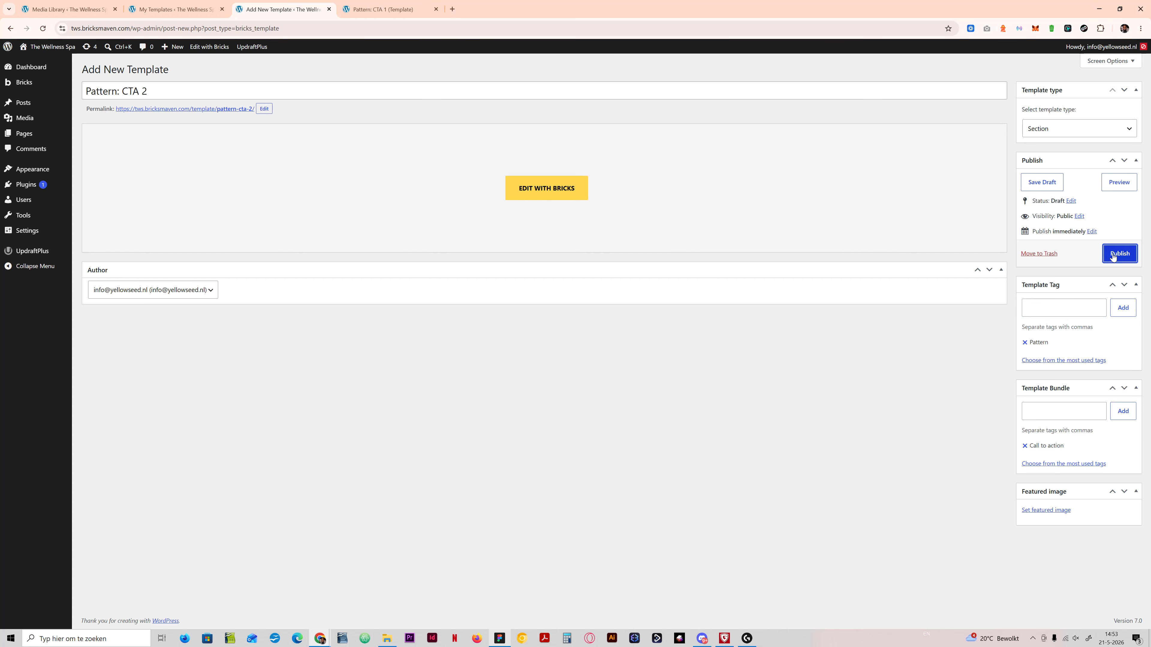
Step: Open the Pattern: CTA 2 template in the Bricks builder in a new browser tab
{"action": "right_click", "coordinate": [549, 189]}
{"action": "right_click", "coordinate": [549, 215]}
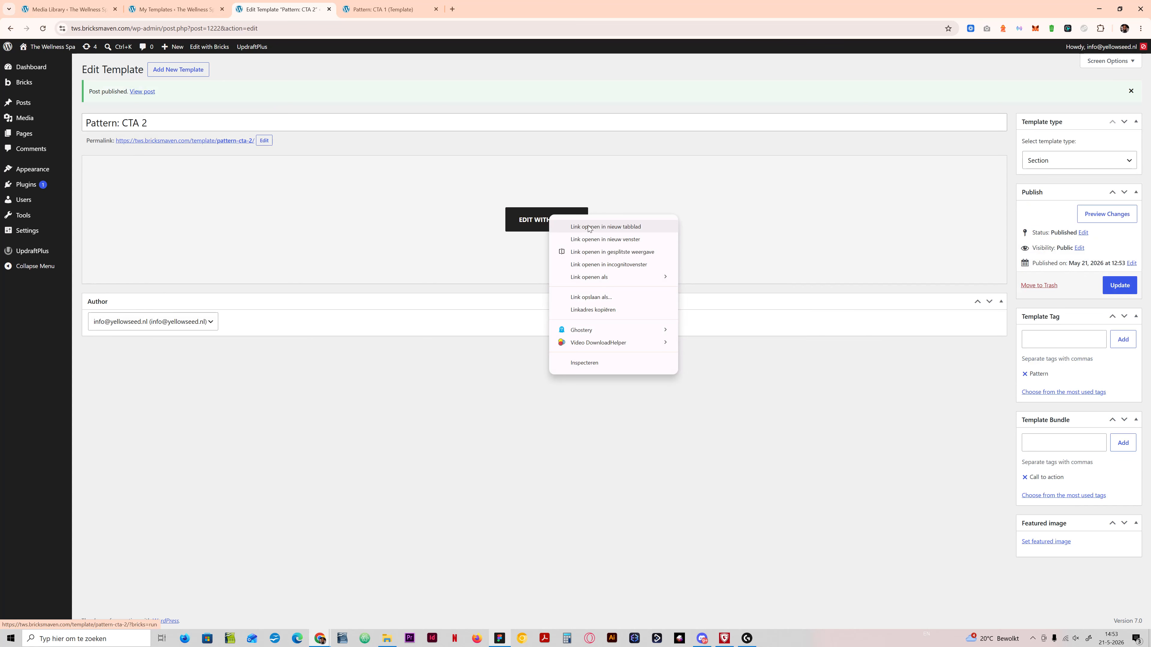
{"action": "left_click", "coordinate": [589, 227]}
{"action": "left_click", "coordinate": [384, 8]}
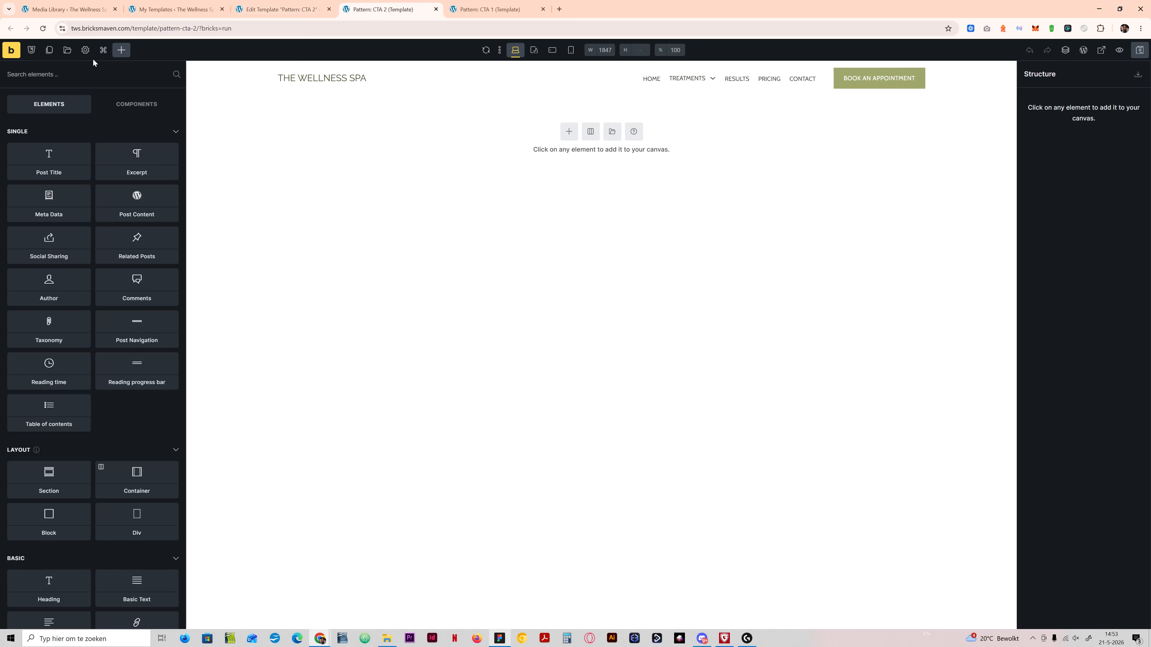
Step: Search the Bricksmaven BNPL template source for "cta" and insert the cta-33 template
{"action": "left_click", "coordinate": [68, 50]}
{"action": "type", "text": "call"}
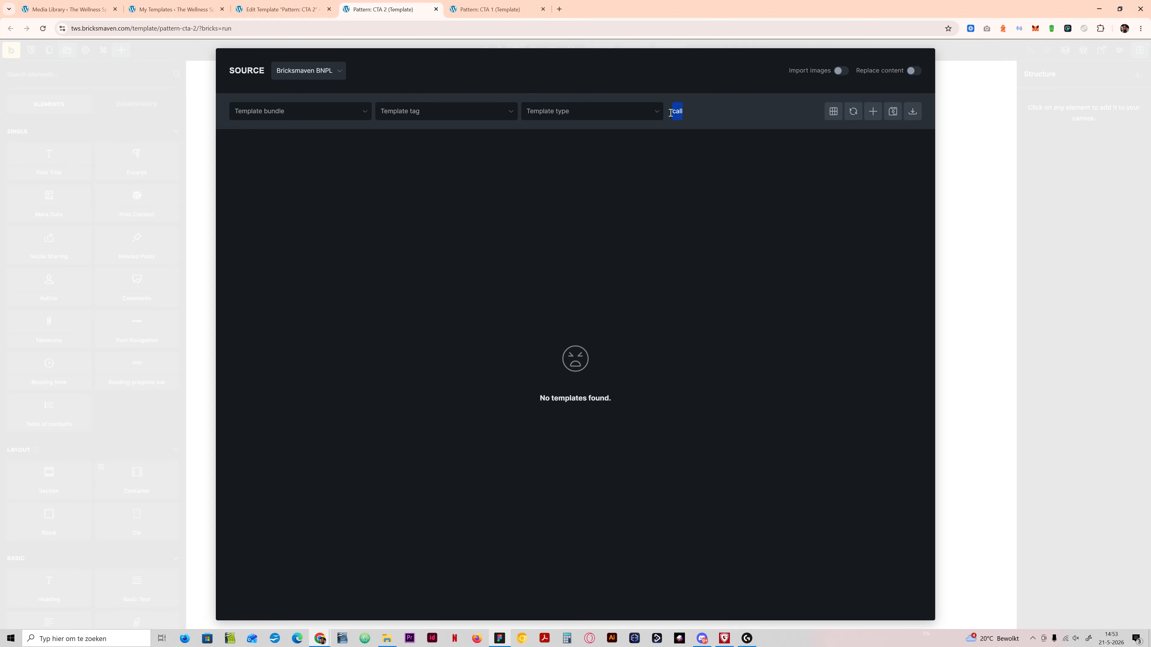
{"action": "type", "text": "ct"}
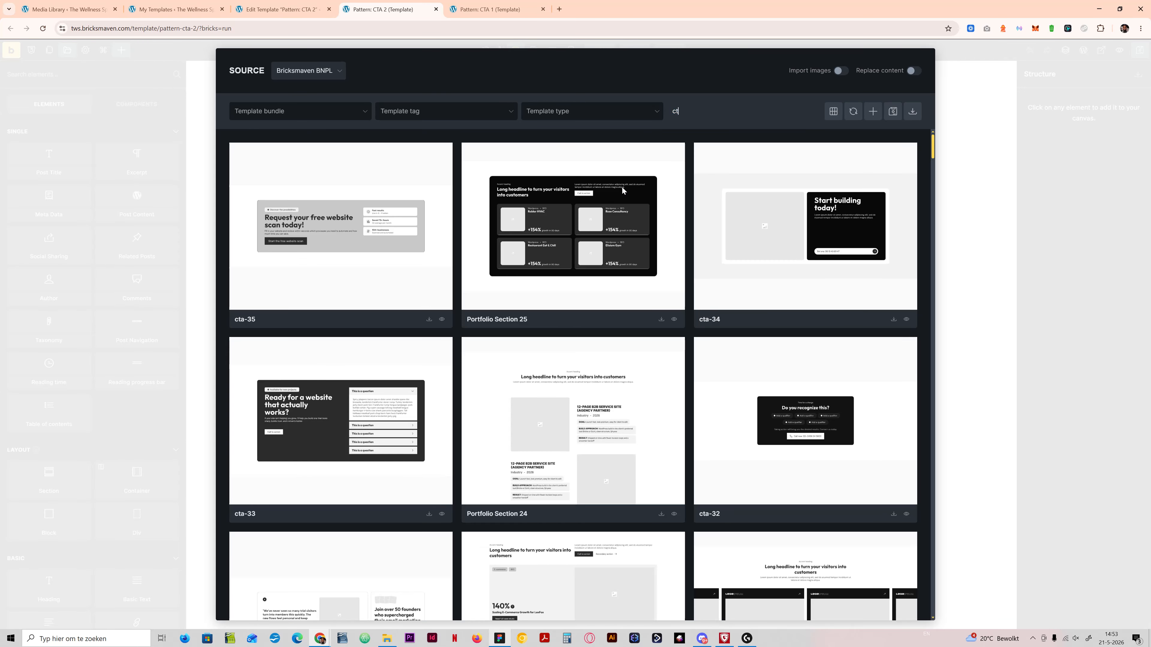
{"action": "type", "text": "a"}
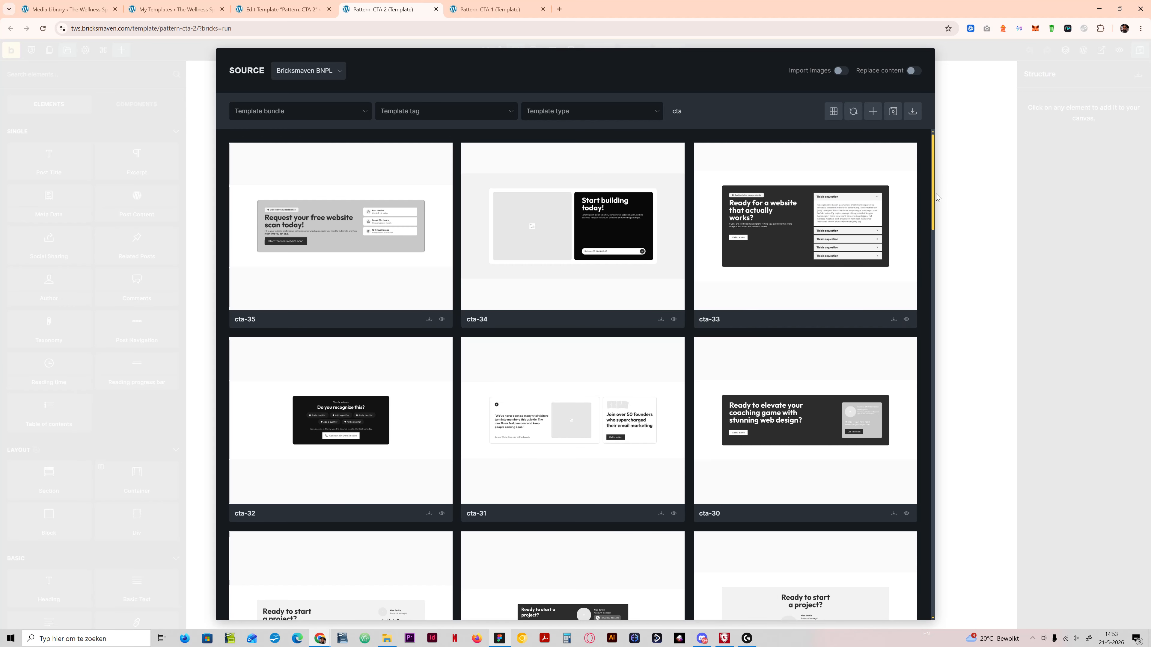
{"action": "left_click_drag", "start_coordinate": [934, 196], "coordinate": [927, 171]}
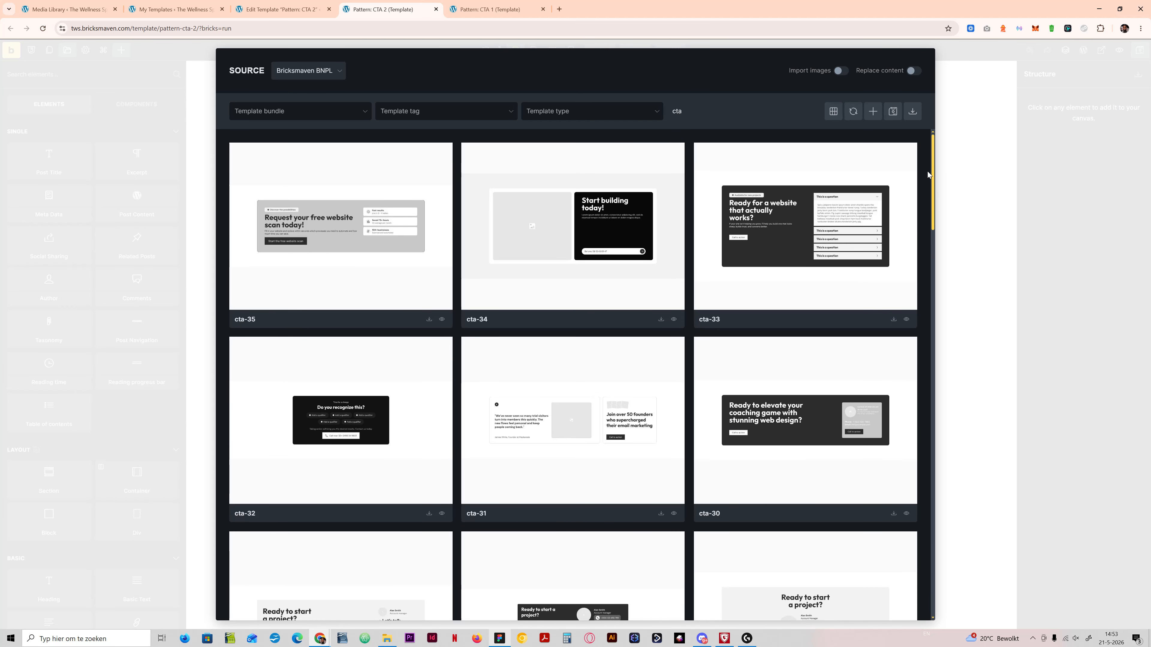
{"action": "left_click", "coordinate": [894, 319]}
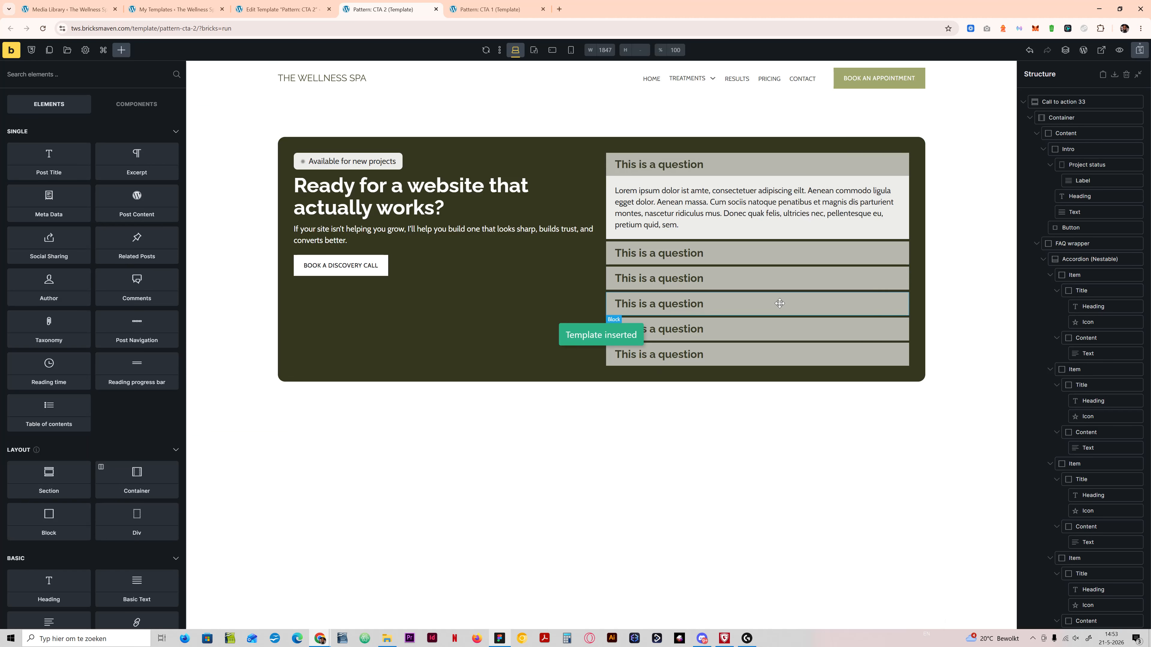
Step: Remove the rounded corners from the CTA container through its .bm-cta-33__container class to match the Figma design, and save the template
{"action": "left_click", "coordinate": [496, 640]}
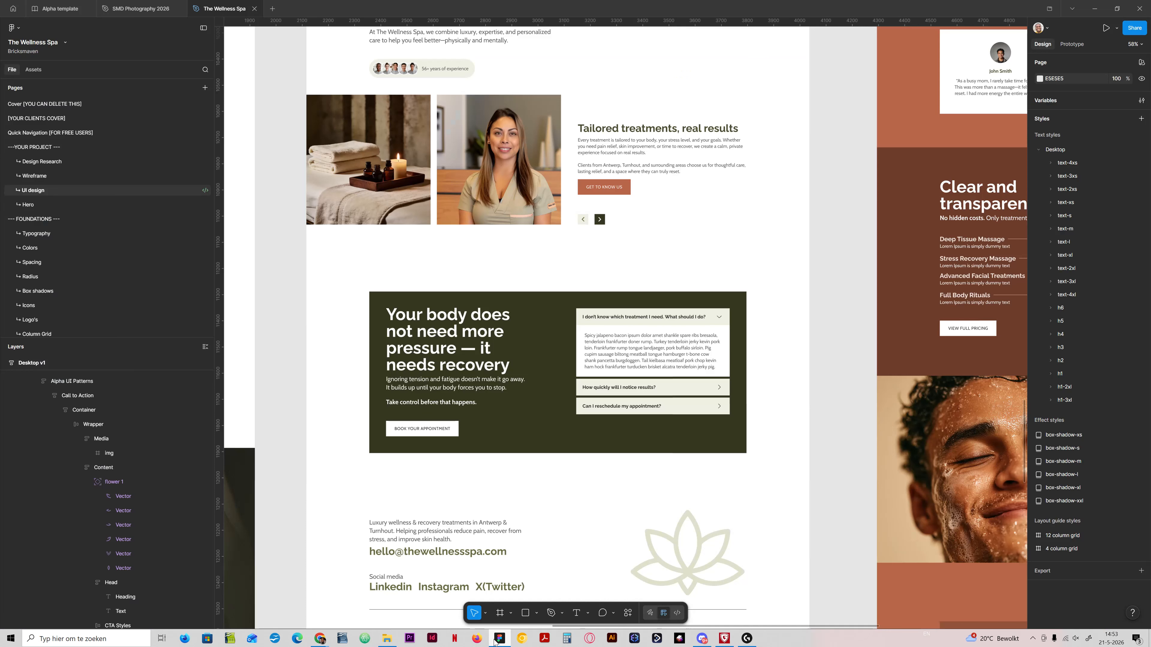
{"action": "left_click", "coordinate": [496, 640]}
{"action": "left_click", "coordinate": [367, 144]}
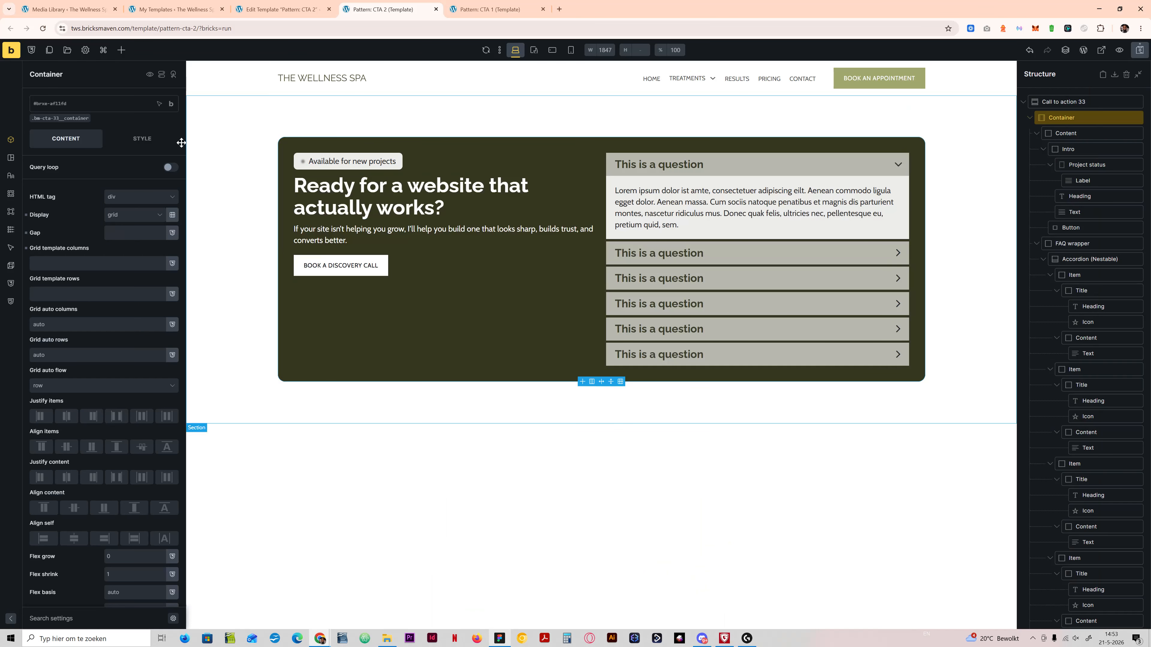
{"action": "left_click", "coordinate": [64, 118]}
{"action": "left_click", "coordinate": [122, 140]}
{"action": "left_click", "coordinate": [98, 273]}
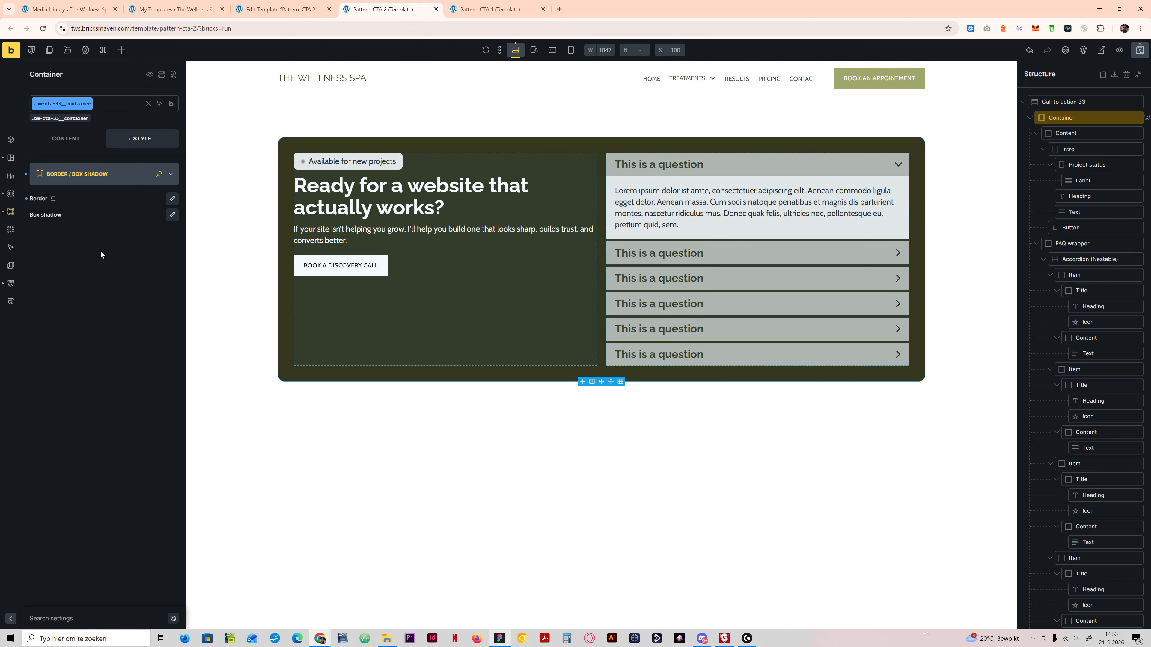
{"action": "left_click", "coordinate": [172, 199]}
{"action": "left_click", "coordinate": [33, 336]}
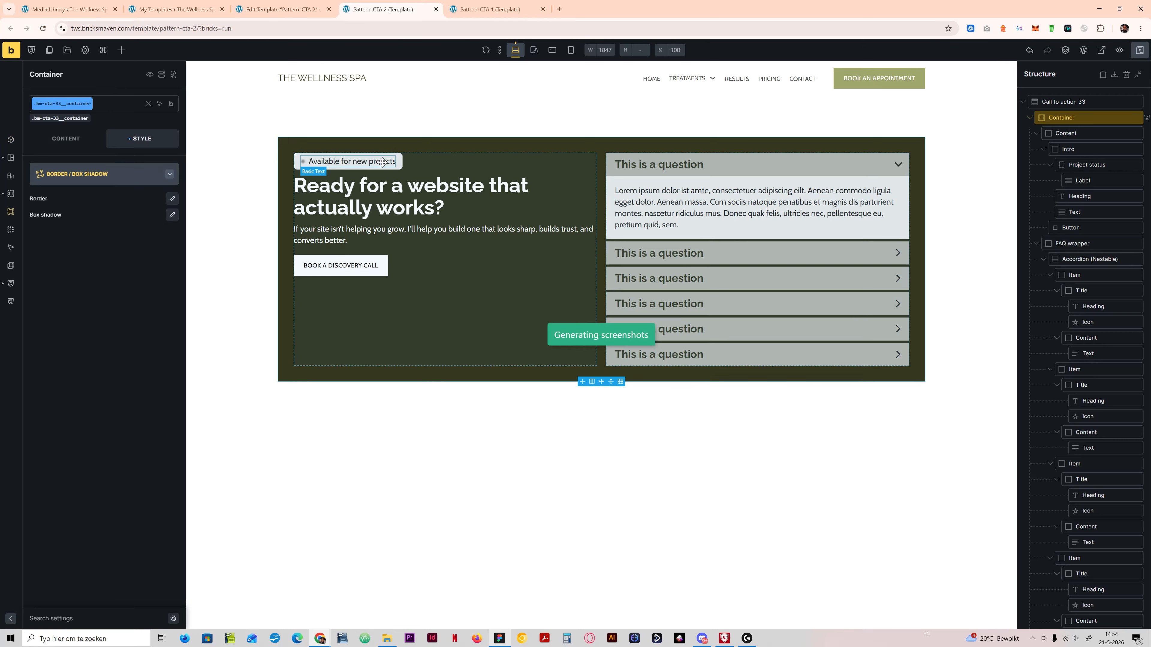
Step: Delete the Project status badge above the CTA heading
{"action": "left_click", "coordinate": [358, 161]}
{"action": "right_click", "coordinate": [1082, 165]}
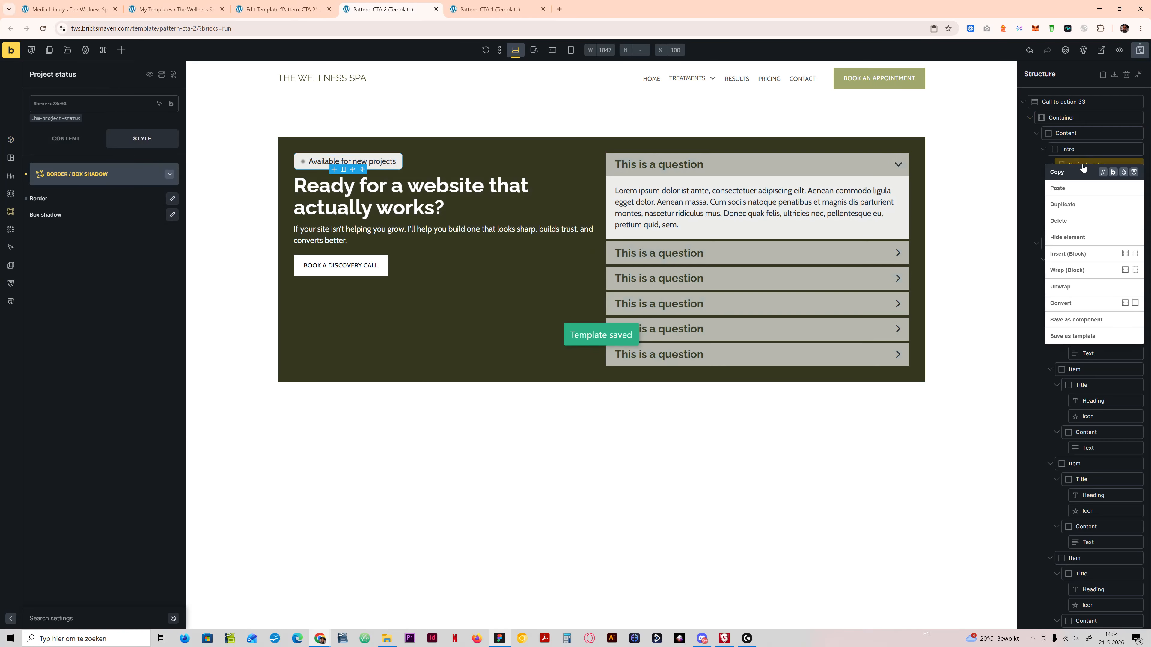
{"action": "left_click", "coordinate": [1059, 221]}
Step: Replace the CTA heading with the Figma text "Your body does not need more pressure — it needs recovery"
{"action": "left_click", "coordinate": [508, 637]}
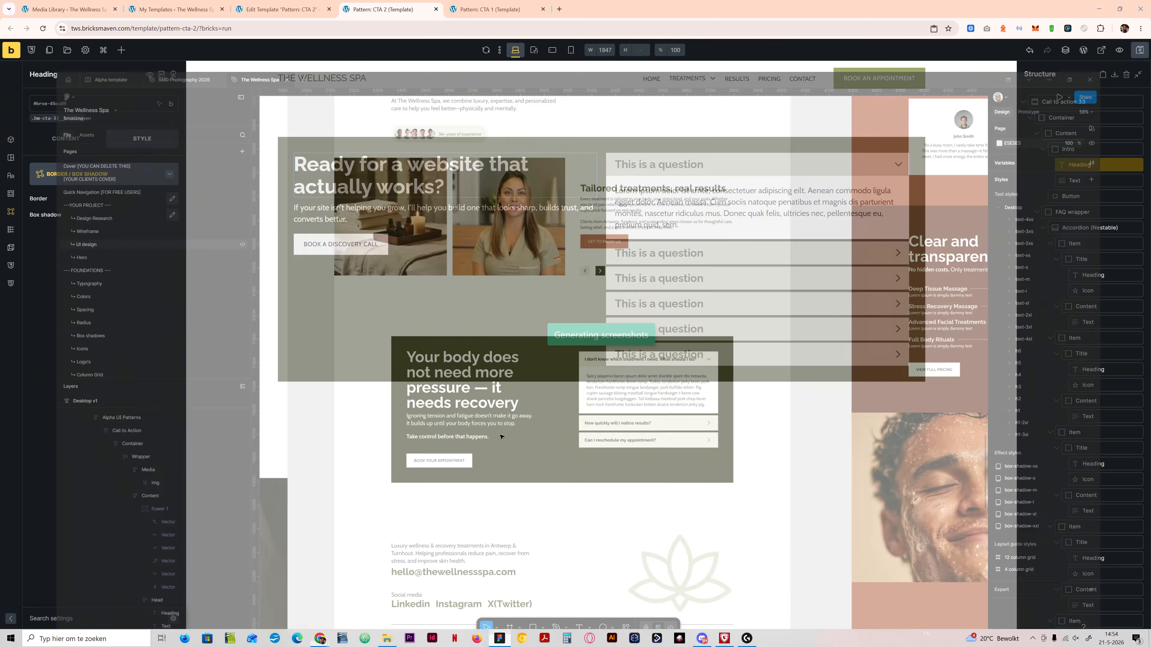
{"action": "double_click", "coordinate": [444, 349]}
{"action": "key", "text": "ctrl+c"}
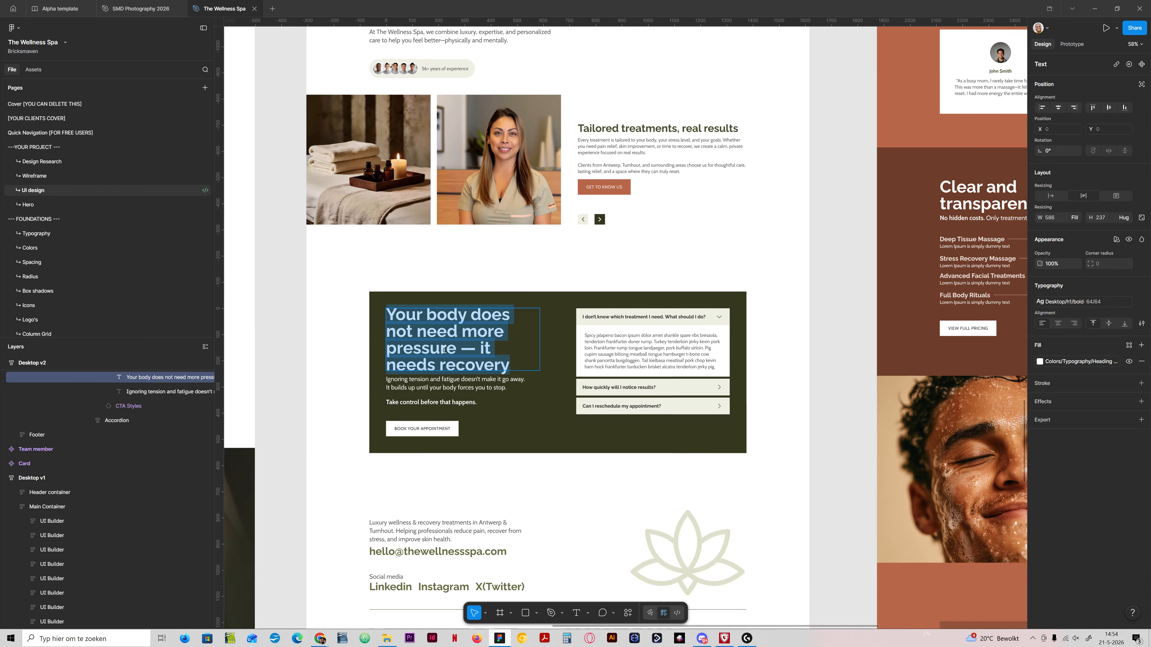
{"action": "left_click", "coordinate": [500, 637]}
{"action": "double_click", "coordinate": [373, 182]}
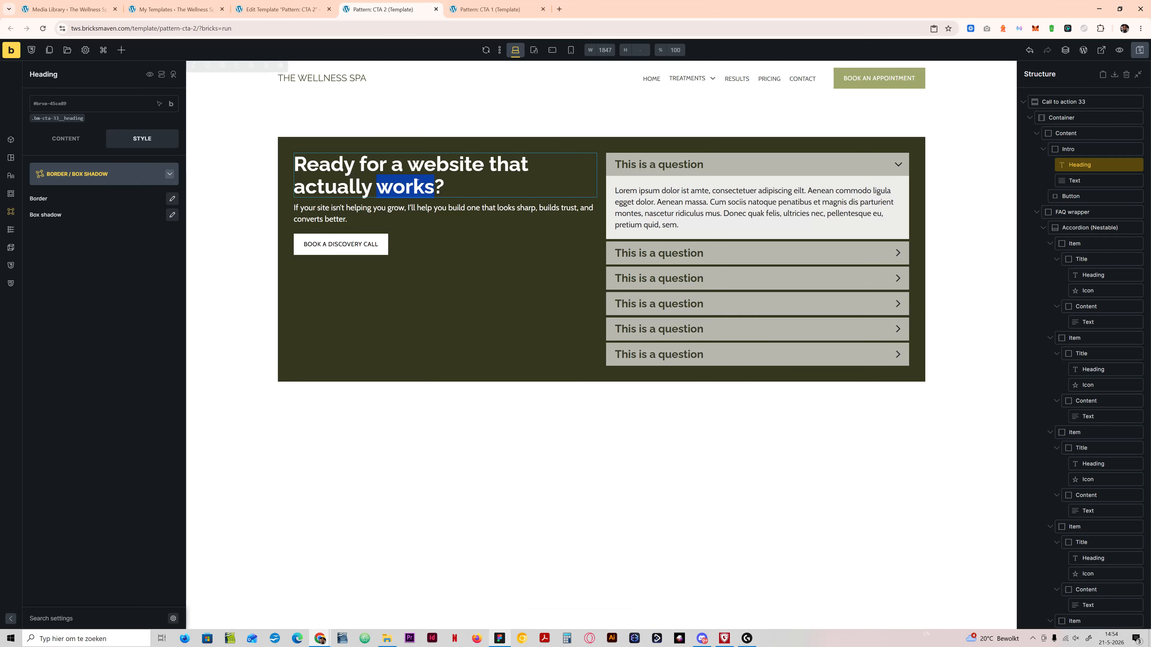
{"action": "key", "text": "ctrl+a"}
{"action": "key", "text": "ctrl+v"}
Step: Replace the CTA paragraph with the Figma copy beginning "Ignoring tension and fatigue" and ending "Take control before that happens."
{"action": "left_click", "coordinate": [500, 639]}
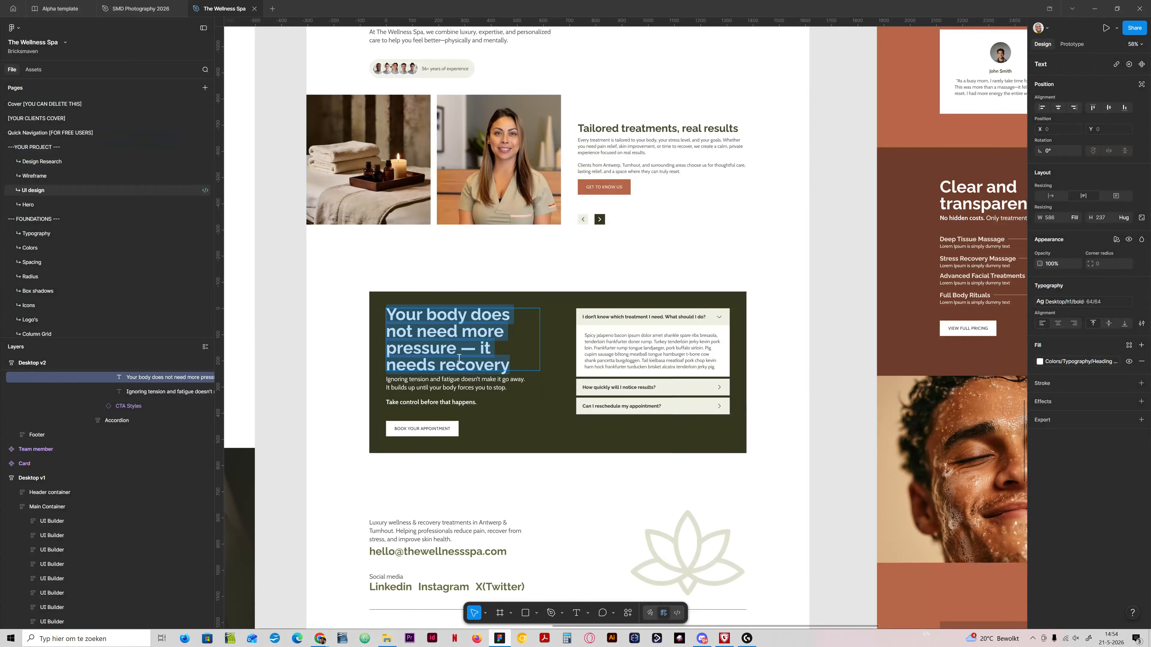
{"action": "double_click", "coordinate": [458, 388]}
{"action": "key", "text": "ctrl+c"}
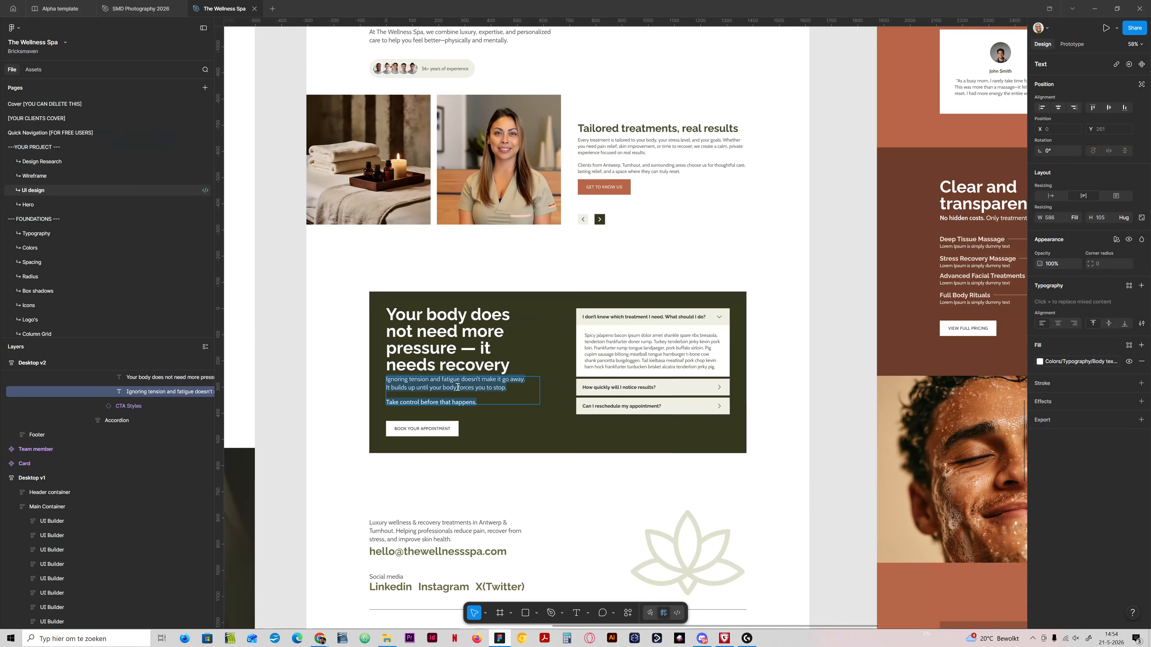
{"action": "left_click", "coordinate": [499, 639]}
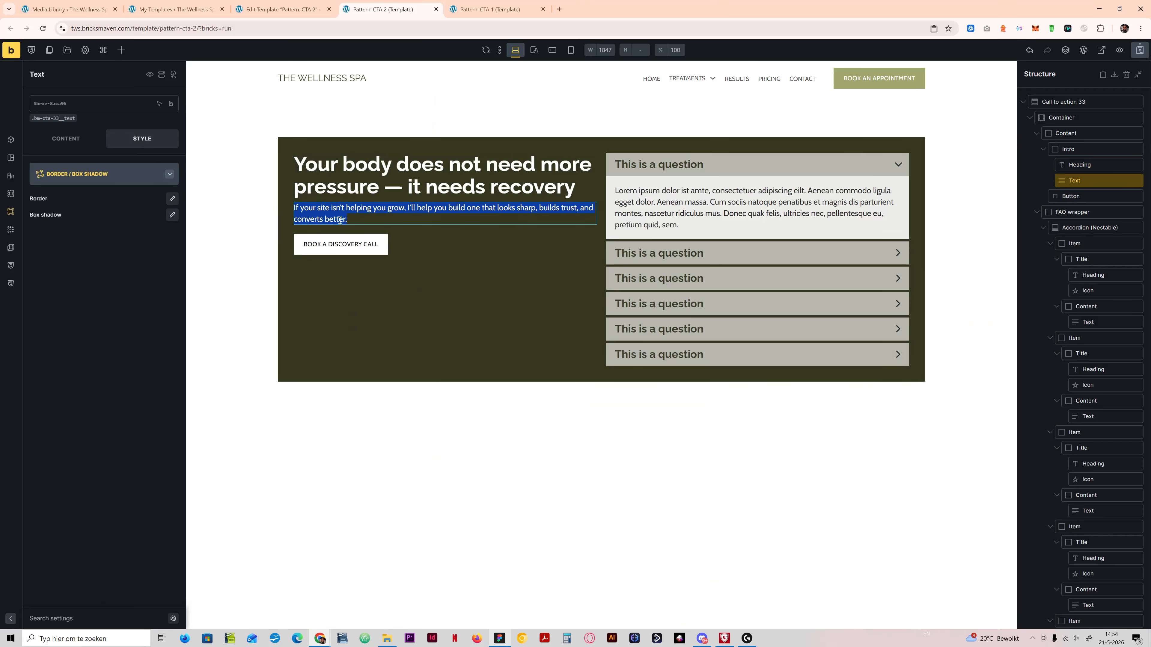
{"action": "key", "text": "ctrl+v"}
{"action": "left_click", "coordinate": [499, 638]}
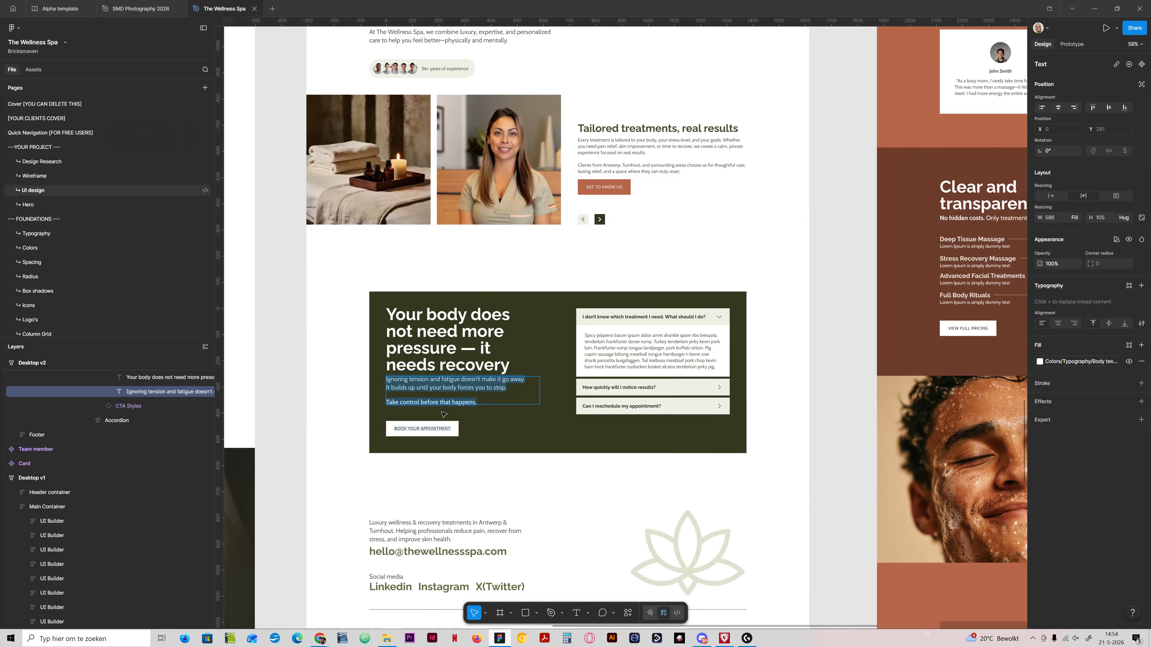
{"action": "left_click", "coordinate": [497, 639]}
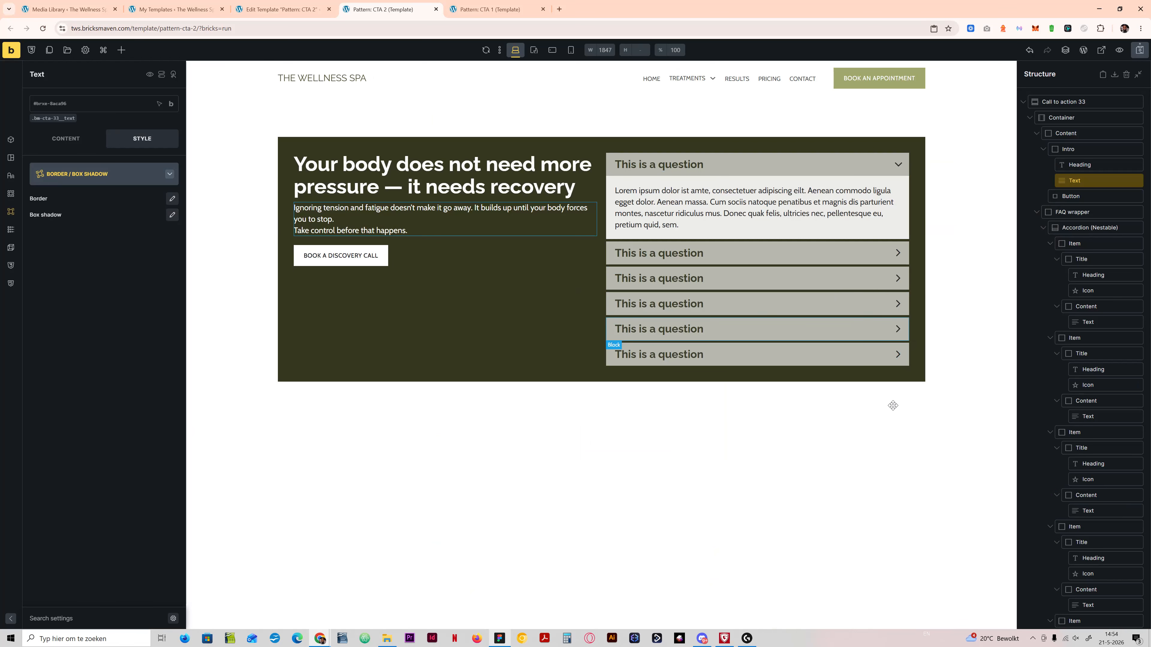
Step: Delete two of the question items from the FAQ accordion, checking against the Figma design
{"action": "left_click", "coordinate": [499, 638]}
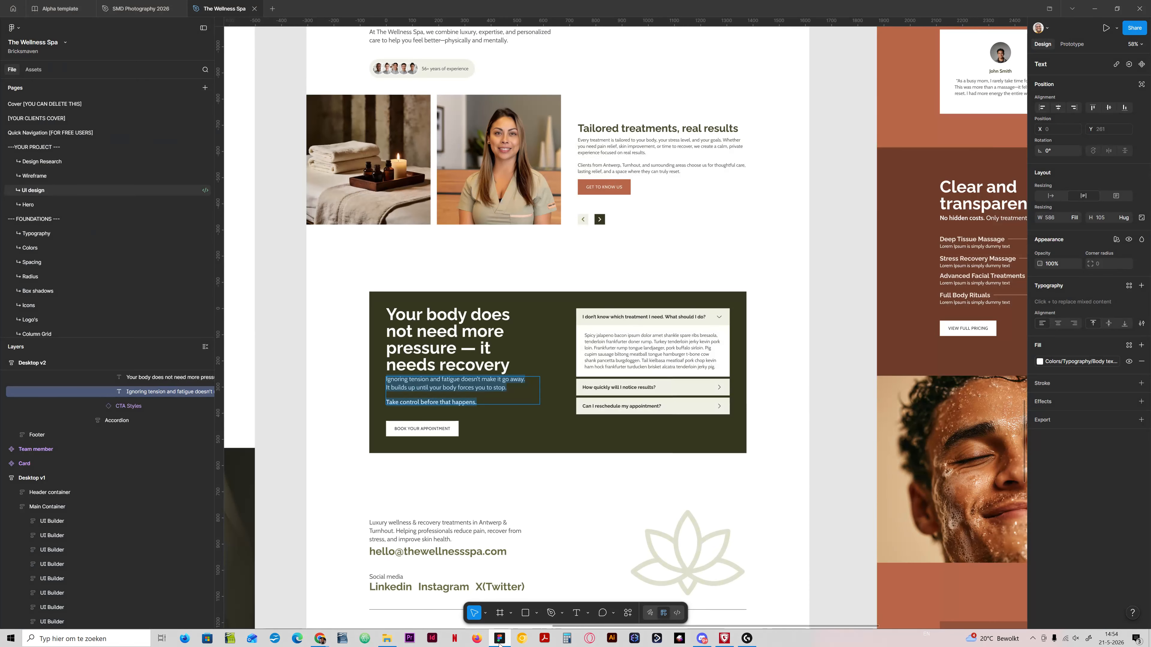
{"action": "left_click", "coordinate": [499, 642]}
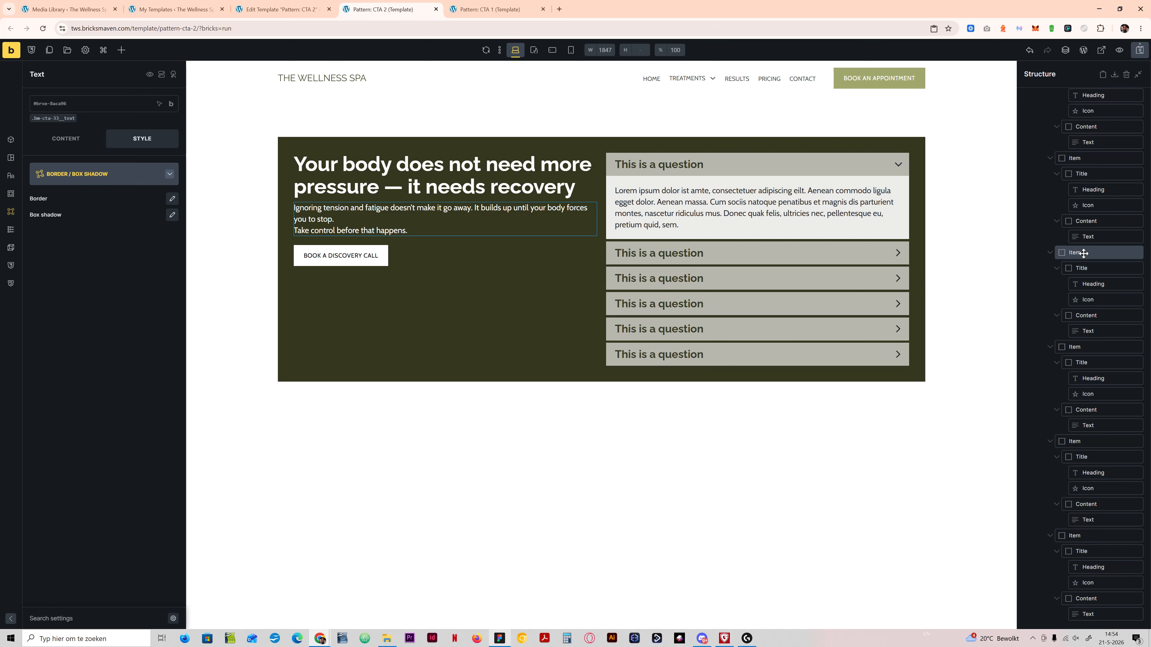
{"action": "right_click", "coordinate": [1083, 253]}
{"action": "left_click", "coordinate": [1087, 311]}
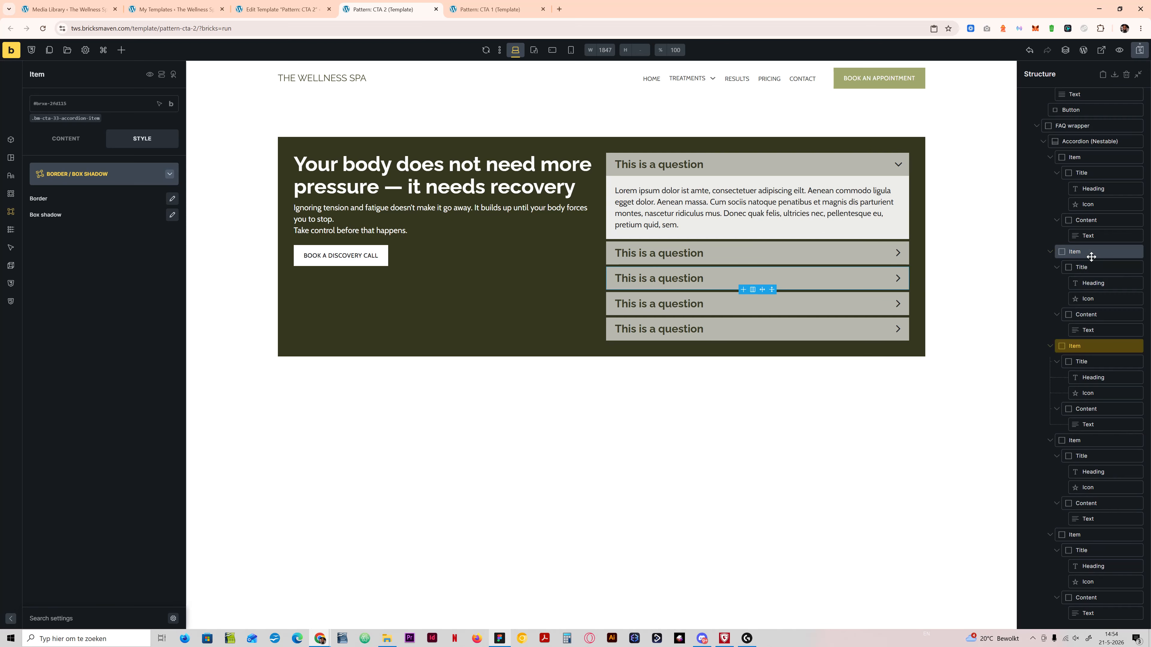
{"action": "right_click", "coordinate": [1091, 257]}
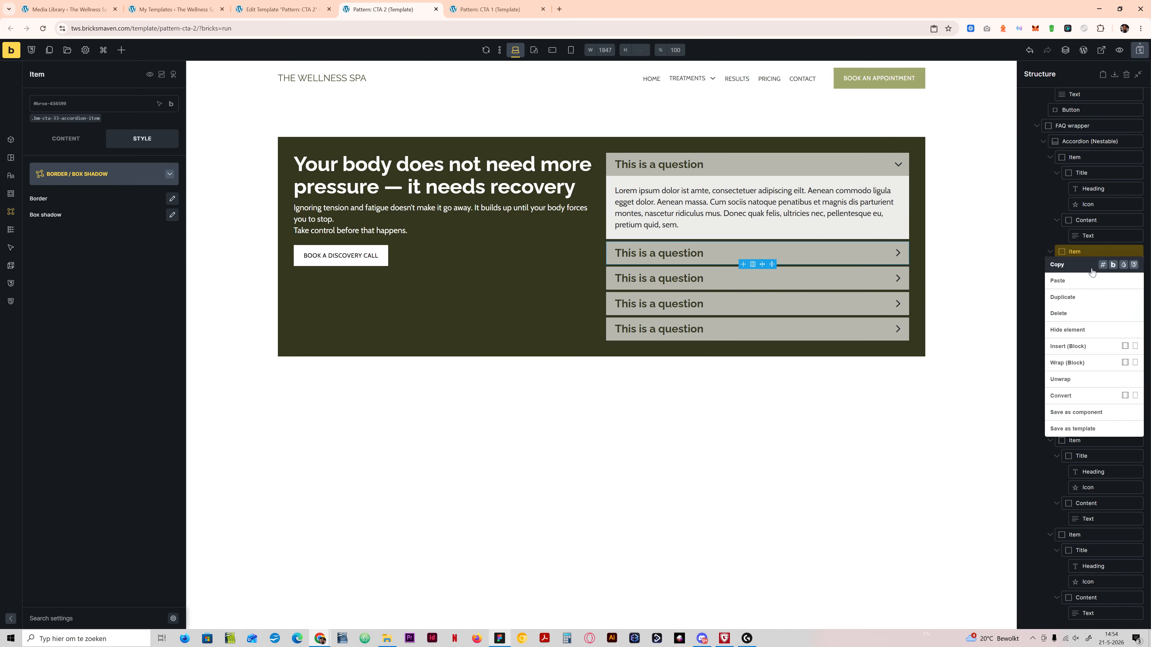
{"action": "left_click", "coordinate": [1082, 312]}
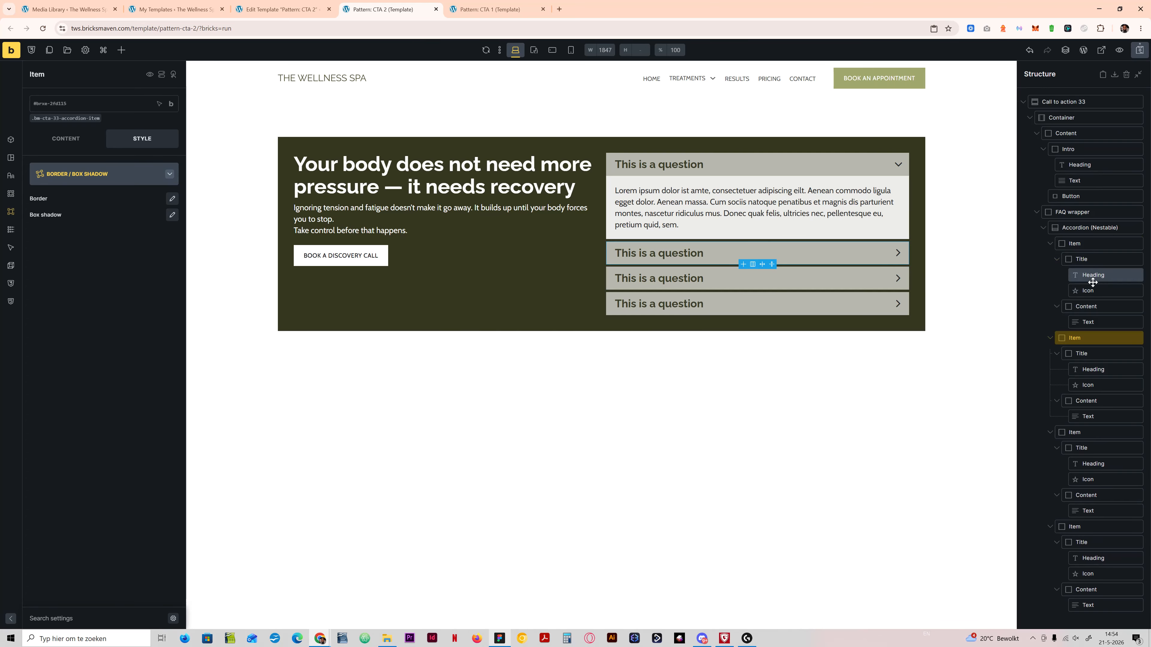
{"action": "right_click", "coordinate": [1088, 334]}
{"action": "left_click", "coordinate": [1077, 311]}
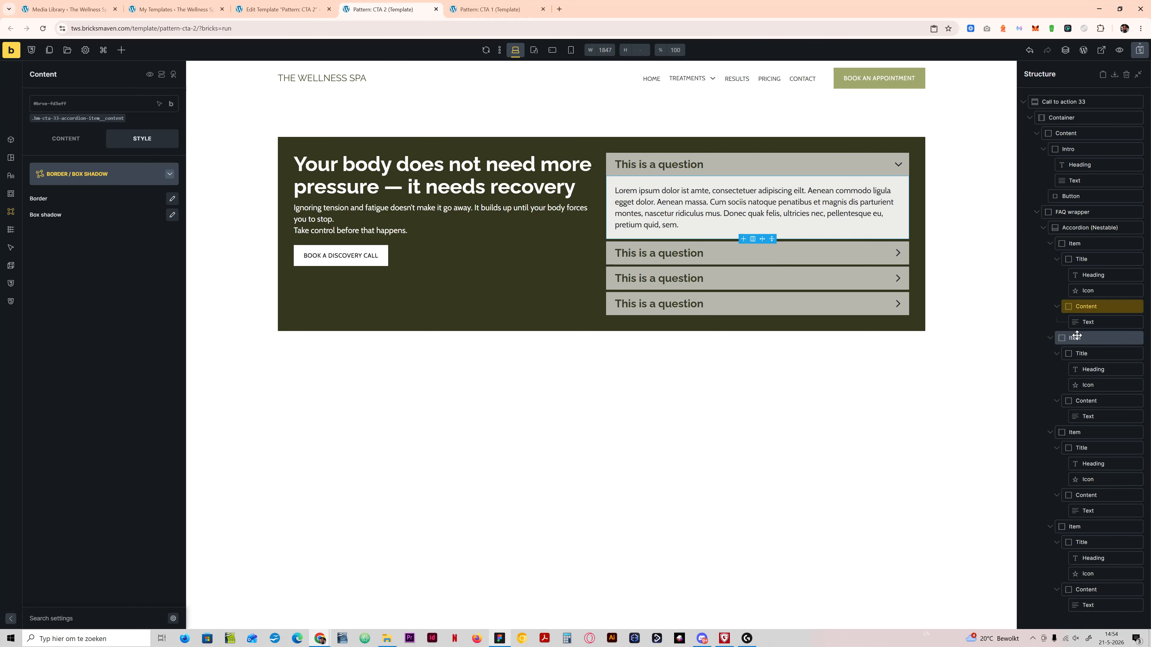
Step: Set the CTA heading's font size to var(--h1) on its .bm-cta-33__heading class, compare with the Figma design and save the template
{"action": "left_click", "coordinate": [369, 187]}
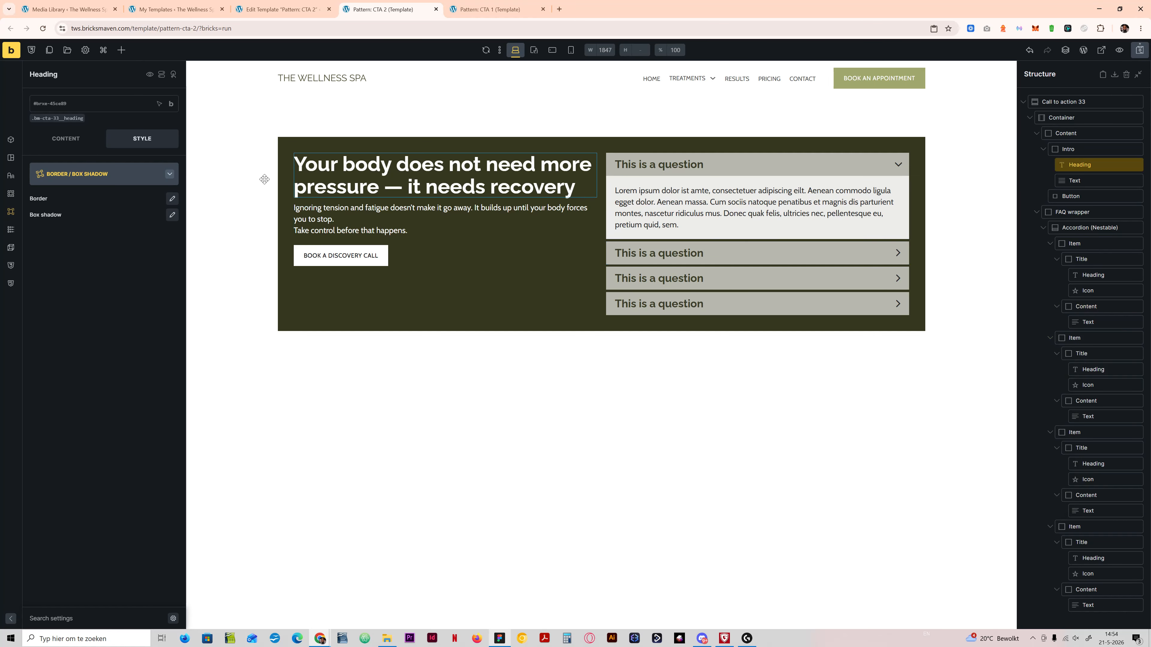
{"action": "left_click", "coordinate": [68, 119]}
{"action": "left_click", "coordinate": [71, 173]}
{"action": "left_click", "coordinate": [94, 199]}
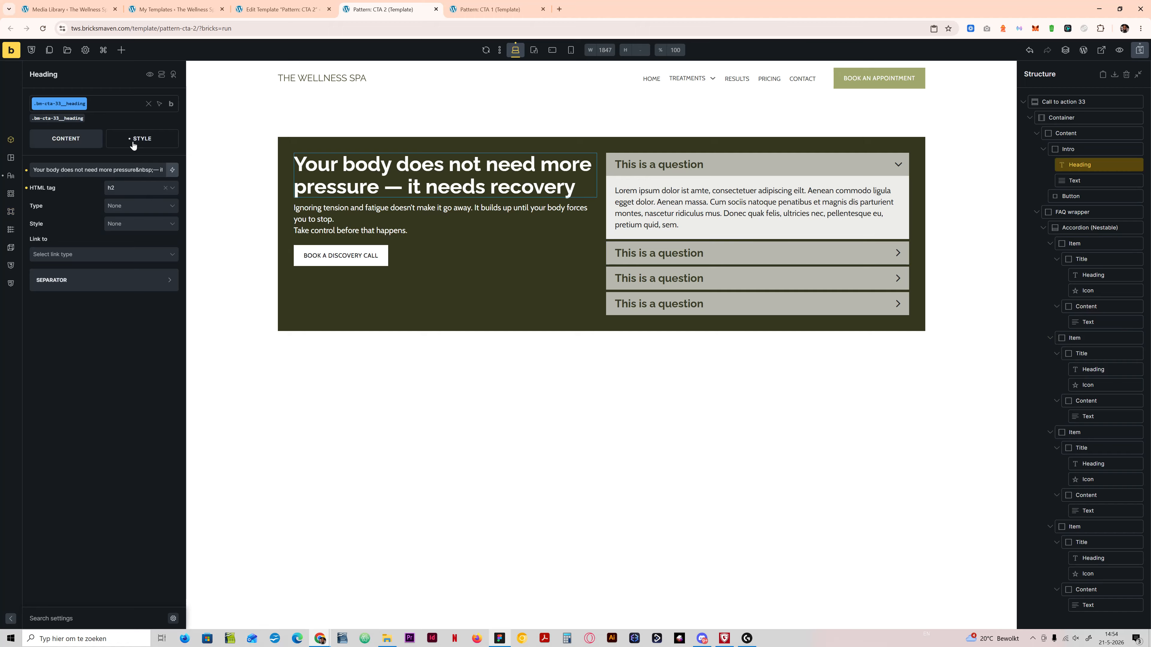
{"action": "left_click", "coordinate": [94, 206]}
{"action": "left_click", "coordinate": [94, 209]}
{"action": "left_click", "coordinate": [92, 234]}
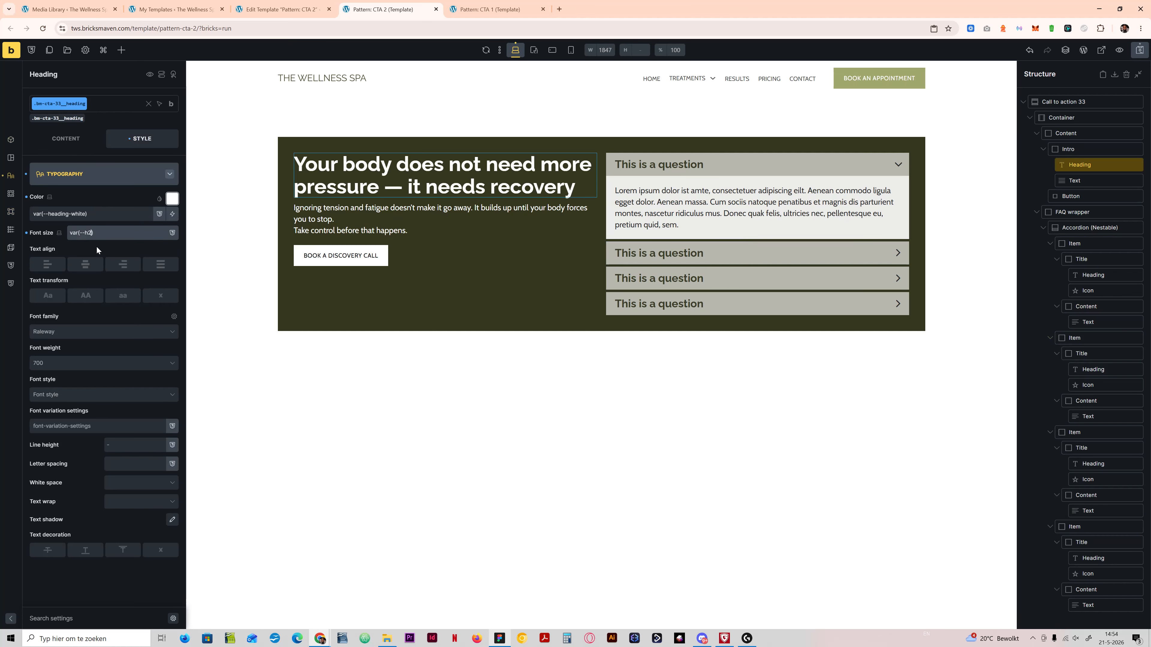
{"action": "key", "text": "BackSpace"}
{"action": "type", "text": "1"}
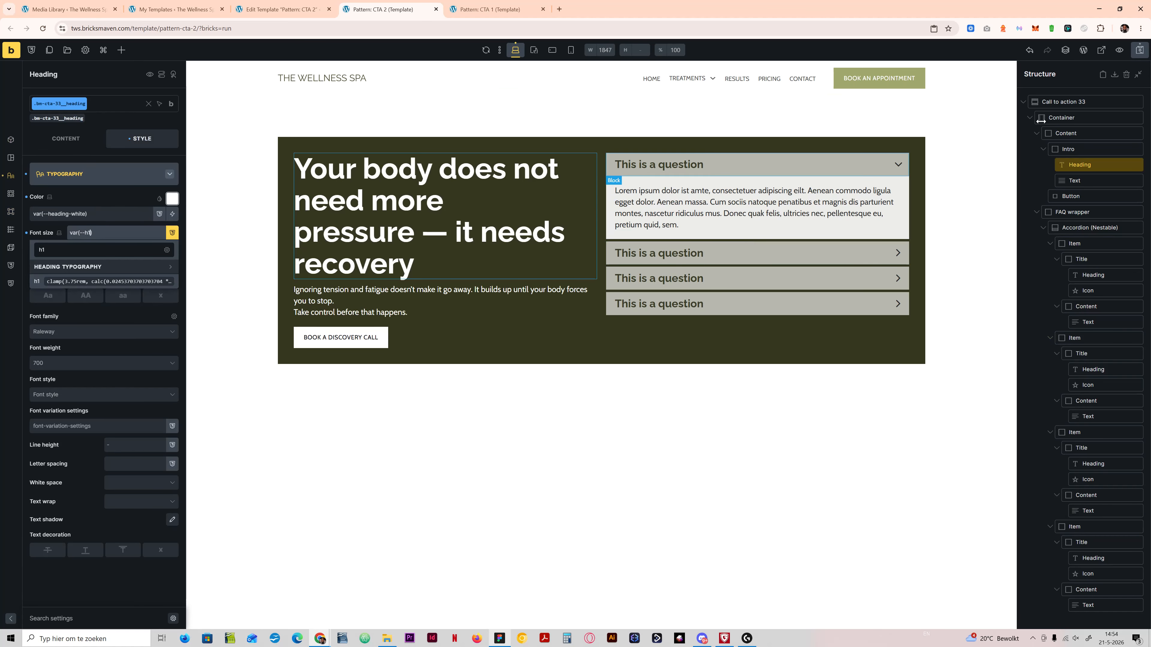
{"action": "left_click", "coordinate": [502, 643]}
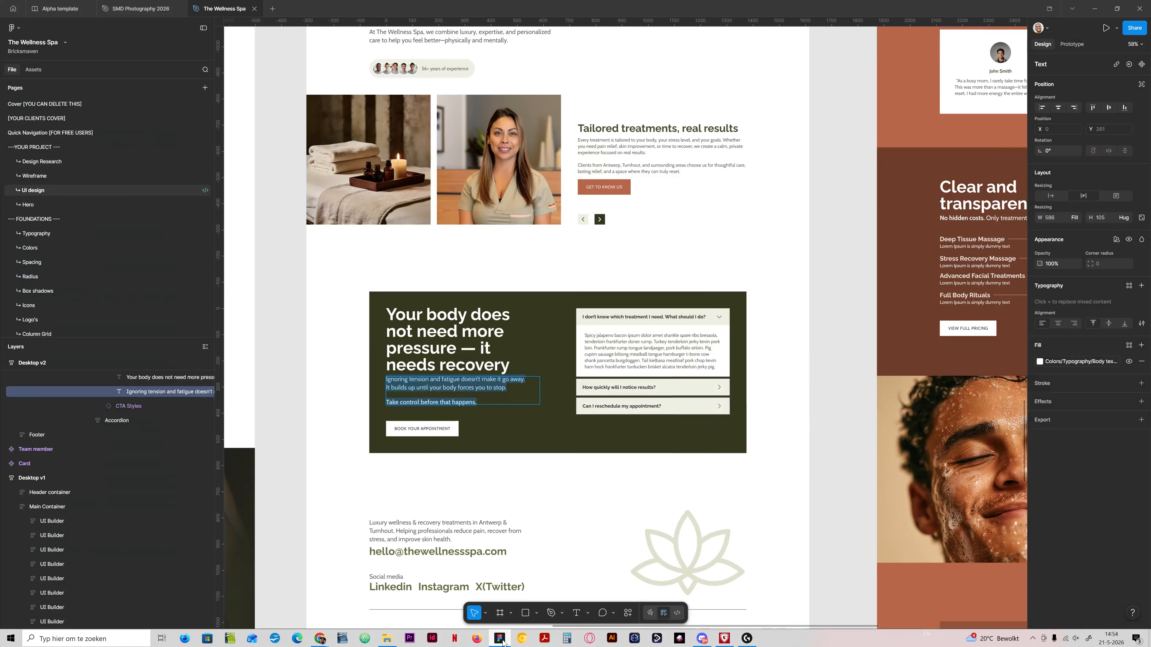
{"action": "left_click", "coordinate": [502, 643]}
{"action": "key", "text": "ctrl+s"}
Step: Set the CTA container's grid gap to calc(var(--grid-gap) * 10)
{"action": "left_click", "coordinate": [1088, 118]}
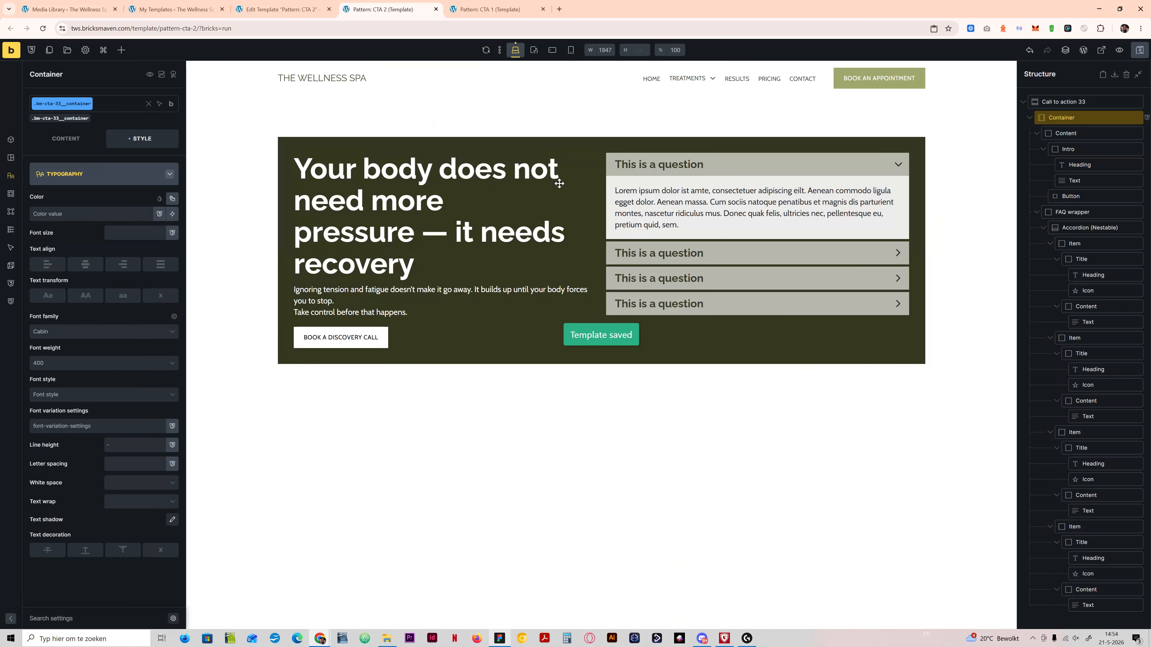
{"action": "left_click", "coordinate": [66, 138]}
{"action": "left_click", "coordinate": [78, 233]}
{"action": "key", "text": "ctrl+a"}
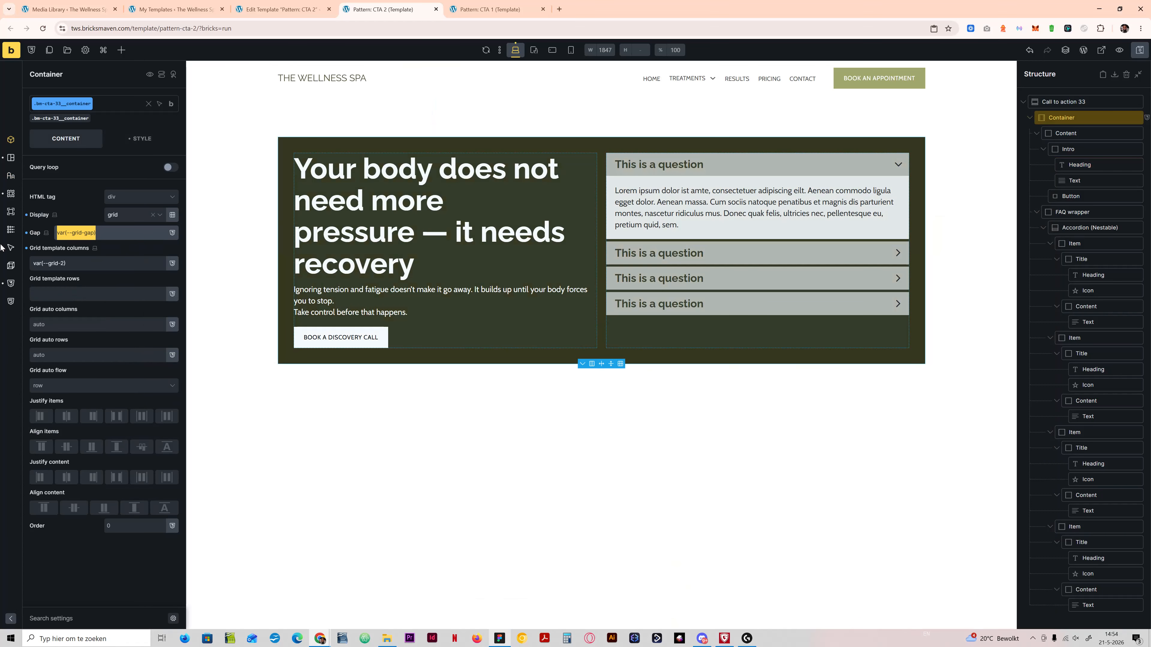
{"action": "type", "text": "calc()"}
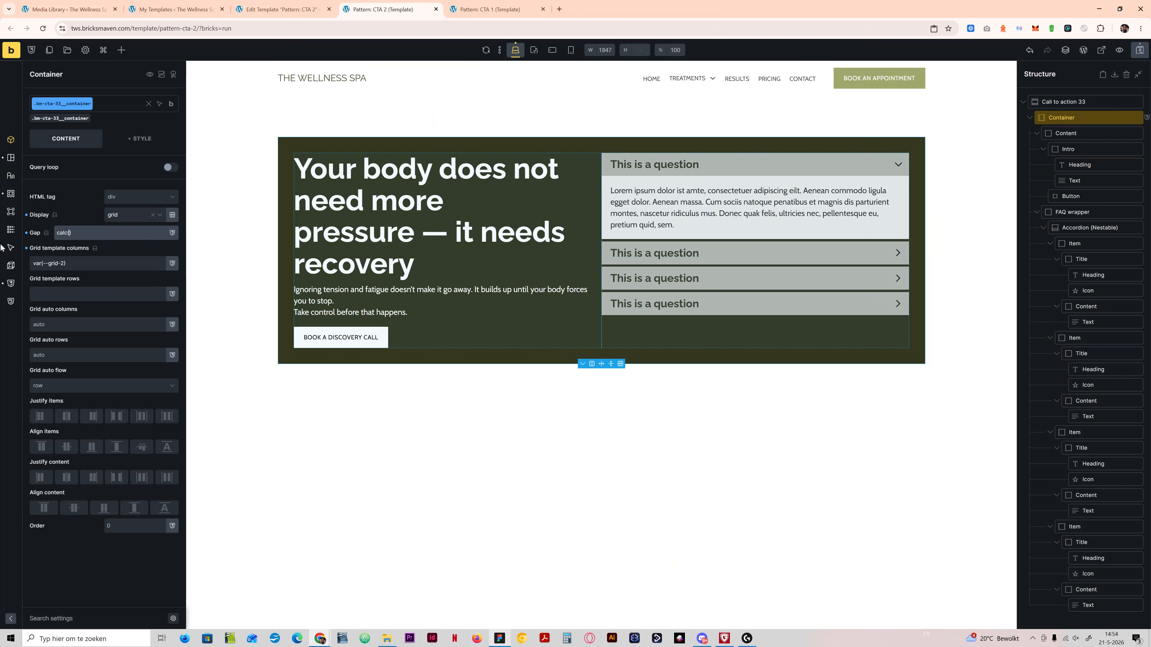
{"action": "type", "text": "var(--grid-gap)"}
{"action": "type", "text": "* 4"}
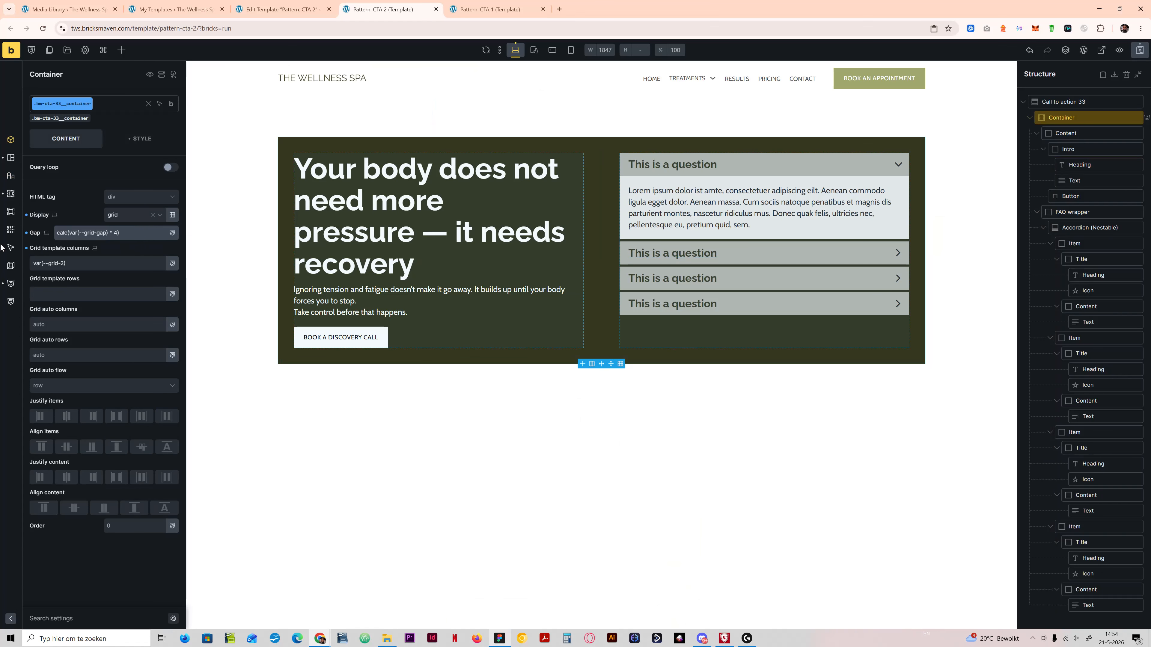
{"action": "key", "text": "BackSpace"}
{"action": "type", "text": "10"}
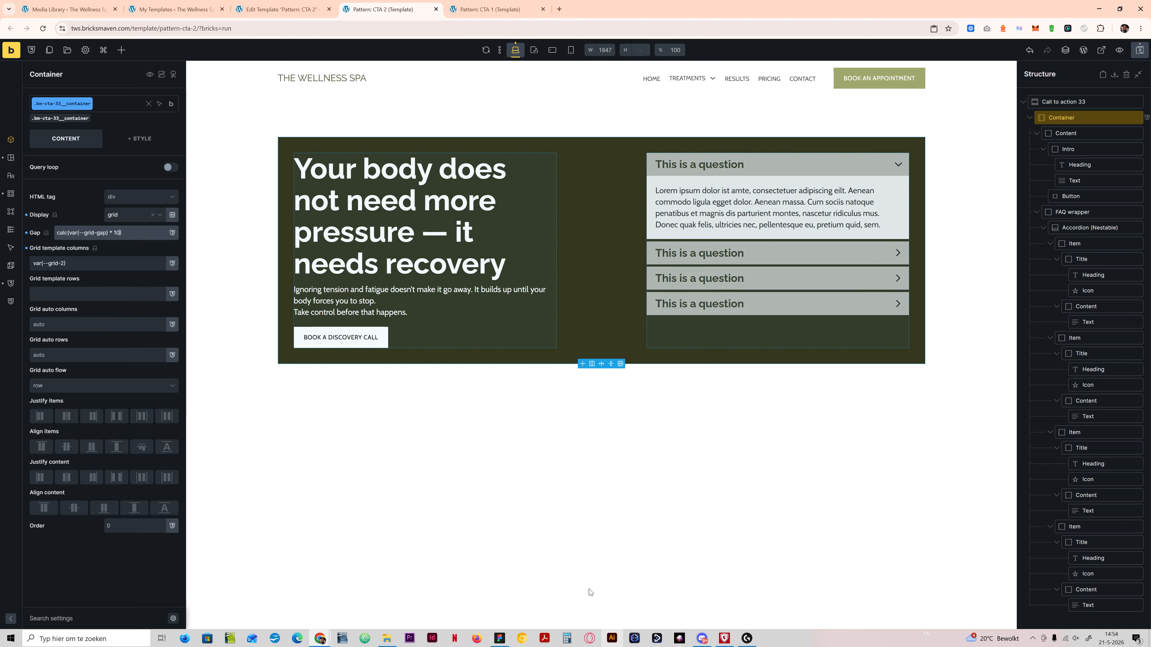
Step: Compare the spacing with the Figma design, change the container gap to calc(var(--grid-gap) * 8) and save the template
{"action": "left_click", "coordinate": [504, 640]}
{"action": "left_click", "coordinate": [505, 640]}
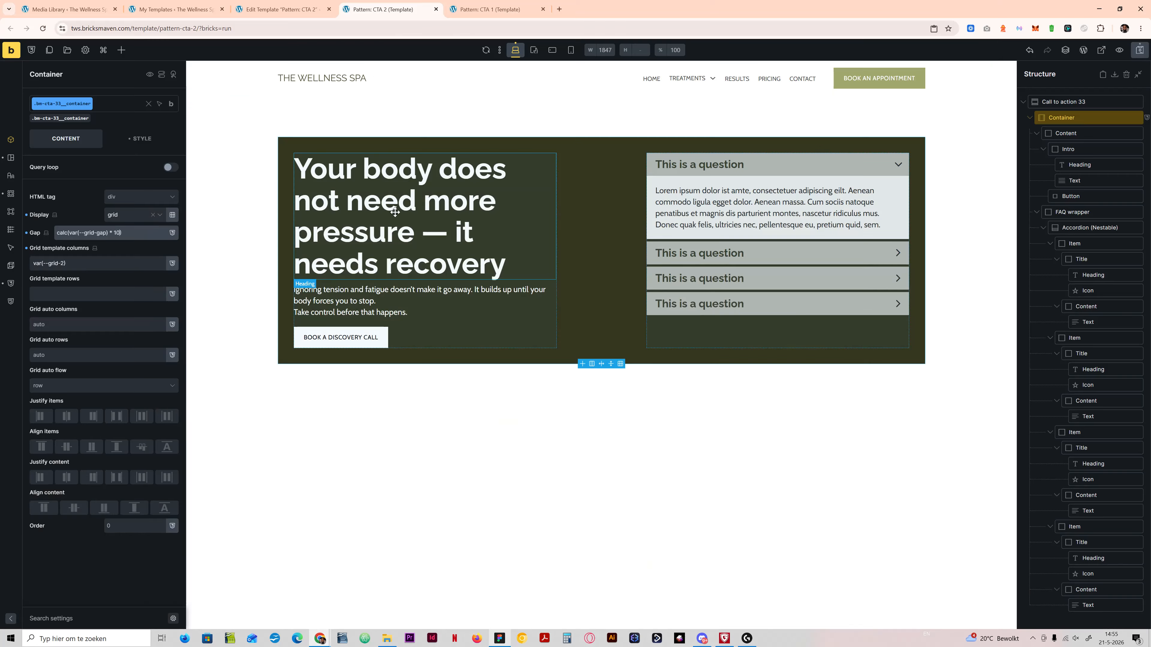
{"action": "key", "text": "BackSpace"}
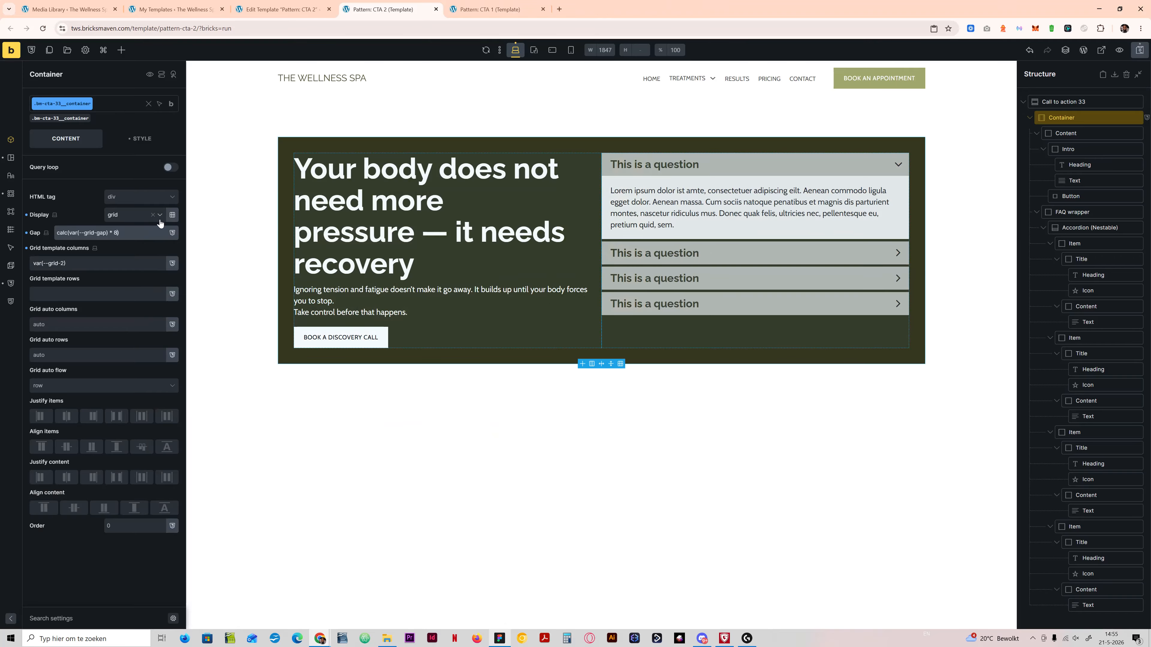
{"action": "key", "text": "BackSpace"}
{"action": "type", "text": "8"}
{"action": "key", "text": "ctrl+s"}
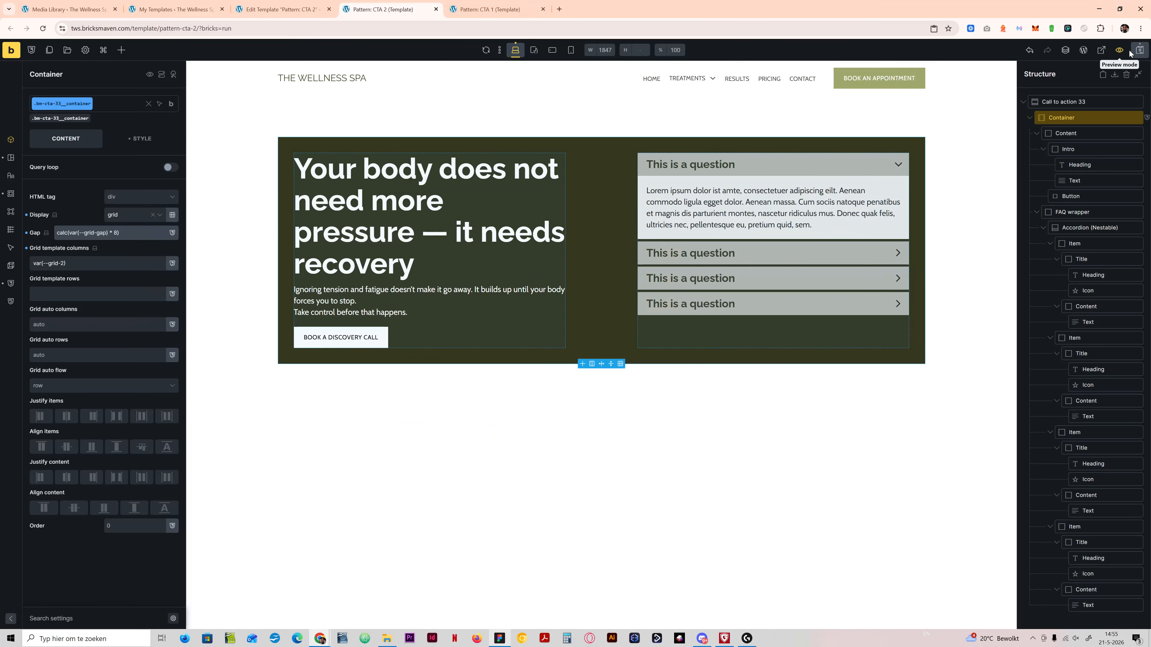
Step: Set the CTA button's size to Large, change its text to "Book your appointment" and save the template
{"action": "left_click", "coordinate": [496, 640]}
{"action": "left_click", "coordinate": [495, 640]}
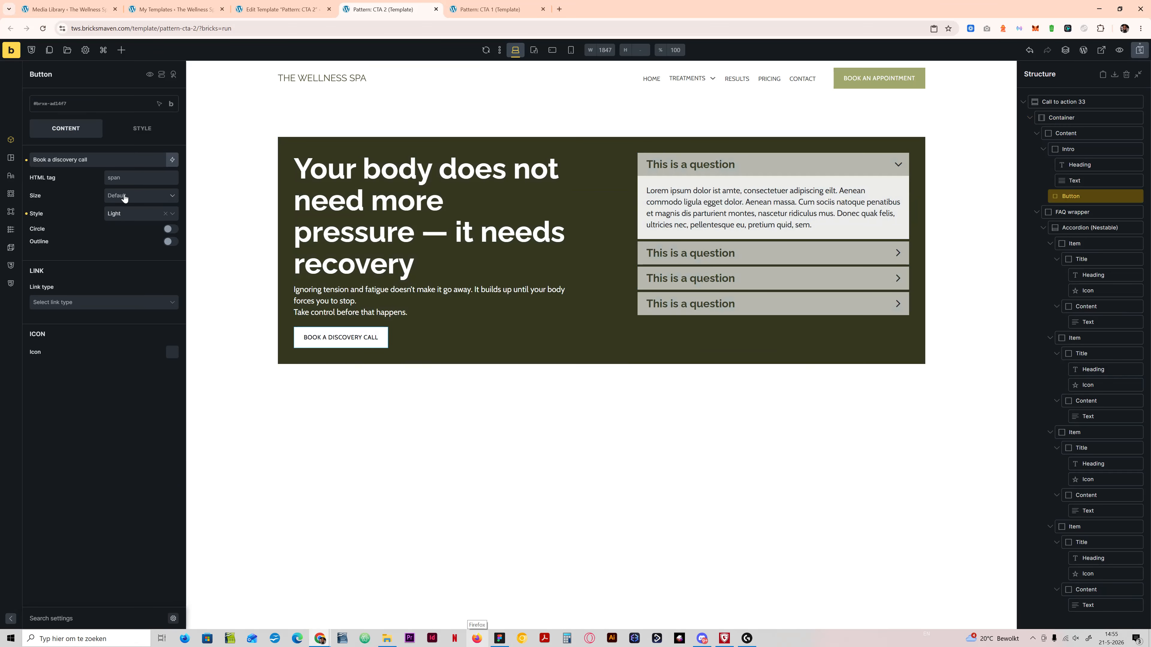
{"action": "left_click", "coordinate": [124, 197]}
{"action": "left_click", "coordinate": [115, 240]}
{"action": "left_click_drag", "start_coordinate": [136, 159], "coordinate": [2, 191]}
{"action": "type", "text": "B"}
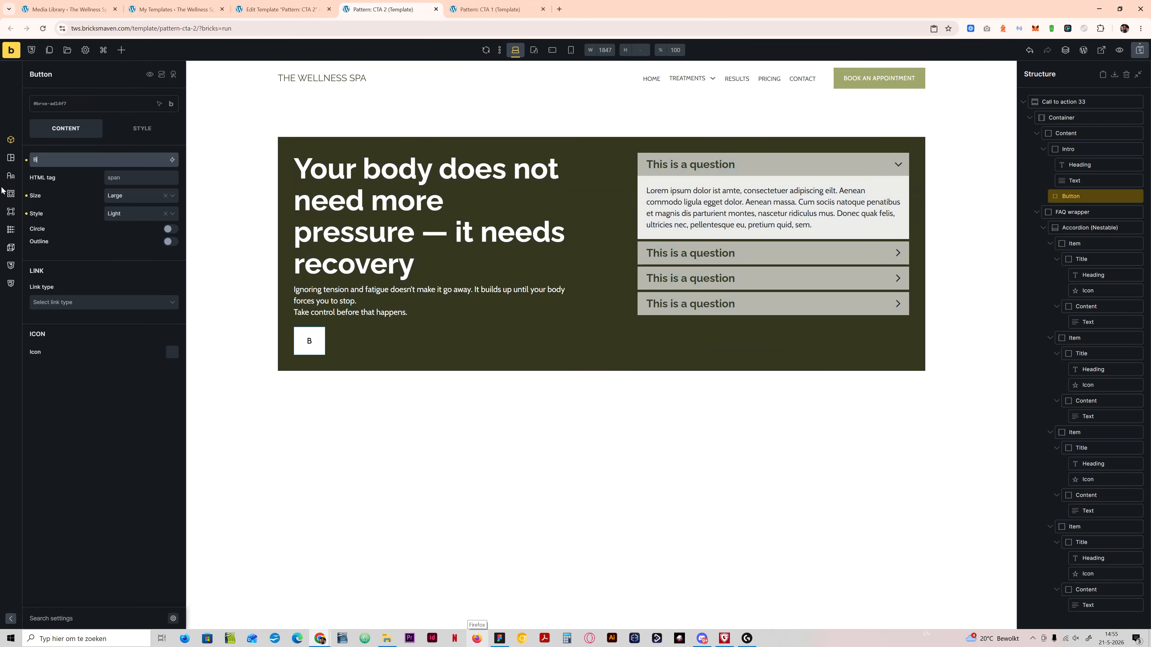
{"action": "type", "text": "ook your appoi"}
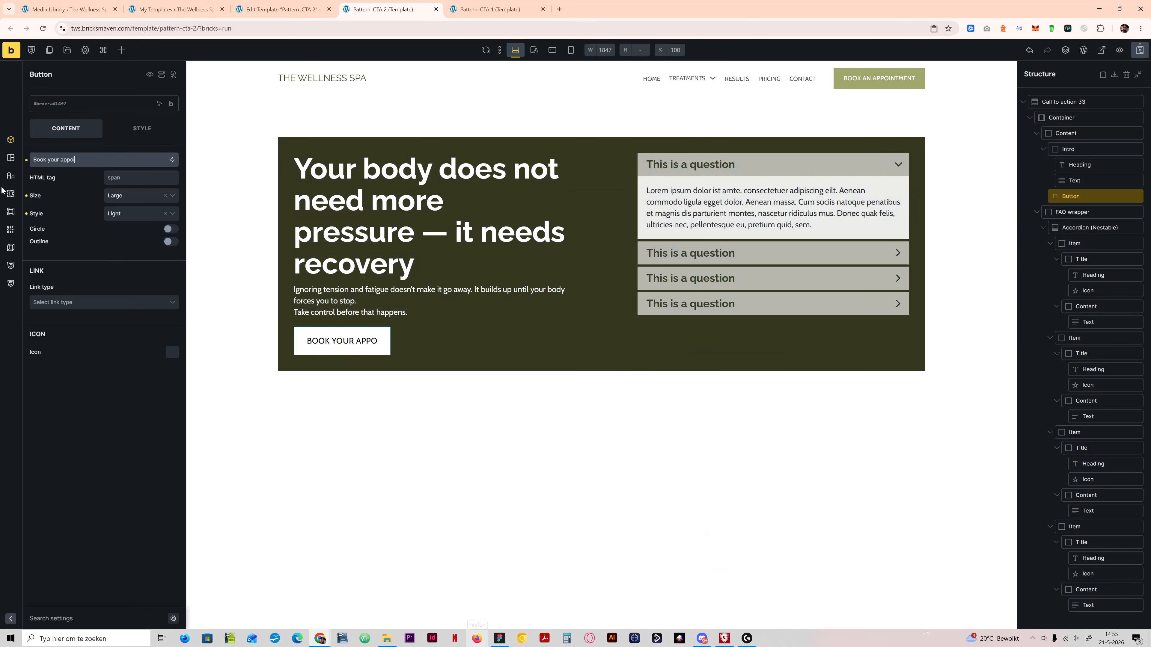
{"action": "type", "text": "ntment"}
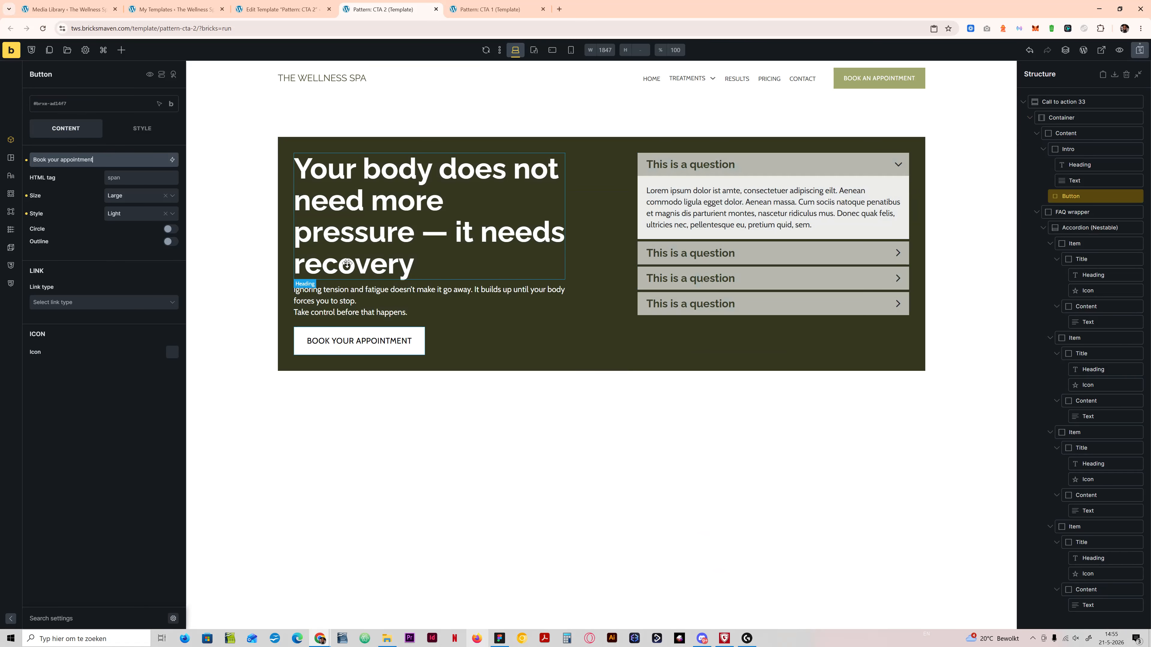
{"action": "left_click", "coordinate": [1138, 51]}
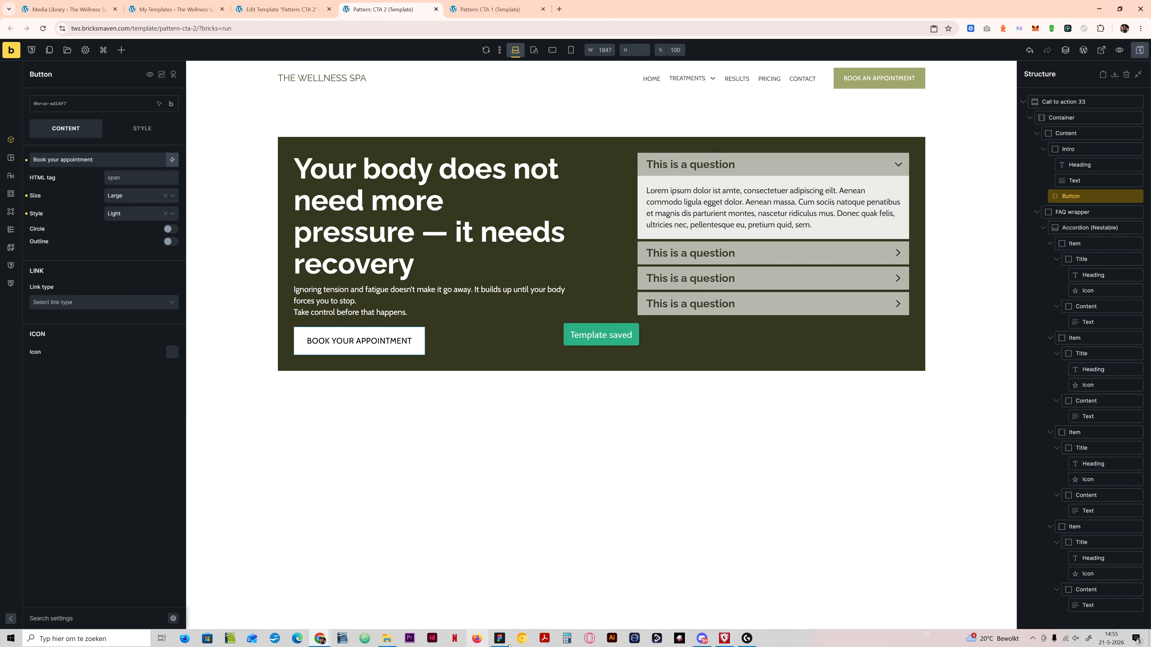
Step: Check the Figma design and set the bottom margin of the CTA text's .bm-cta-33__text class to var(--space-2xl)
{"action": "left_click", "coordinate": [499, 638]}
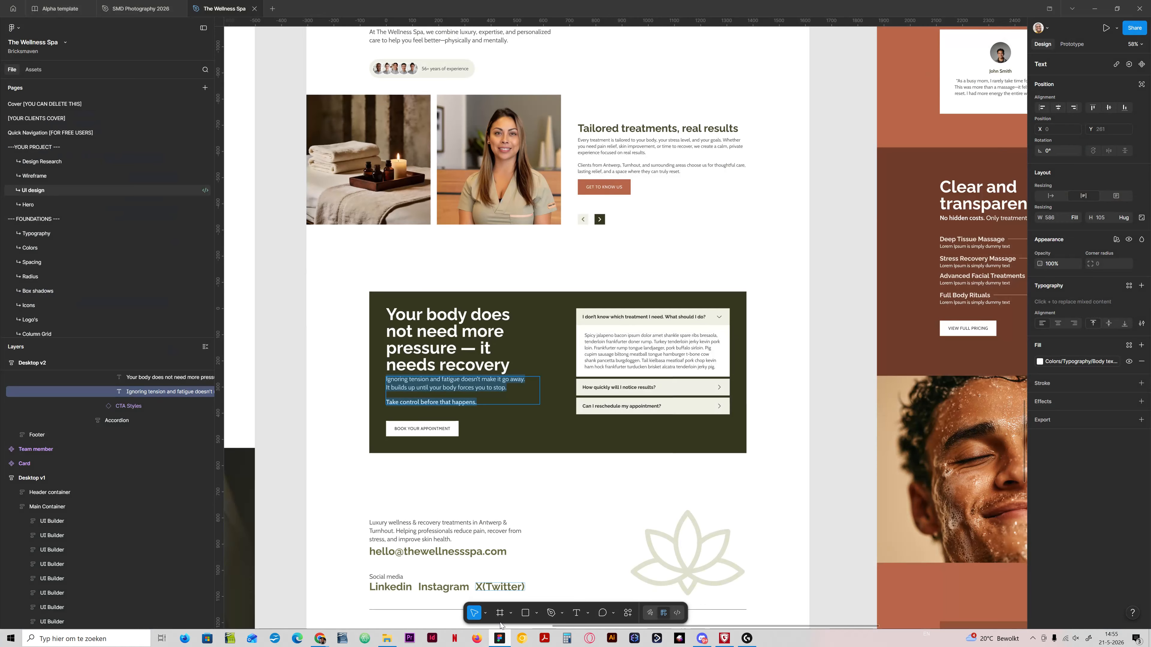
{"action": "left_click", "coordinate": [500, 638]}
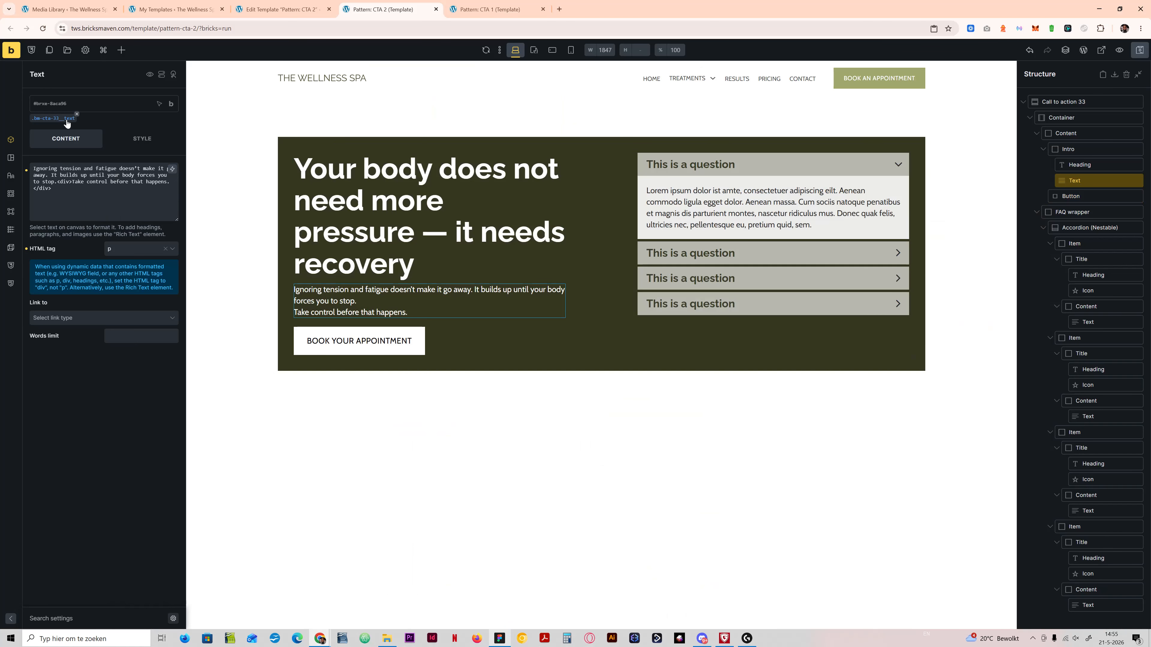
{"action": "left_click", "coordinate": [53, 118]}
{"action": "left_click", "coordinate": [142, 138]}
{"action": "left_click", "coordinate": [86, 177]}
{"action": "left_click", "coordinate": [104, 180]}
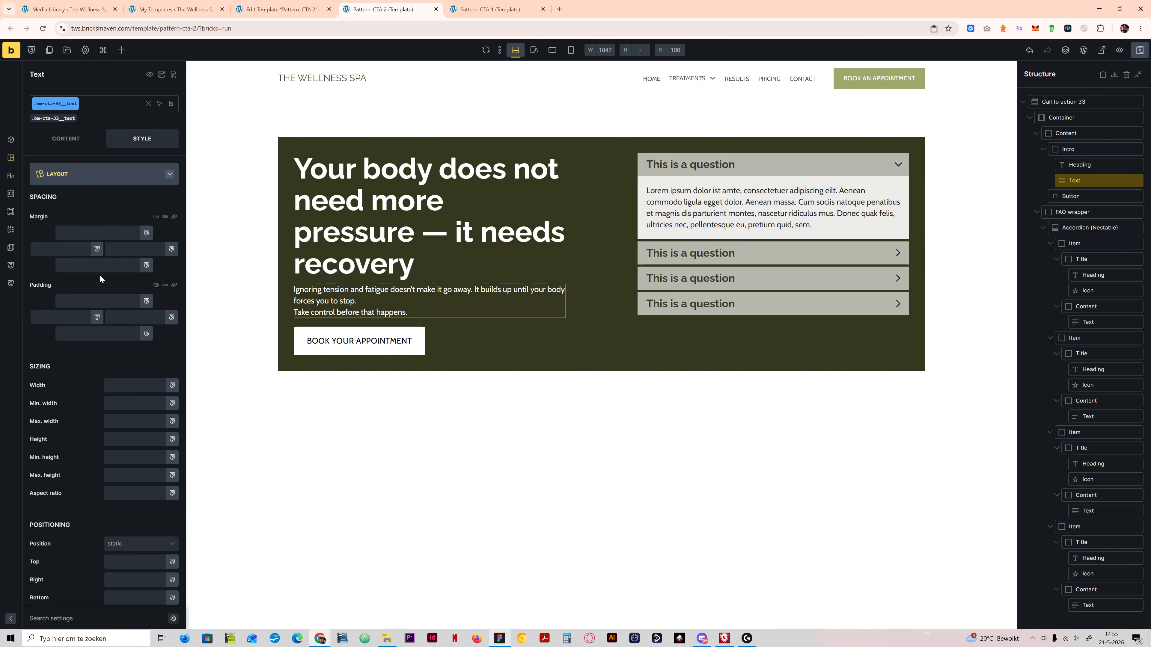
{"action": "left_click", "coordinate": [111, 264]}
{"action": "type", "text": "space-"}
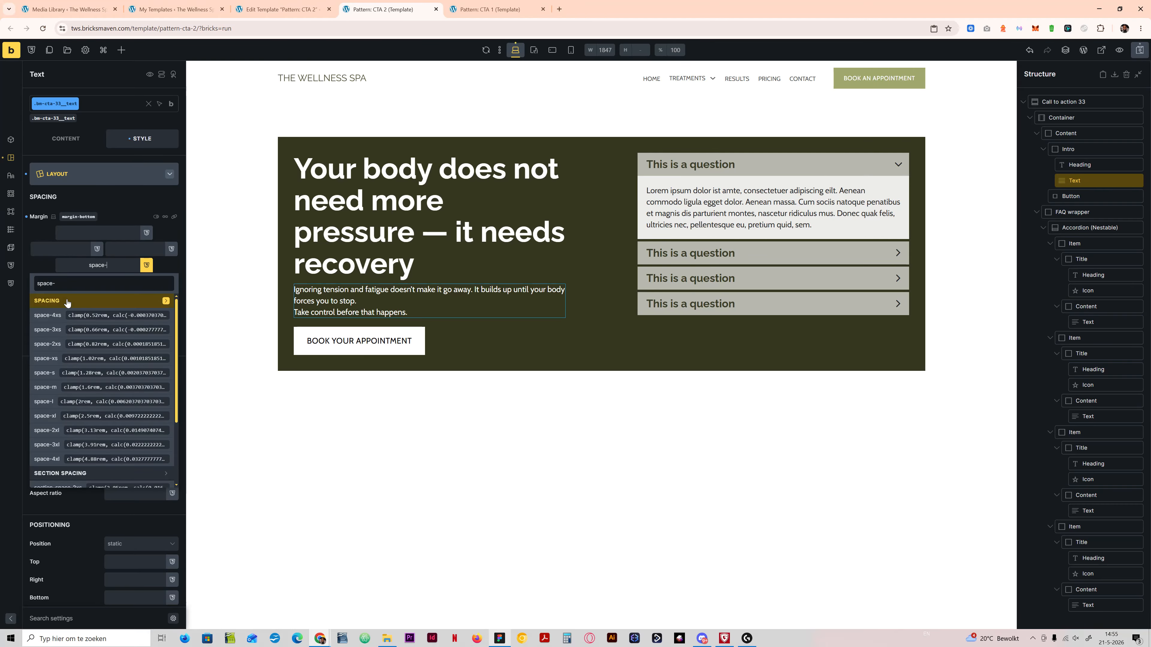
{"action": "left_click", "coordinate": [58, 431]}
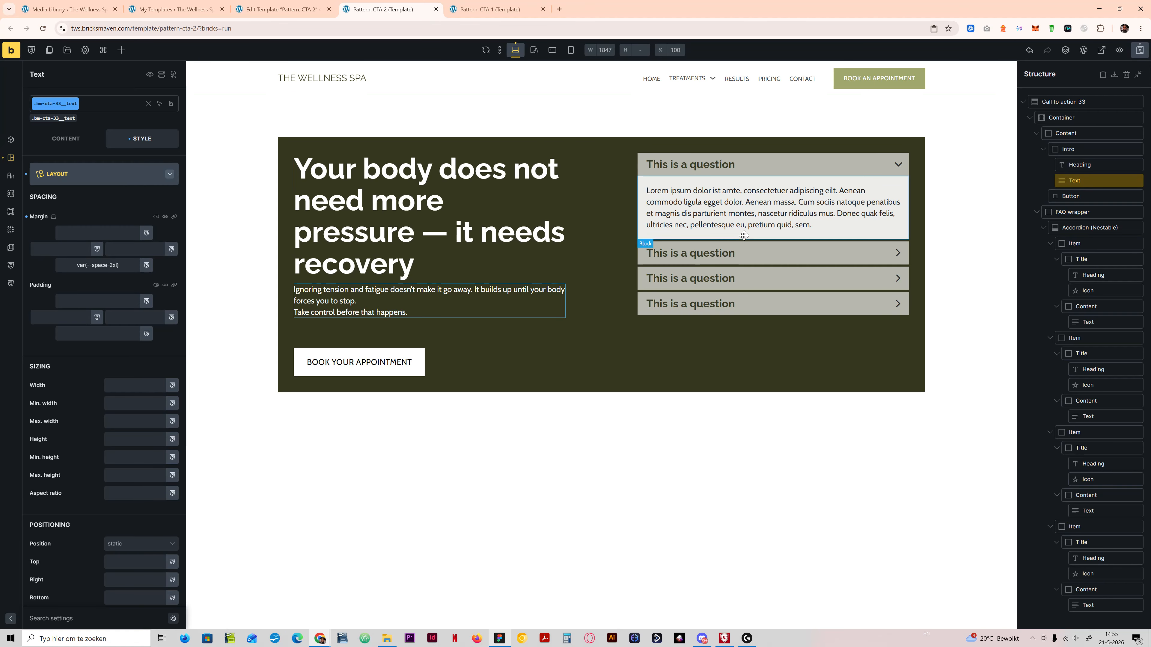
Step: Copy the first FAQ question, "I don't know which treatment I need. What should I do?", from Figma into the first accordion heading
{"action": "left_click", "coordinate": [504, 639]}
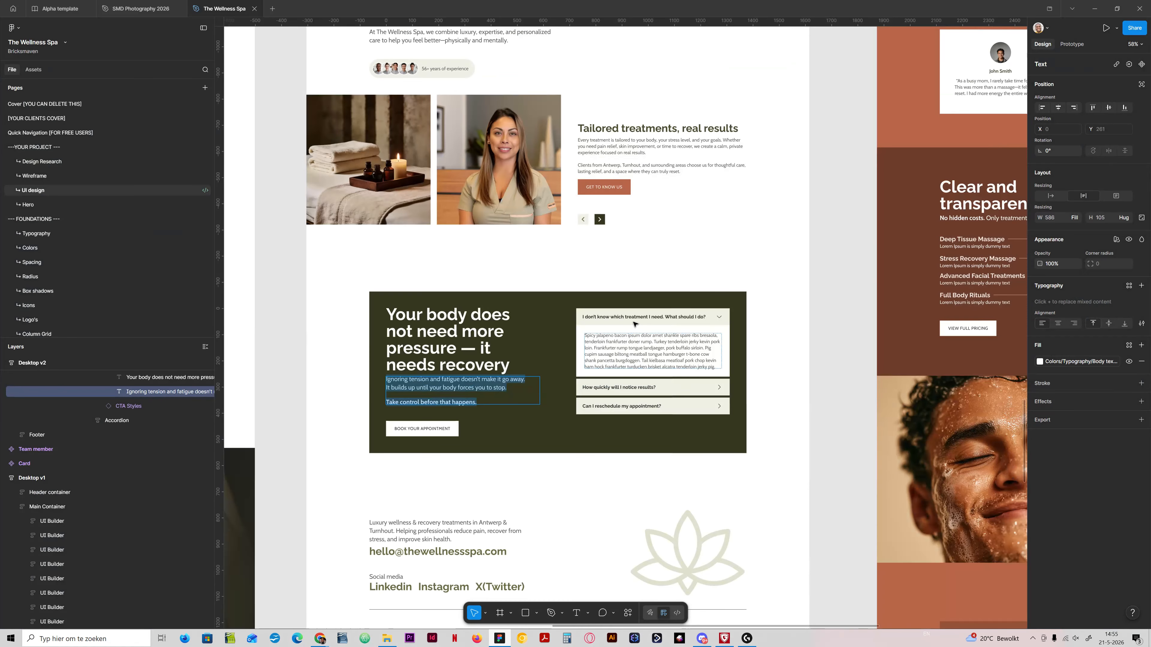
{"action": "double_click", "coordinate": [642, 317]}
{"action": "key", "text": "ctrl+c"}
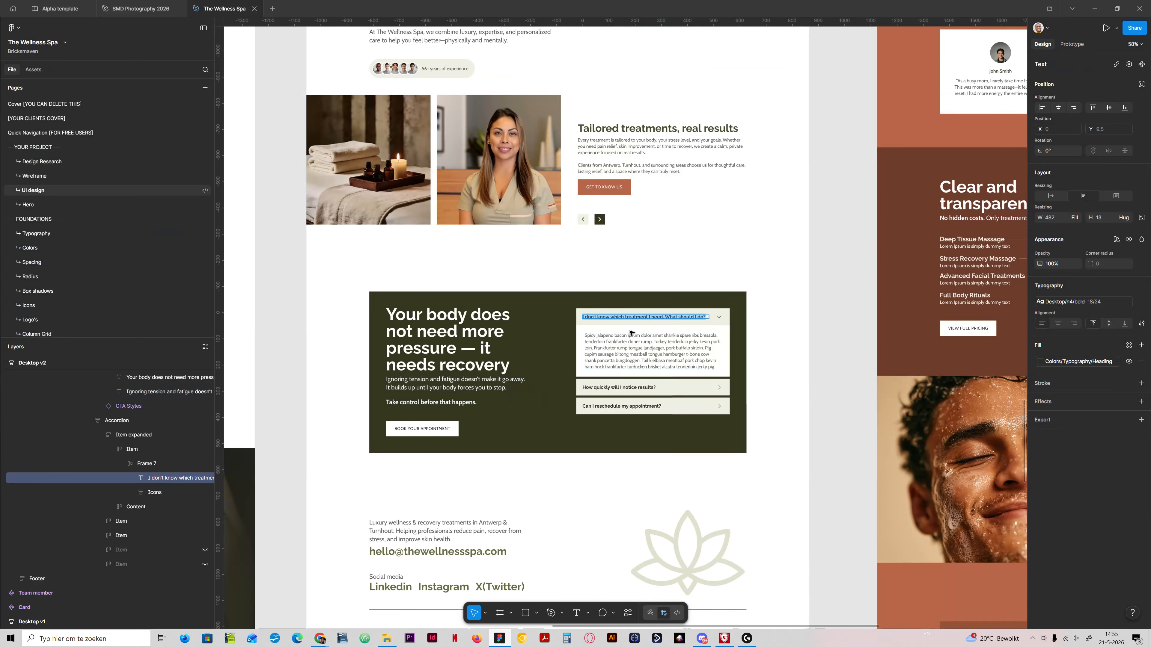
{"action": "left_click", "coordinate": [504, 638]}
{"action": "left_click", "coordinate": [695, 164]}
{"action": "left_click", "coordinate": [695, 165]}
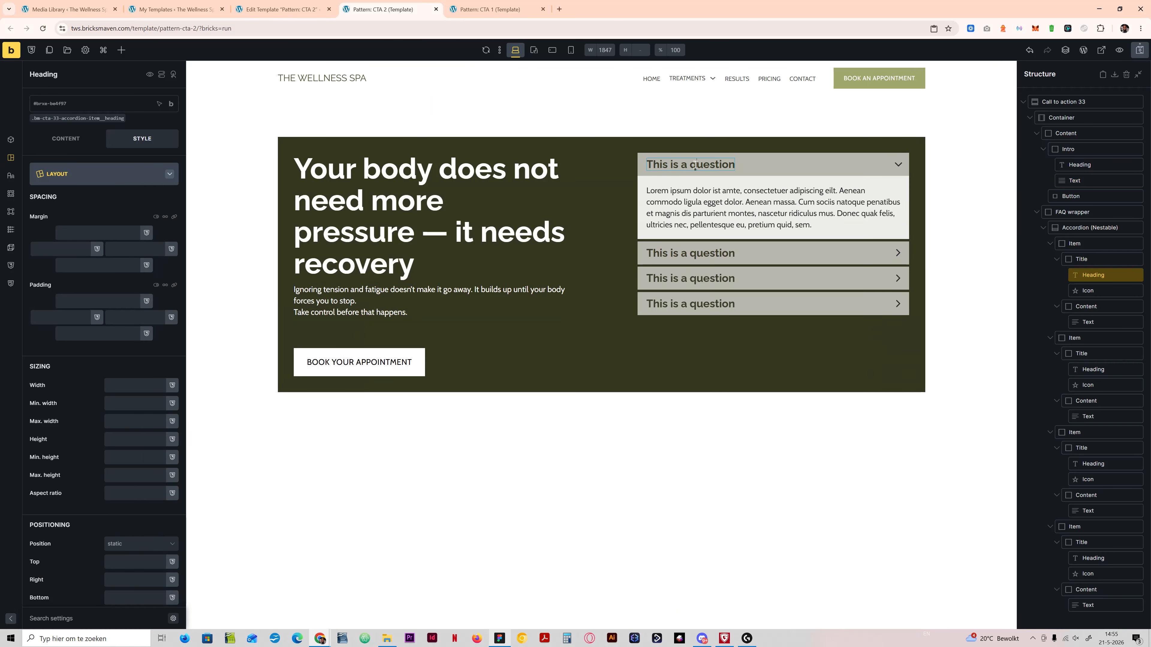
{"action": "key", "text": "ctrl+a"}
{"action": "key", "text": "ctrl+v"}
Step: Copy the question "How quickly will I notice results?" from the Figma design into the second accordion item's heading
{"action": "left_click", "coordinate": [1089, 228]}
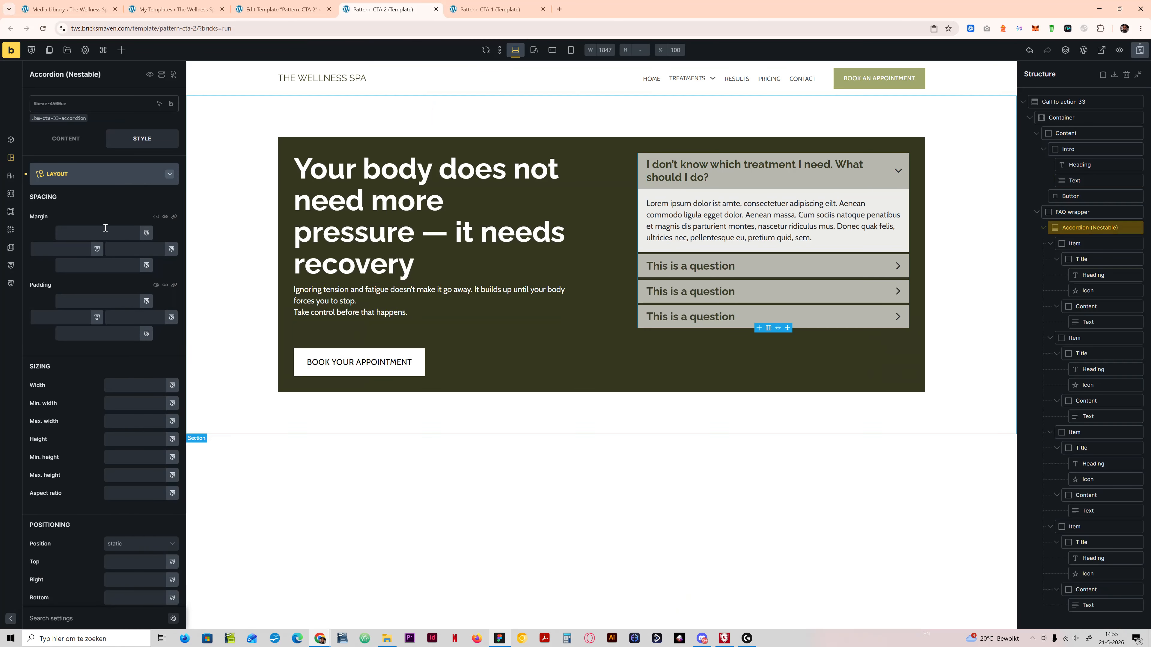
{"action": "left_click", "coordinate": [66, 138]}
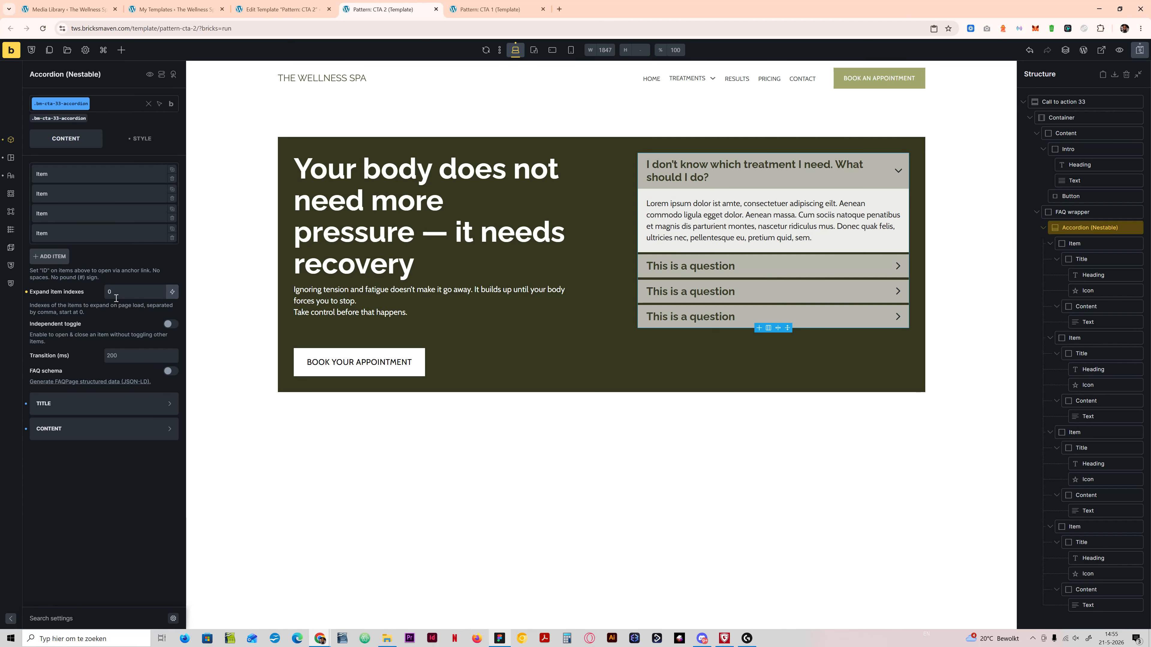
{"action": "left_click", "coordinate": [499, 639]}
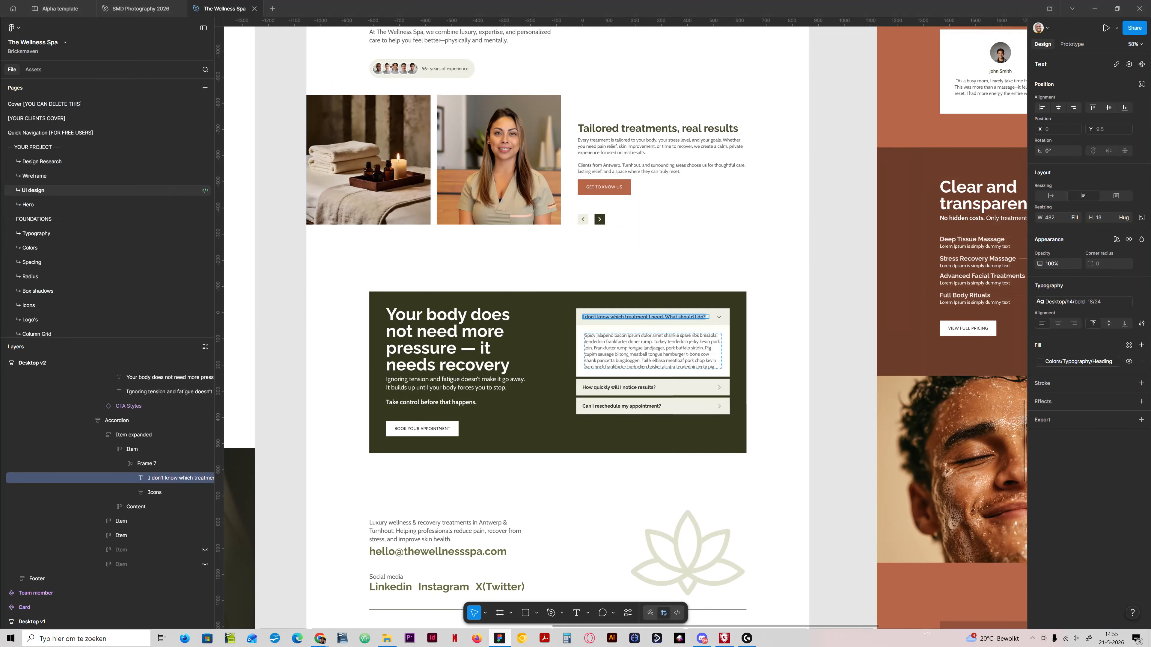
{"action": "double_click", "coordinate": [619, 388]}
{"action": "key", "text": "ctrl+c"}
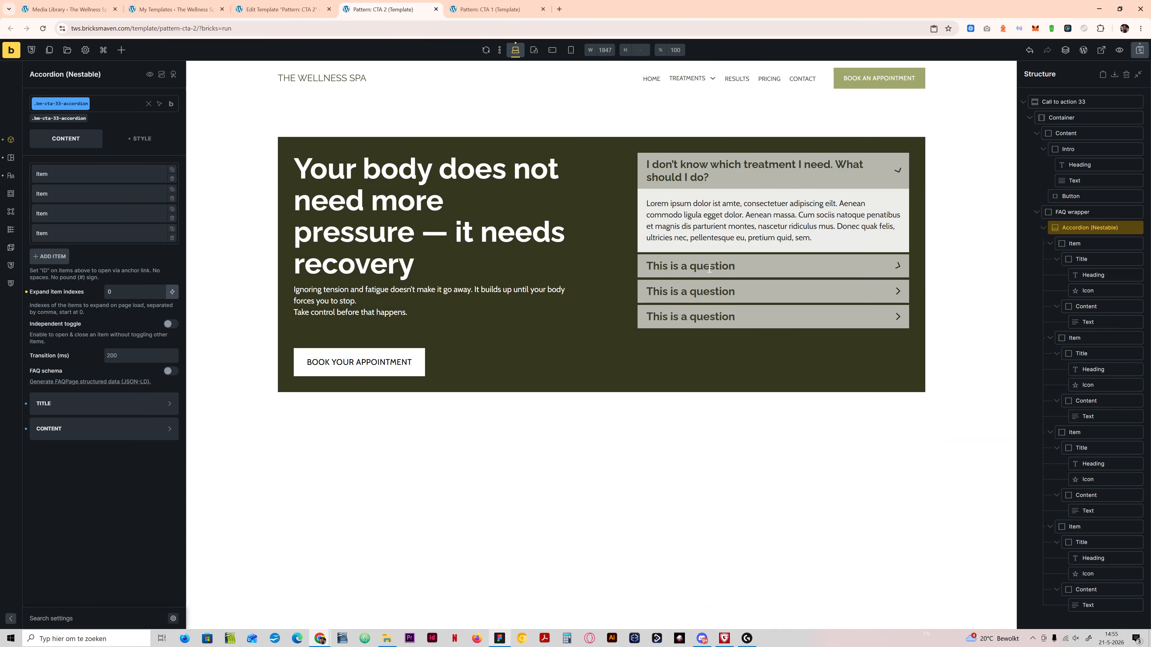
{"action": "left_click", "coordinate": [710, 268]}
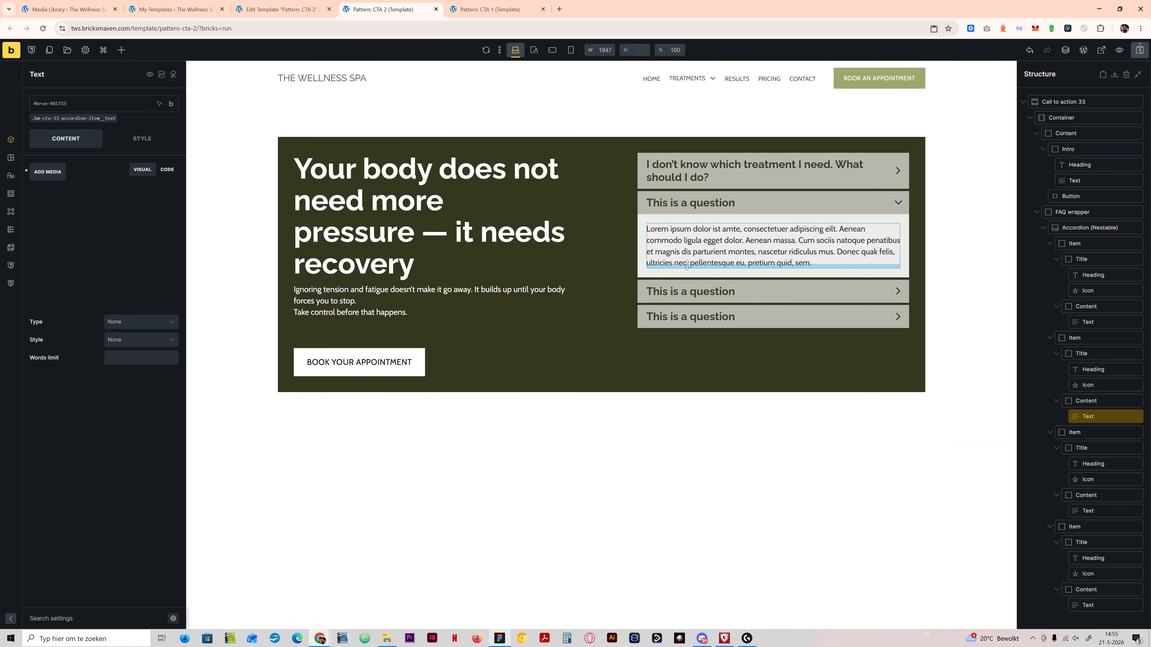
{"action": "triple_click", "coordinate": [701, 203]}
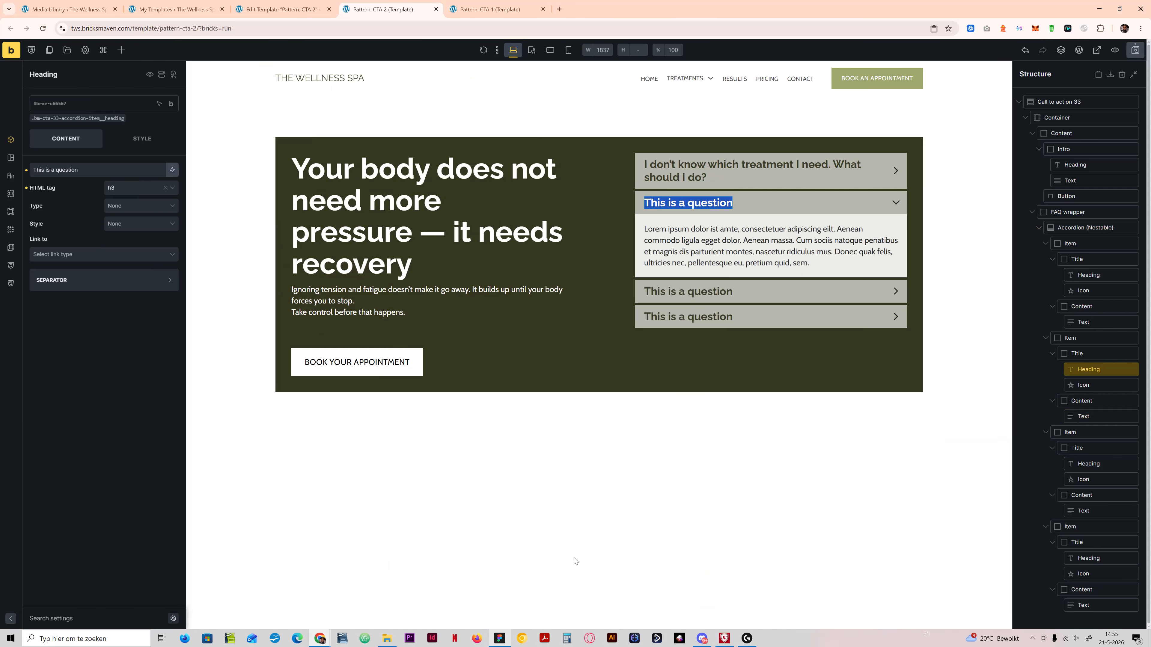
{"action": "left_click", "coordinate": [644, 379]}
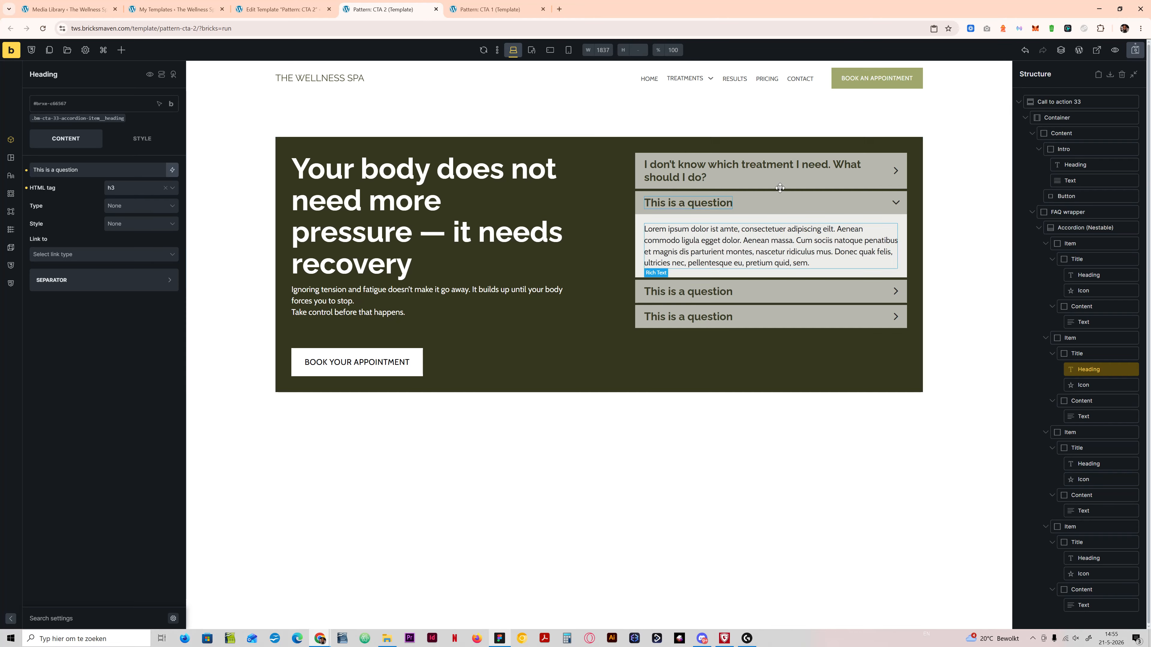
{"action": "left_click", "coordinate": [503, 640]}
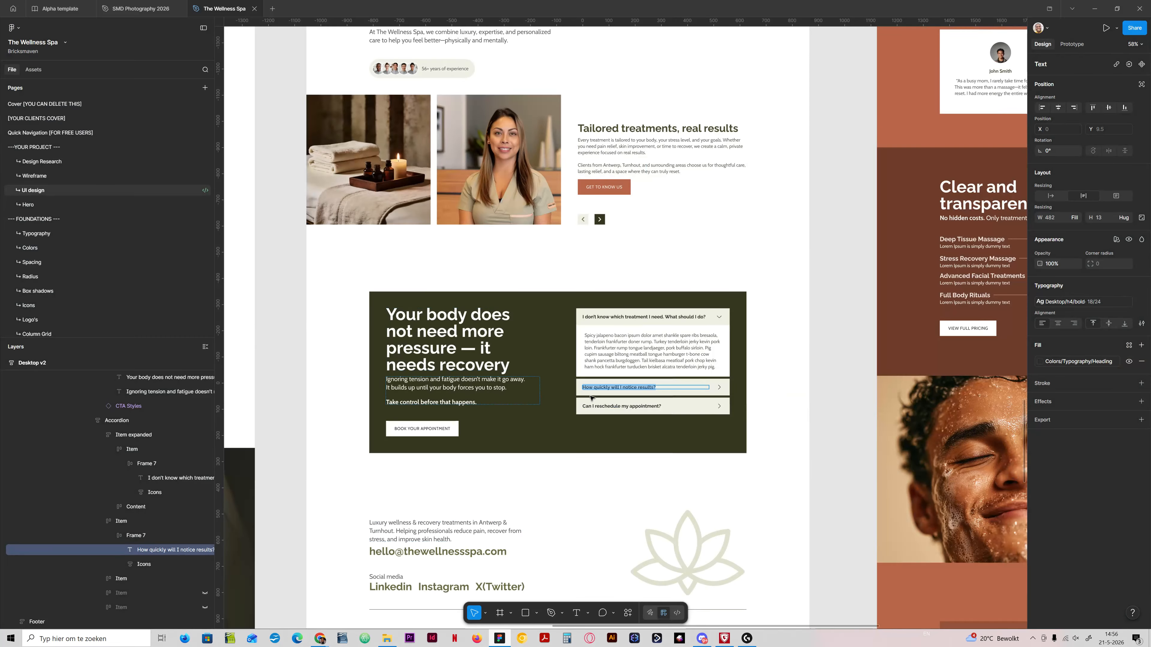
{"action": "left_click", "coordinate": [499, 637]}
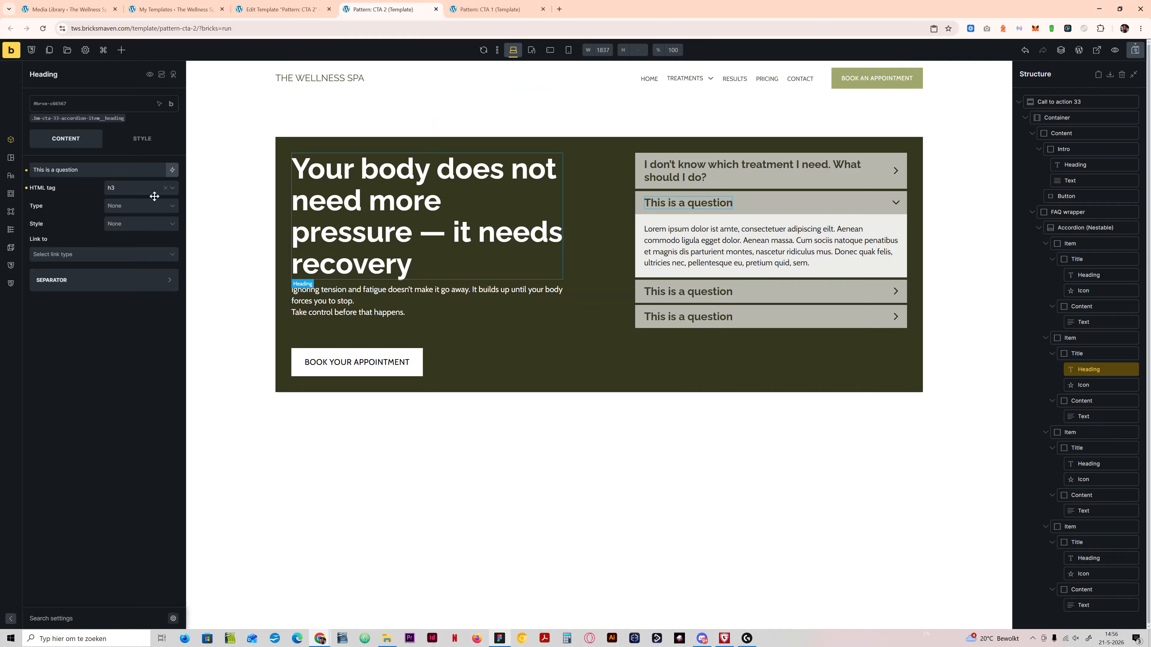
{"action": "triple_click", "coordinate": [90, 171]}
{"action": "key", "text": "ctrl+v"}
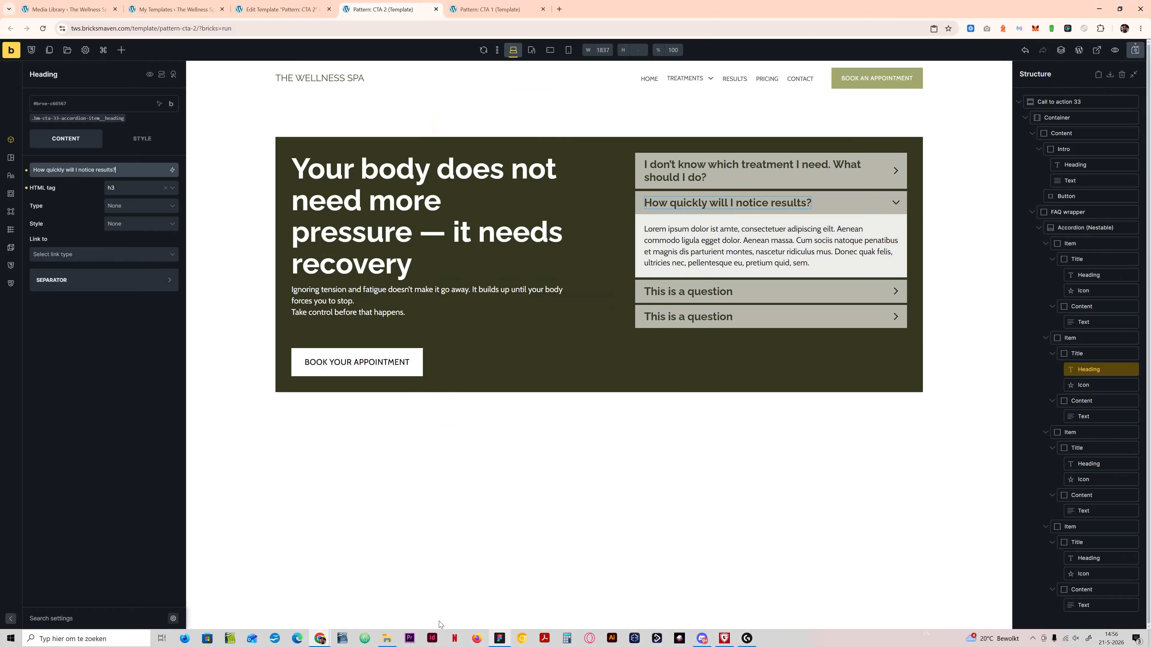
Step: Copy the question "Can I reschedule my appointment?" from the Figma design into the third accordion item's heading
{"action": "left_click", "coordinate": [499, 638]}
{"action": "double_click", "coordinate": [619, 405]}
{"action": "key", "text": "ctrl+c"}
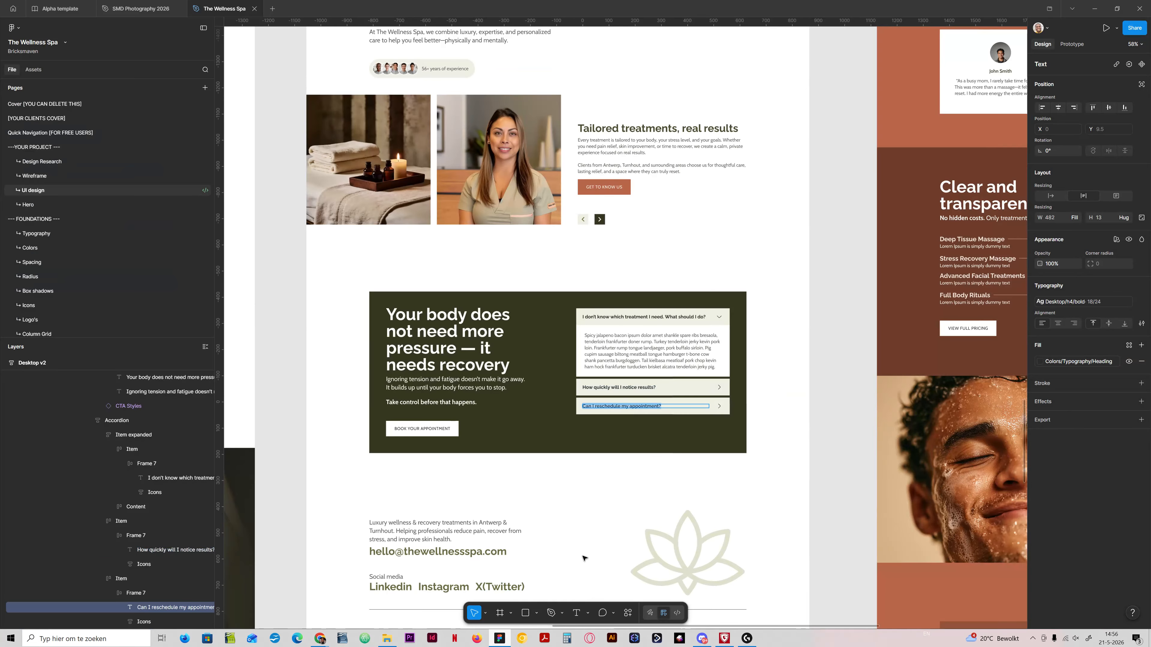
{"action": "left_click", "coordinate": [502, 639]}
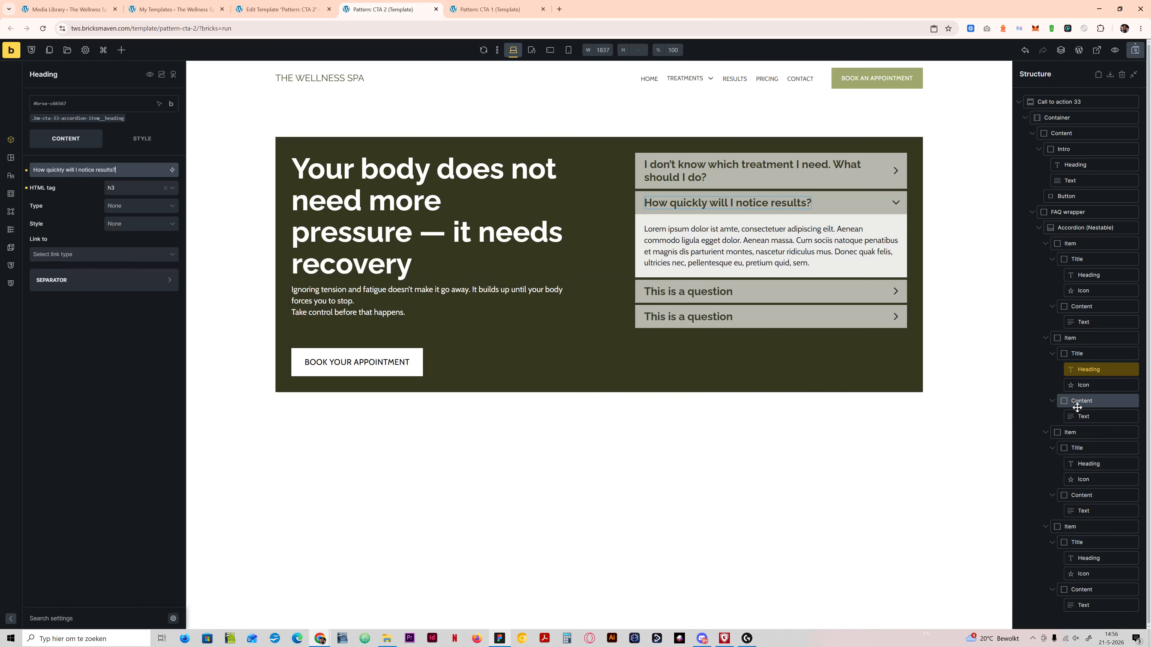
{"action": "left_click", "coordinate": [1088, 464]}
{"action": "left_click", "coordinate": [93, 170]}
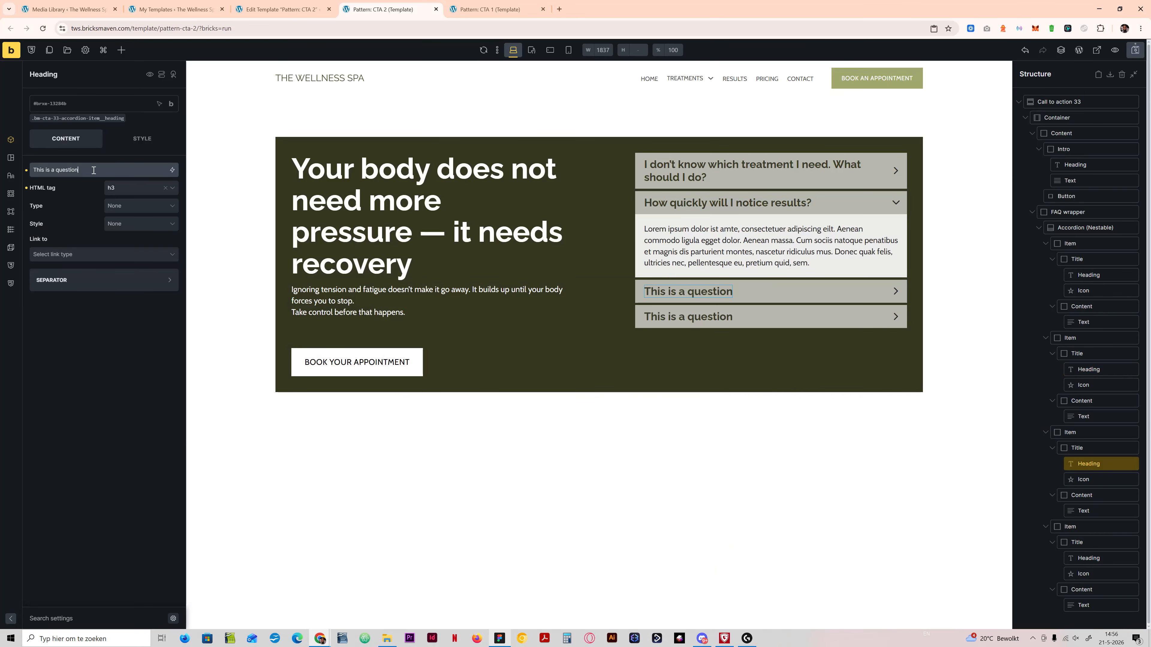
{"action": "key", "text": "ctrl+a"}
{"action": "key", "text": "ctrl+v"}
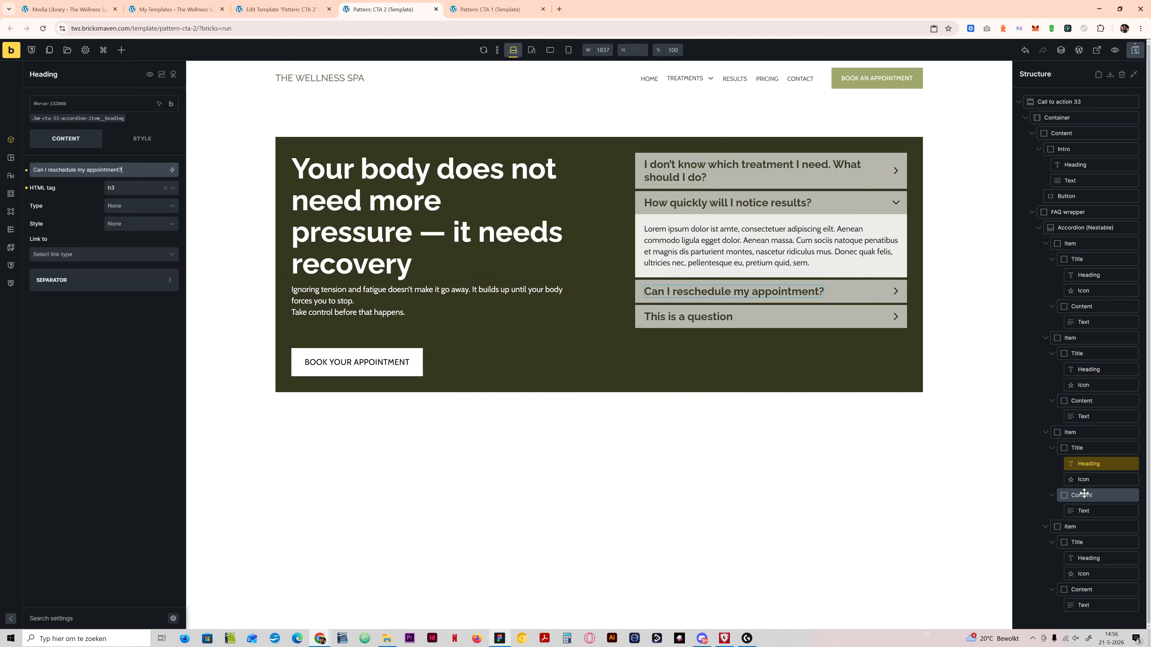
Step: Delete the fourth accordion item with the placeholder question and save the template
{"action": "right_click", "coordinate": [1071, 526]}
{"action": "left_click", "coordinate": [1070, 507]}
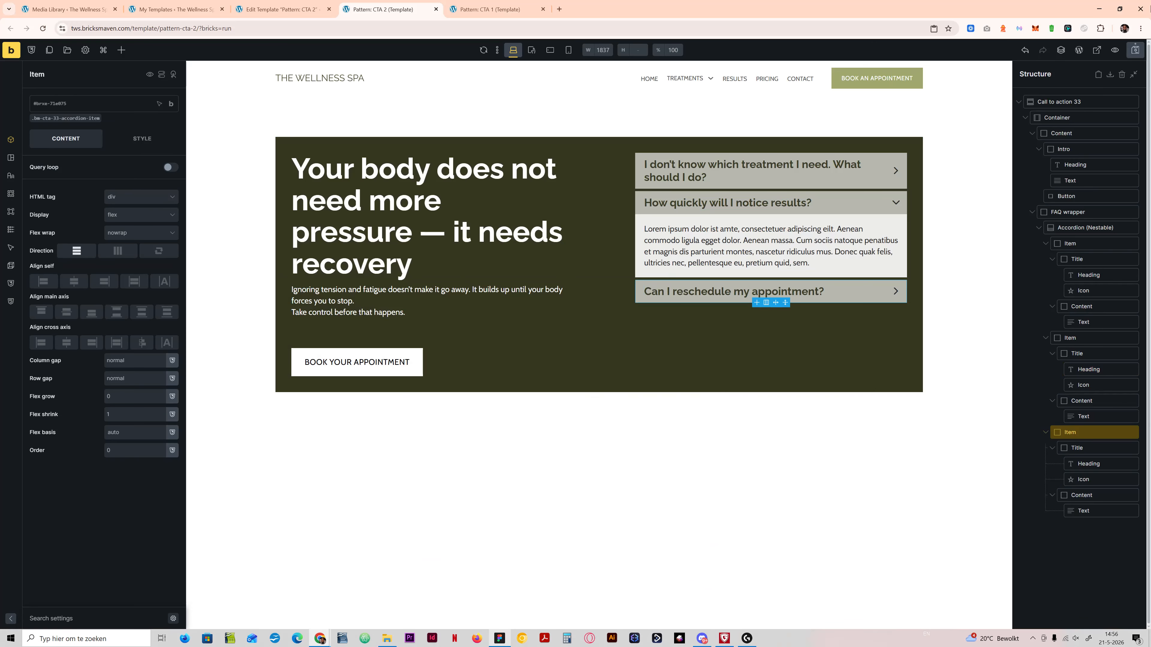
{"action": "left_click", "coordinate": [741, 171]}
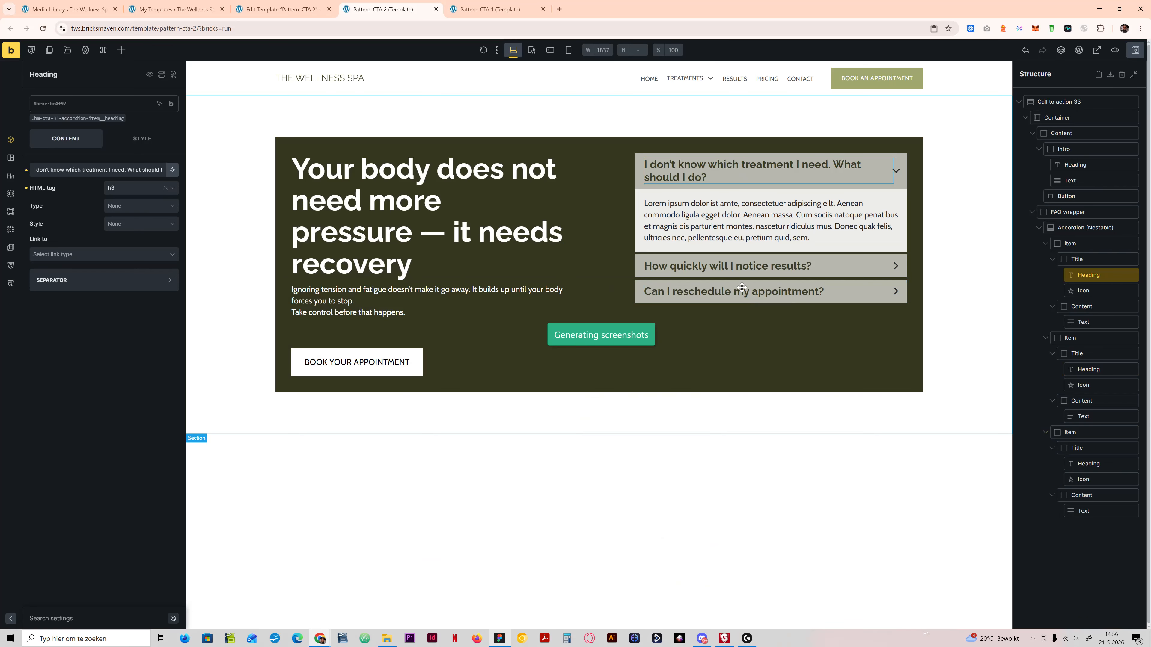
{"action": "left_click", "coordinate": [738, 278]}
Step: Try a font size of var(--text-m) for the accordion questions on the .bm-cta-33-accordion-item__heading class
{"action": "left_click", "coordinate": [671, 176]}
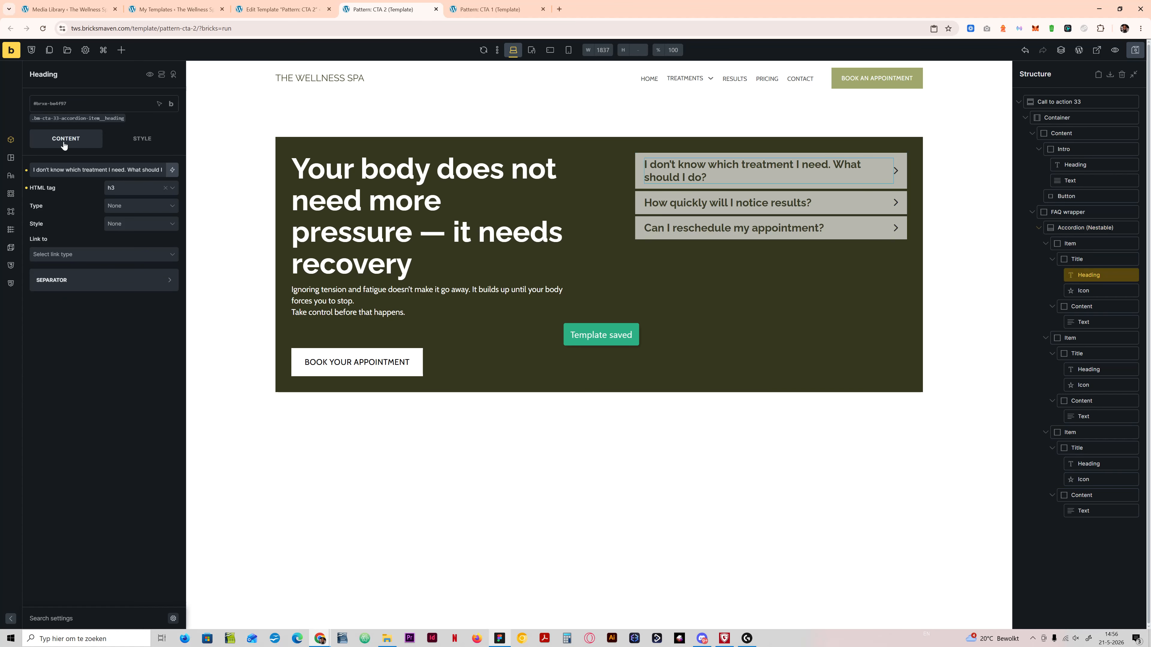
{"action": "left_click", "coordinate": [77, 118]}
{"action": "left_click", "coordinate": [138, 139]}
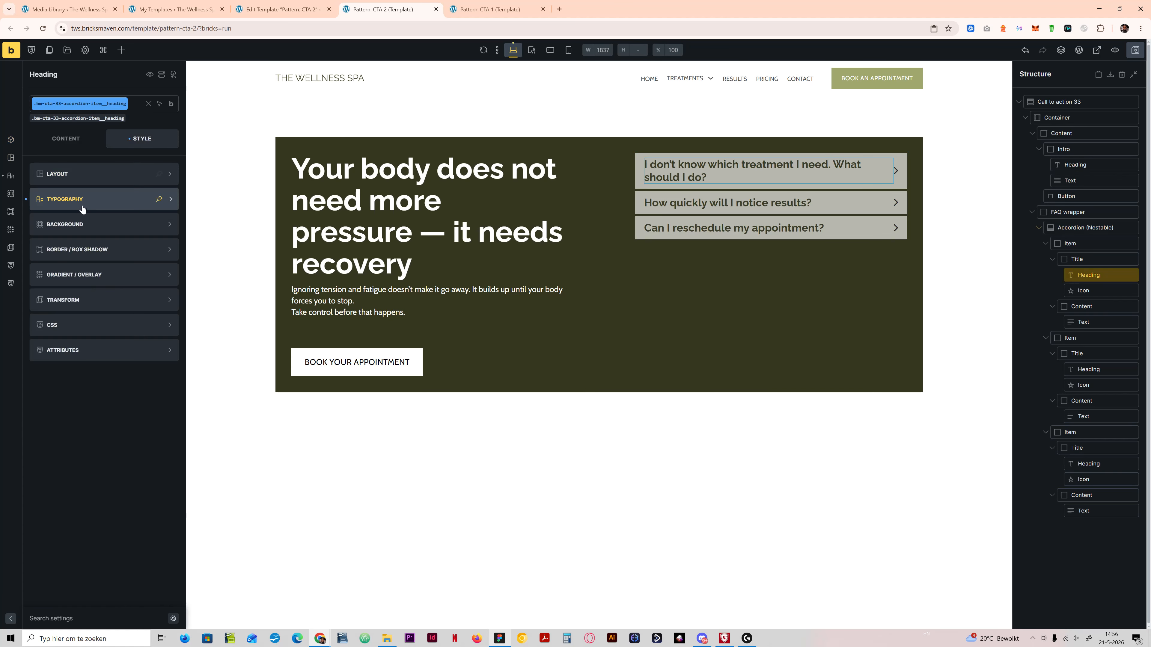
{"action": "left_click", "coordinate": [82, 200]}
{"action": "left_click", "coordinate": [107, 232]}
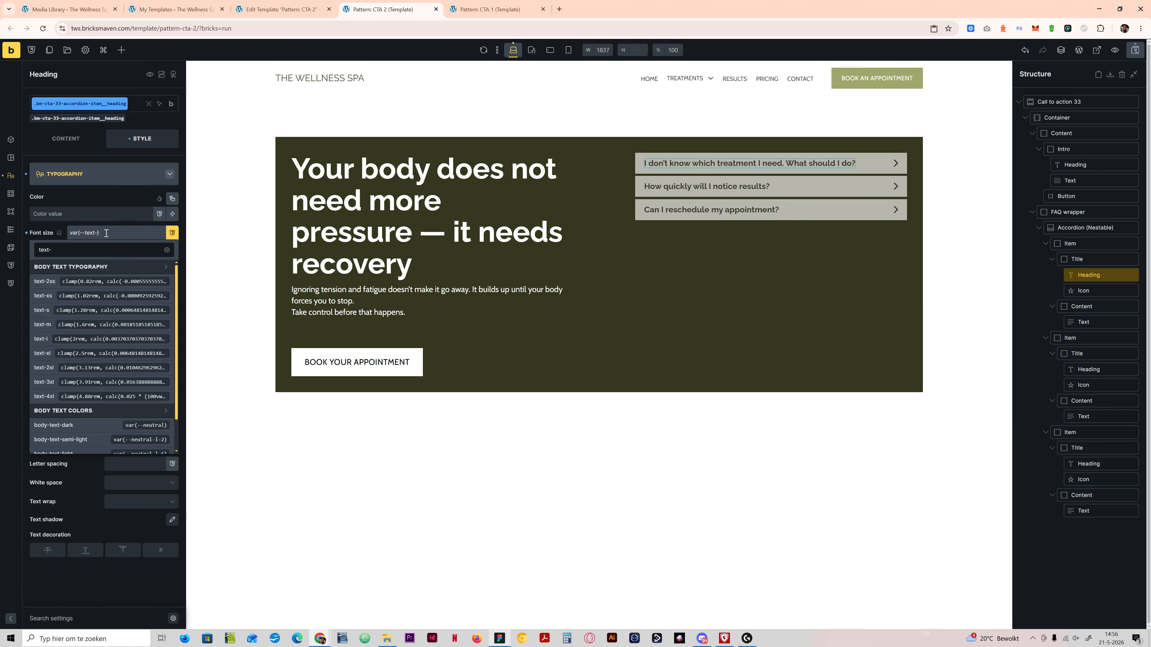
{"action": "type", "text": "m"}
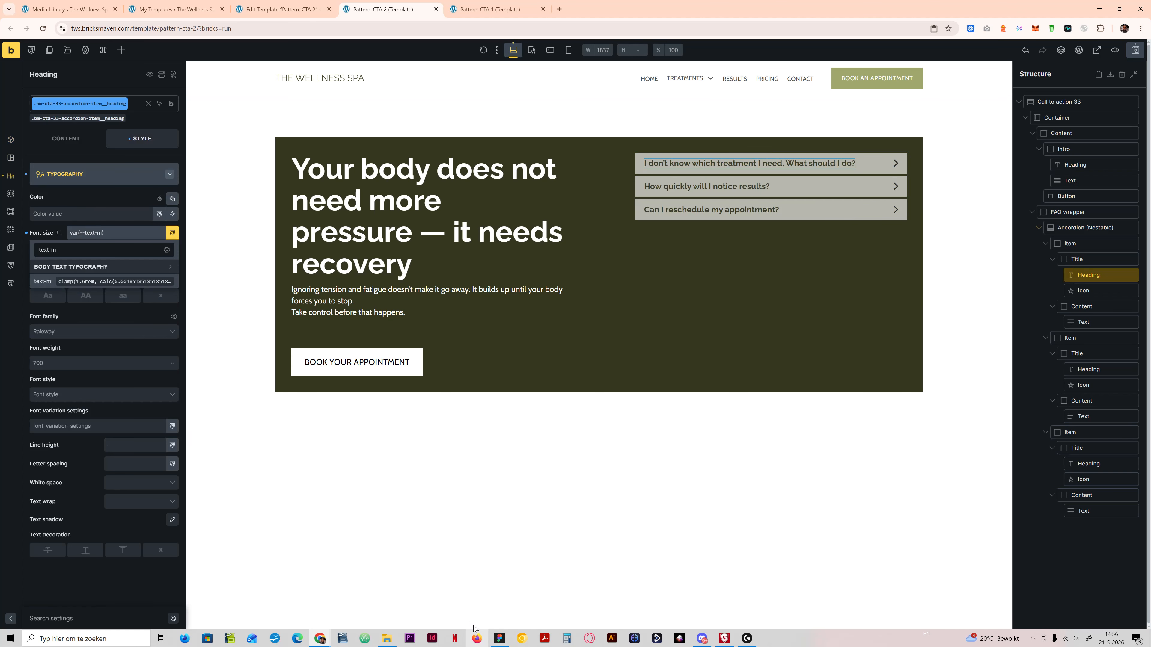
Step: Compare the question size with the Figma design and set the accordion headings' font size to var(--text-l)
{"action": "left_click", "coordinate": [499, 638]}
{"action": "key", "text": "alt+Tab"}
{"action": "left_click_drag", "start_coordinate": [133, 231], "coordinate": [8, 191]}
{"action": "key", "text": "Right"}
{"action": "key", "text": "BackSpace"}
{"action": "key", "text": "BackSpace"}
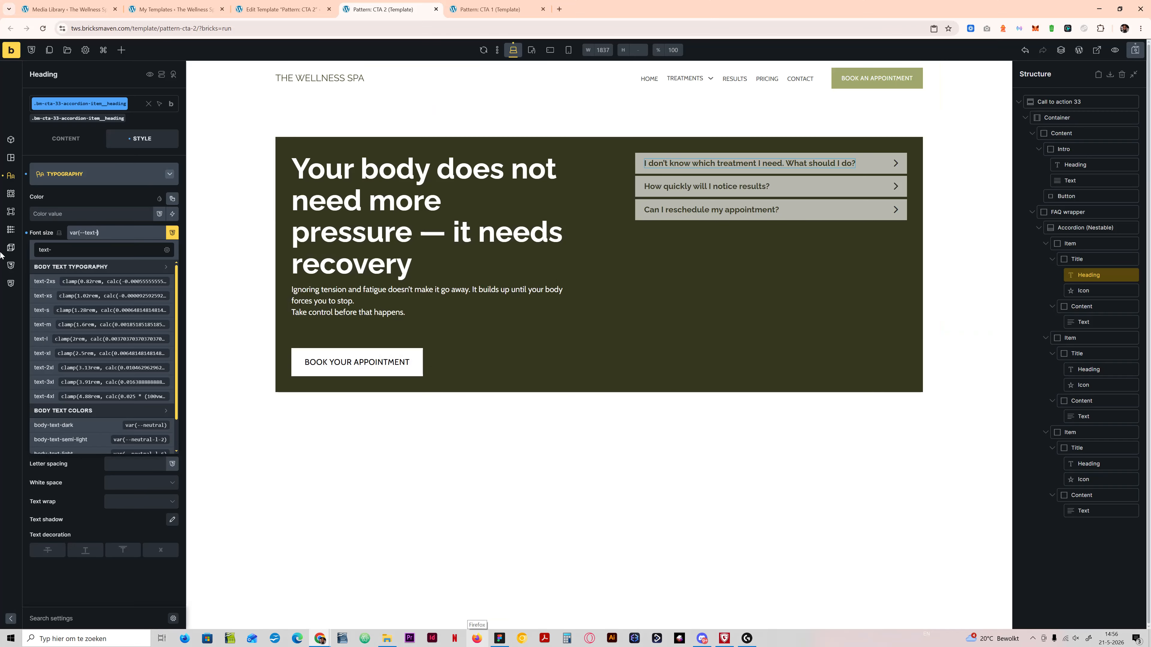
{"action": "type", "text": "l"}
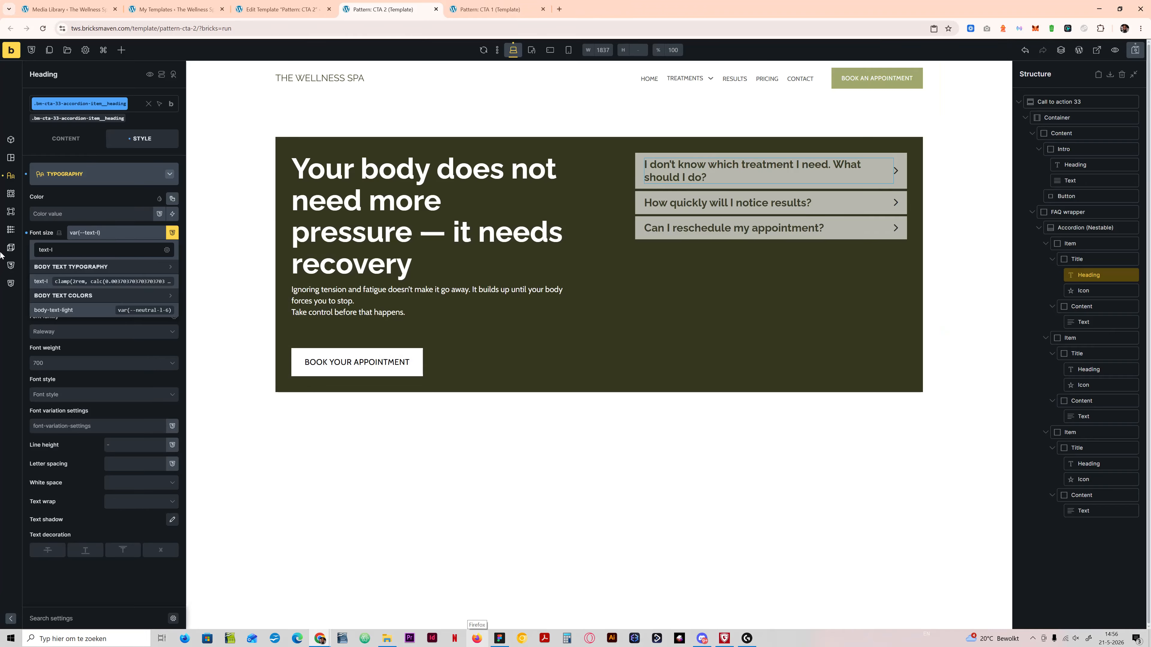
Step: Set the accordion question headings' font size to var(--text-m) and compare the result with the Figma design
{"action": "key", "text": "BackSpace"}
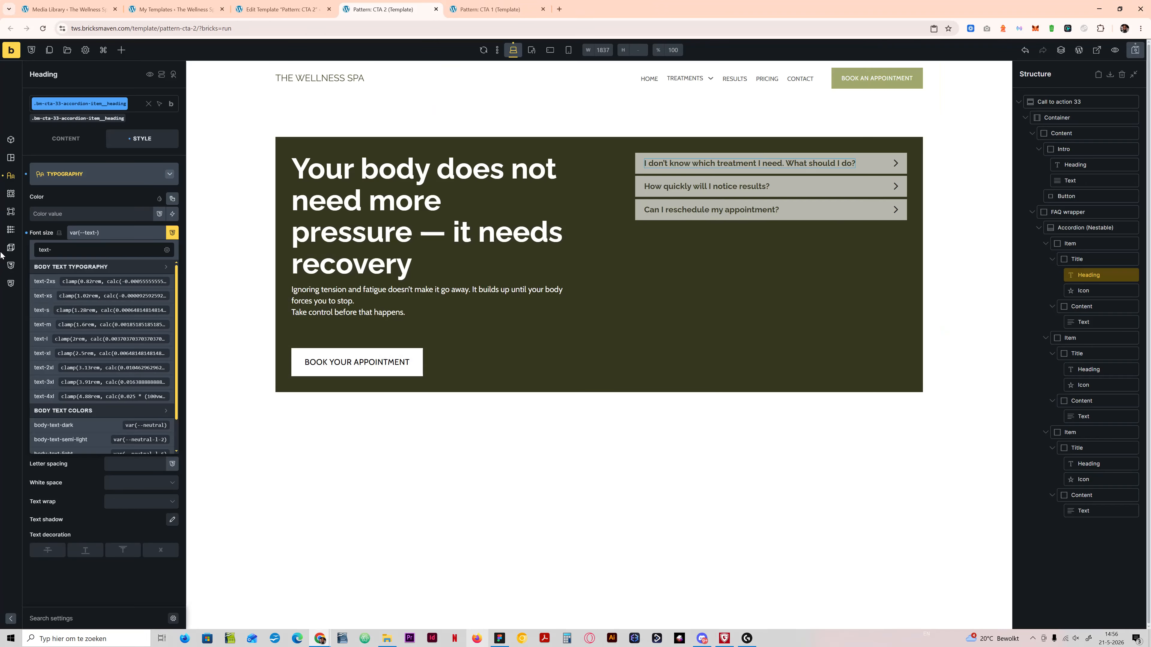
{"action": "type", "text": "m"}
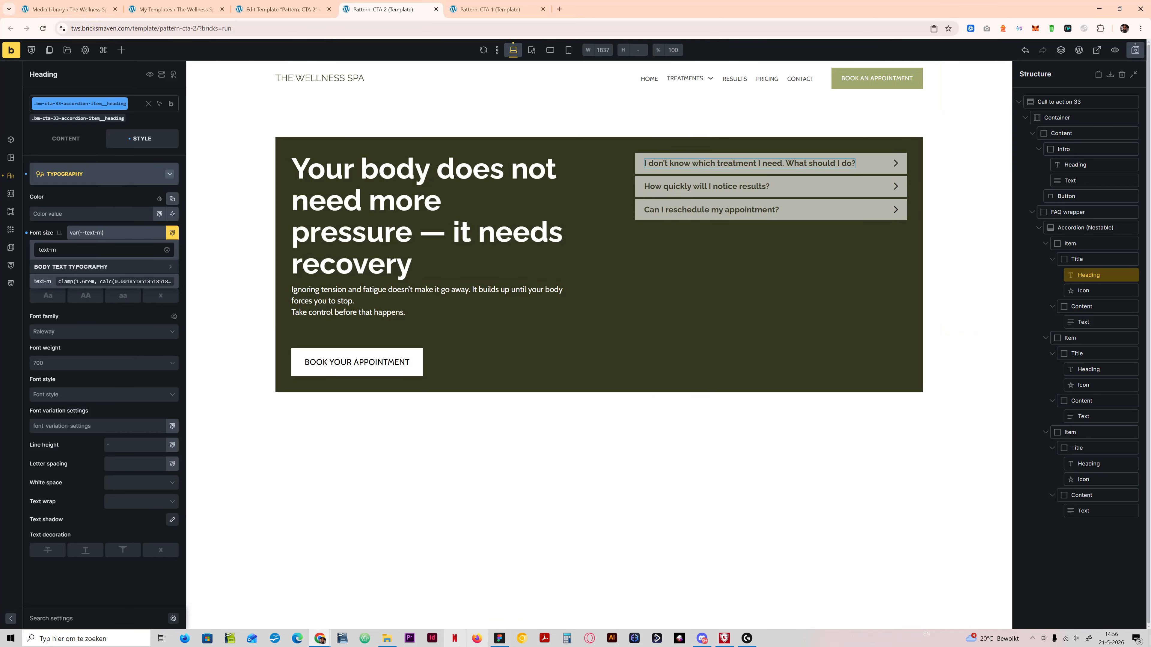
{"action": "left_click", "coordinate": [497, 639]}
{"action": "left_click", "coordinate": [494, 640]}
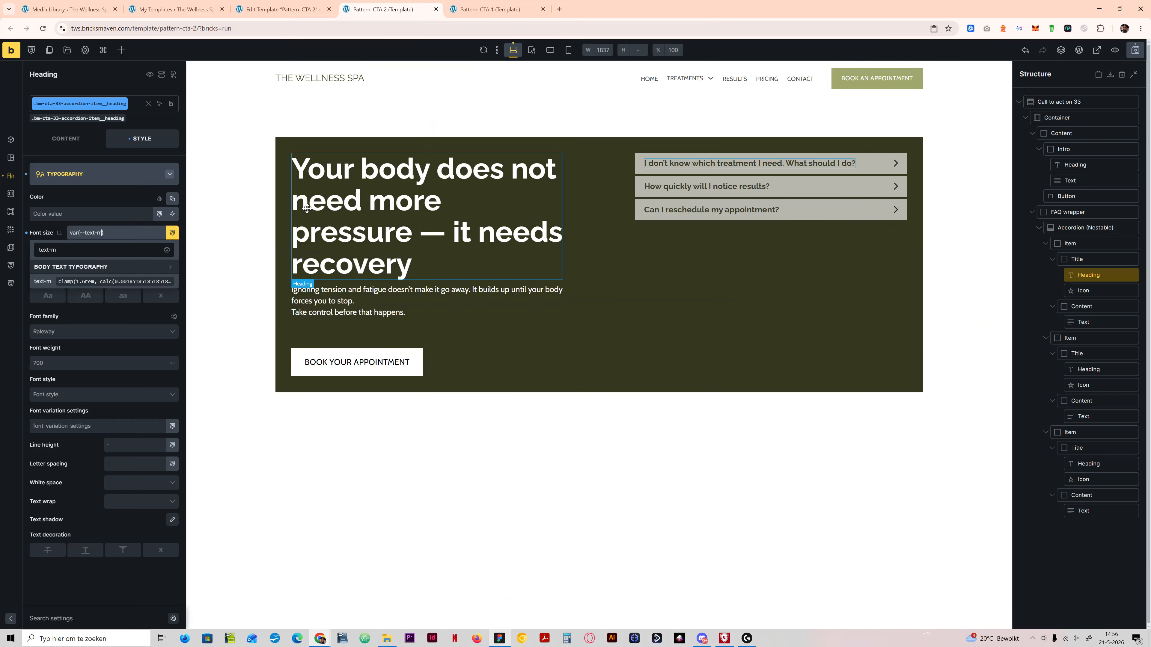
Step: Set the accordion question headings' text color to var(--primary-d-8) and check it against the Figma design
{"action": "left_click", "coordinate": [76, 200]}
{"action": "left_click", "coordinate": [166, 203]}
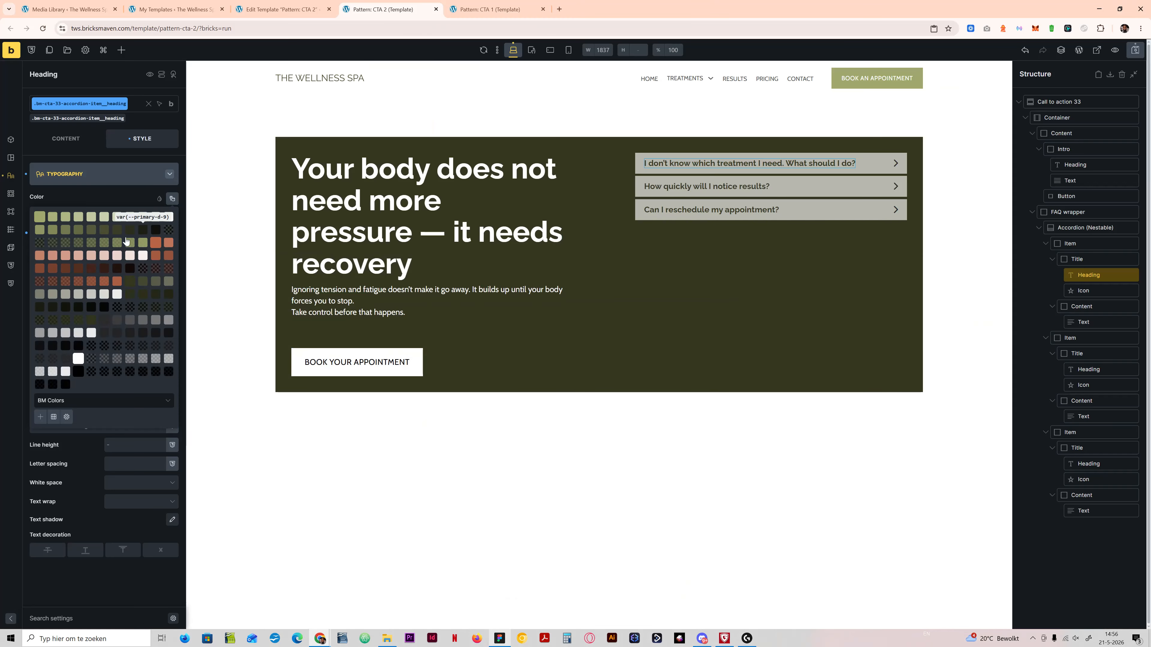
{"action": "left_click", "coordinate": [142, 235]}
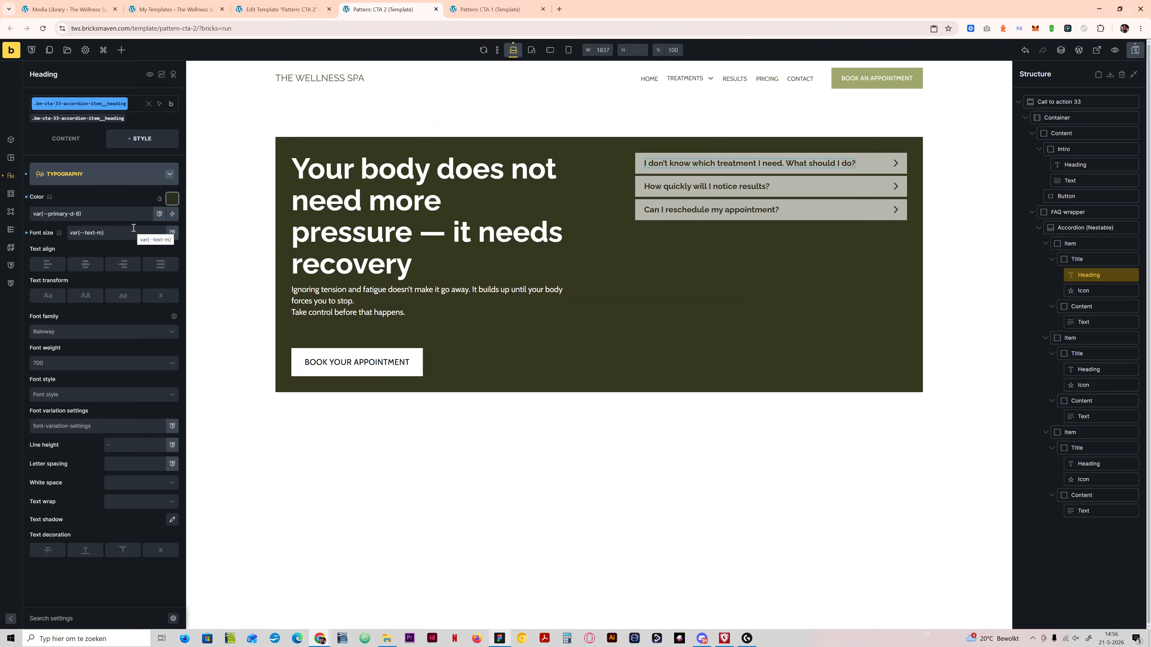
{"action": "left_click", "coordinate": [506, 639]}
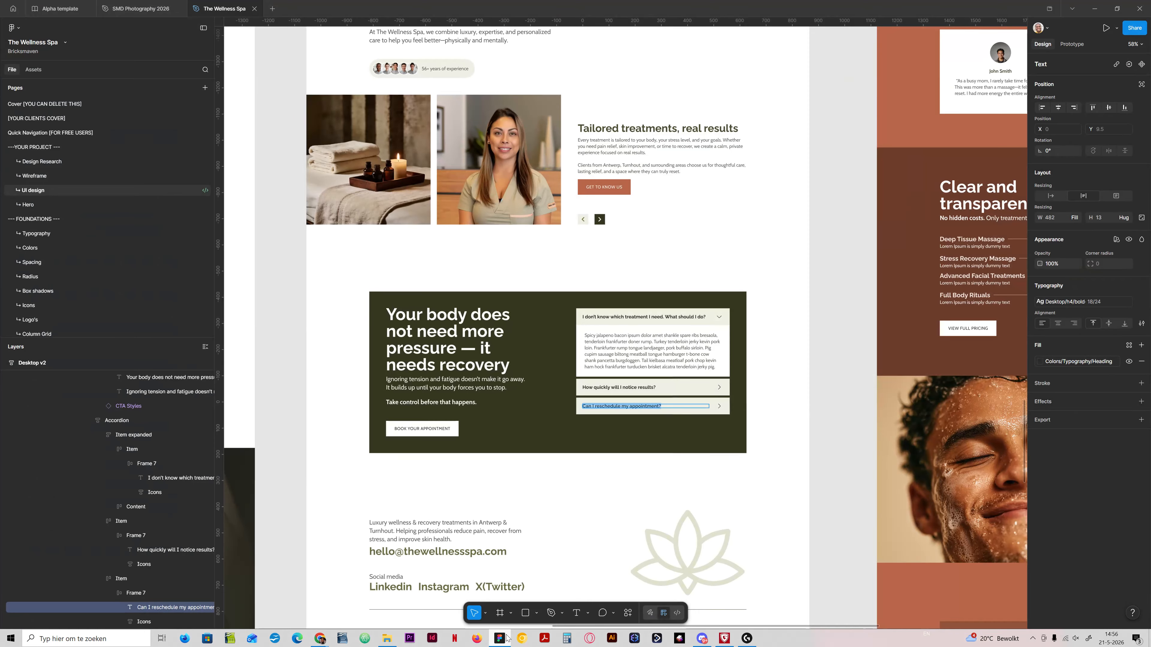
{"action": "left_click", "coordinate": [506, 638]}
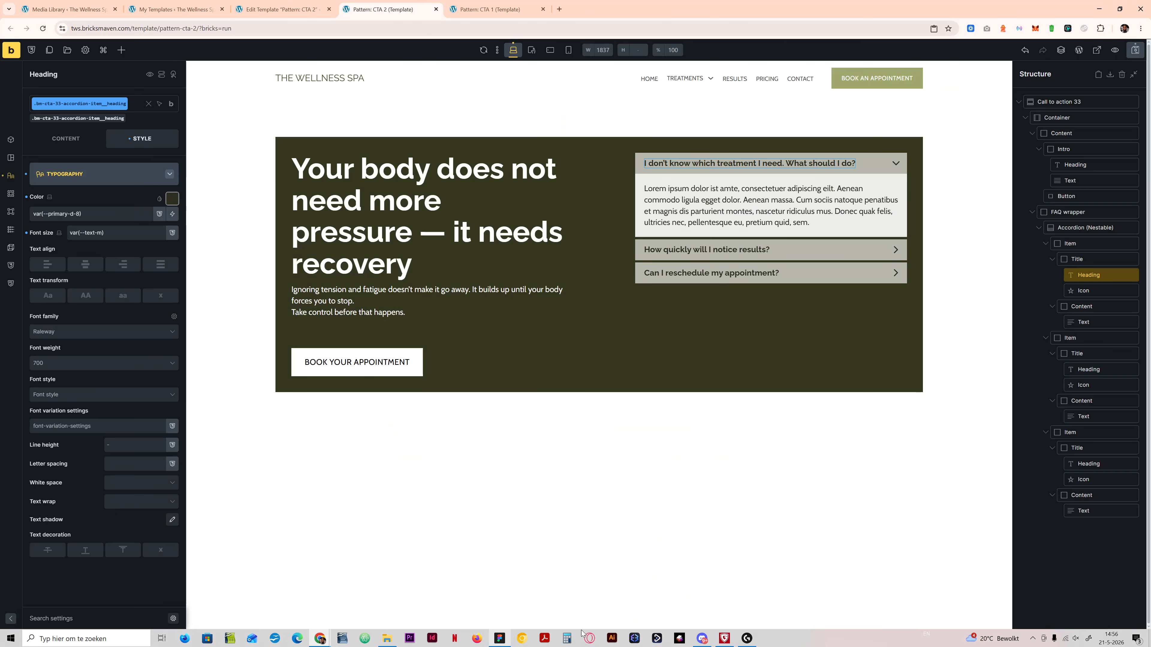
Step: Try var(--primary-l-8) as the title background color of the nestable accordion and compare it with the Figma design
{"action": "left_click", "coordinate": [1082, 232]}
{"action": "left_click", "coordinate": [65, 138]}
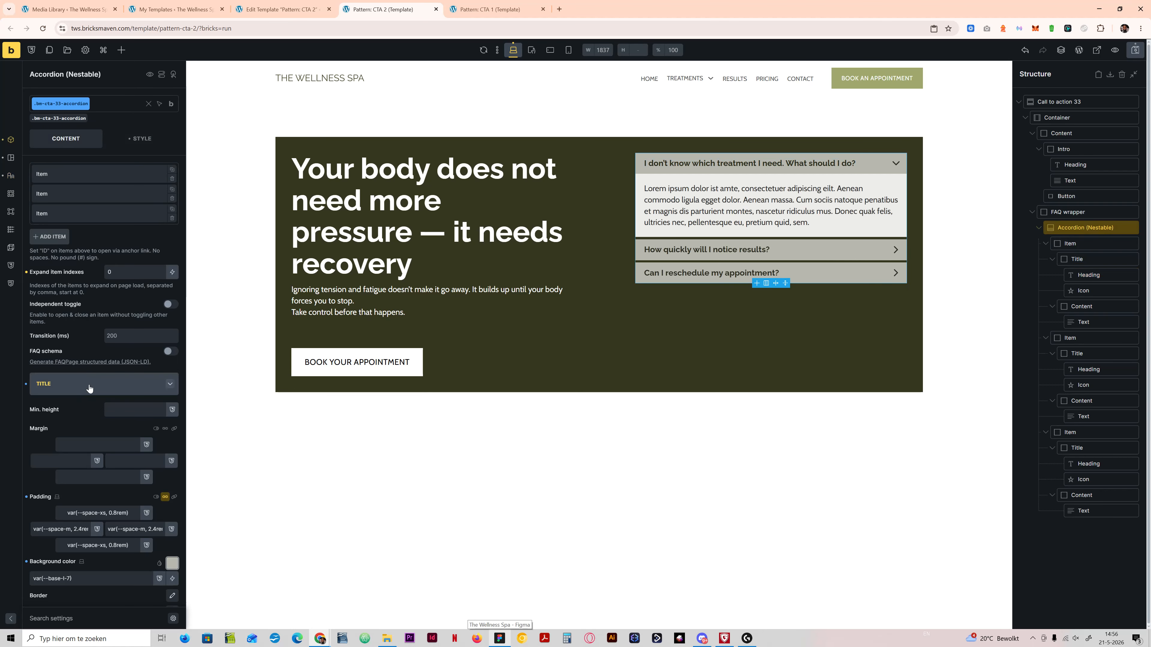
{"action": "scroll", "coordinate": [153, 483], "scroll_direction": "down", "scroll_amount": 3}
{"action": "left_click", "coordinate": [171, 429]}
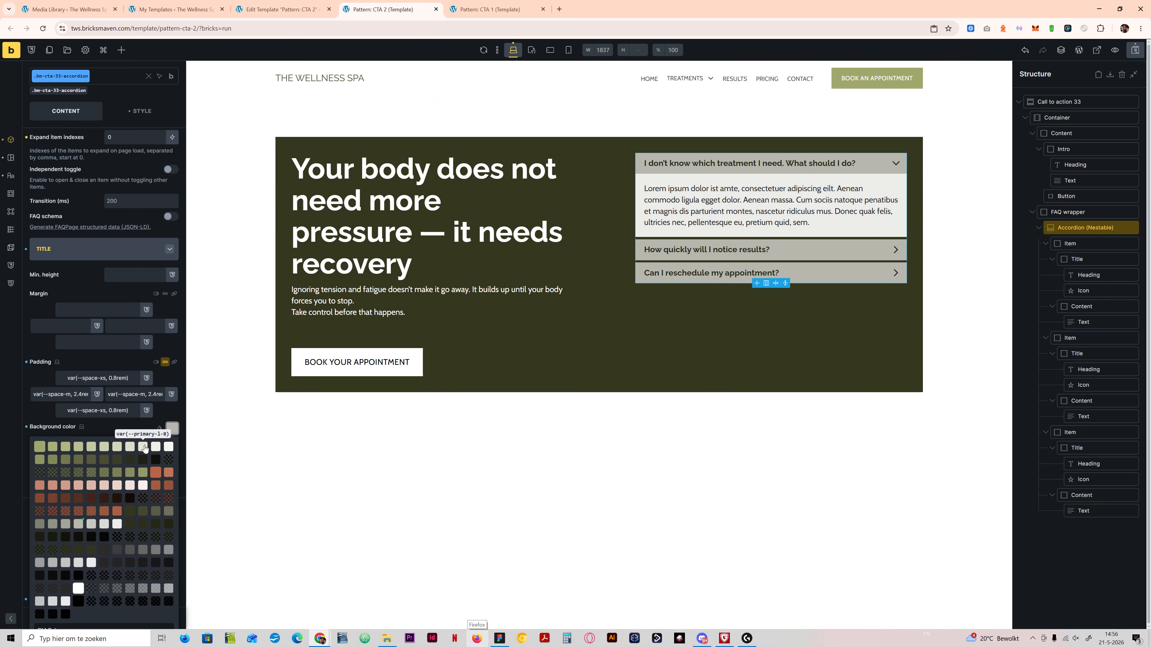
{"action": "left_click", "coordinate": [142, 446]}
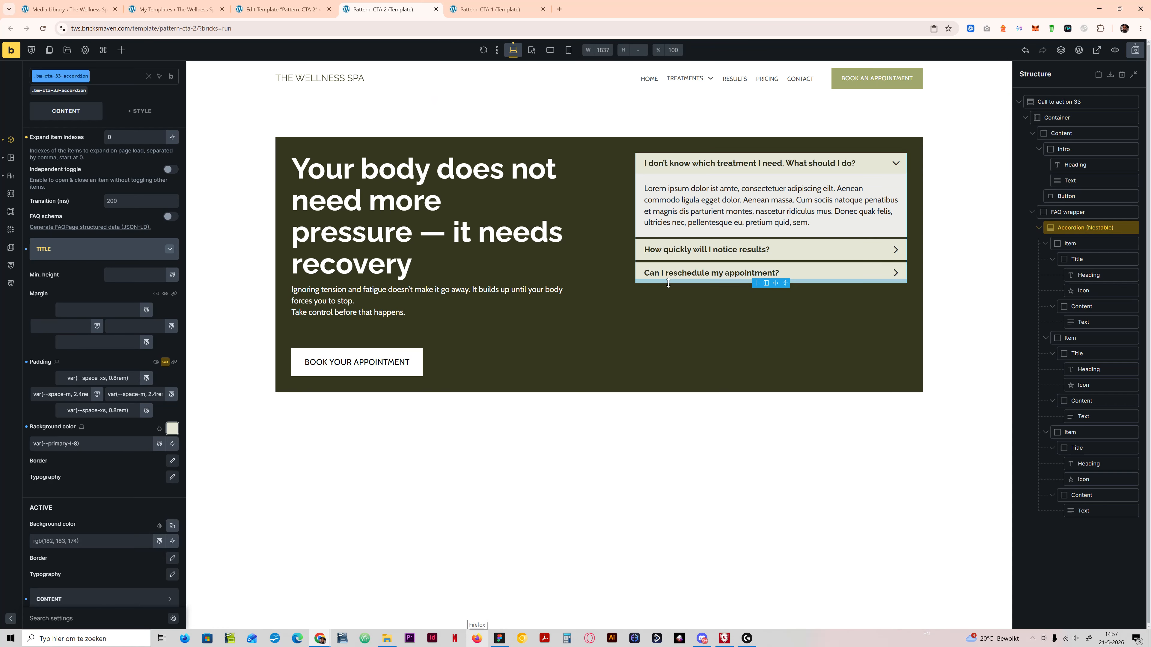
{"action": "left_click", "coordinate": [498, 637]}
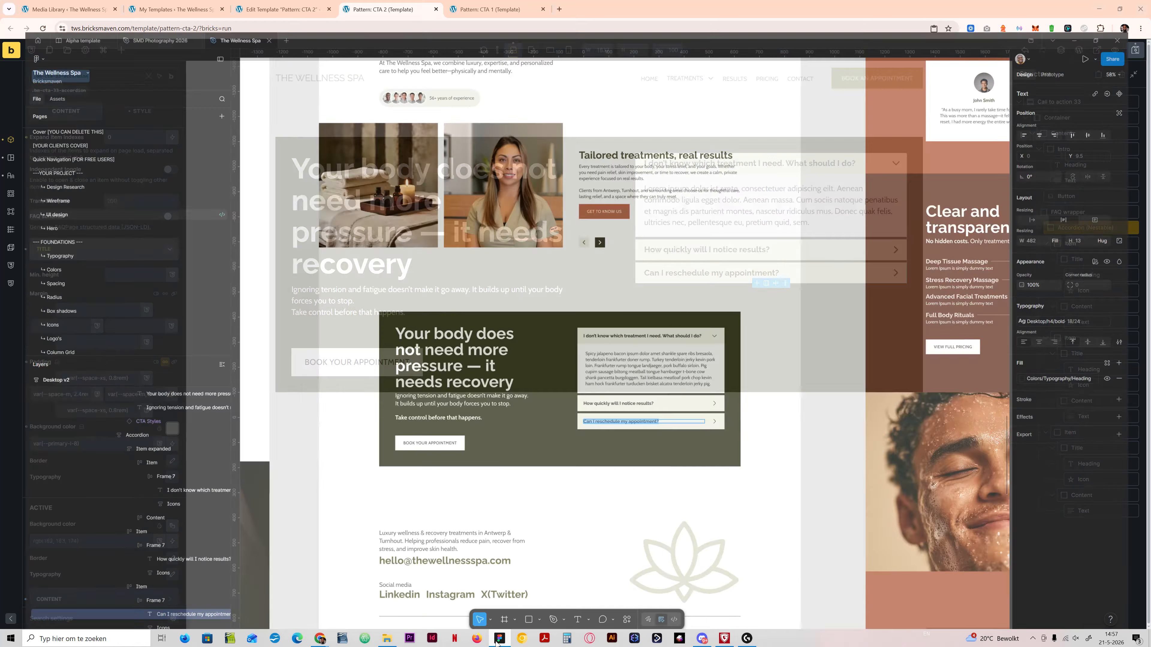
{"action": "left_click", "coordinate": [499, 637]}
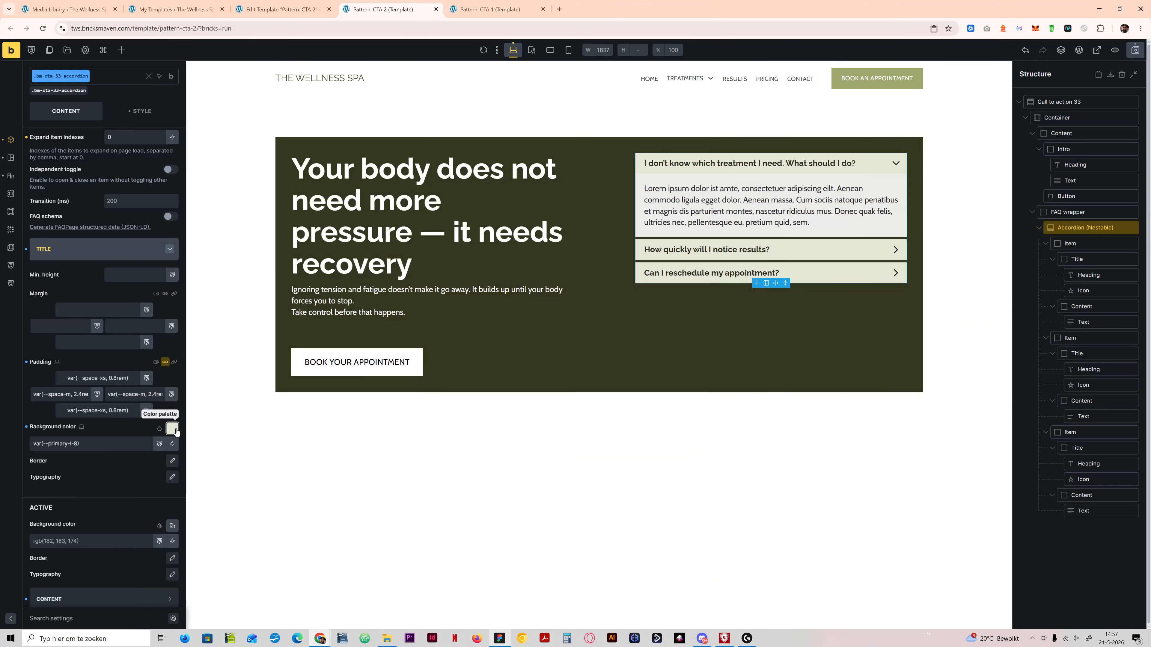
Step: Try a darker title background, then set the accordion titles' background color to var(--primary-l-7)
{"action": "left_click", "coordinate": [172, 429]}
{"action": "left_click", "coordinate": [118, 447]}
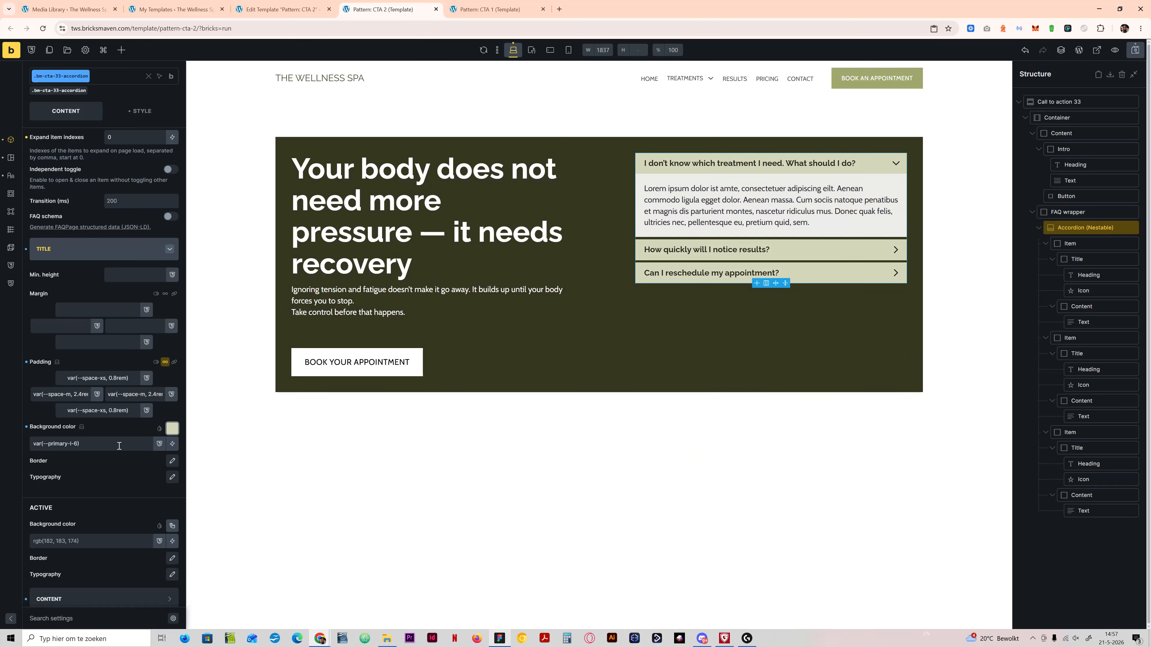
{"action": "left_click", "coordinate": [172, 428]}
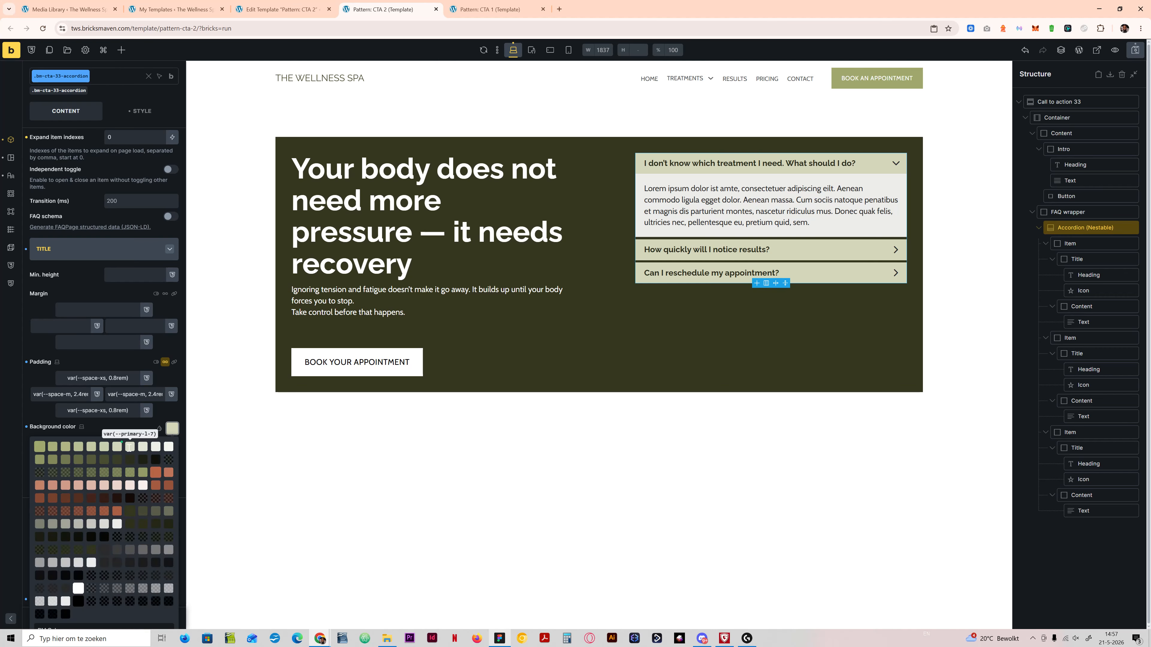
{"action": "left_click", "coordinate": [129, 448]}
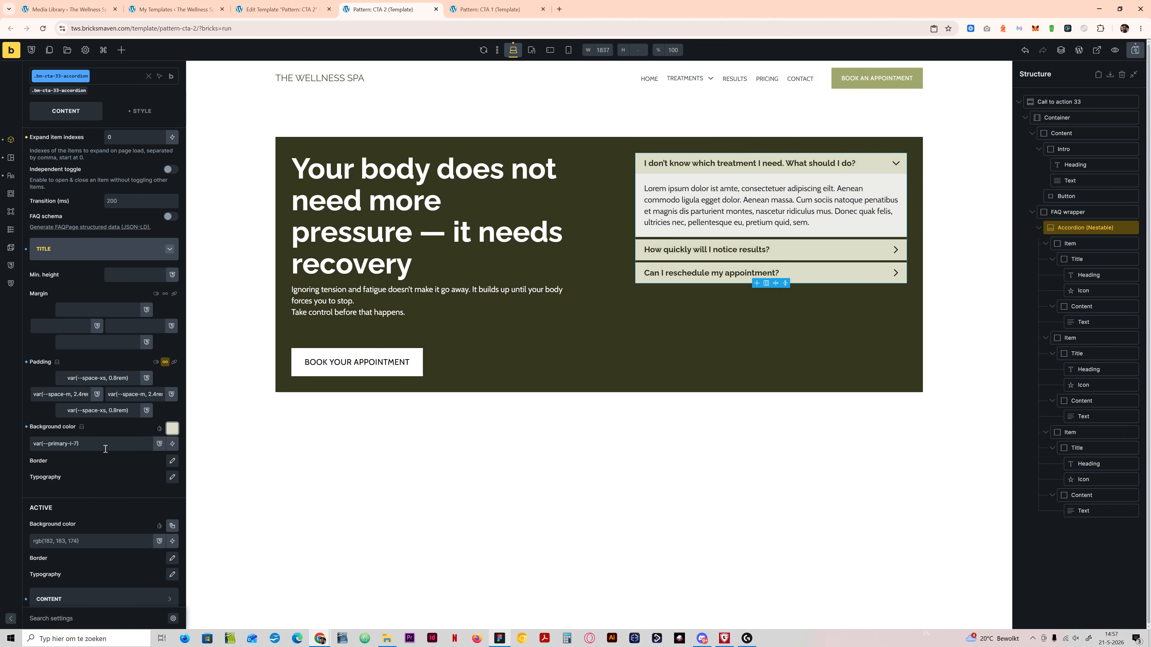
Step: Set the background color of the accordion's content area to var(--white) and save the template
{"action": "left_click", "coordinate": [83, 249]}
{"action": "left_click", "coordinate": [69, 409]}
{"action": "scroll", "coordinate": [123, 514], "scroll_direction": "down", "scroll_amount": 1}
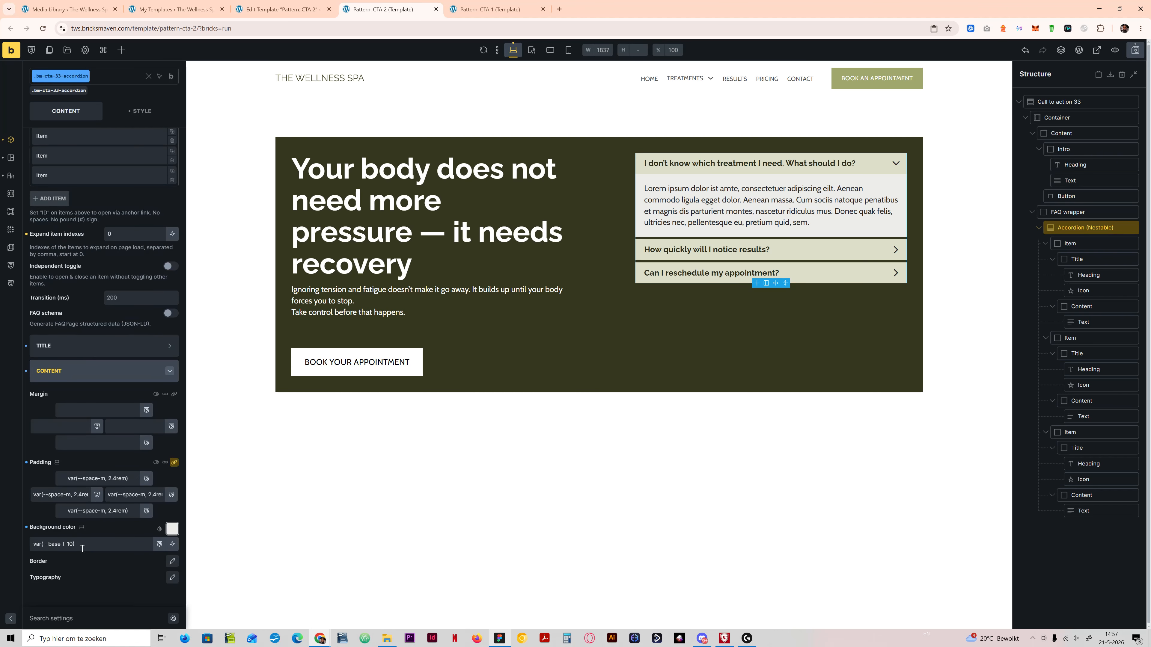
{"action": "left_click", "coordinate": [172, 529]}
{"action": "scroll", "coordinate": [105, 528], "scroll_direction": "down", "scroll_amount": 3}
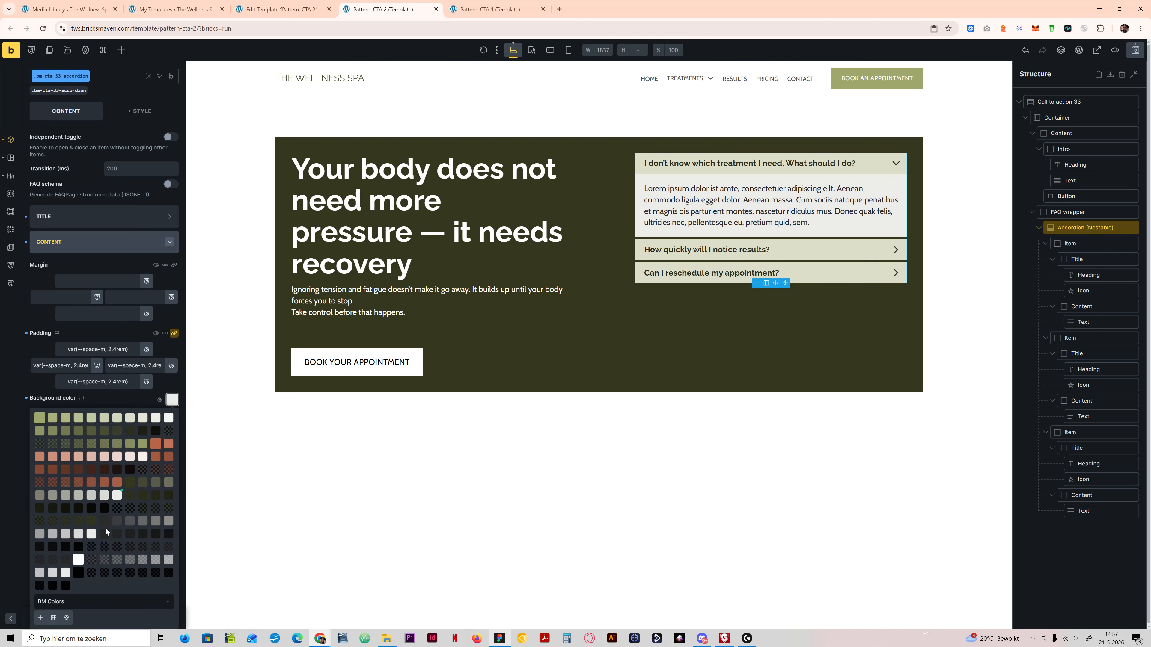
{"action": "left_click", "coordinate": [74, 562]}
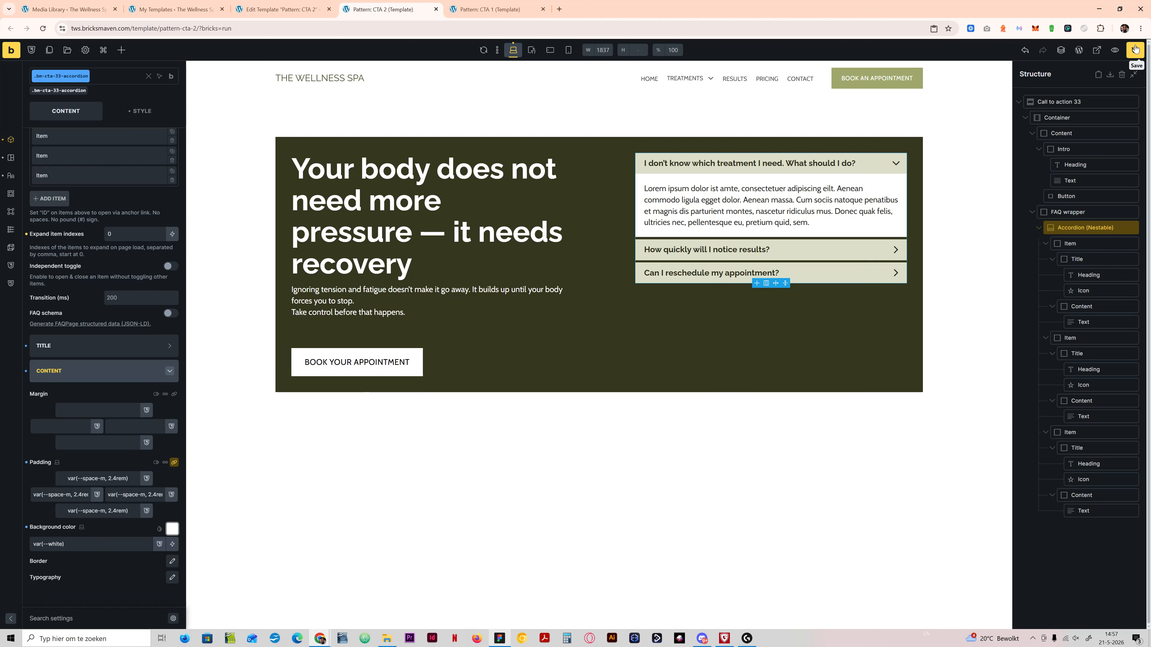
{"action": "key", "text": "ctrl+s"}
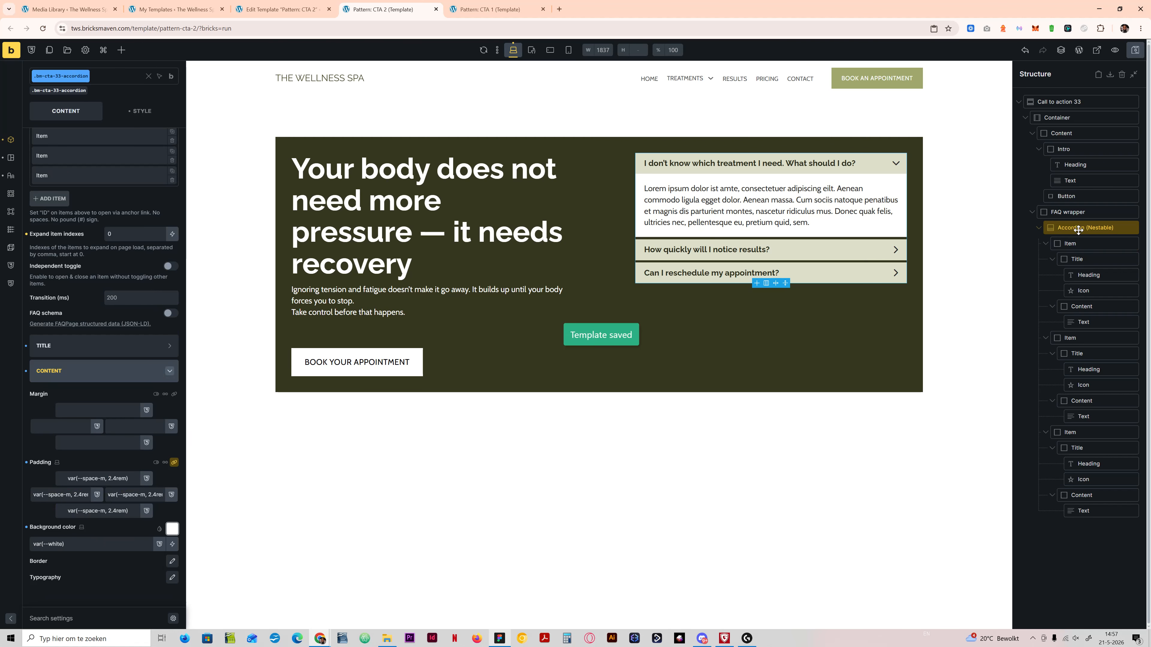
Step: Set the accordion titles' vertical padding to var(--space-m, 0.8rem), save the template and compare with the Figma design
{"action": "left_click", "coordinate": [104, 346]}
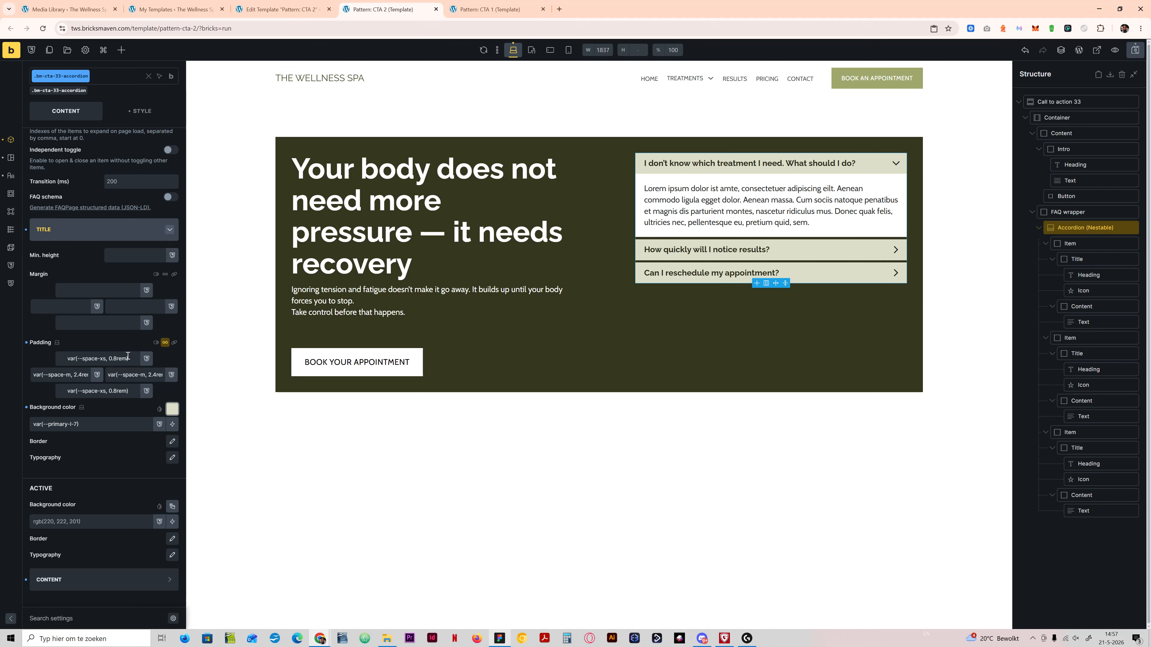
{"action": "left_click", "coordinate": [105, 359]}
{"action": "key", "text": "BackSpace"}
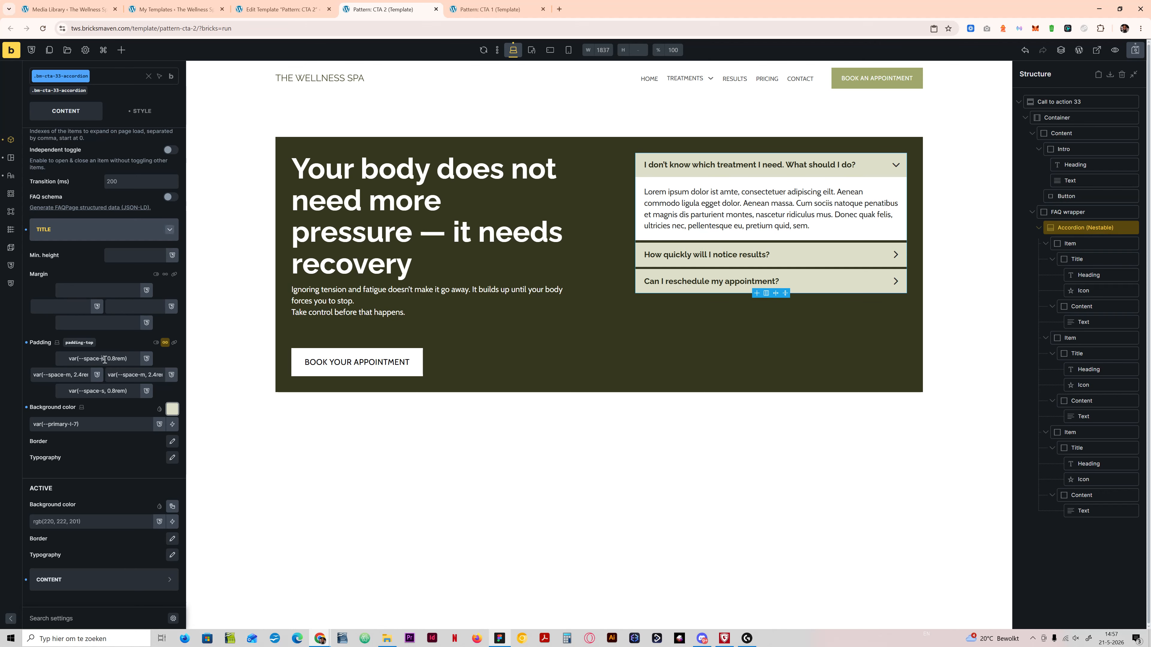
{"action": "key", "text": "Delete"}
{"action": "type", "text": "m"}
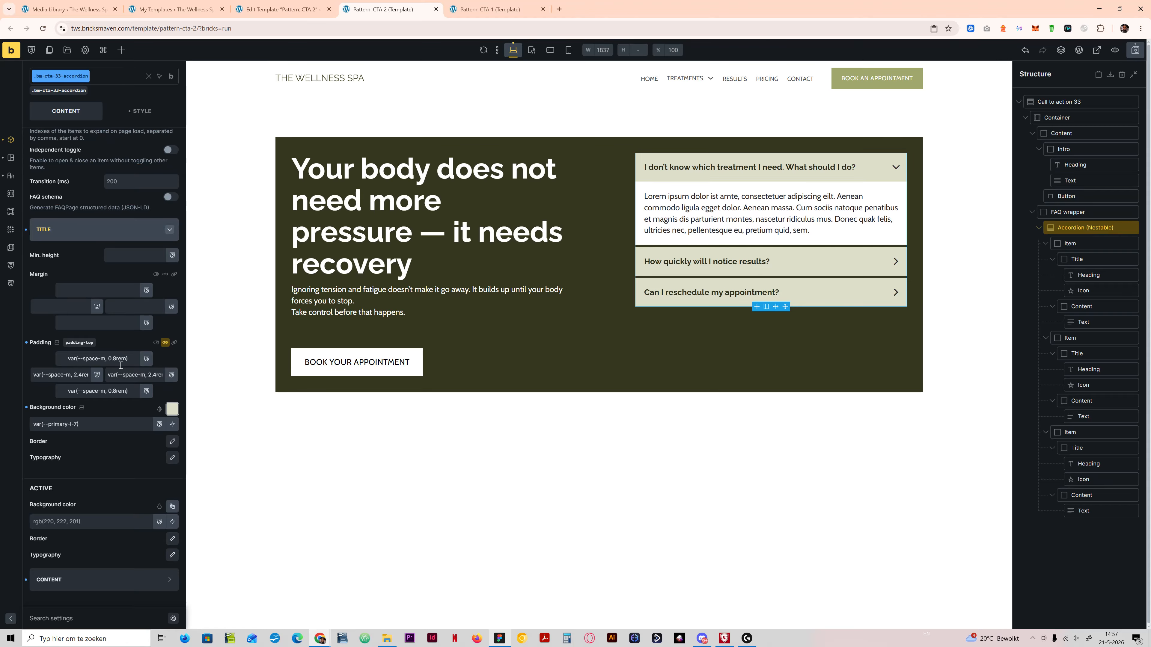
{"action": "key", "text": "ctrl+s"}
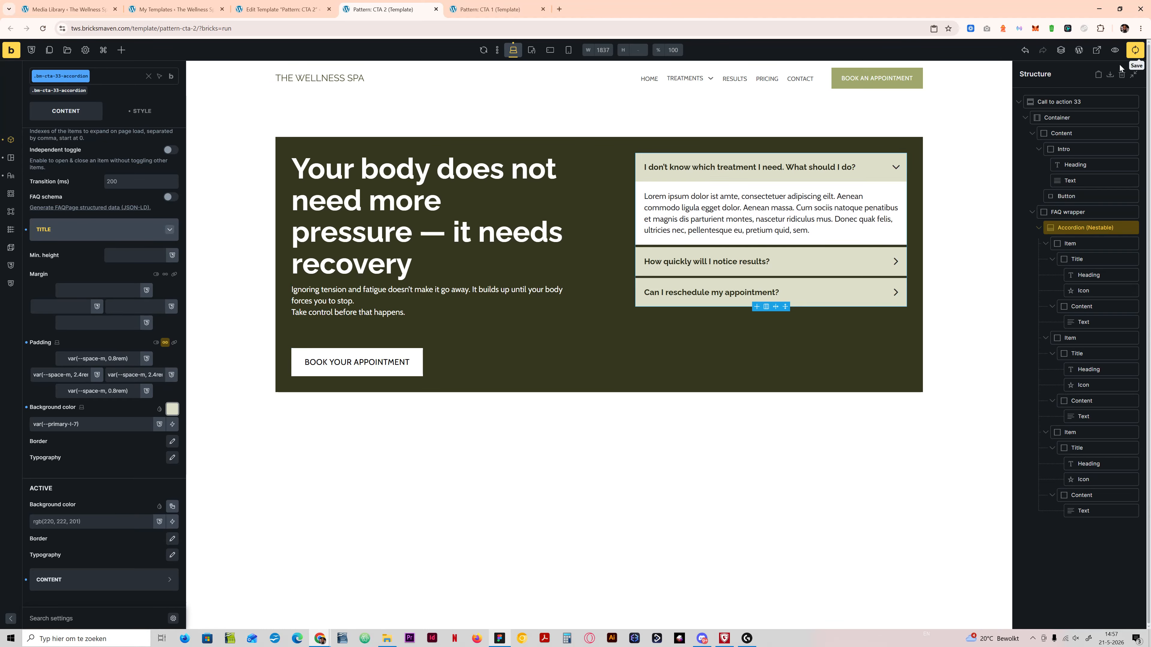
{"action": "left_click", "coordinate": [499, 638]}
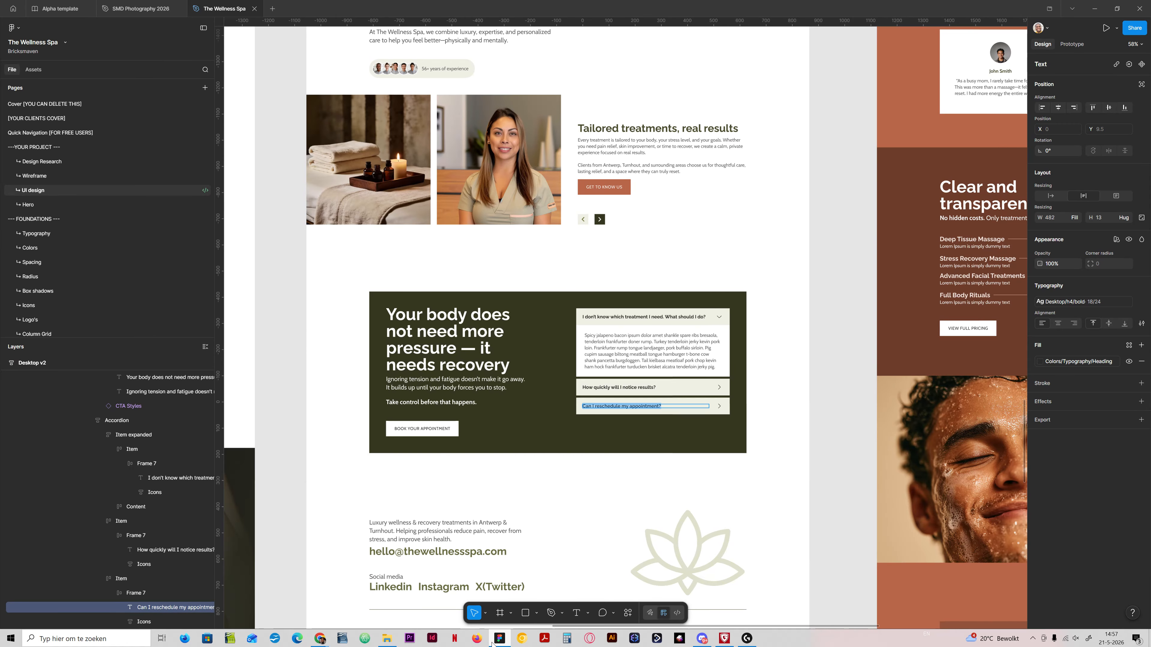
{"action": "left_click", "coordinate": [493, 641]}
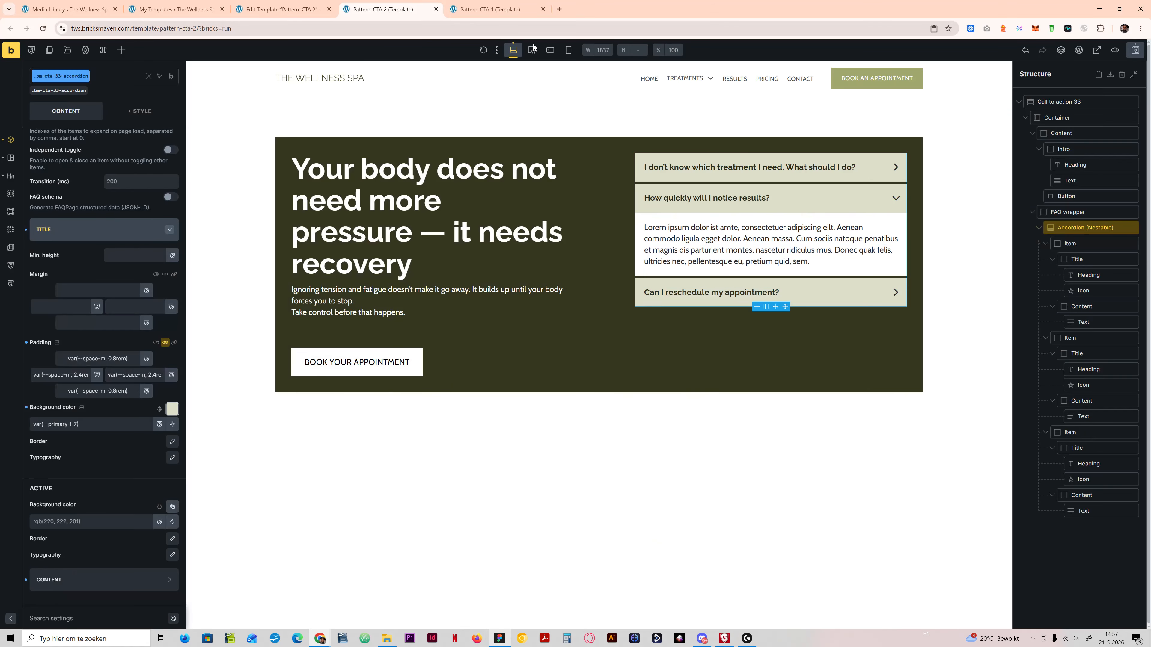
Step: Set the CTA container's gap to calc(var(--grid-gap) * 2) at the tablet breakpoint and check the mobile layouts
{"action": "left_click", "coordinate": [531, 49]}
{"action": "left_click", "coordinate": [458, 345]}
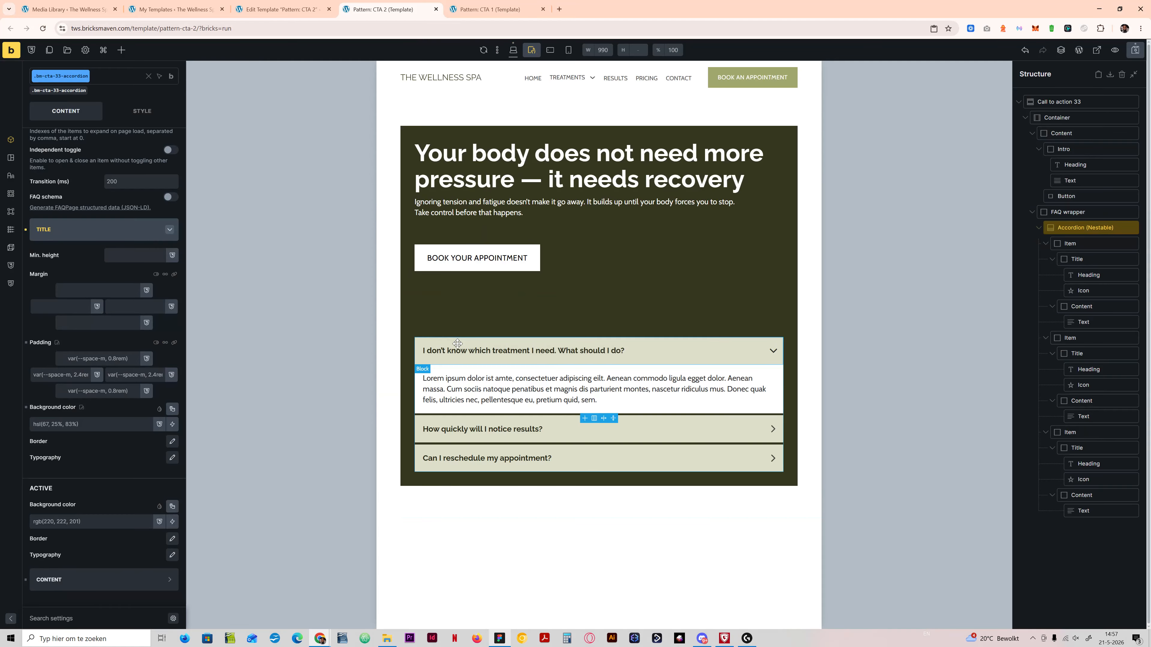
{"action": "left_click", "coordinate": [513, 50]}
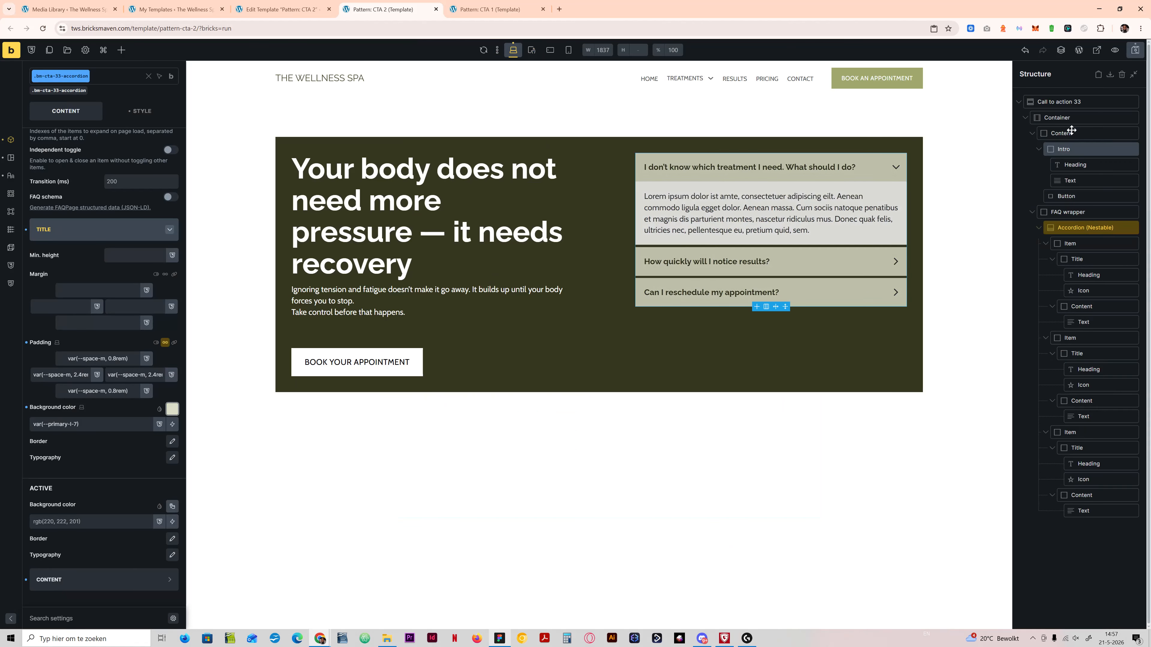
{"action": "left_click", "coordinate": [1069, 117]}
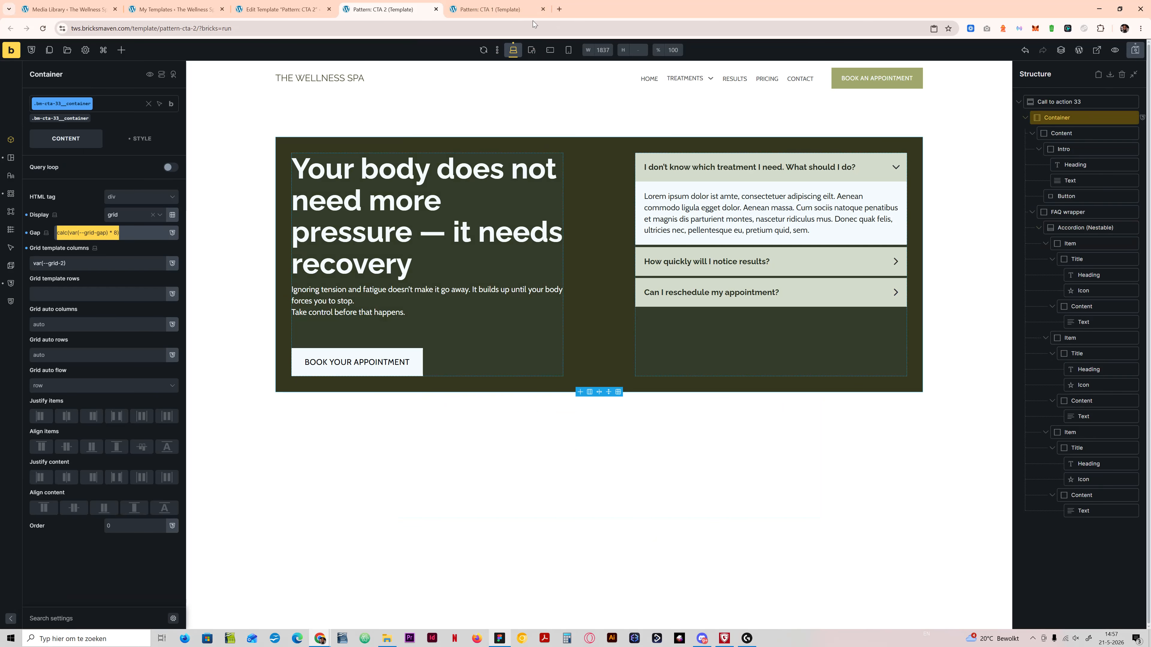
{"action": "left_click", "coordinate": [531, 50]}
{"action": "left_click", "coordinate": [124, 232]}
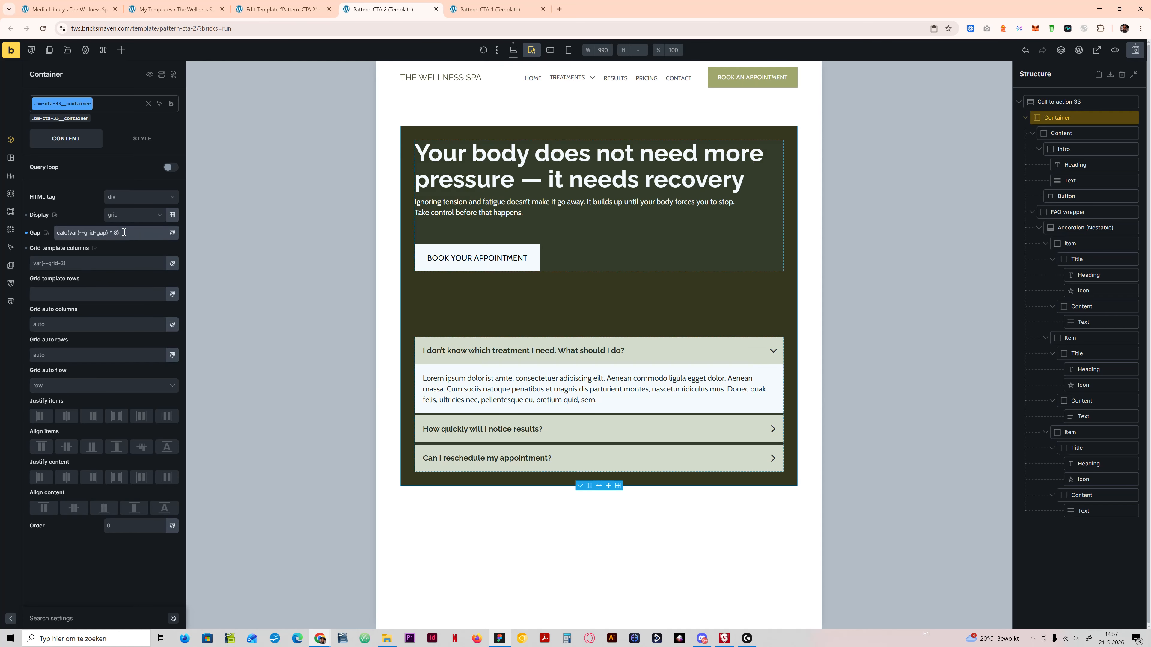
{"action": "type", "text": "2"}
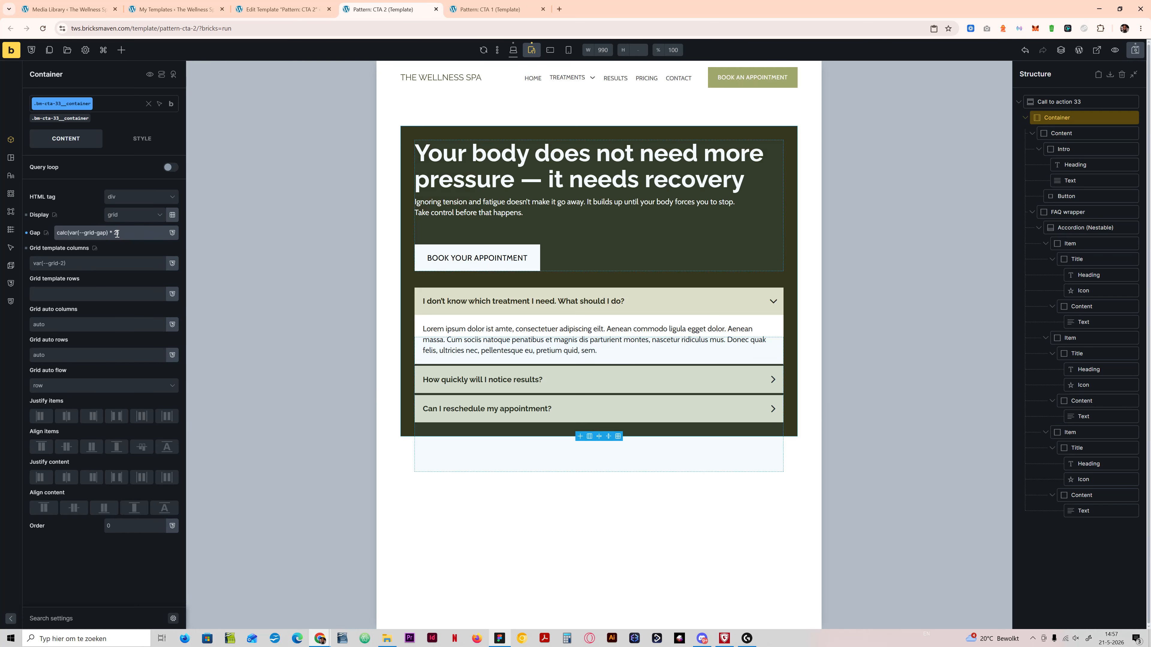
{"action": "left_click", "coordinate": [550, 50]}
{"action": "left_click", "coordinate": [568, 50]}
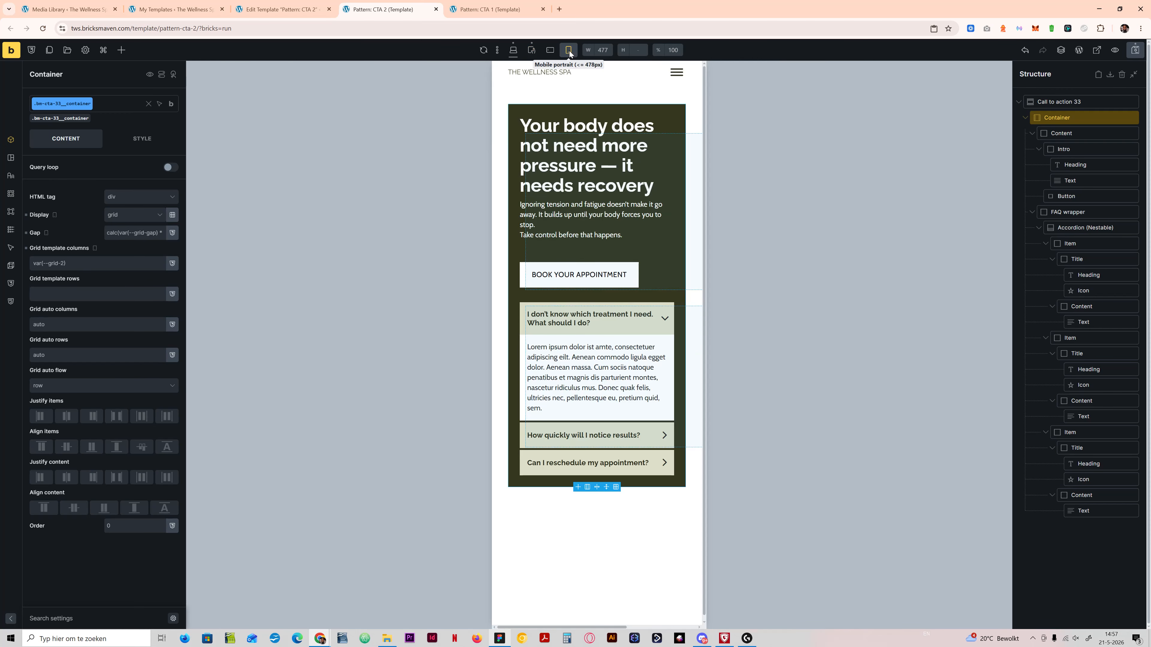
{"action": "left_click", "coordinate": [514, 49]}
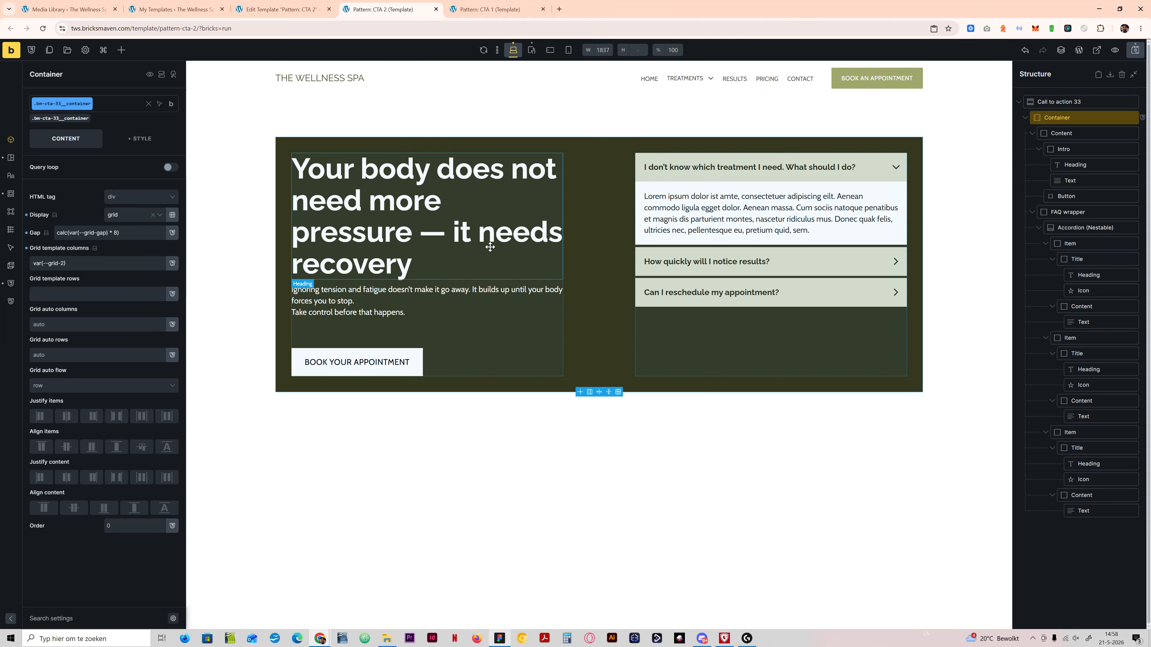
Step: Switch to the Figma design and examine the footer with the large THE WELLNESS SPA wordmark below the two-column call to action
{"action": "left_click", "coordinate": [500, 638]}
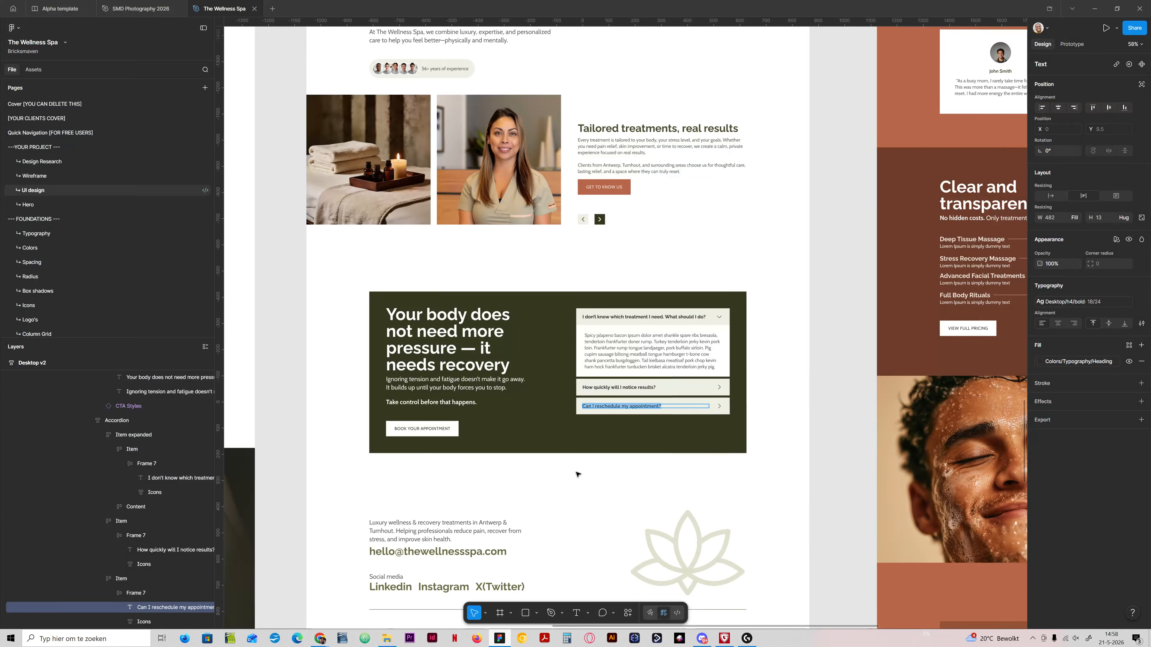
{"action": "left_click", "coordinate": [832, 435]}
{"action": "scroll", "coordinate": [531, 441], "scroll_direction": "down", "scroll_amount": 3}
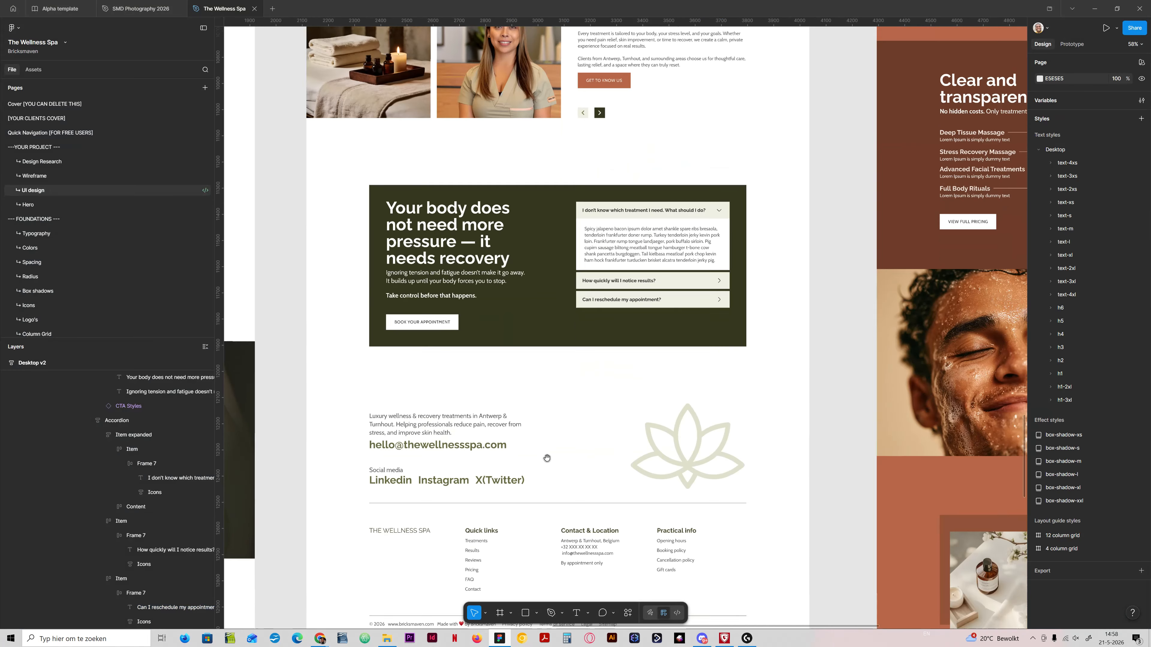
{"action": "scroll", "coordinate": [531, 441], "scroll_direction": "down", "scroll_amount": 5}
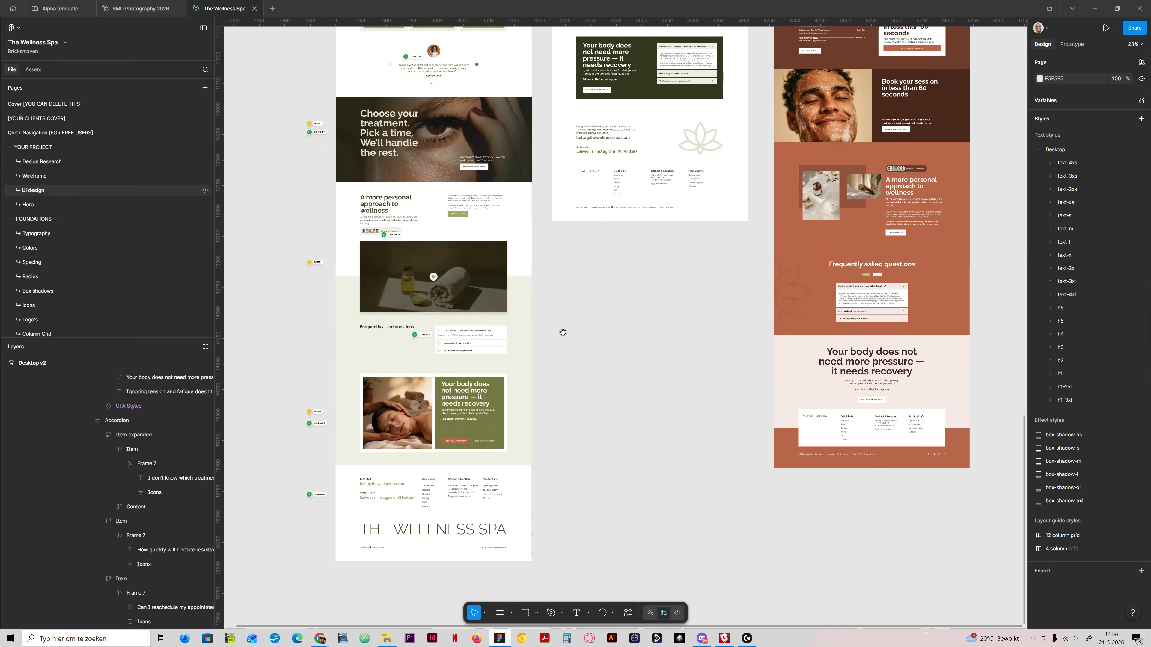
{"action": "scroll", "coordinate": [566, 296], "scroll_direction": "up", "scroll_amount": 5}
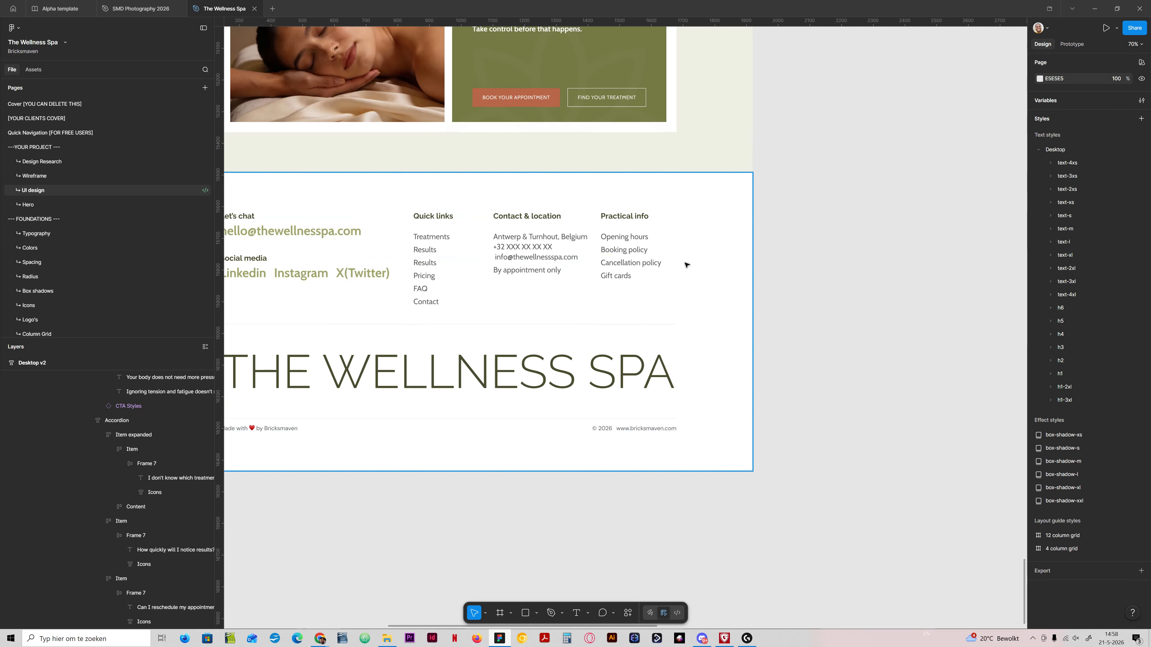
{"action": "scroll", "coordinate": [336, 289], "scroll_direction": "down", "scroll_amount": 2}
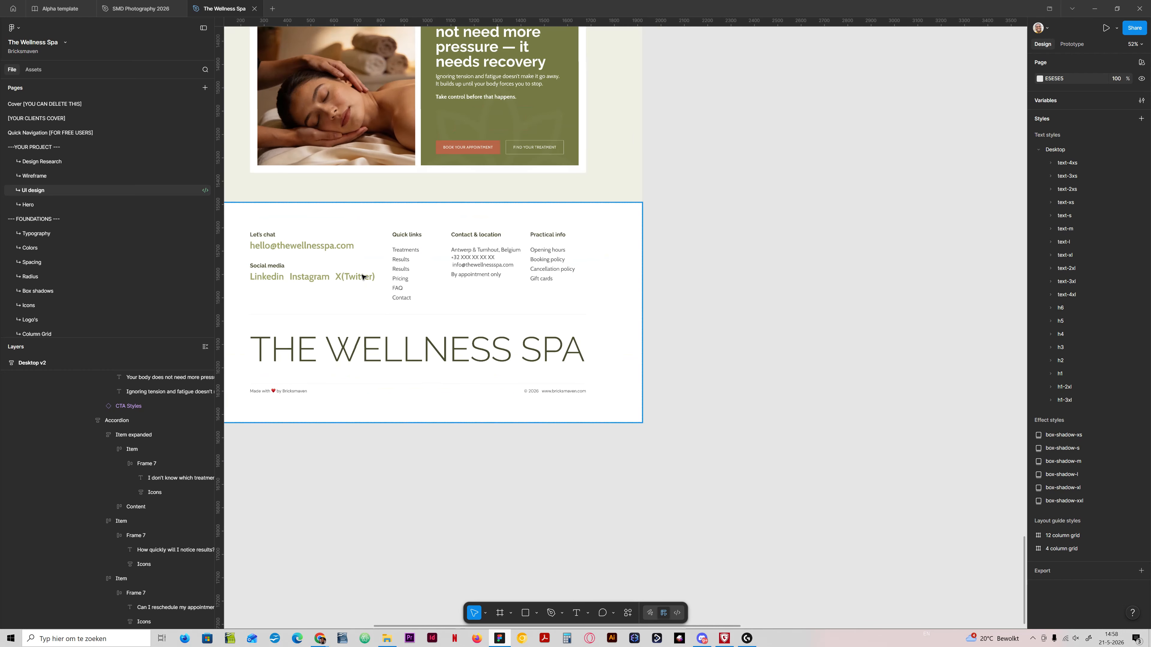
{"action": "left_click_drag", "start_coordinate": [361, 278], "coordinate": [583, 333]}
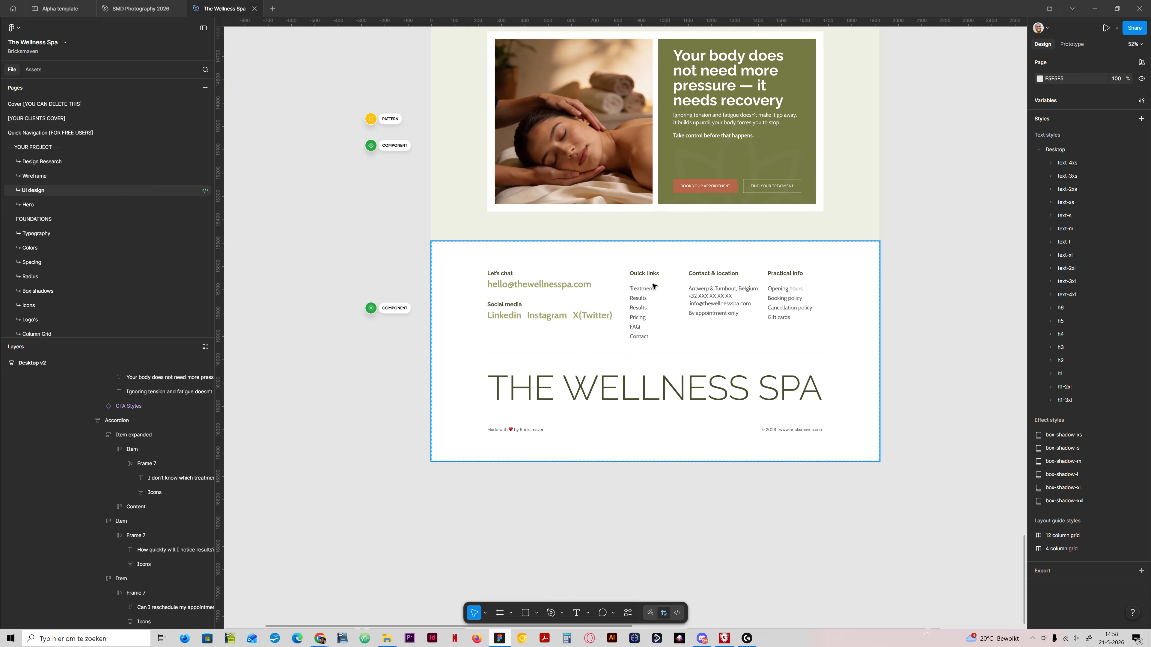
Step: Examine the terracotta design's centered call to action and the white footer card overlapping its two background colors
{"action": "left_click_drag", "start_coordinate": [968, 175], "coordinate": [696, 488]}
{"action": "left_click_drag", "start_coordinate": [770, 272], "coordinate": [680, 533]}
{"action": "mouse_move", "coordinate": [790, 272]}
{"action": "left_mouse_down"}
{"action": "mouse_move", "coordinate": [673, 529]}
{"action": "mouse_move", "coordinate": [637, 558]}
{"action": "left_mouse_up"}
{"action": "left_click_drag", "start_coordinate": [848, 435], "coordinate": [461, 213]}
{"action": "left_click_drag", "start_coordinate": [601, 421], "coordinate": [526, 195]}
{"action": "left_click_drag", "start_coordinate": [584, 333], "coordinate": [504, 141]}
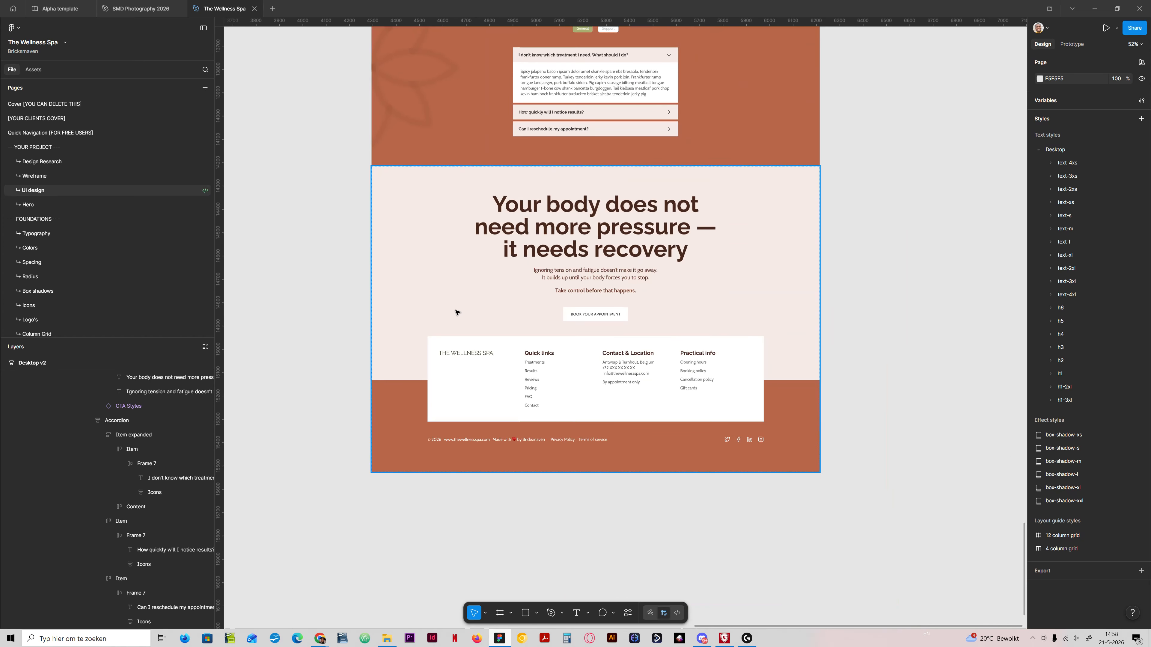
Step: Compare the footers of all three homepage designs, including the lotus footer below the dark green accordion call to action
{"action": "left_click_drag", "start_coordinate": [336, 251], "coordinate": [592, 621]}
{"action": "left_click_drag", "start_coordinate": [386, 273], "coordinate": [490, 492]}
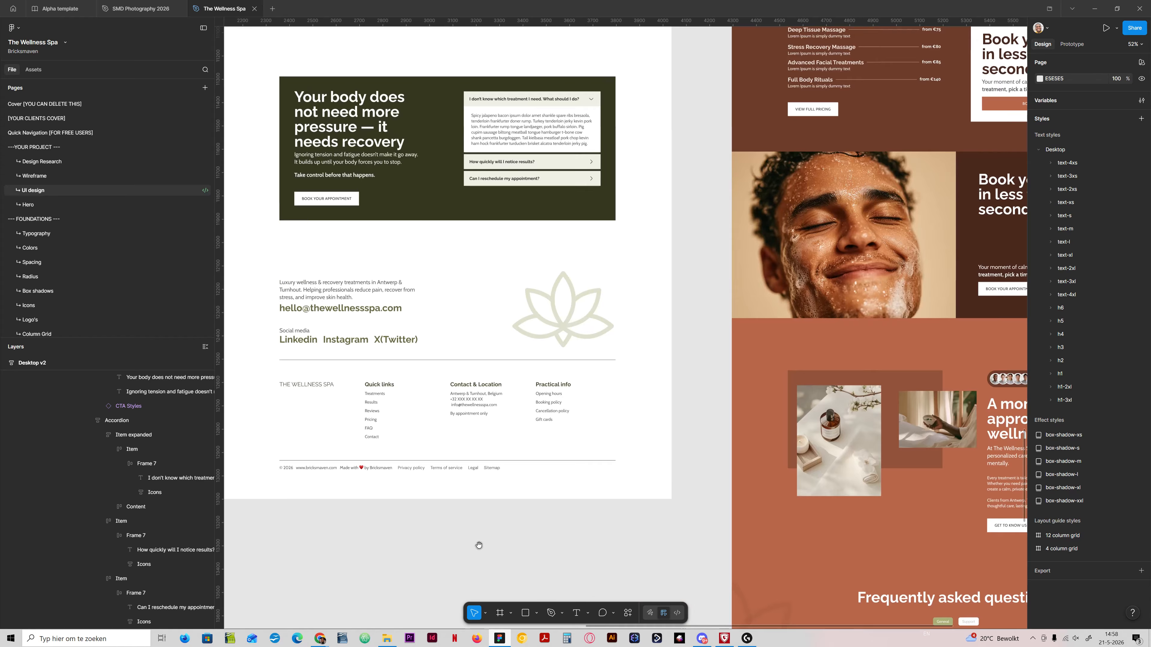
{"action": "left_click_drag", "start_coordinate": [479, 545], "coordinate": [732, 267]}
{"action": "left_click_drag", "start_coordinate": [526, 559], "coordinate": [673, 237]}
{"action": "left_click_drag", "start_coordinate": [657, 535], "coordinate": [720, 368]}
{"action": "left_click_drag", "start_coordinate": [694, 423], "coordinate": [772, 442]}
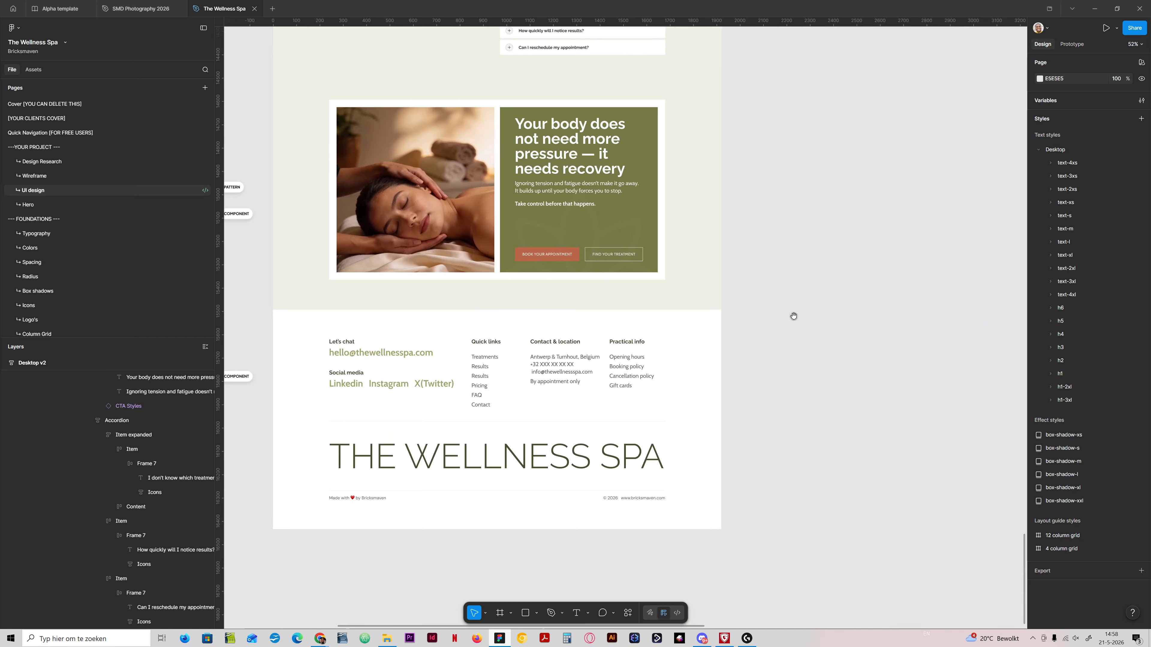
{"action": "left_click_drag", "start_coordinate": [816, 300], "coordinate": [655, 442]}
{"action": "left_click_drag", "start_coordinate": [797, 240], "coordinate": [616, 476]}
{"action": "left_click_drag", "start_coordinate": [797, 271], "coordinate": [575, 280]}
{"action": "left_click_drag", "start_coordinate": [686, 365], "coordinate": [489, 109]}
{"action": "left_click_drag", "start_coordinate": [734, 372], "coordinate": [650, 386]}
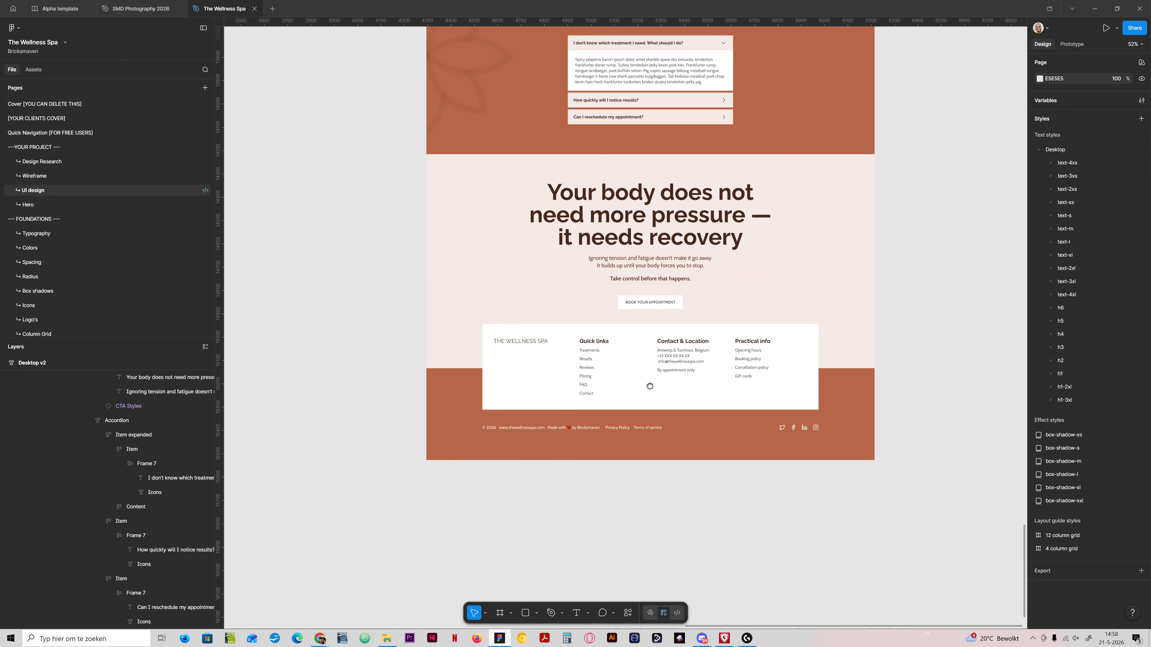